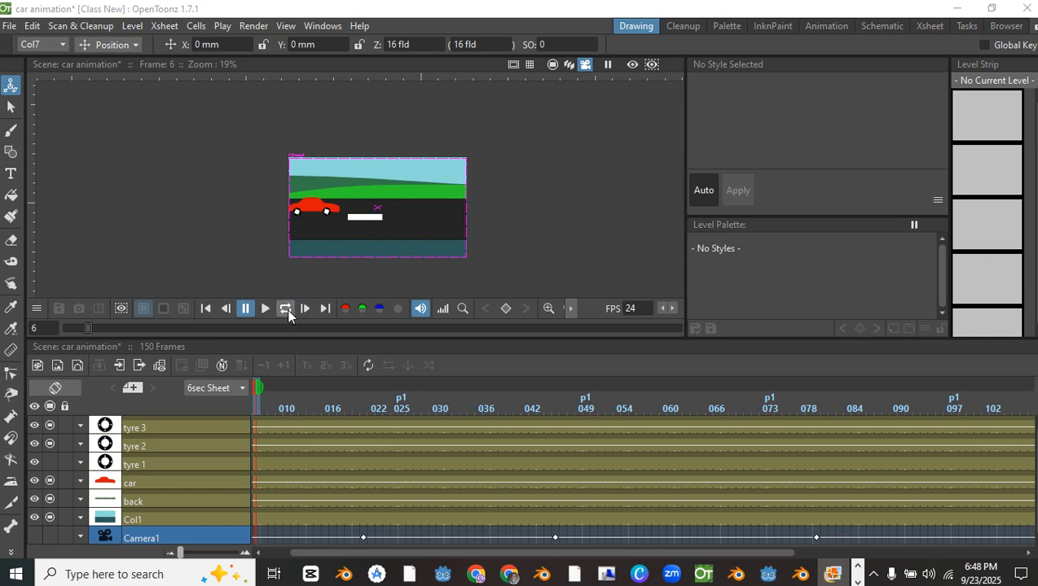
# Play and scrub through the car animation to review the car's motion and the camera move
pyautogui.click(265, 309)
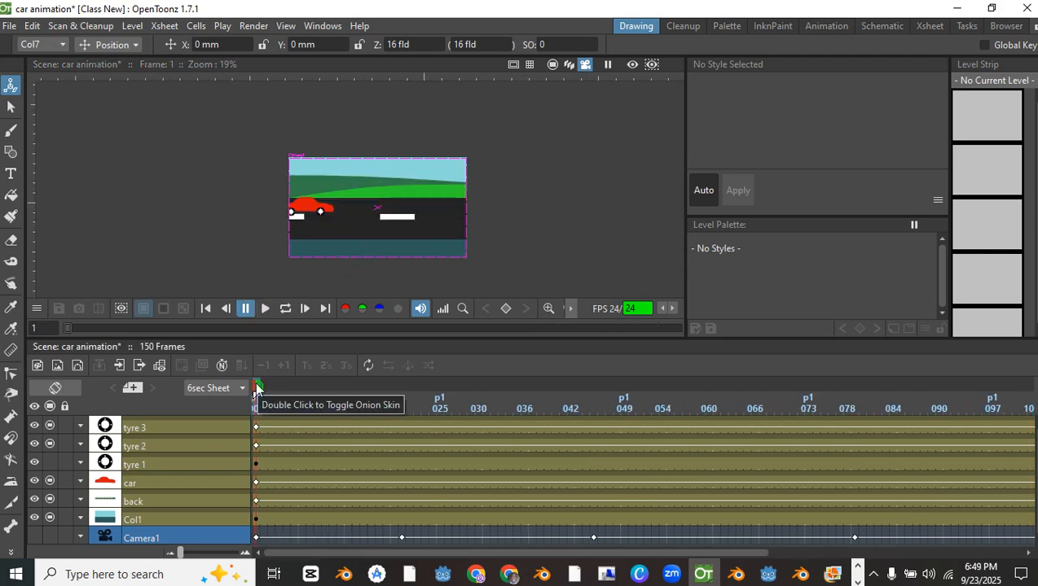
pyautogui.moveTo(256, 389)
pyautogui.mouseDown()
pyautogui.moveTo(423, 406)
pyautogui.moveTo(862, 411)
pyautogui.moveTo(646, 410)
pyautogui.moveTo(589, 422)
pyautogui.mouseUp()
pyautogui.hotkey('alt', ',')
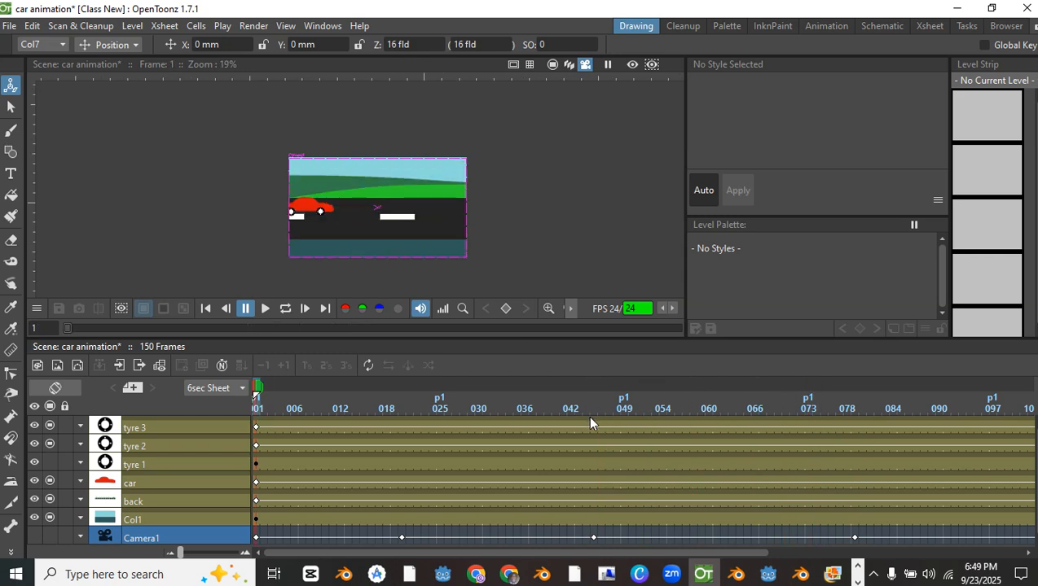
pyautogui.moveTo(269, 409); pyautogui.dragTo(571, 395)
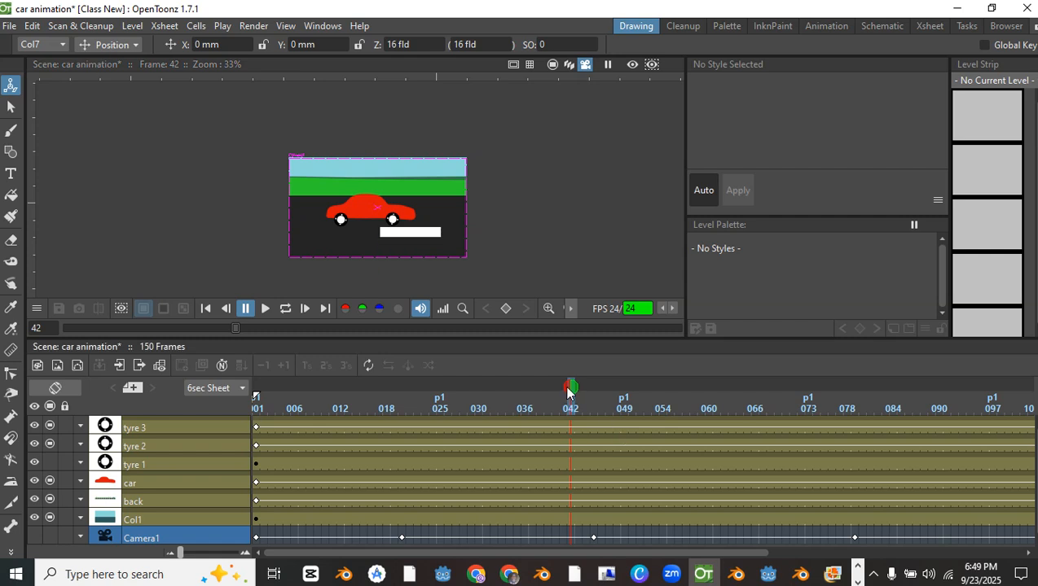
pyautogui.moveTo(571, 390); pyautogui.dragTo(664, 391)
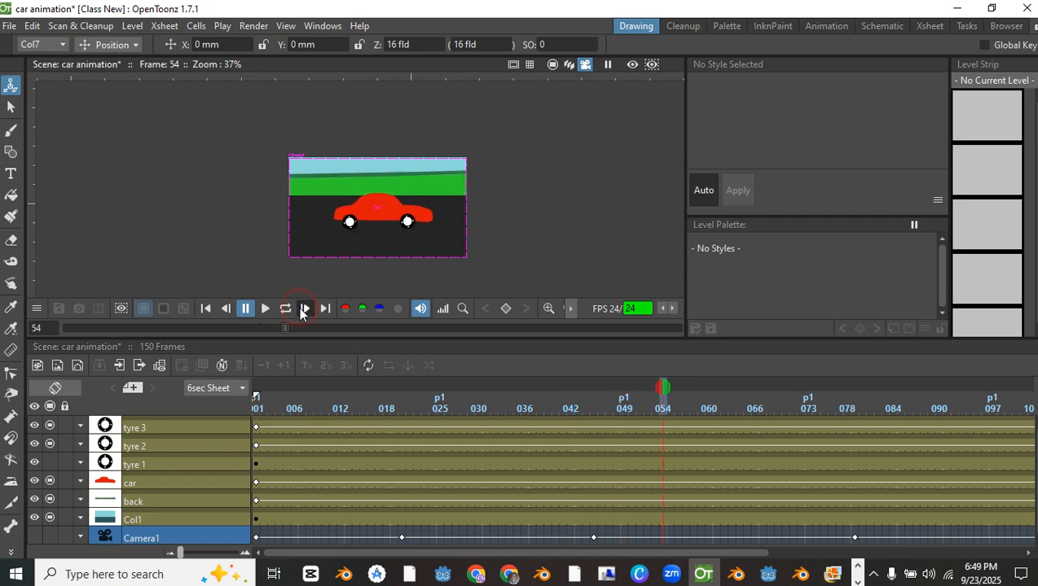
pyautogui.click(266, 310)
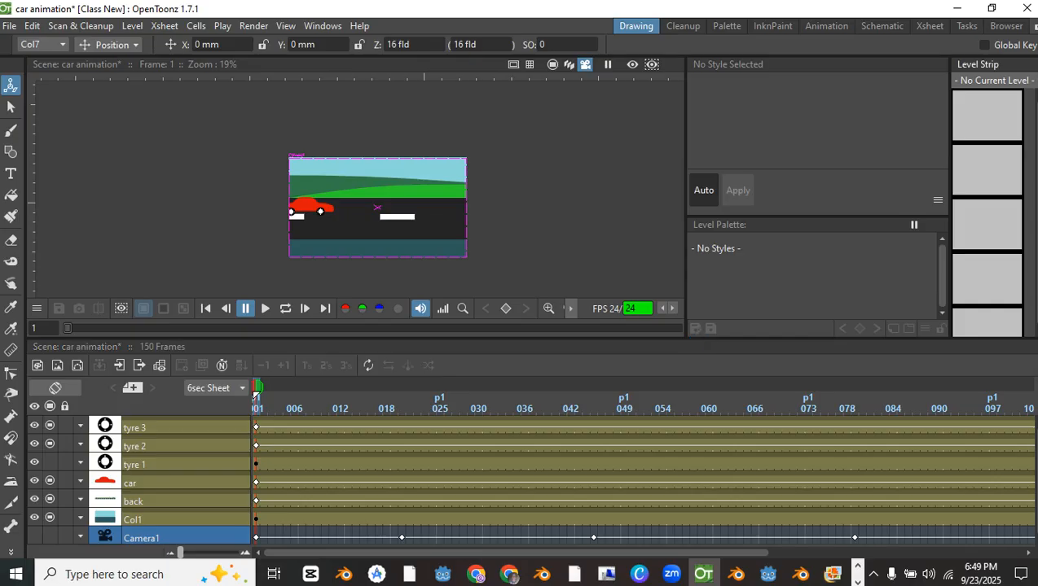
# Load the scene "background and camera animation", saving all changes to the current scene
pyautogui.click(10, 25)
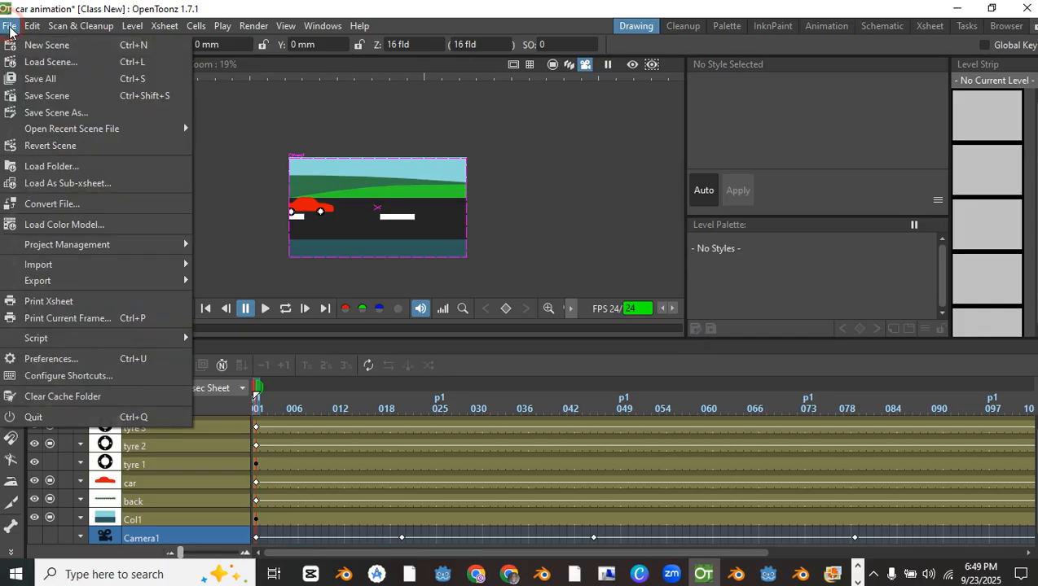
pyautogui.click(59, 64)
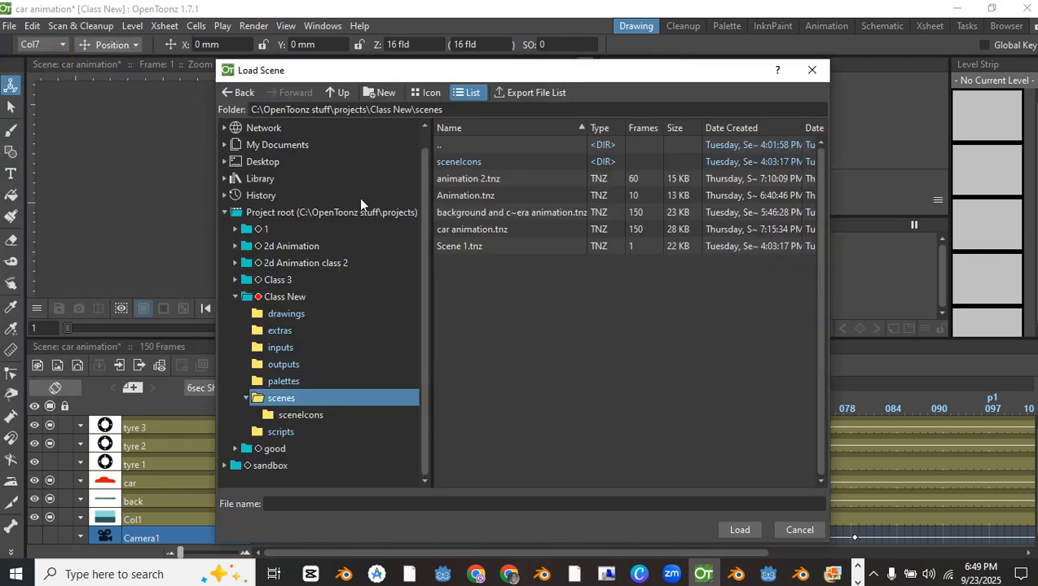
pyautogui.doubleClick(467, 214)
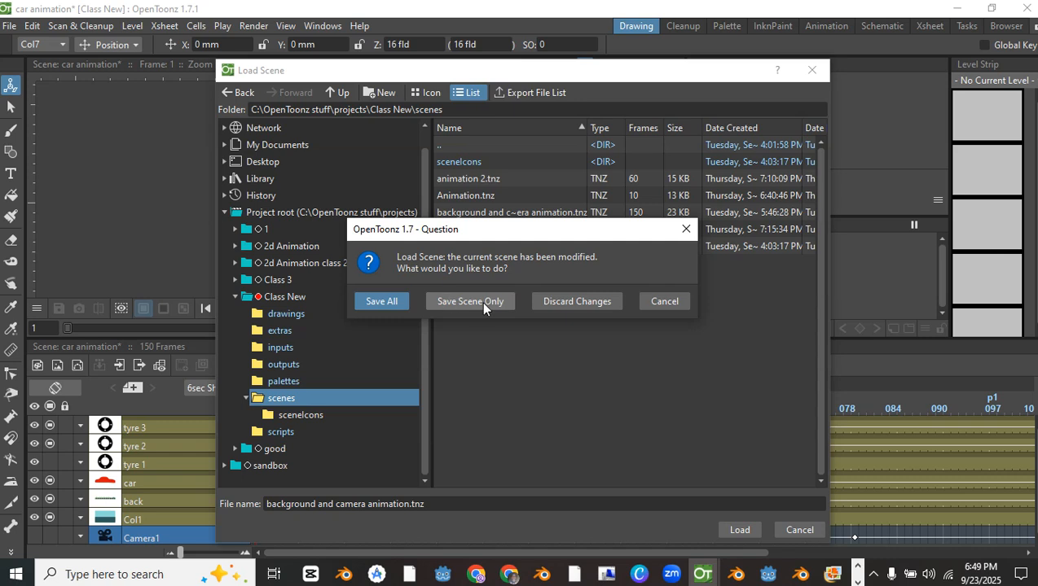
pyautogui.click(392, 303)
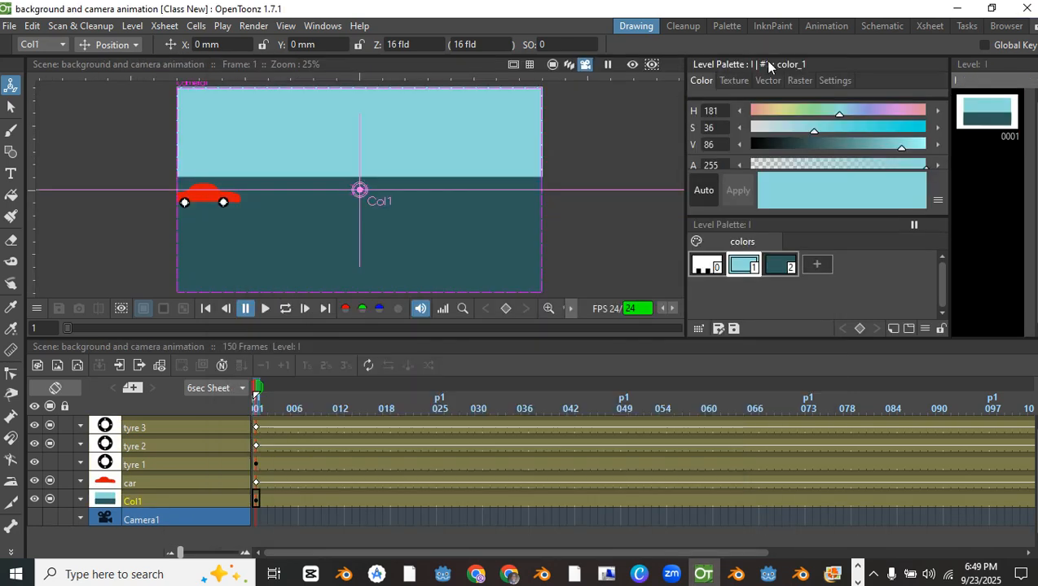
pyautogui.scroll(-2, 316, 204)
pyautogui.scroll(2, 316, 204)
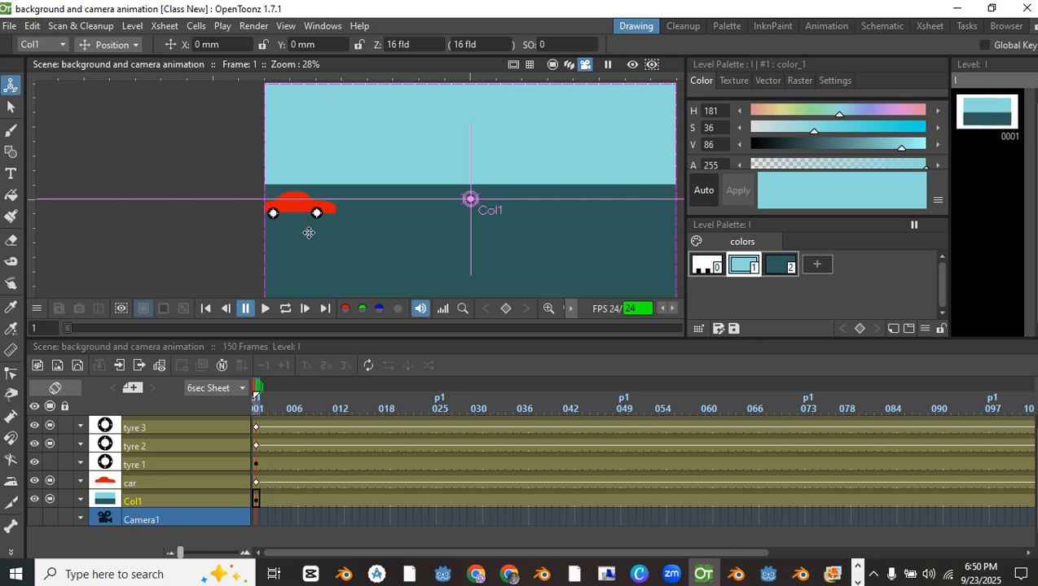
pyautogui.scroll(-2, 355, 217)
pyautogui.moveTo(354, 217); pyautogui.dragTo(298, 202)
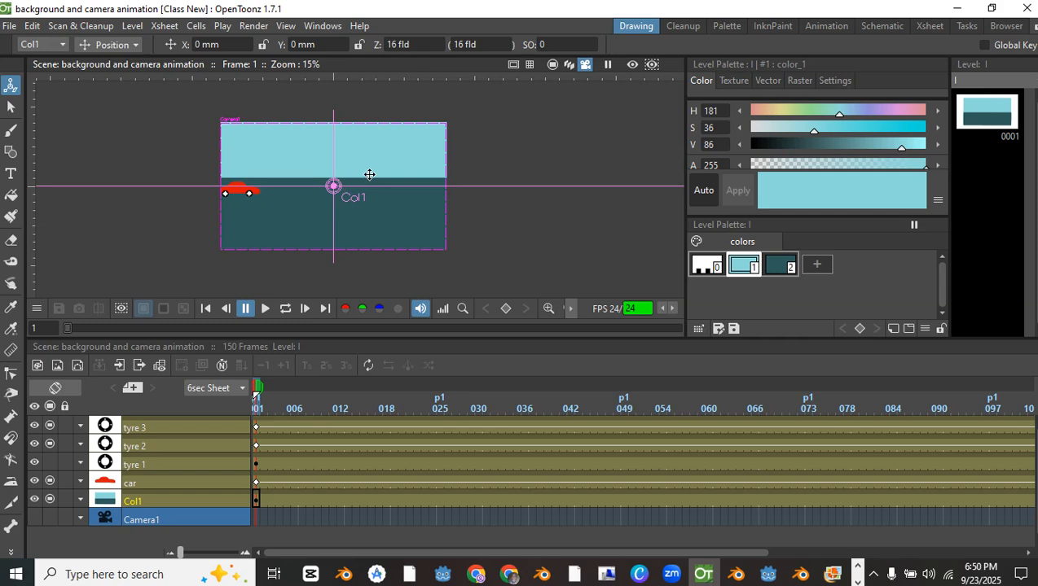
pyautogui.moveTo(369, 174); pyautogui.dragTo(369, 131)
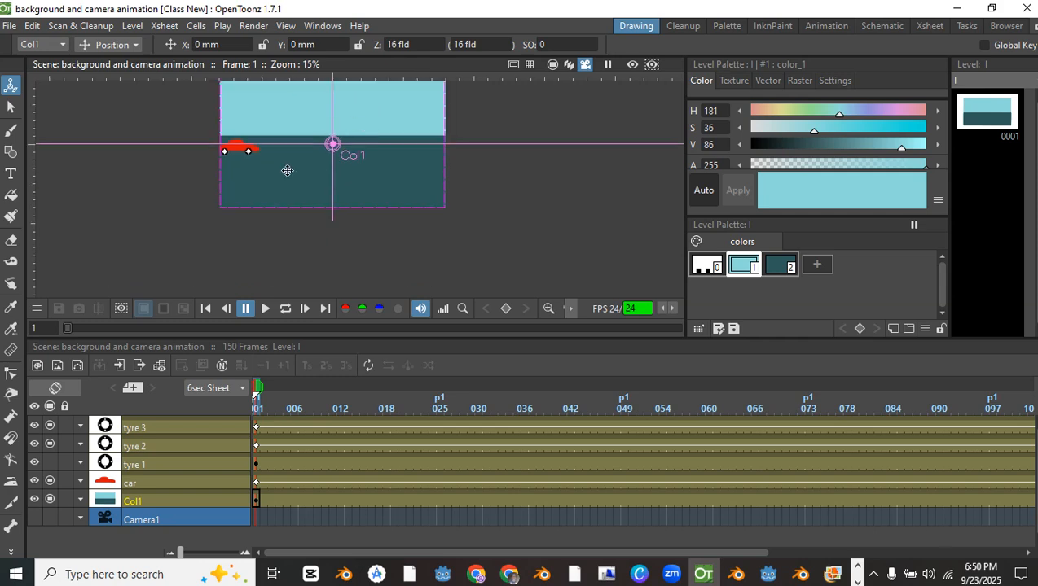
pyautogui.click(81, 498)
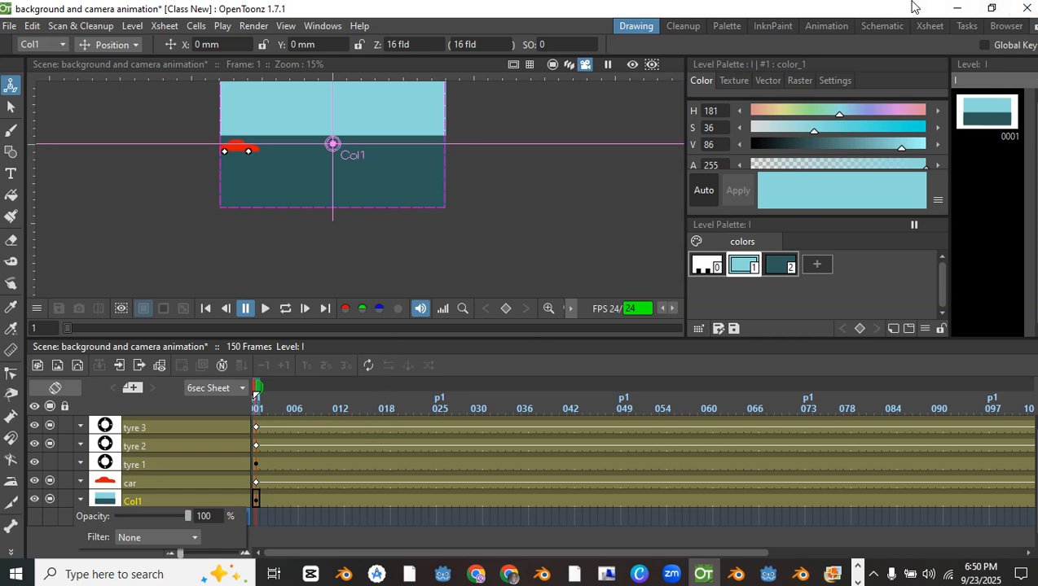
# Select the dark ground shape on Col1 and recolour its style 2 to green with hue 142
pyautogui.click(133, 505)
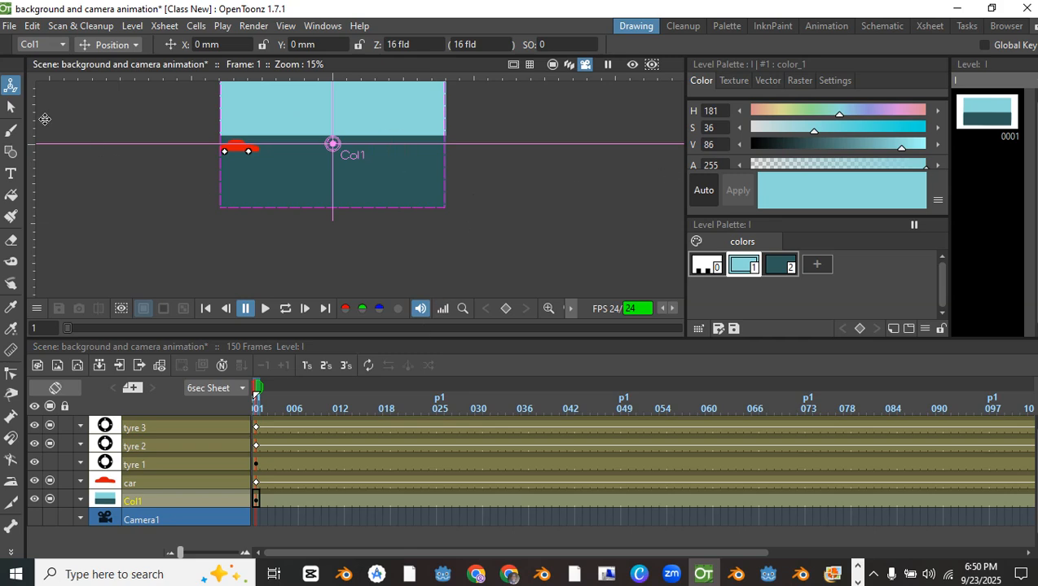
pyautogui.click(11, 107)
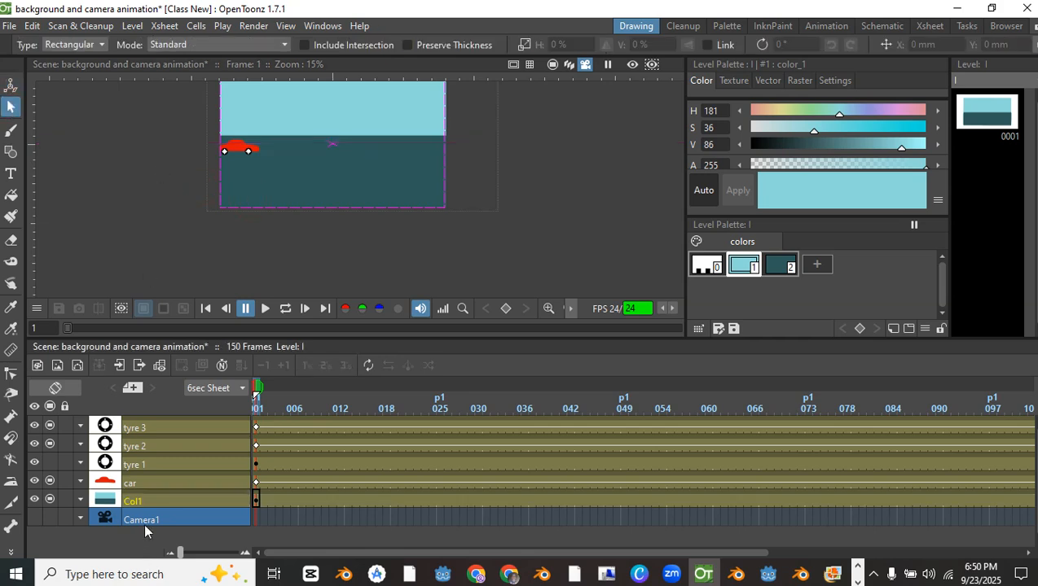
pyautogui.click(147, 491)
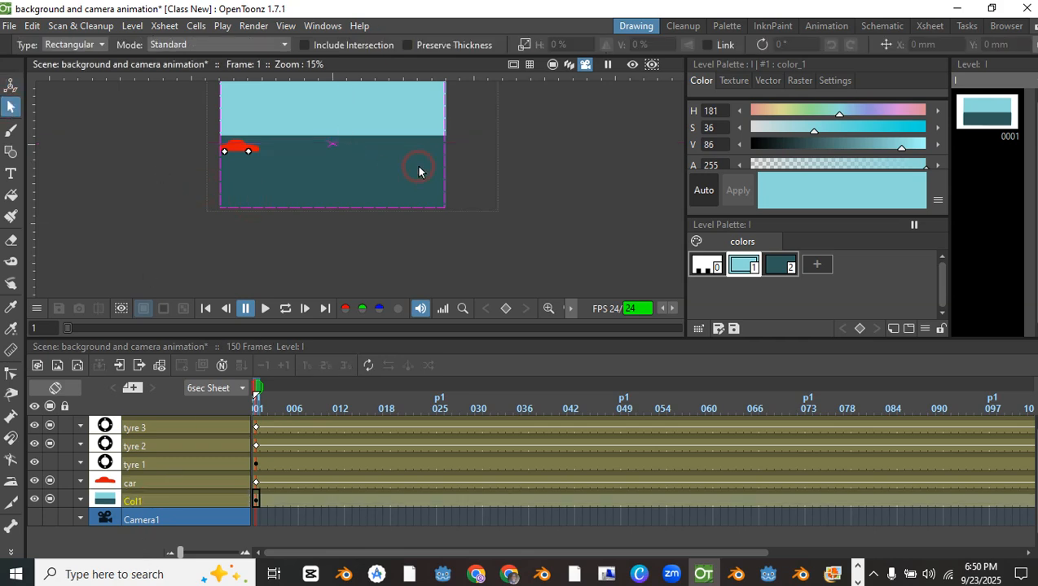
pyautogui.scroll(-2, 555, 140)
pyautogui.scroll(2, 418, 148)
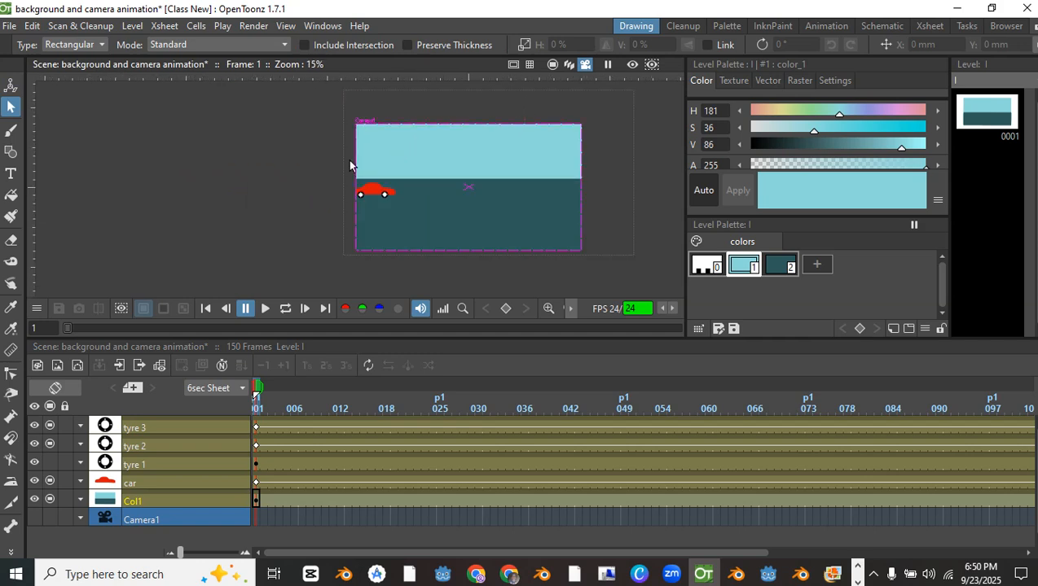
pyautogui.click(273, 505)
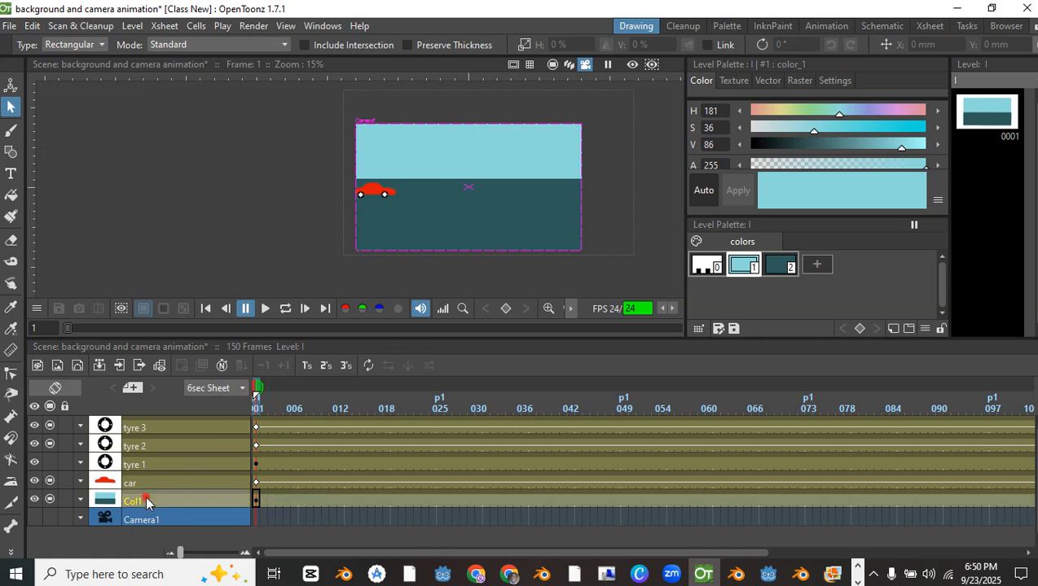
pyautogui.click(362, 216)
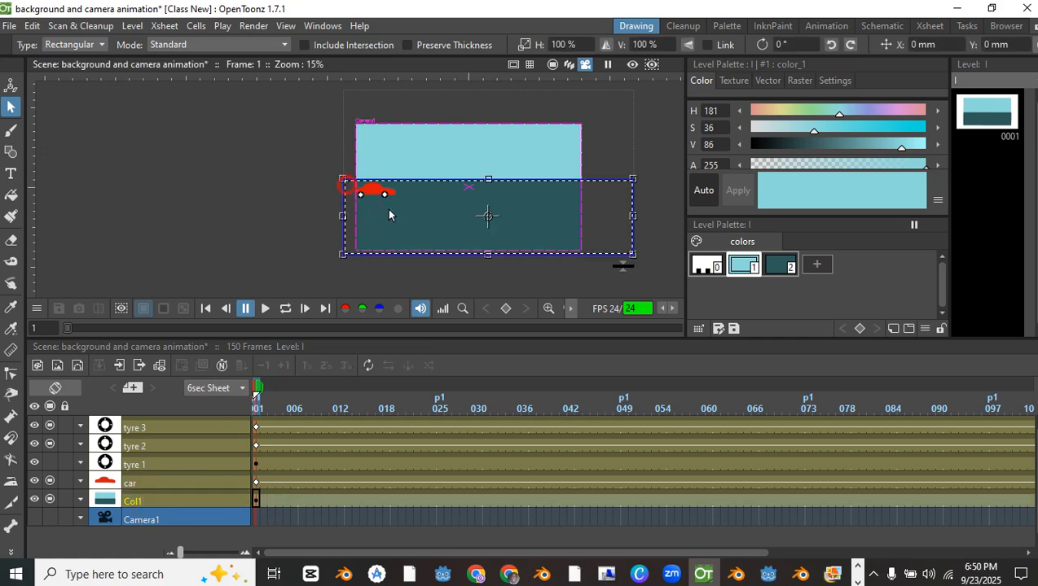
pyautogui.click(780, 265)
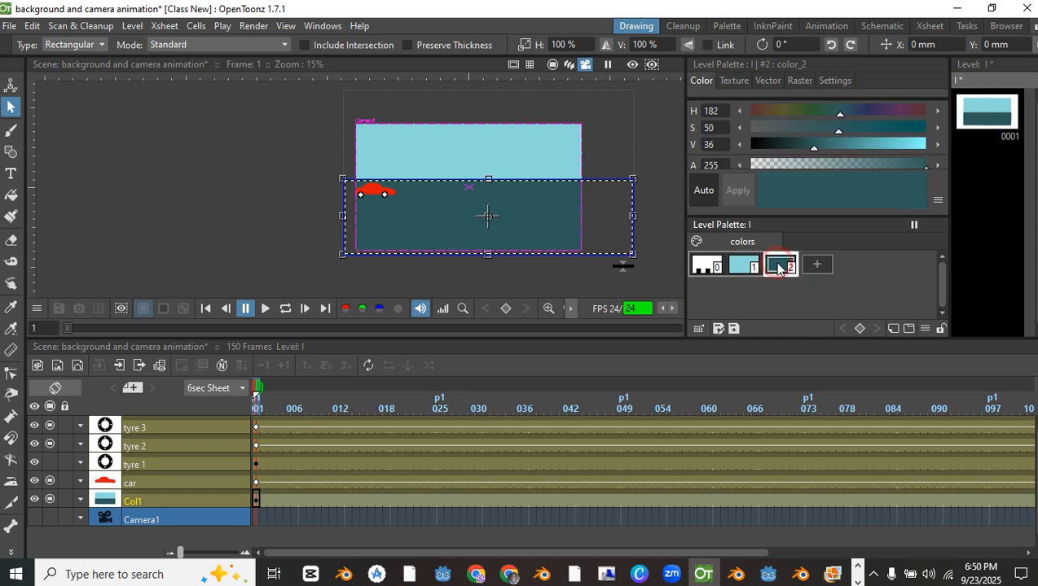
pyautogui.moveTo(823, 115)
pyautogui.mouseDown()
pyautogui.moveTo(809, 113)
pyautogui.moveTo(820, 112)
pyautogui.mouseUp()
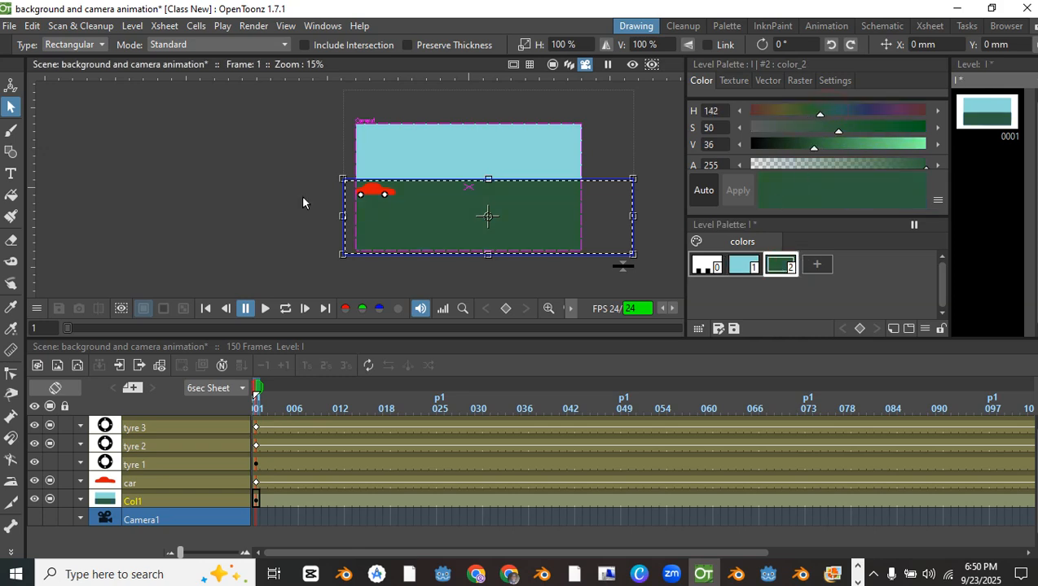
# Create a new Toonz Vector Level named O from the Col1 layer
pyautogui.scroll(1, 212, 112)
pyautogui.moveTo(301, 183); pyautogui.dragTo(173, 148)
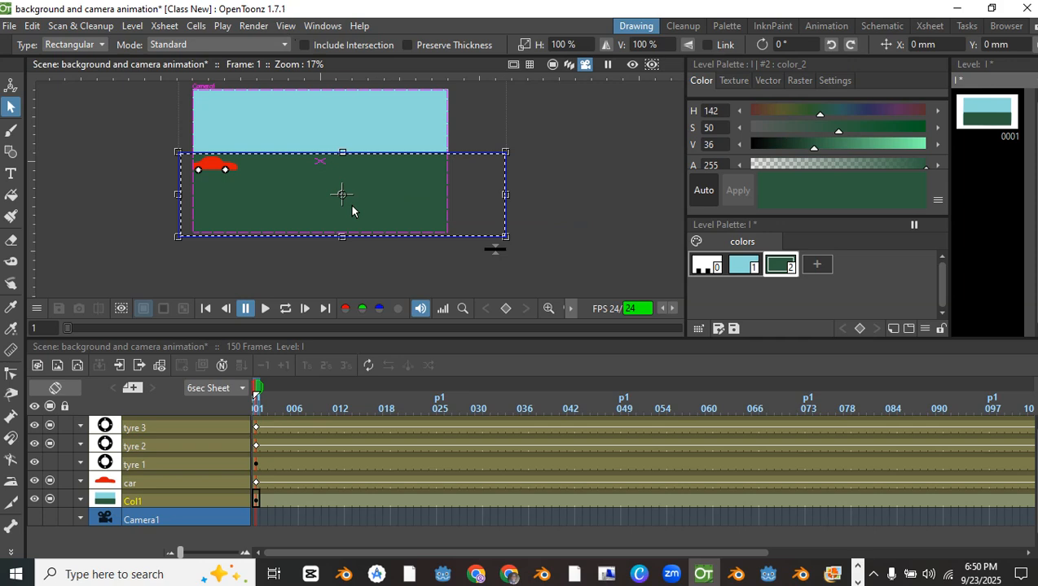
pyautogui.click(135, 502)
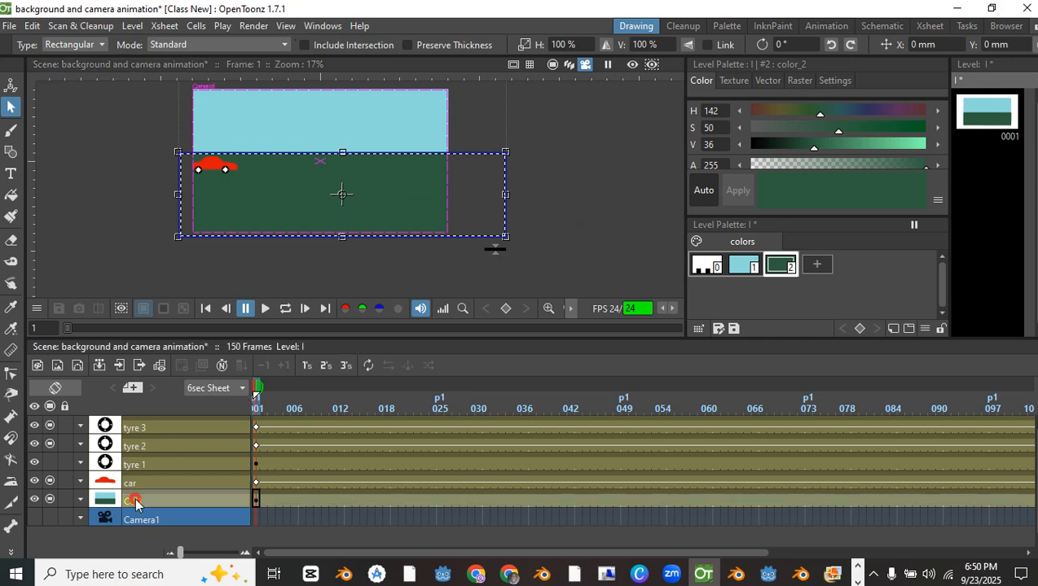
pyautogui.click(78, 365)
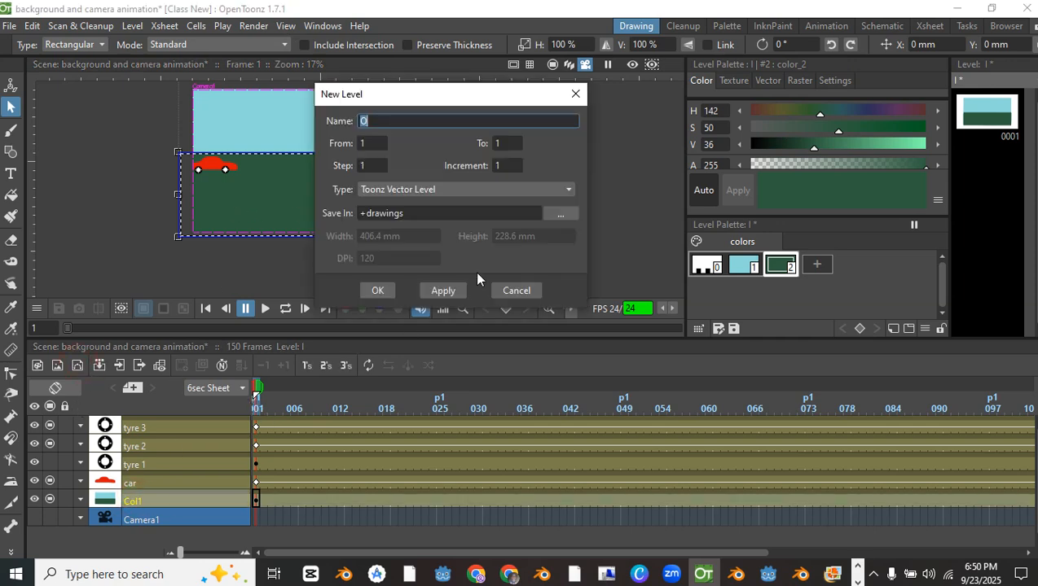
pyautogui.moveTo(390, 103); pyautogui.dragTo(405, 103)
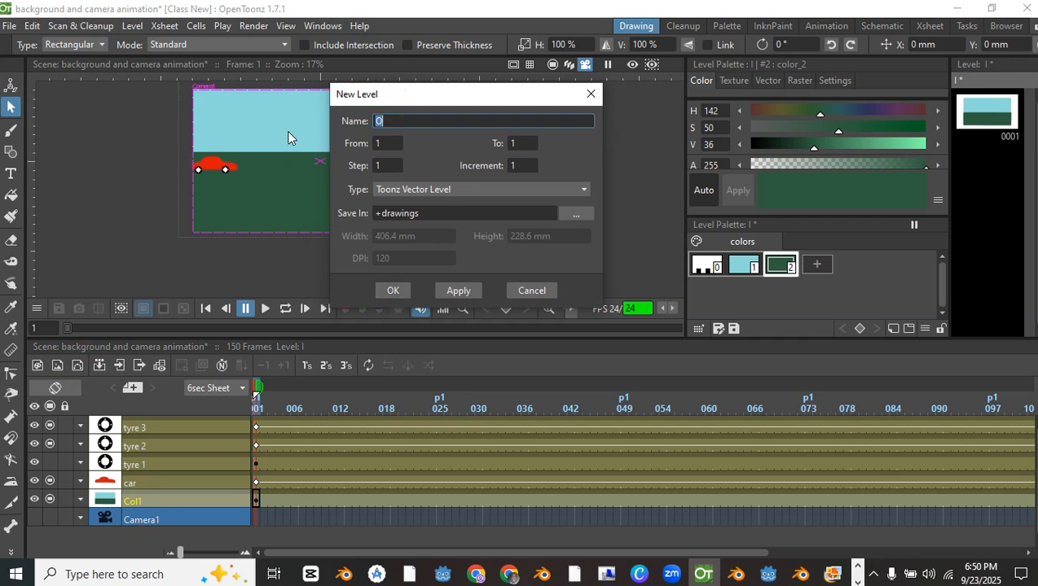
pyautogui.click(395, 291)
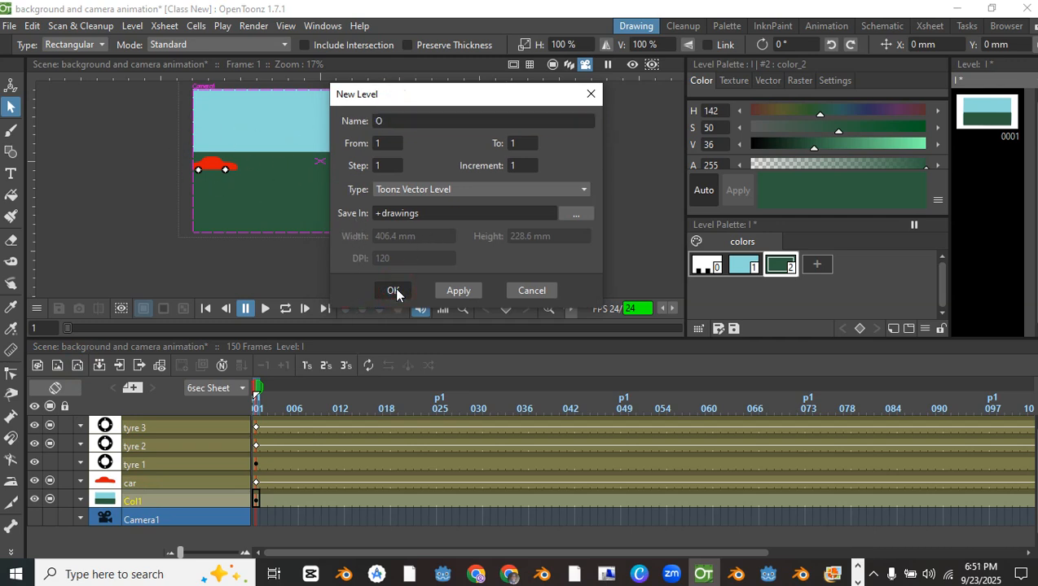
pyautogui.click(395, 291)
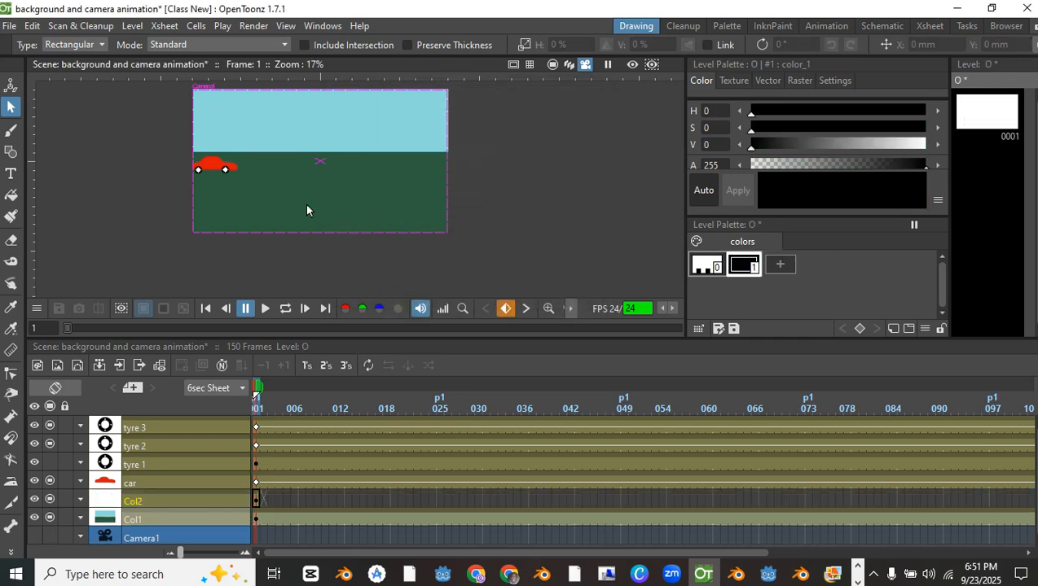
pyautogui.scroll(-2, 304, 204)
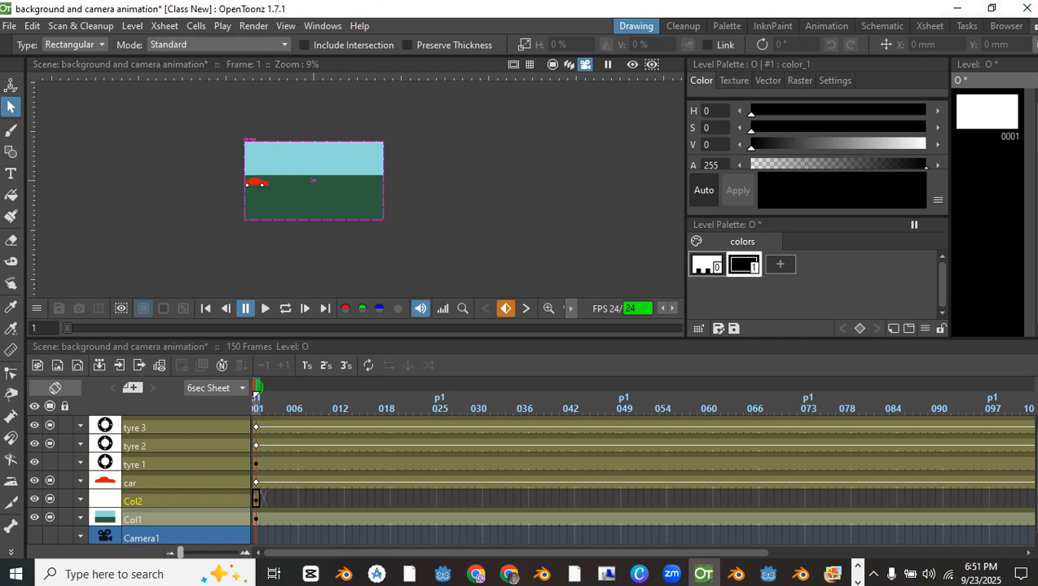
pyautogui.click(830, 574)
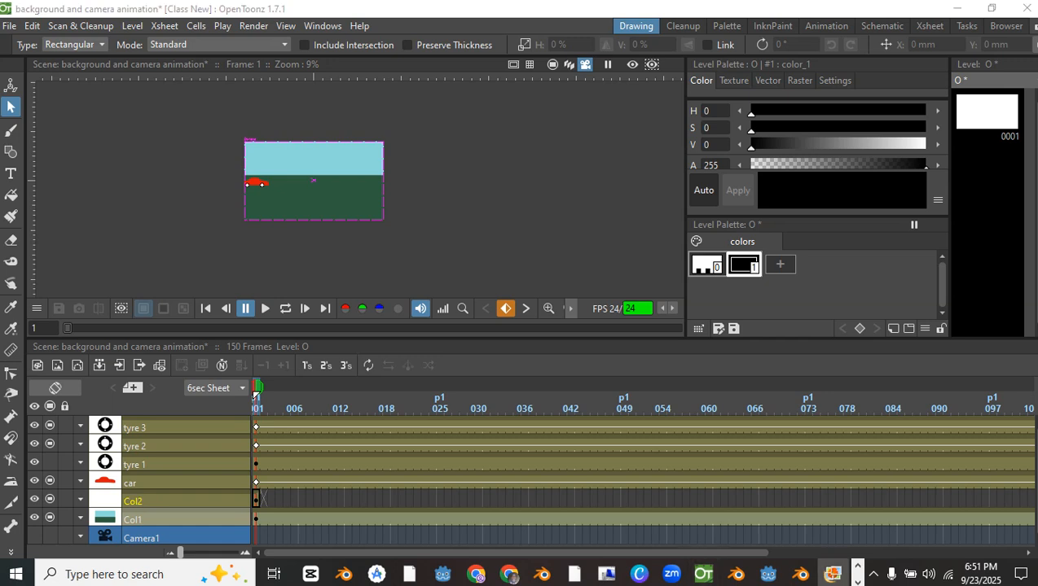
pyautogui.scroll(3, 330, 219)
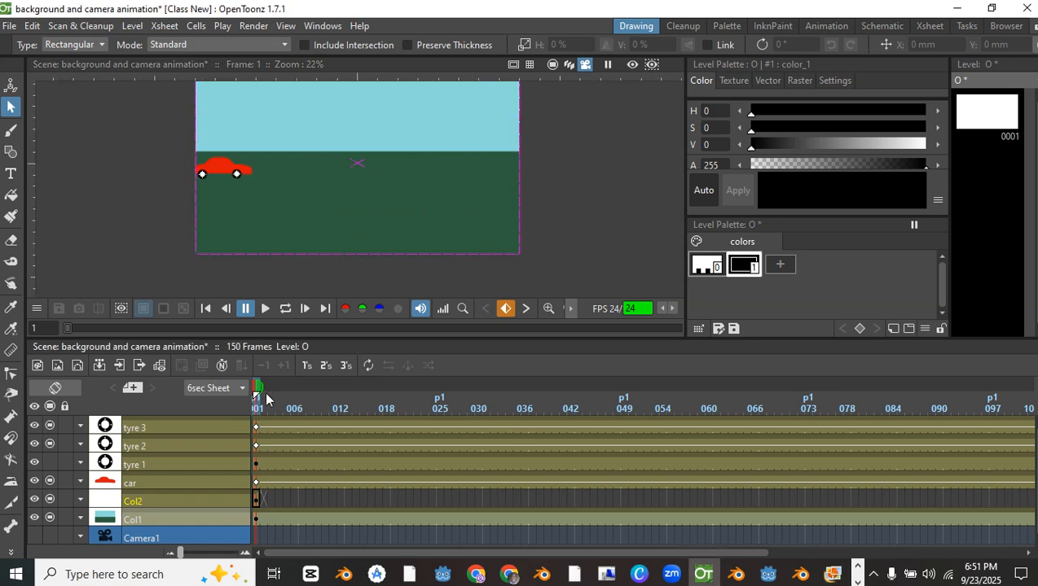
pyautogui.moveTo(257, 386)
pyautogui.mouseDown()
pyautogui.moveTo(764, 376)
pyautogui.moveTo(271, 381)
pyautogui.mouseUp()
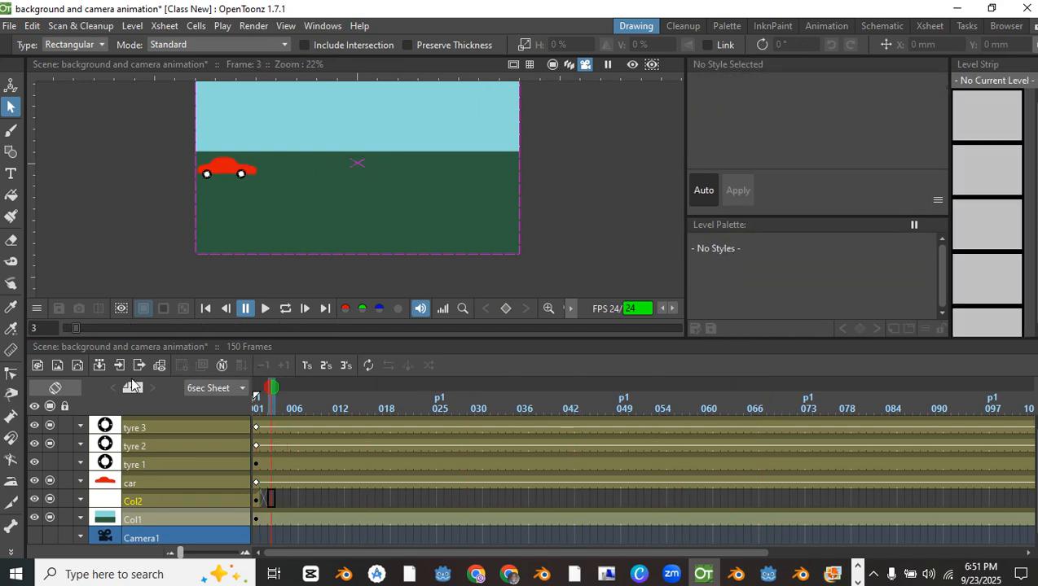
pyautogui.scroll(-1, 293, 171)
pyautogui.scroll(2, 287, 165)
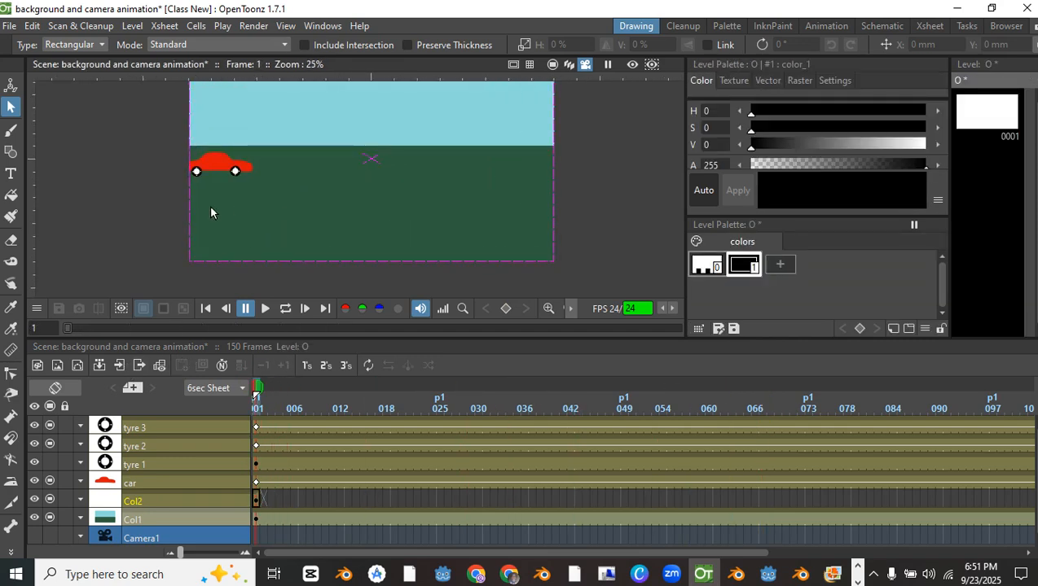
pyautogui.scroll(-2, 204, 195)
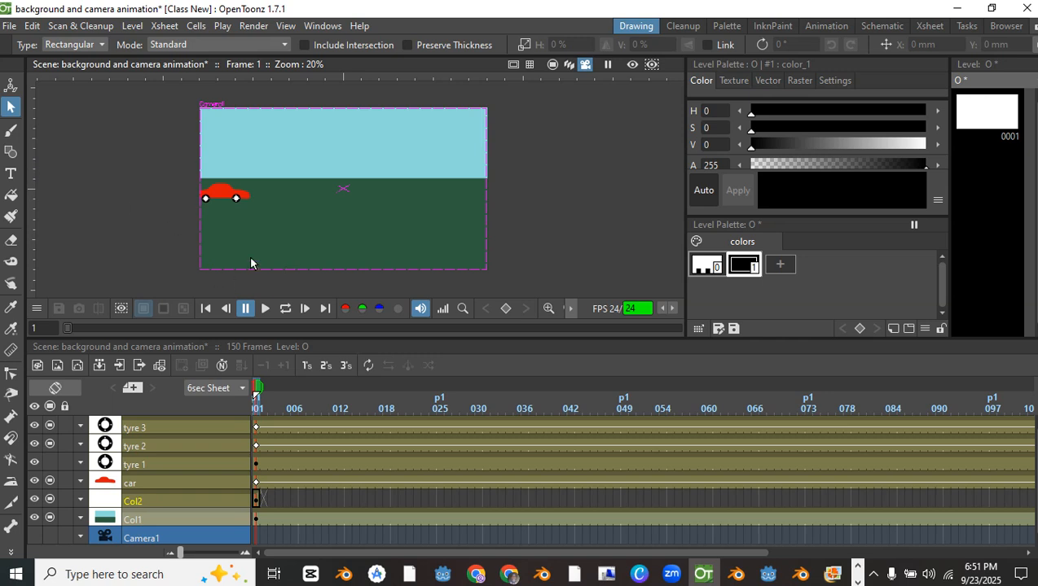
# Take the Brush tool and add palette style 2 coloured green with hue 124, saturation 76 and value 62
pyautogui.click(11, 130)
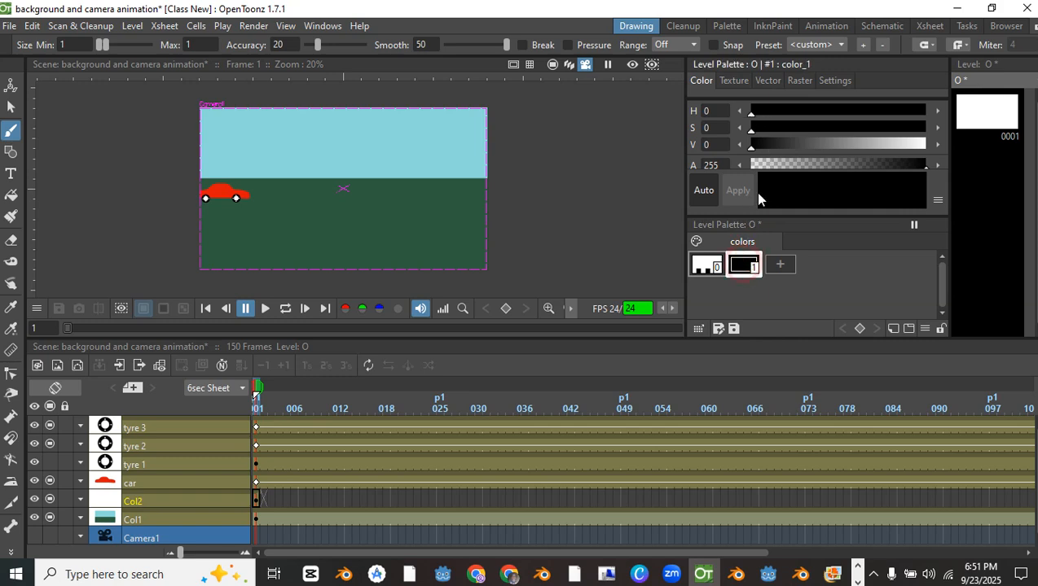
pyautogui.click(779, 264)
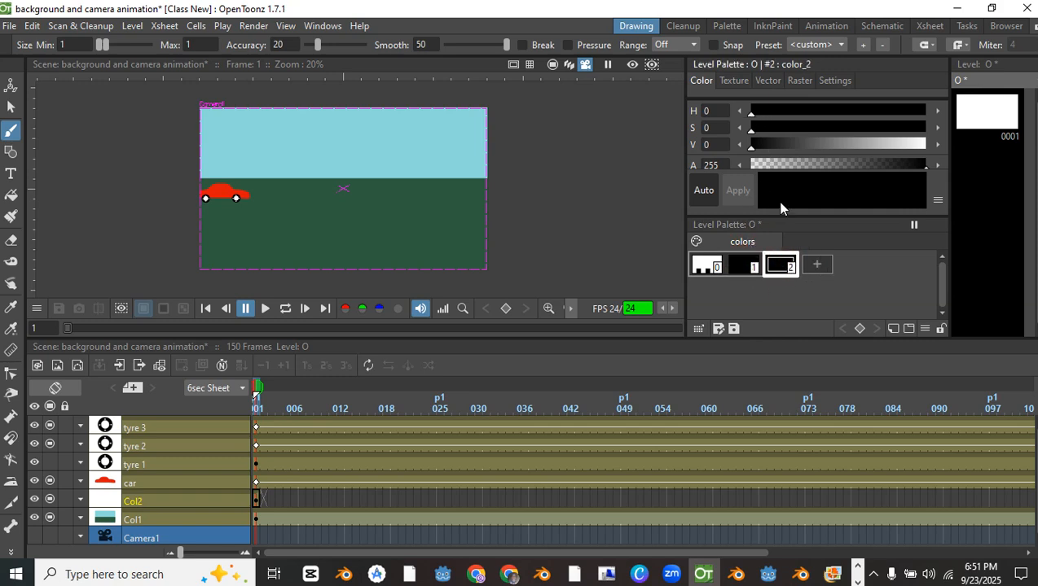
pyautogui.scroll(10, 754, 150)
pyautogui.scroll(8, 790, 128)
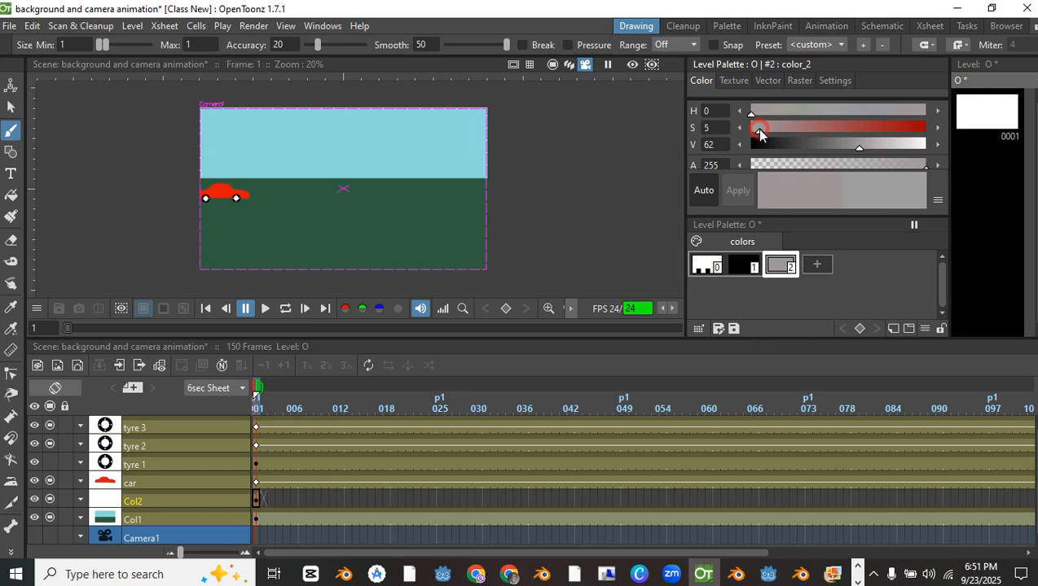
pyautogui.click(808, 110)
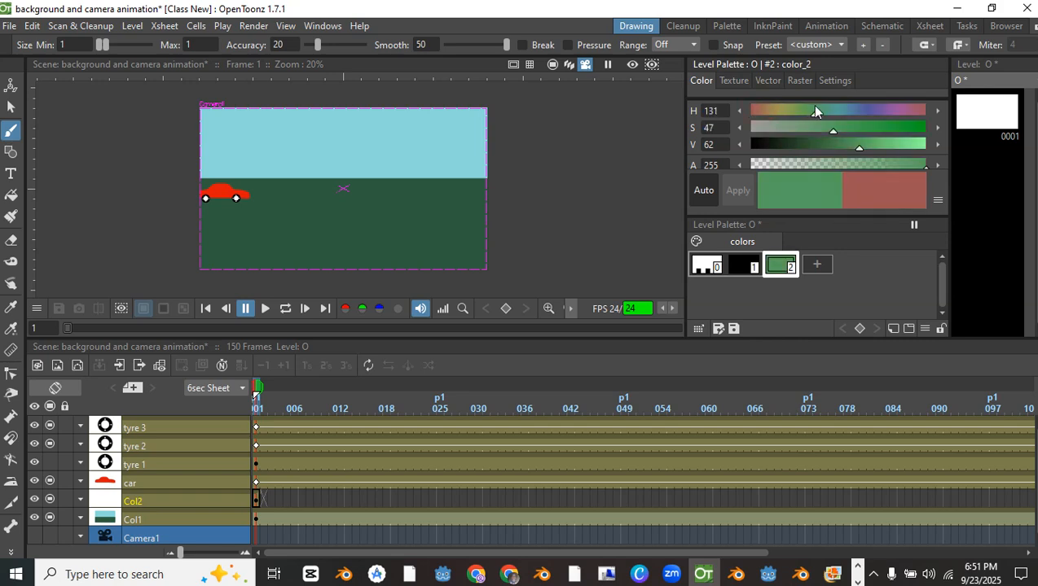
pyautogui.click(811, 110)
pyautogui.moveTo(839, 130); pyautogui.dragTo(884, 130)
# Brush a thin wavy green hill line across the sky just above the ground, starting and ending outside the camera frame
pyautogui.scroll(2, 251, 190)
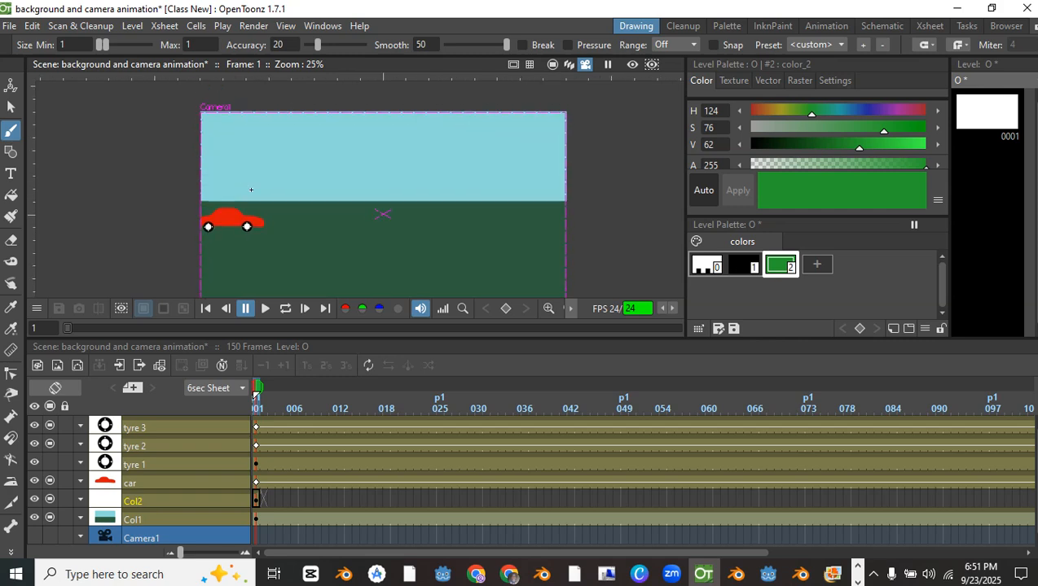
pyautogui.scroll(-1, 212, 226)
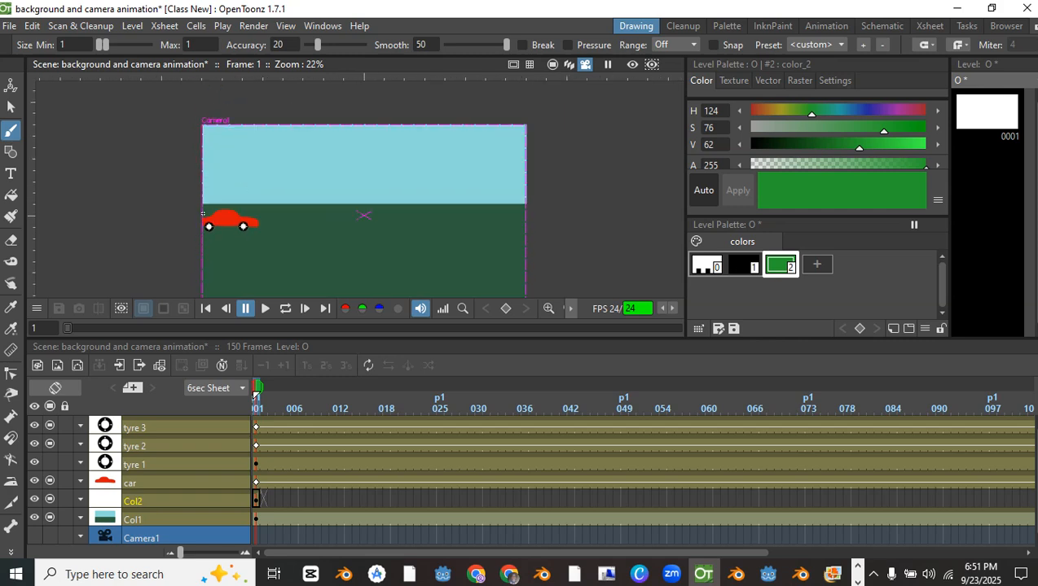
pyautogui.click(202, 213)
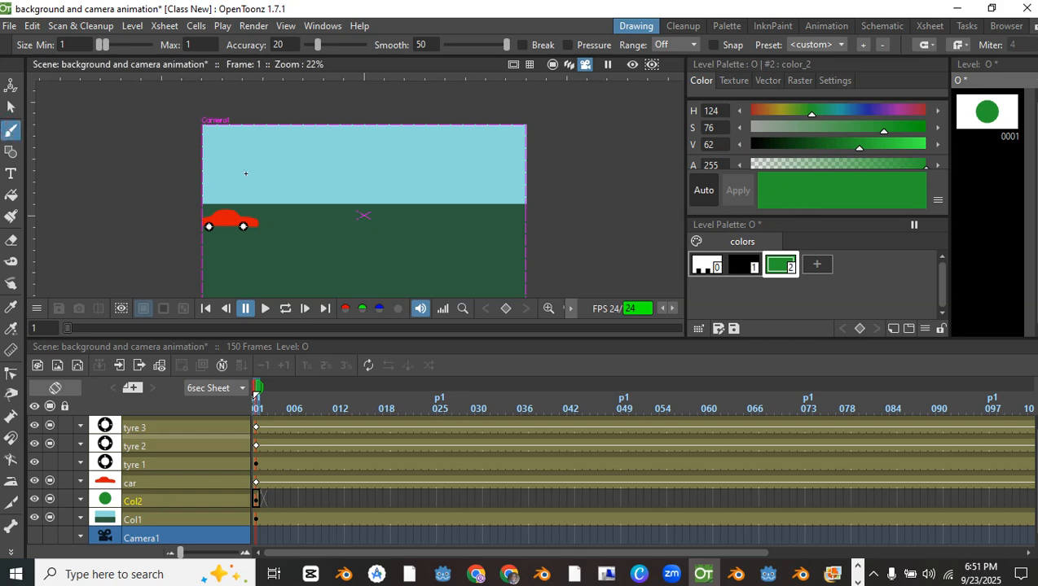
pyautogui.scroll(-2, 245, 174)
pyautogui.scroll(1, 223, 189)
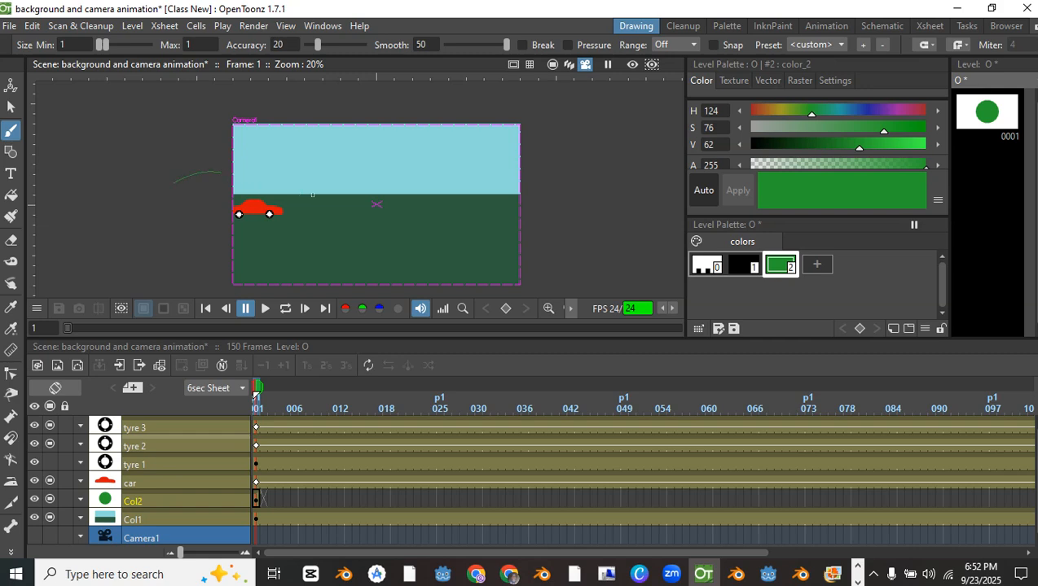
pyautogui.moveTo(337, 196); pyautogui.dragTo(401, 167)
pyautogui.moveTo(514, 174)
pyautogui.mouseDown()
pyautogui.moveTo(620, 210)
pyautogui.moveTo(659, 201)
pyautogui.moveTo(666, 163)
pyautogui.mouseUp()
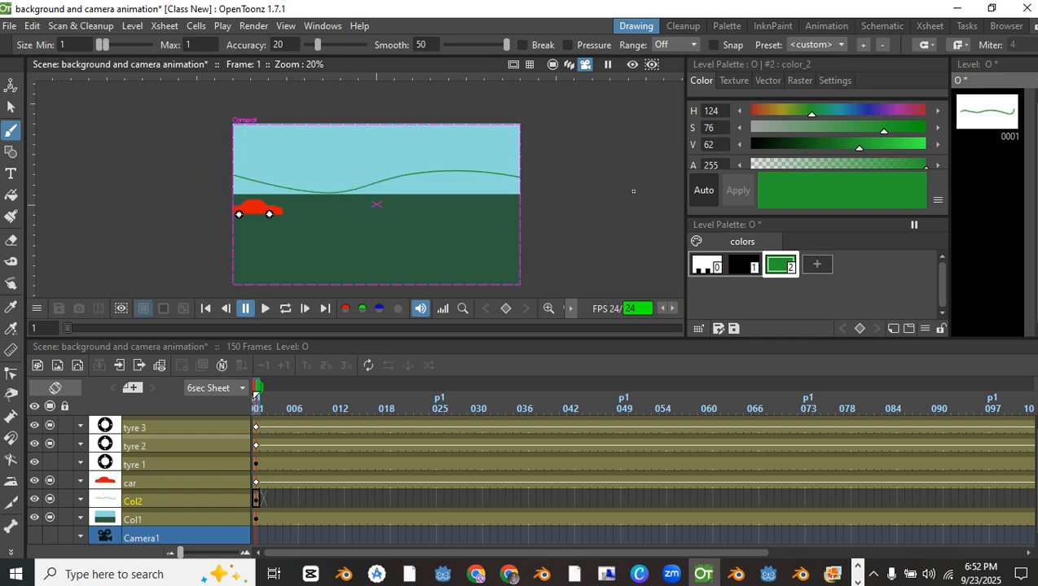
# Switch to the camera stand view and continue the wavy hill line from its right end far beyond the background
pyautogui.scroll(-1, 538, 281)
pyautogui.moveTo(537, 281); pyautogui.dragTo(351, 241)
pyautogui.scroll(2, 358, 208)
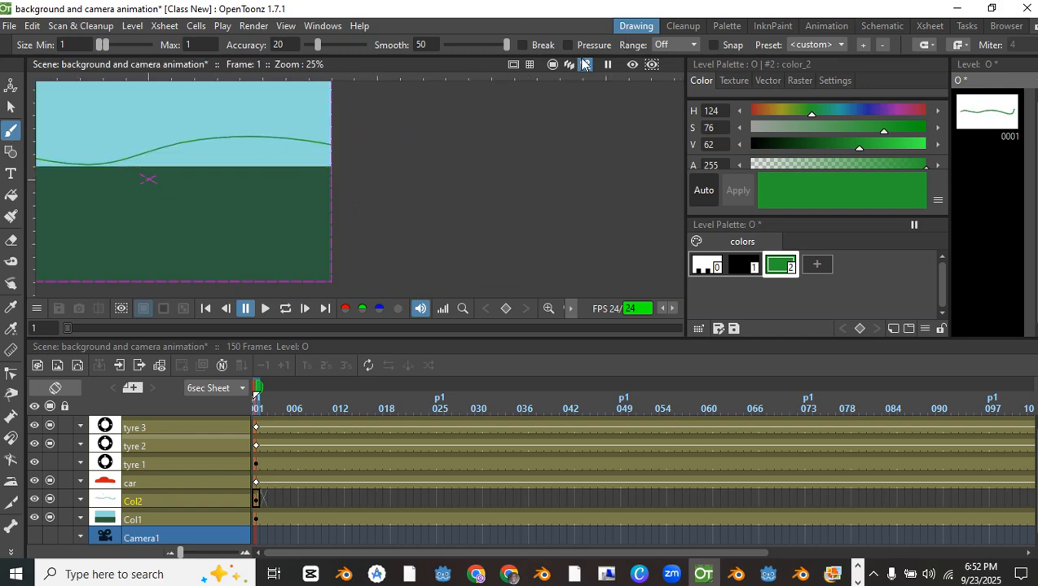
pyautogui.click(554, 65)
pyautogui.scroll(-1, 358, 168)
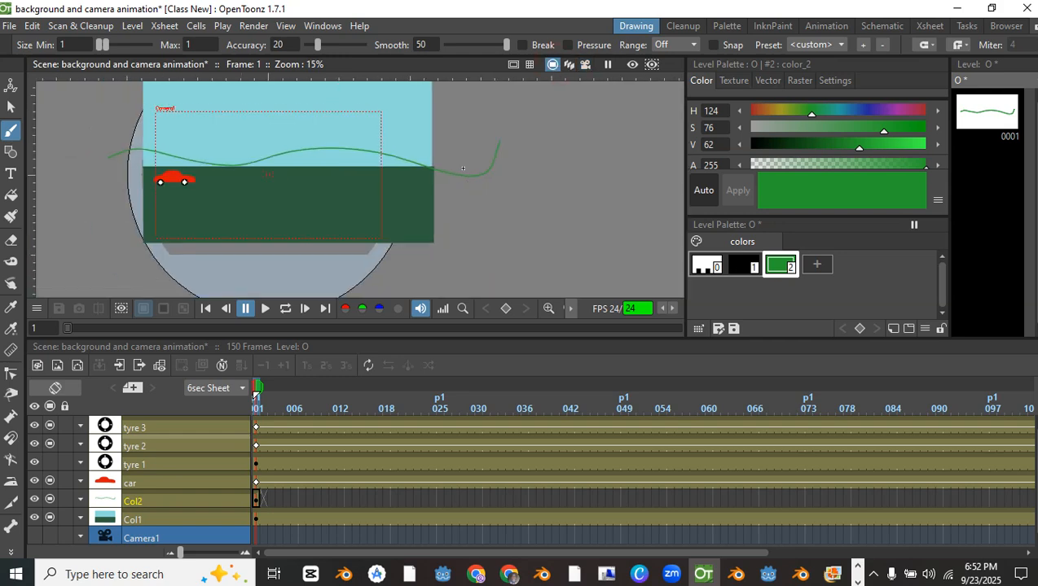
pyautogui.moveTo(461, 169); pyautogui.dragTo(358, 169)
pyautogui.scroll(8, 358, 169)
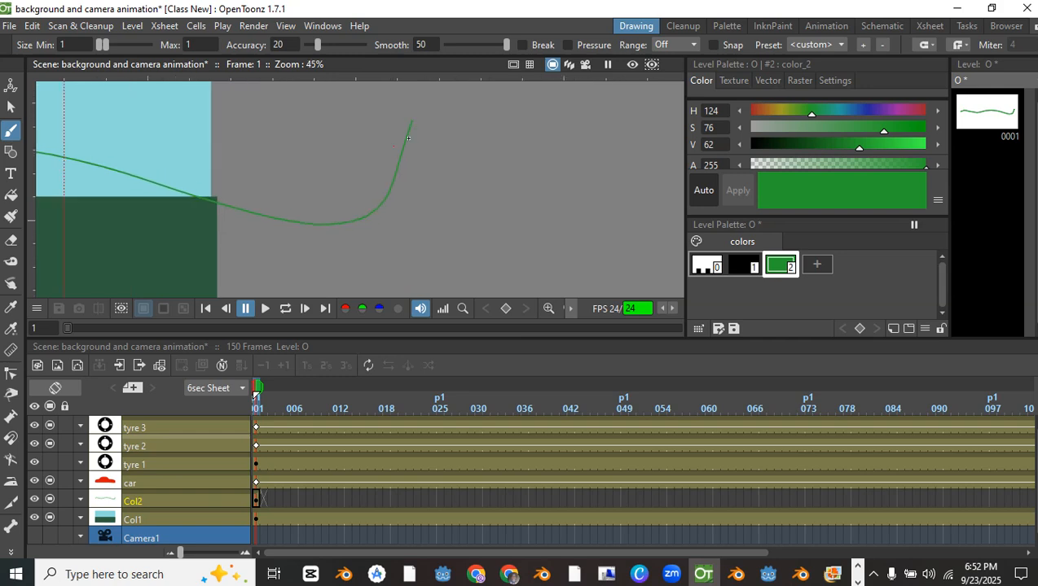
pyautogui.scroll(-12, 409, 156)
pyautogui.moveTo(434, 162); pyautogui.dragTo(210, 170)
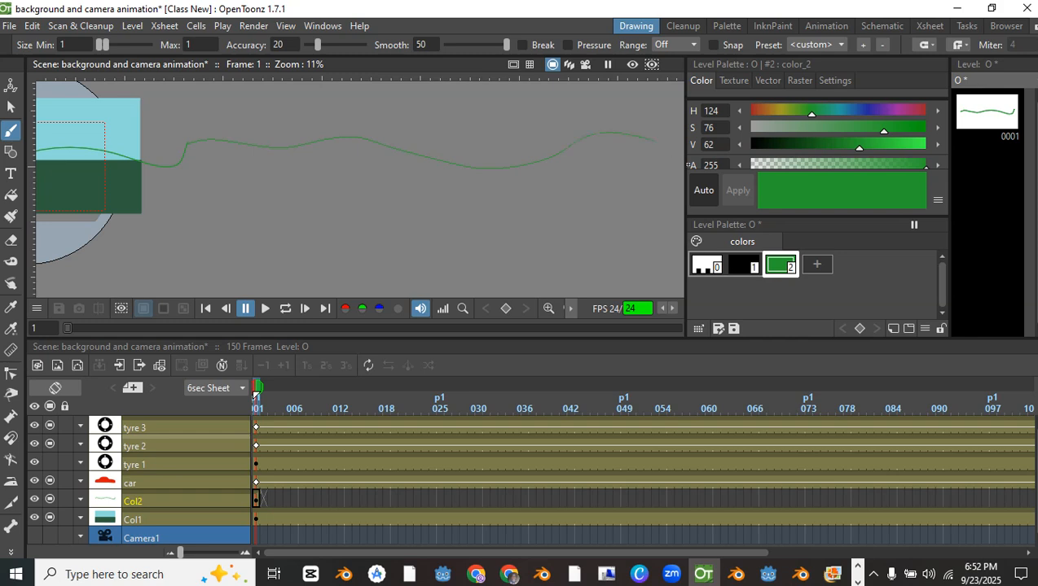
# Brush the lower edge of the hill shape from the line's far right end back under the background to its left end
pyautogui.scroll(-3, 621, 141)
pyautogui.moveTo(490, 144); pyautogui.dragTo(370, 135)
pyautogui.scroll(-4, 368, 132)
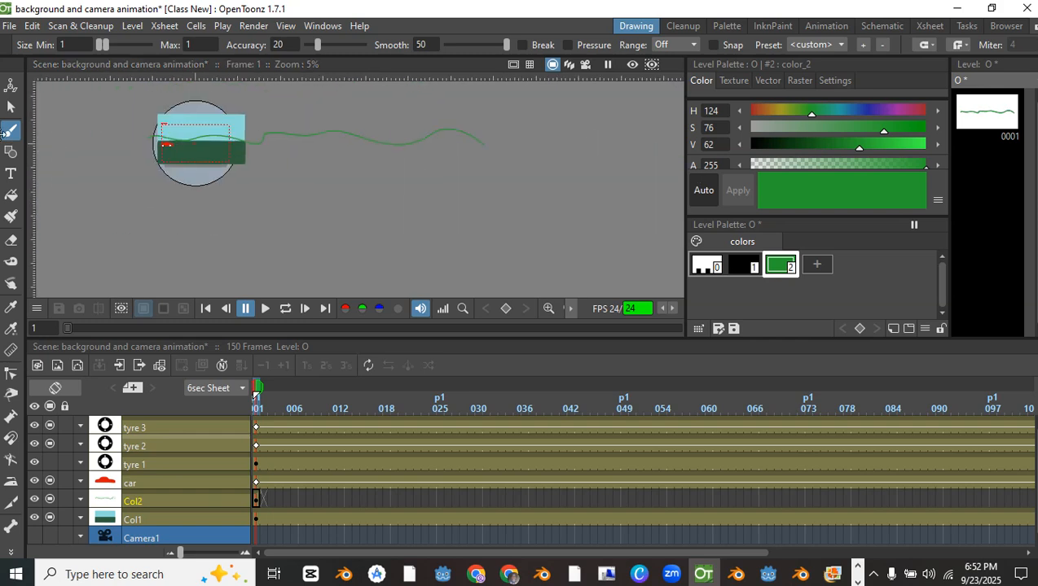
pyautogui.scroll(1, 485, 141)
pyautogui.scroll(-1, 485, 141)
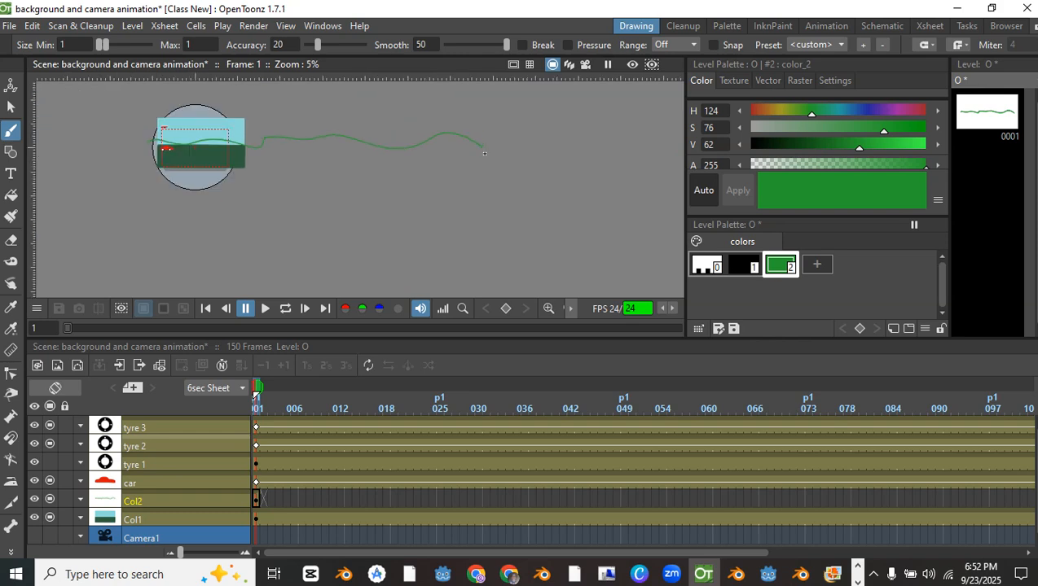
pyautogui.moveTo(484, 141); pyautogui.dragTo(506, 154)
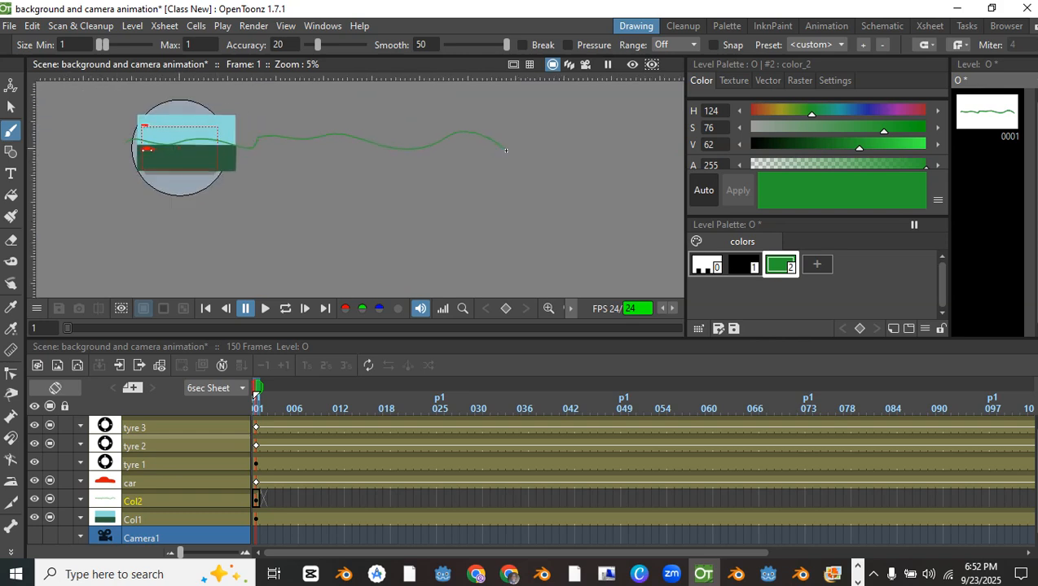
pyautogui.click(505, 150)
pyautogui.moveTo(127, 141); pyautogui.dragTo(122, 159)
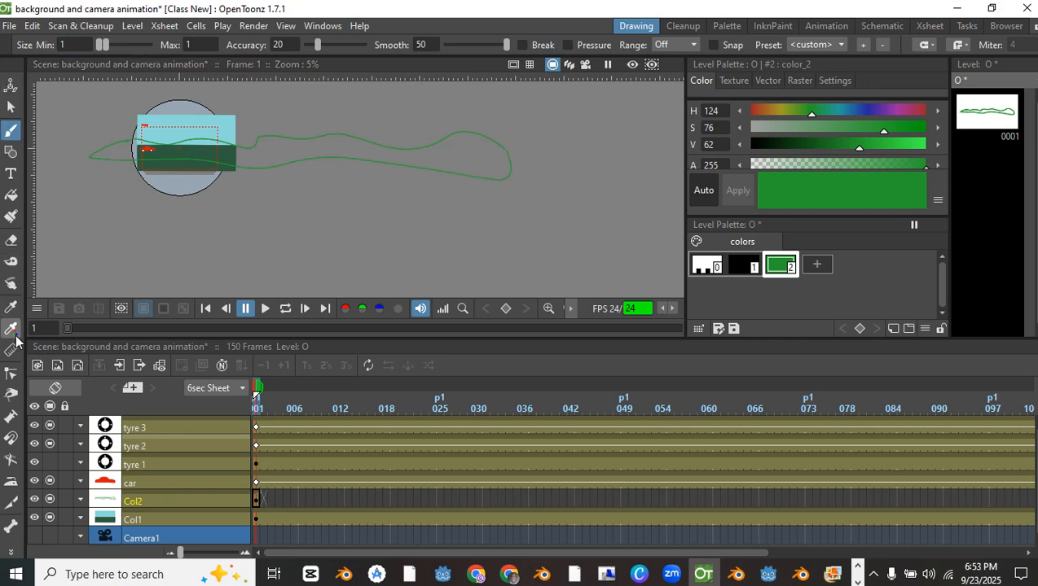
# With the Control Point Editor, move the lower stroke's left end point onto the left end of the upper hill line
pyautogui.click(11, 373)
pyautogui.scroll(4, 167, 196)
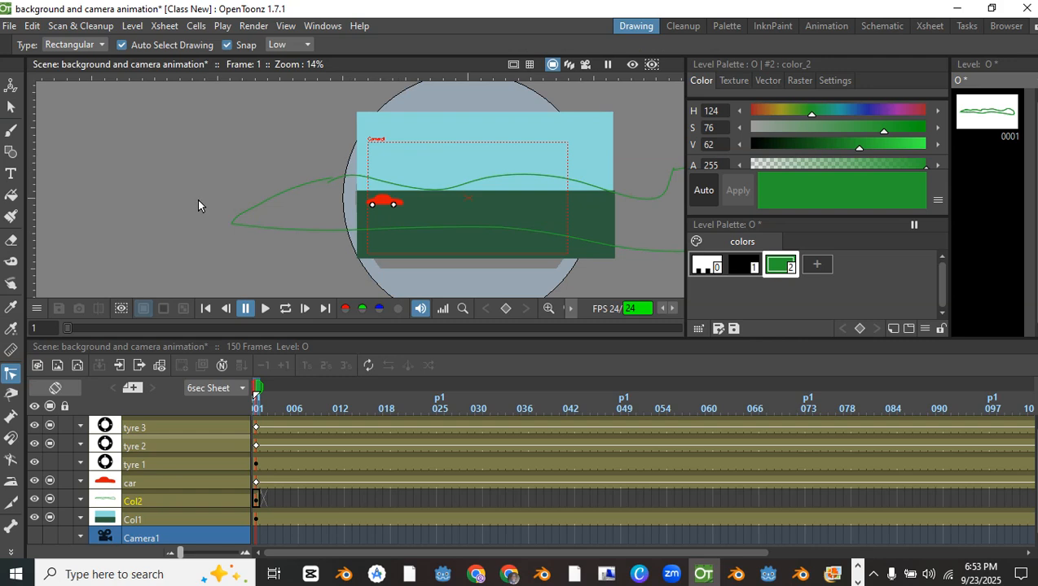
pyautogui.click(255, 204)
pyautogui.scroll(3, 256, 205)
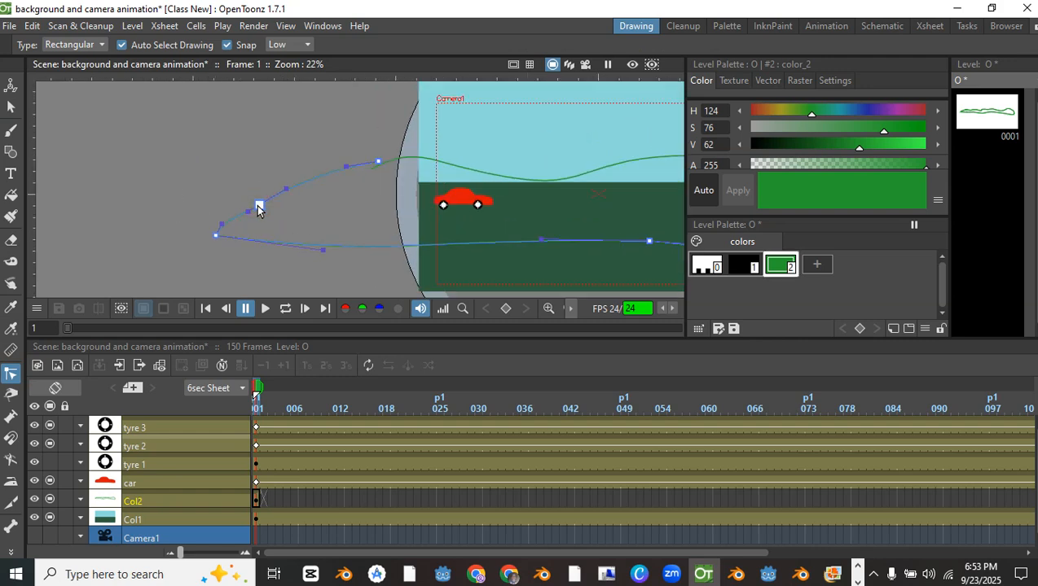
pyautogui.scroll(4, 368, 179)
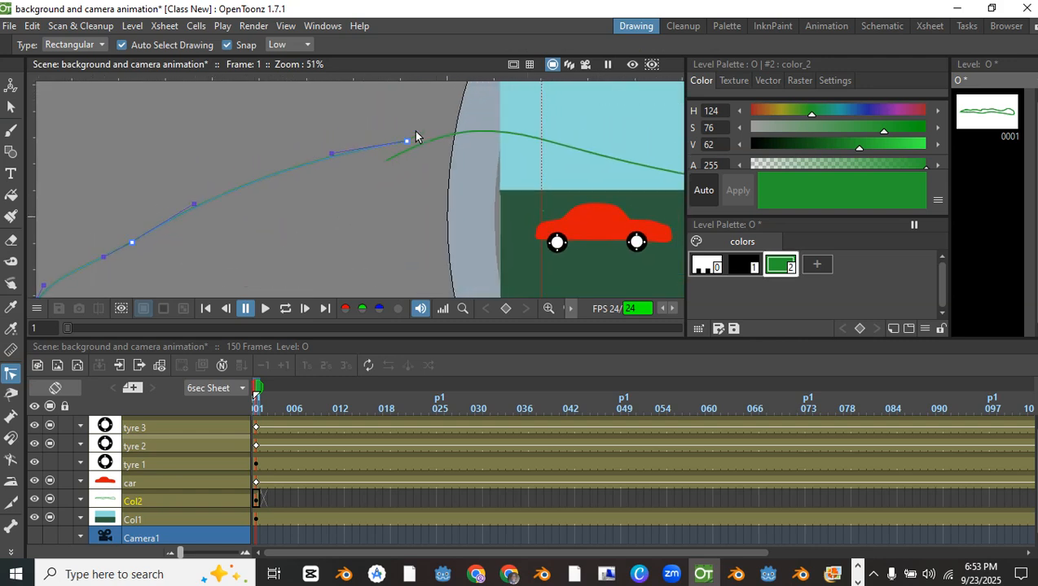
pyautogui.moveTo(398, 150); pyautogui.dragTo(364, 187)
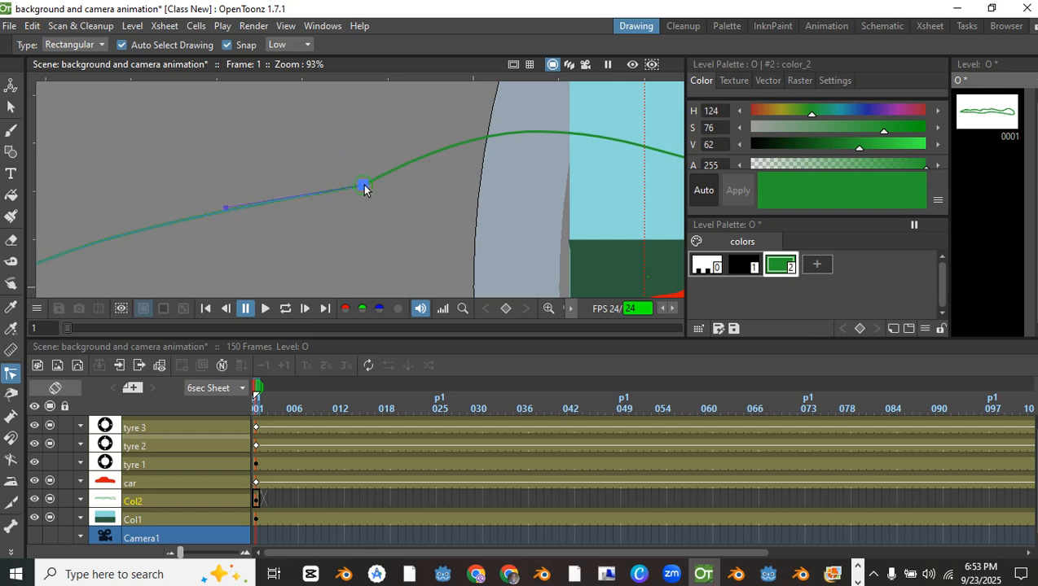
# Delete the lower stroke's control points that form the protruding tip left of the background
pyautogui.scroll(-3, 376, 173)
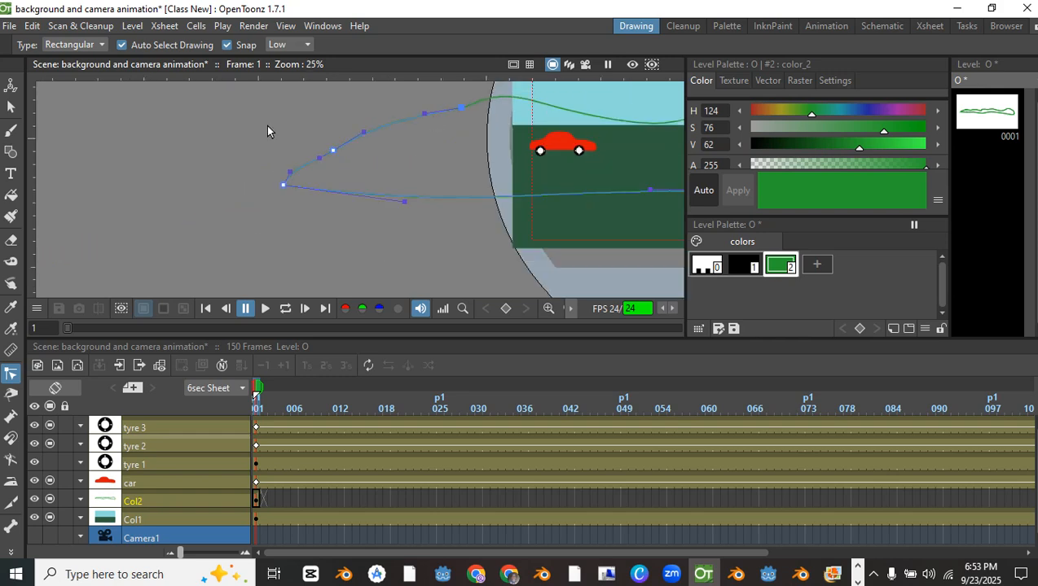
pyautogui.moveTo(227, 109)
pyautogui.mouseDown()
pyautogui.moveTo(454, 255)
pyautogui.moveTo(432, 243)
pyautogui.mouseUp()
pyautogui.press('Delete')
pyautogui.scroll(-2, 420, 155)
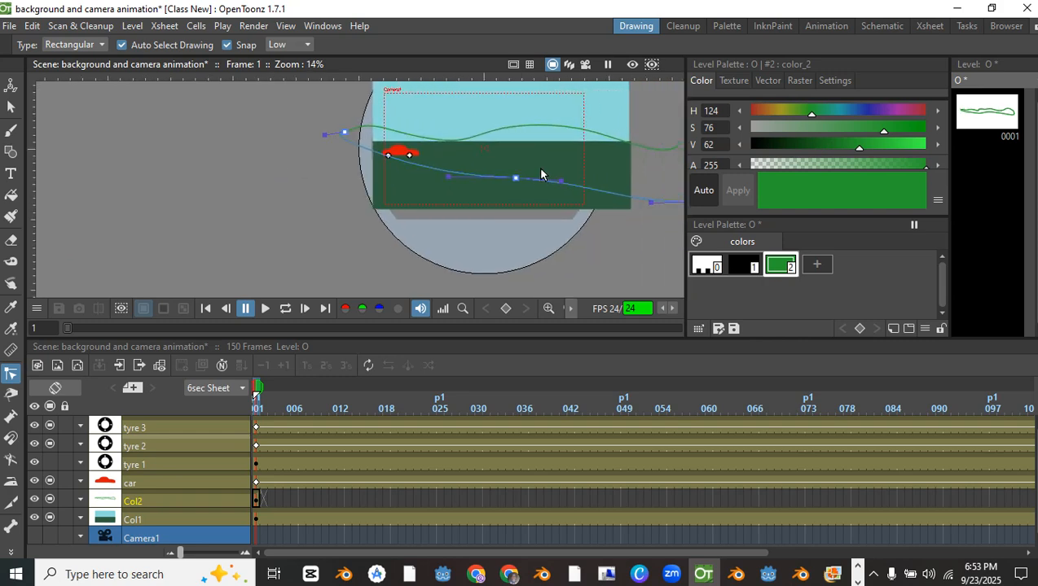
# Move the lower stroke's control points down and left so it runs along the bottom edge of the background
pyautogui.moveTo(521, 183); pyautogui.dragTo(358, 201)
pyautogui.moveTo(291, 199); pyautogui.dragTo(347, 208)
pyautogui.moveTo(401, 189); pyautogui.dragTo(394, 202)
# Rejoin the left ends of the upper and lower hill strokes and adjust their points and handles into a rounded corner
pyautogui.moveTo(351, 128)
pyautogui.mouseDown()
pyautogui.moveTo(358, 133)
pyautogui.moveTo(334, 127)
pyautogui.mouseUp()
pyautogui.scroll(2, 338, 128)
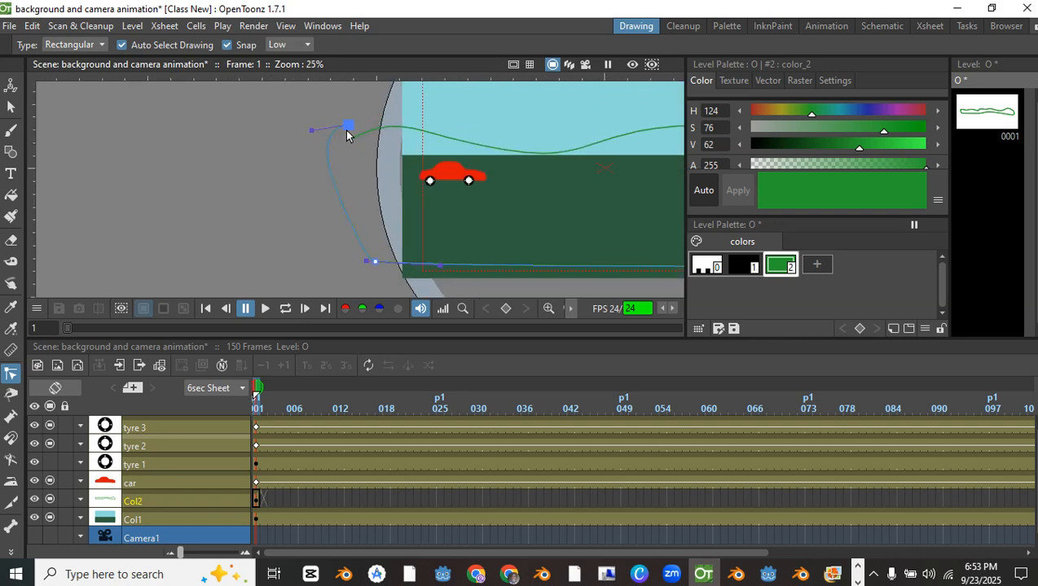
pyautogui.scroll(2, 349, 143)
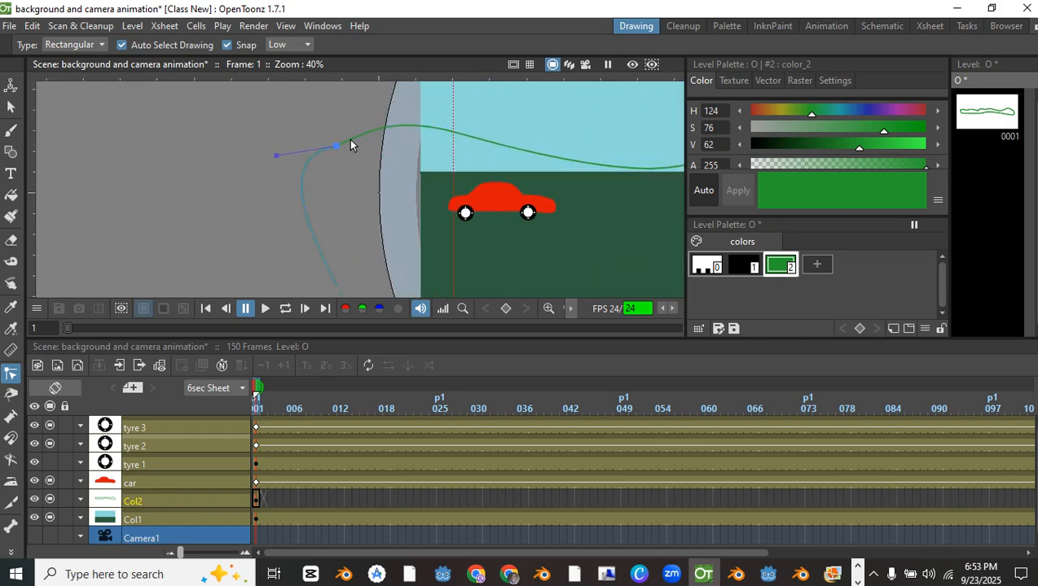
pyautogui.moveTo(357, 133); pyautogui.dragTo(383, 178)
pyautogui.scroll(6, 341, 149)
pyautogui.scroll(-8, 329, 155)
pyautogui.scroll(1, 409, 172)
pyautogui.moveTo(441, 144); pyautogui.dragTo(401, 117)
pyautogui.moveTo(401, 164); pyautogui.dragTo(342, 173)
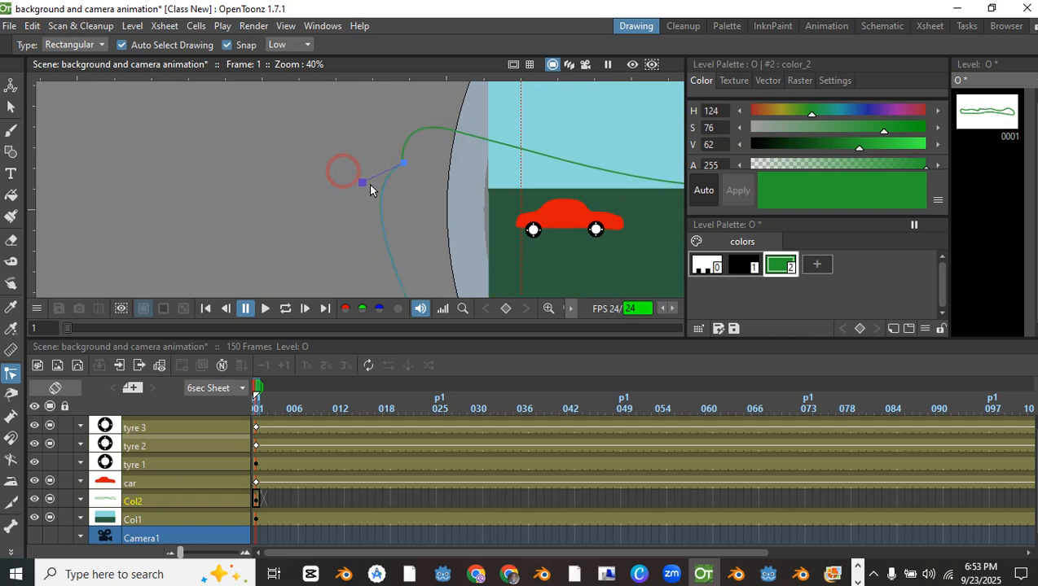
# Select the right-hand hill stroke and move its left end point away from the first hill line's end
pyautogui.scroll(-3, 399, 197)
pyautogui.scroll(-1, 184, 90)
pyautogui.moveTo(560, 195); pyautogui.dragTo(215, 149)
pyautogui.scroll(3, 215, 148)
pyautogui.scroll(-5, 391, 159)
pyautogui.moveTo(463, 137); pyautogui.dragTo(403, 160)
pyautogui.scroll(4, 402, 161)
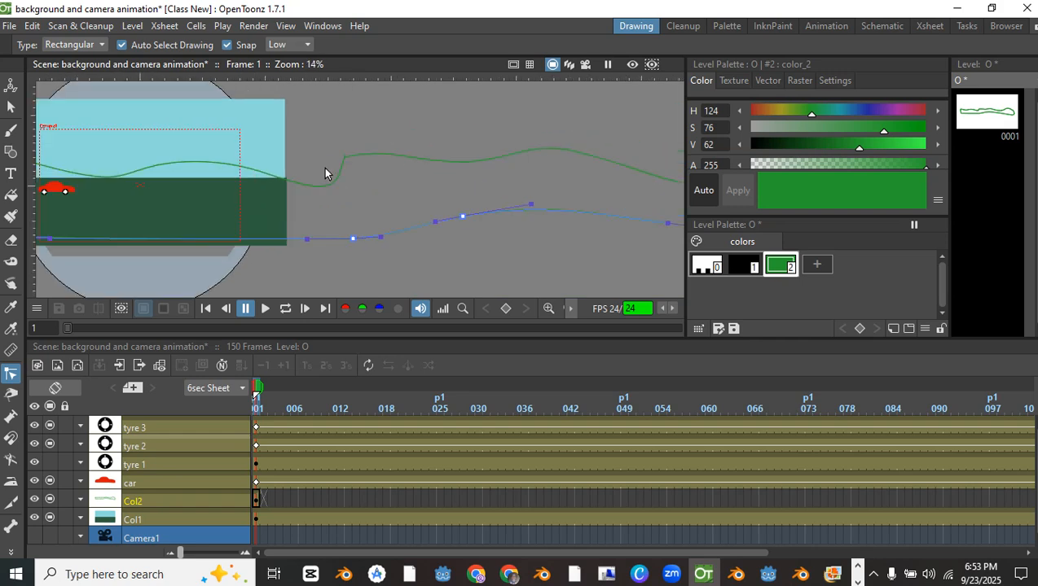
pyautogui.click(345, 158)
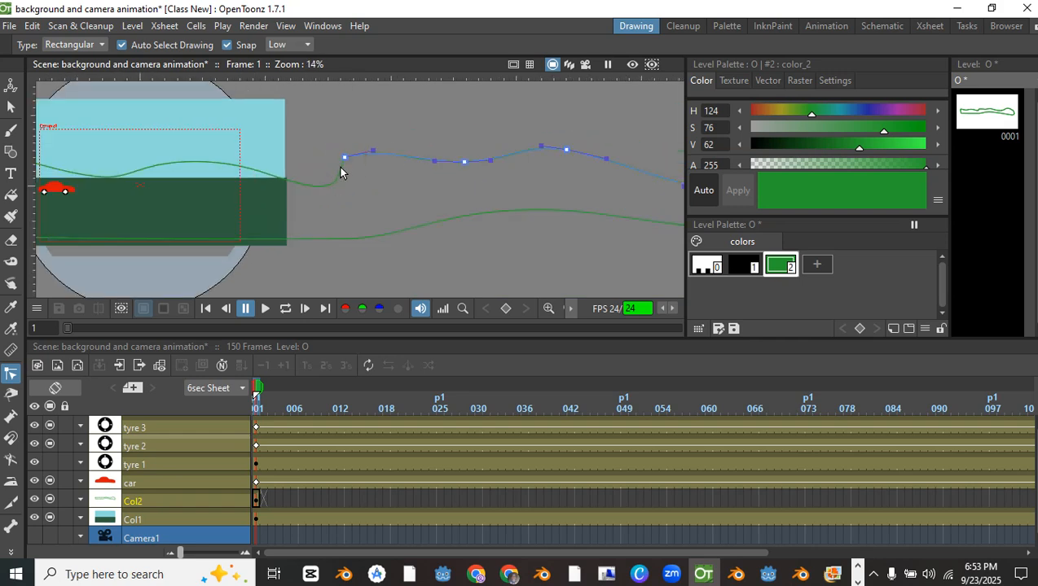
pyautogui.scroll(3, 348, 157)
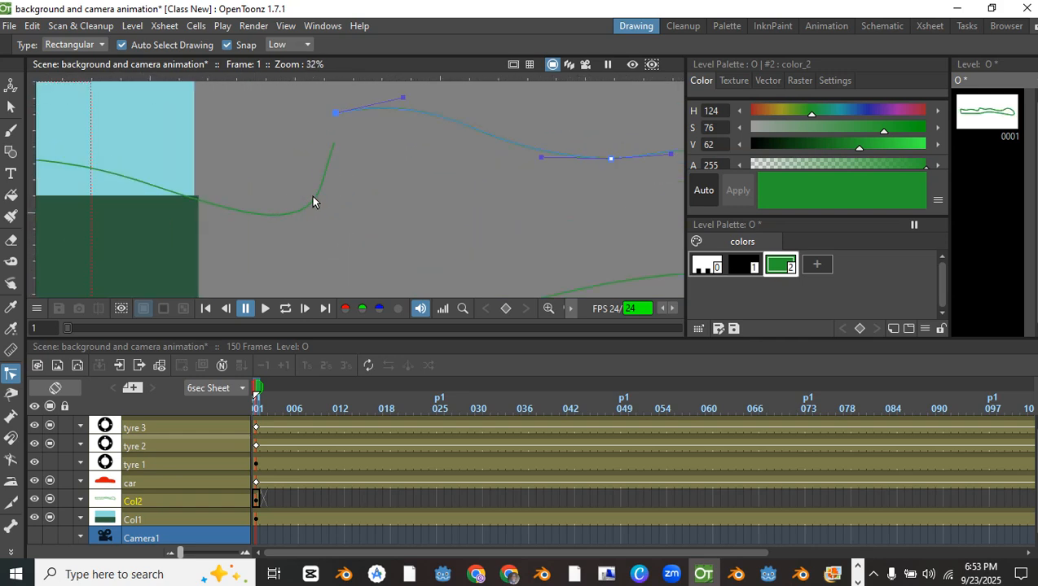
# Raise the control points at the first hill line's right end to turn the steep dip into a gentle slope
pyautogui.click(331, 146)
pyautogui.moveTo(331, 145)
pyautogui.mouseDown()
pyautogui.moveTo(292, 137)
pyautogui.moveTo(315, 140)
pyautogui.mouseUp()
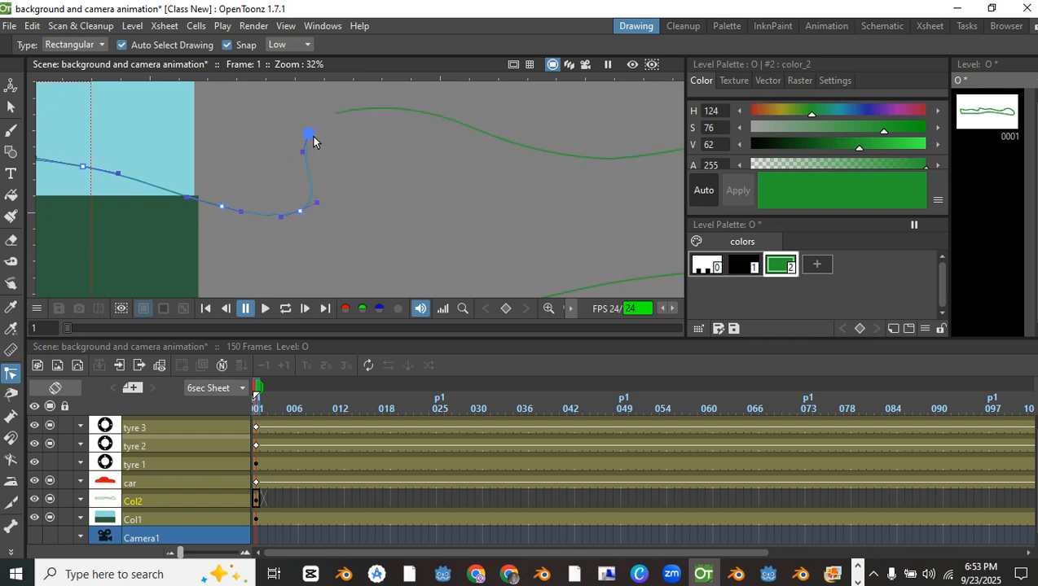
pyautogui.moveTo(301, 211); pyautogui.dragTo(248, 174)
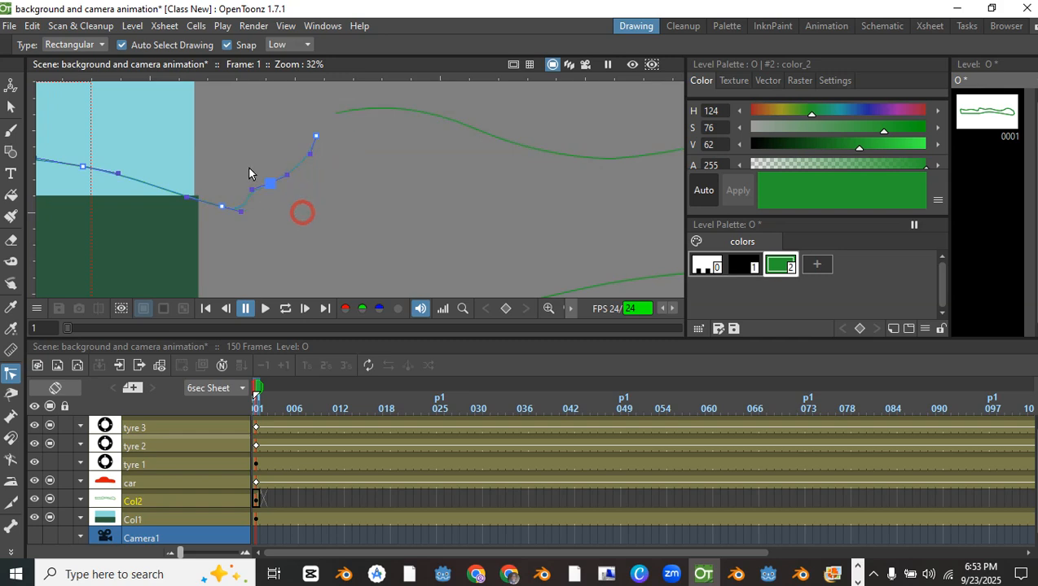
pyautogui.click(224, 209)
pyautogui.scroll(1, 298, 133)
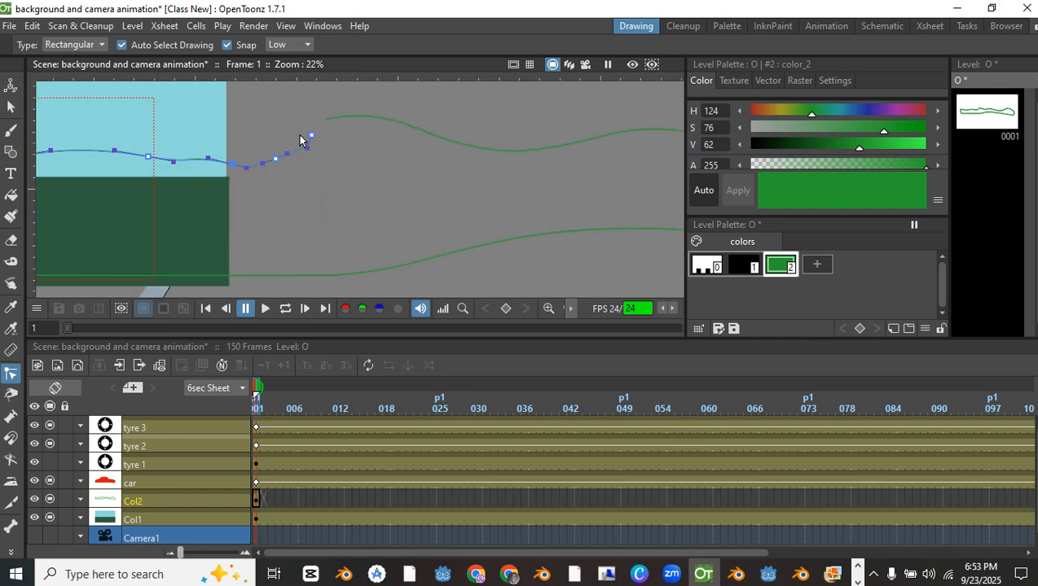
# Move the right-hand hill stroke's left end point onto the right end of the first hill line
pyautogui.click(330, 122)
pyautogui.moveTo(320, 120); pyautogui.dragTo(299, 153)
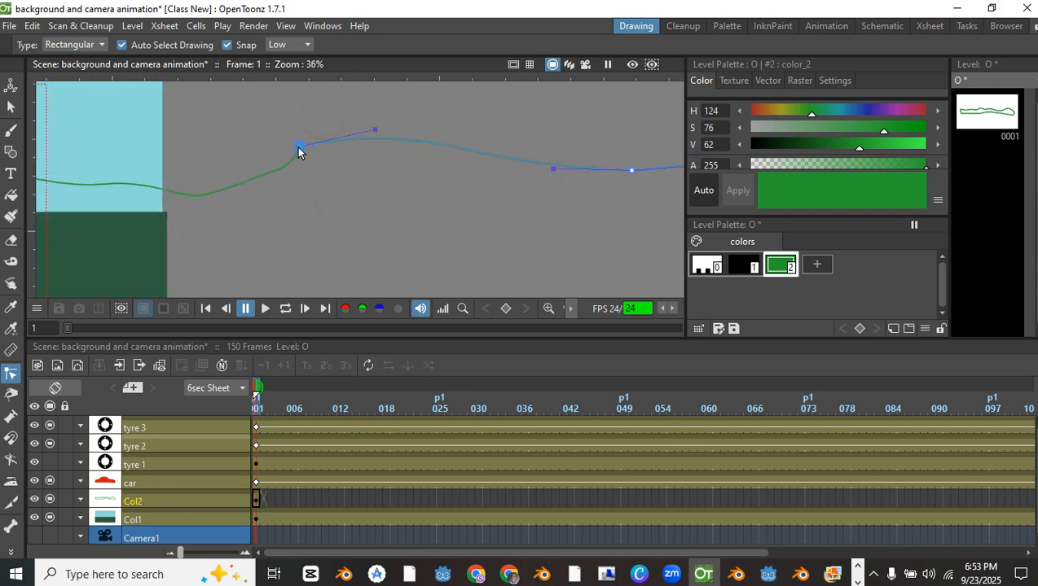
pyautogui.scroll(-3, 314, 159)
pyautogui.scroll(-3, 269, 169)
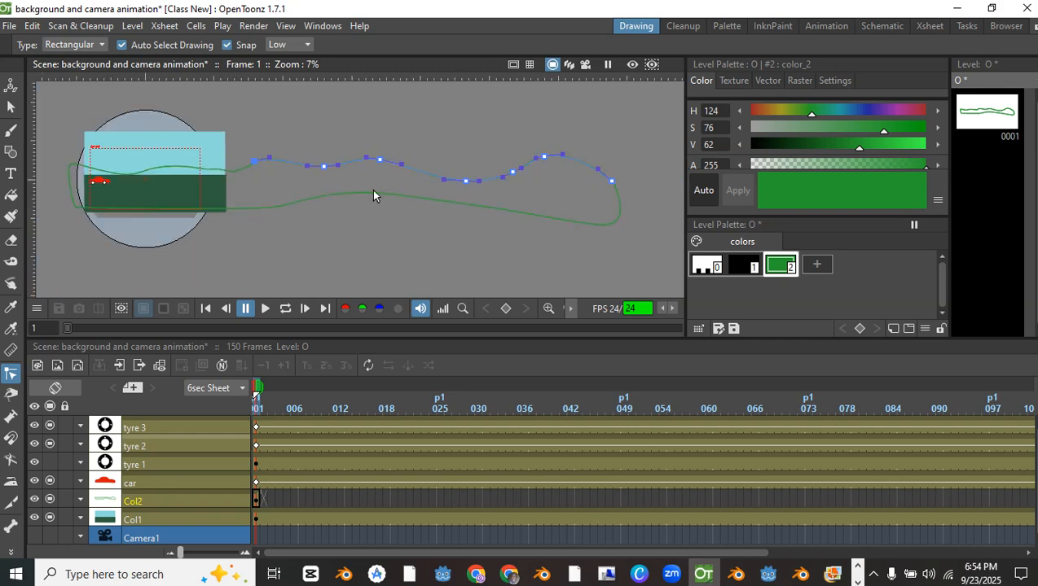
# Raise the control points around the dip in the right-hand hill stroke to make the valley shallower
pyautogui.click(417, 186)
pyautogui.click(498, 178)
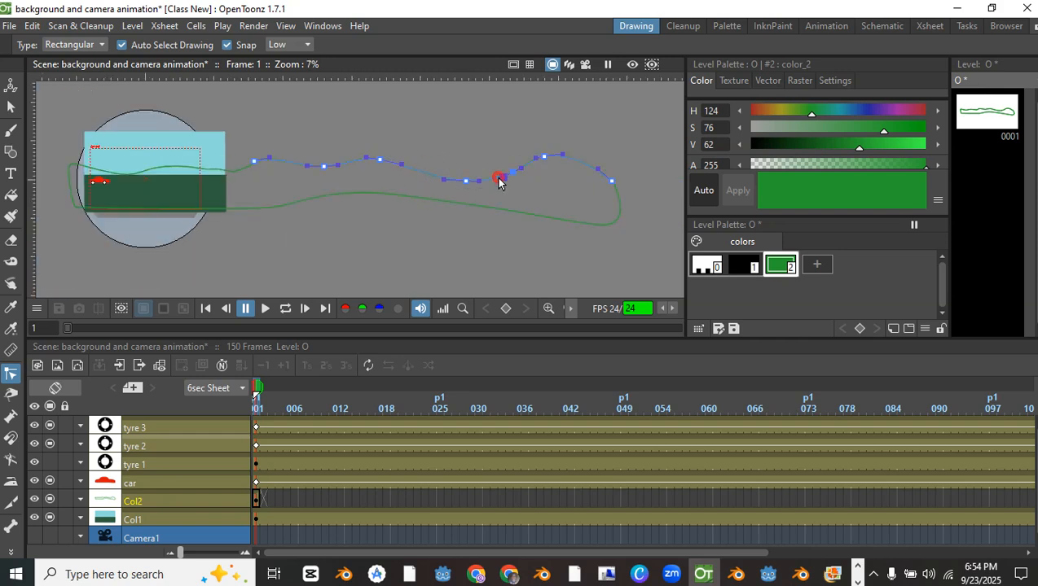
pyautogui.click(458, 143)
pyautogui.click(436, 179)
pyautogui.moveTo(400, 178); pyautogui.dragTo(521, 171)
pyautogui.moveTo(423, 186); pyautogui.dragTo(535, 158)
pyautogui.press('Up')
pyautogui.press('Up')
pyautogui.press('Up')
pyautogui.press('Up')
pyautogui.press('Up')
pyautogui.press('Up')
# Delete the control points forming the rounded right end of the lower hill stroke
pyautogui.moveTo(577, 134); pyautogui.dragTo(649, 283)
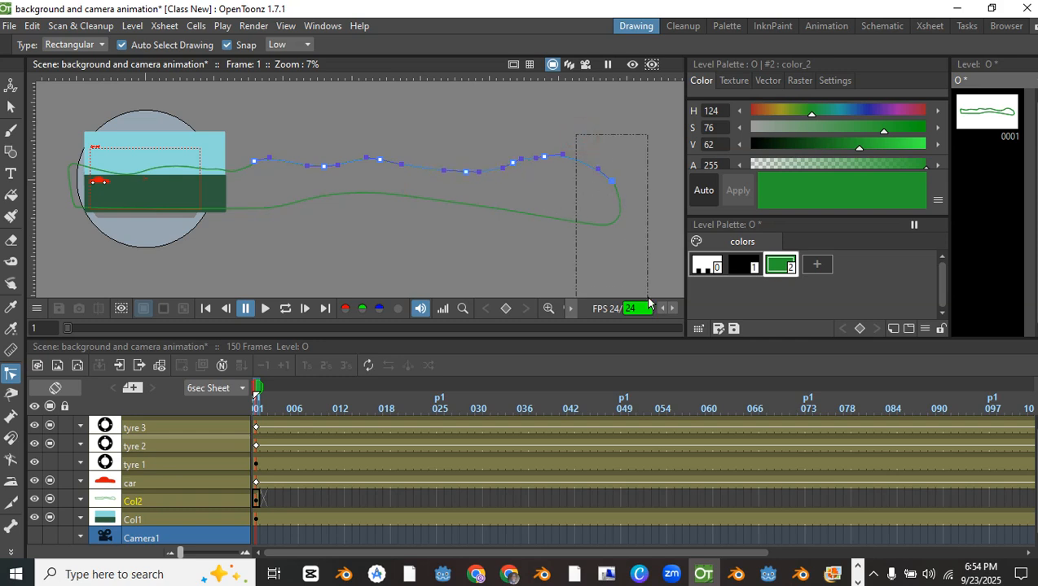
pyautogui.click(612, 184)
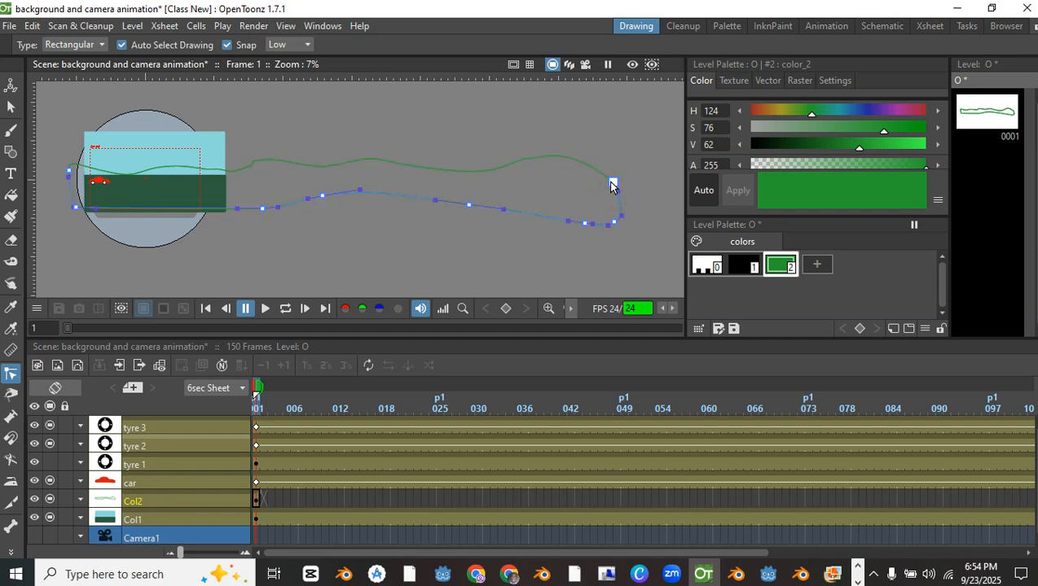
pyautogui.scroll(2, 586, 189)
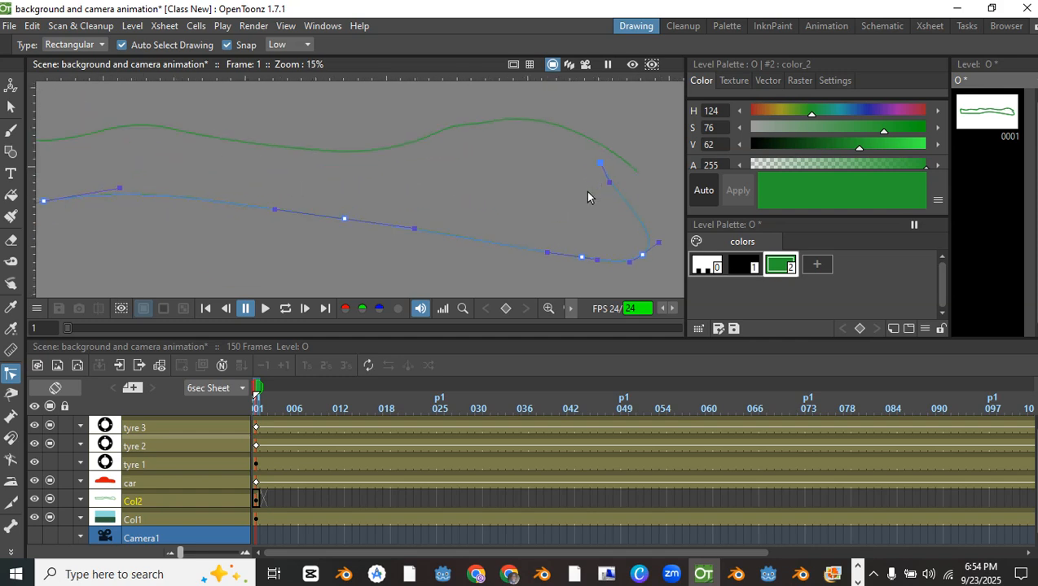
pyautogui.scroll(-2, 567, 280)
pyautogui.moveTo(502, 279); pyautogui.dragTo(630, 213)
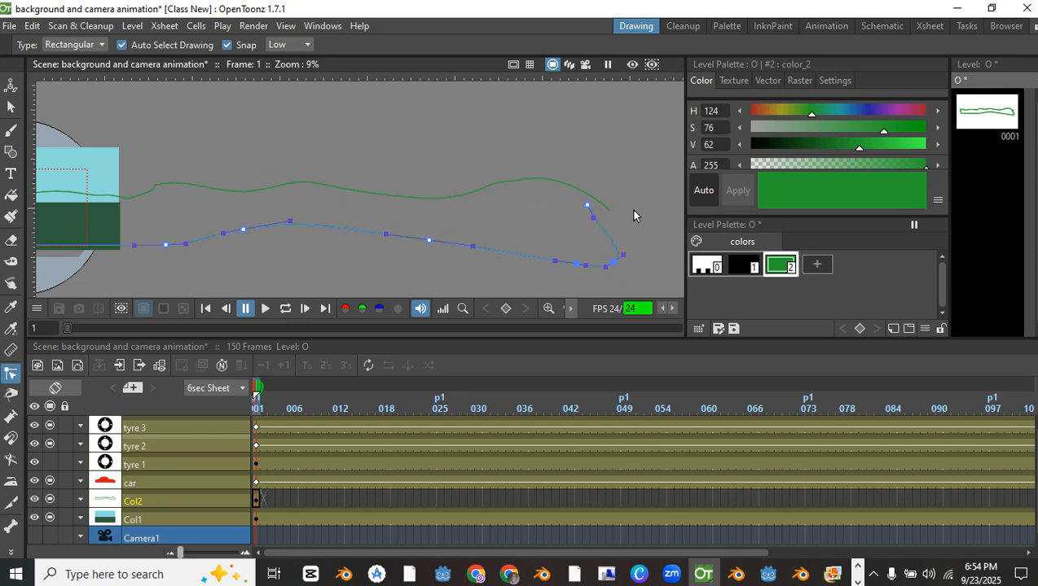
pyautogui.click(594, 243)
pyautogui.click(584, 218)
pyautogui.moveTo(568, 209); pyautogui.dragTo(618, 261)
pyautogui.press('Delete')
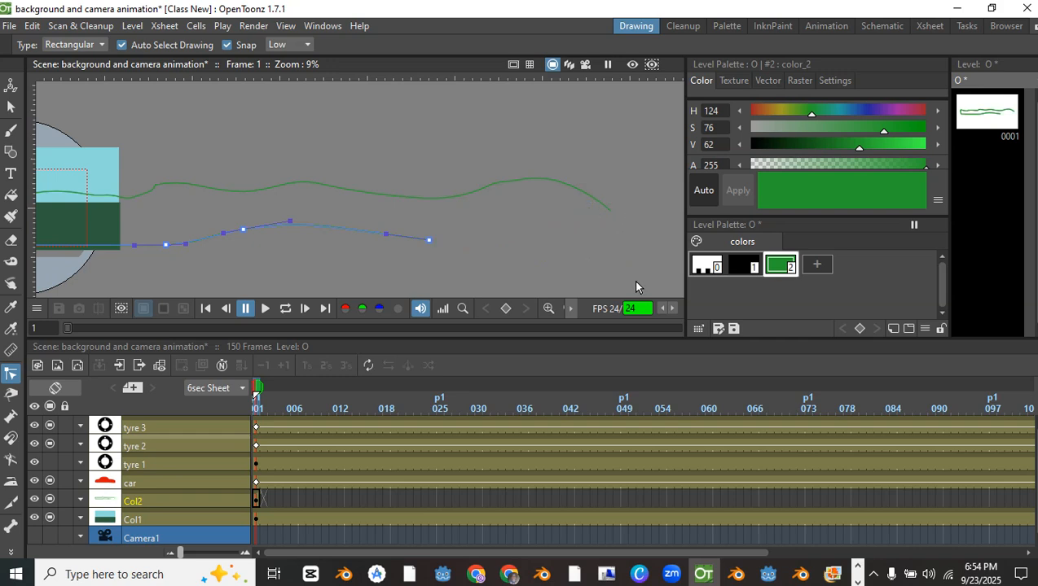
# Extend the lower hill stroke to the right and bring the upper stroke's right end point down to meet its end
pyautogui.moveTo(430, 242); pyautogui.dragTo(537, 236)
pyautogui.click(604, 207)
pyautogui.moveTo(610, 210)
pyautogui.mouseDown()
pyautogui.moveTo(550, 232)
pyautogui.moveTo(540, 209)
pyautogui.moveTo(543, 245)
pyautogui.moveTo(544, 227)
pyautogui.moveTo(538, 236)
pyautogui.mouseUp()
pyautogui.scroll(5, 535, 230)
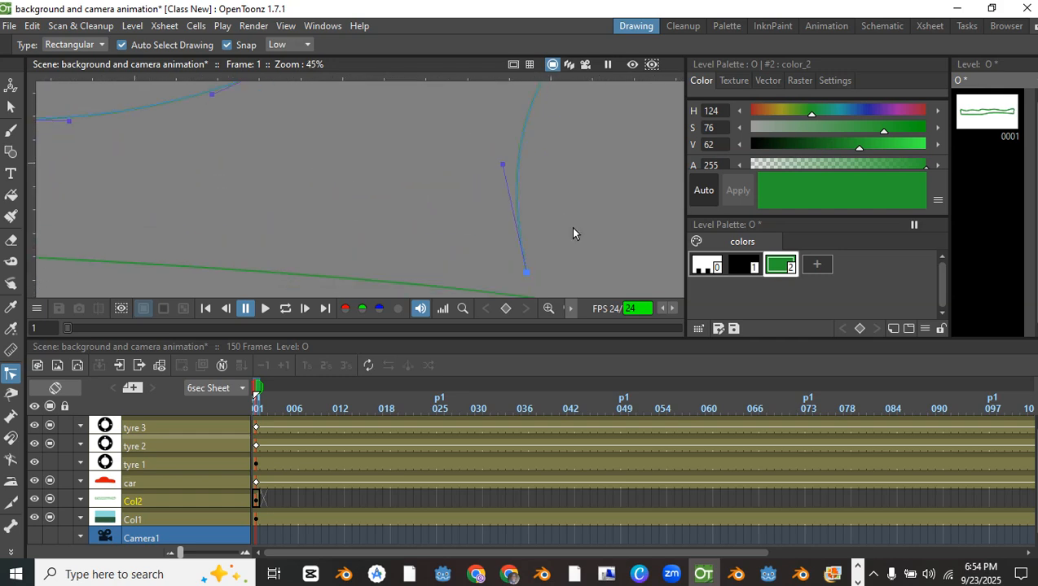
pyautogui.click(534, 265)
pyautogui.click(531, 260)
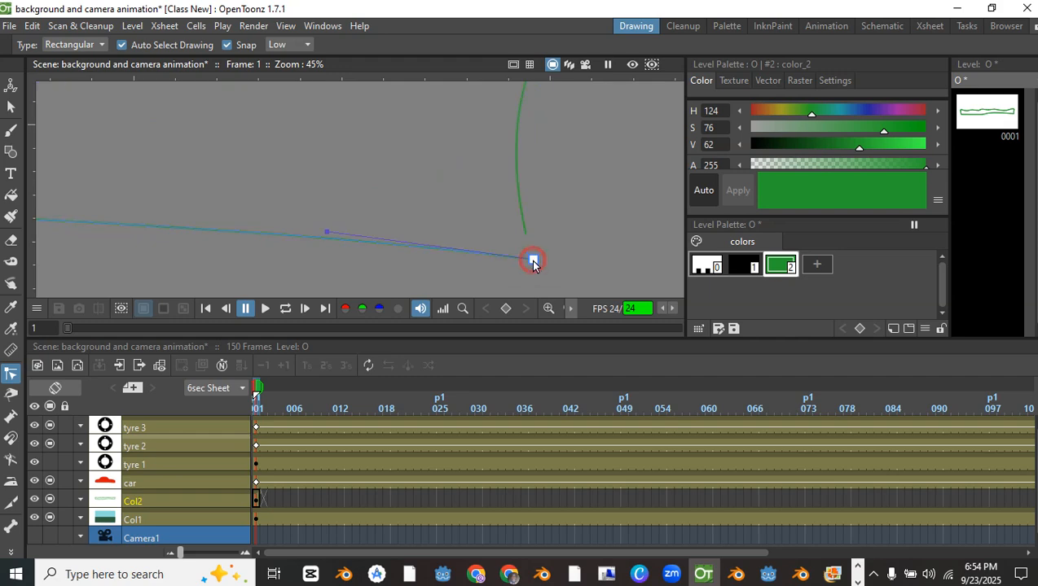
pyautogui.moveTo(531, 260); pyautogui.dragTo(519, 233)
pyautogui.scroll(-5, 519, 233)
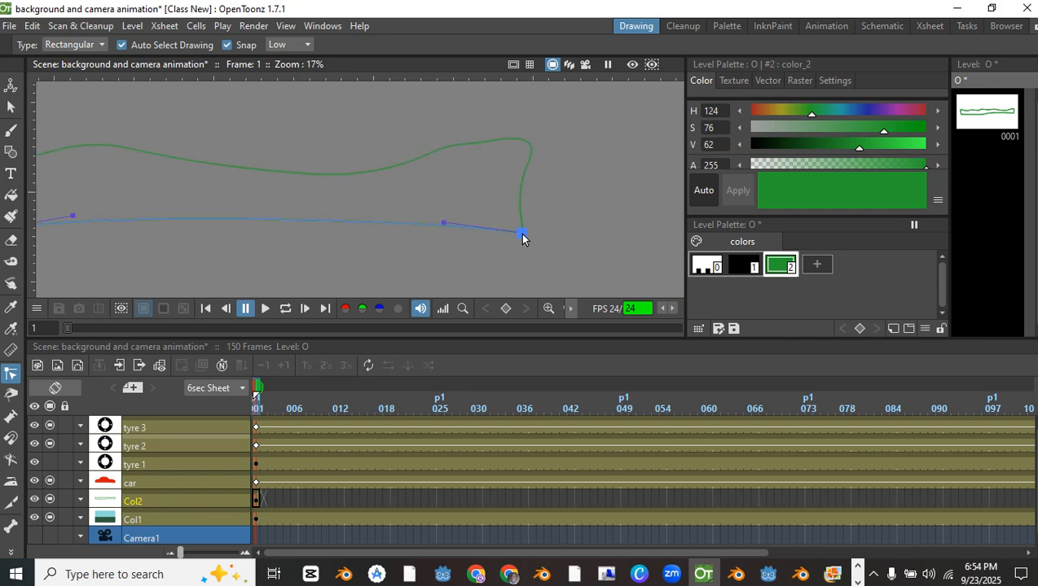
# Reshape the lower hill stroke on Col2 by raising its lower-left corner point and adjusting the handles near the middle into gentle waves
pyautogui.moveTo(560, 201)
pyautogui.mouseDown()
pyautogui.moveTo(503, 196)
pyautogui.moveTo(576, 208)
pyautogui.mouseUp()
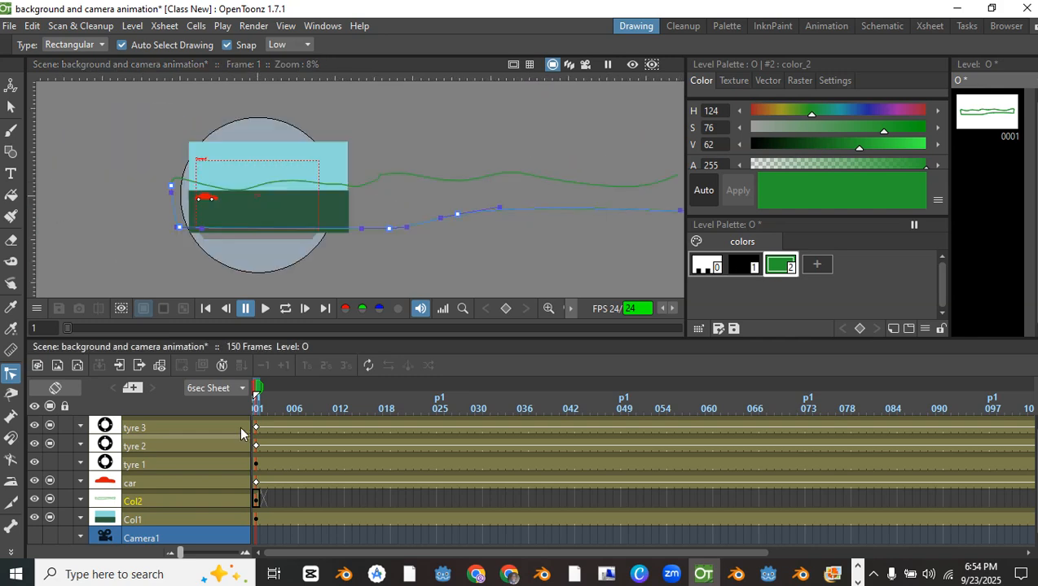
pyautogui.click(165, 496)
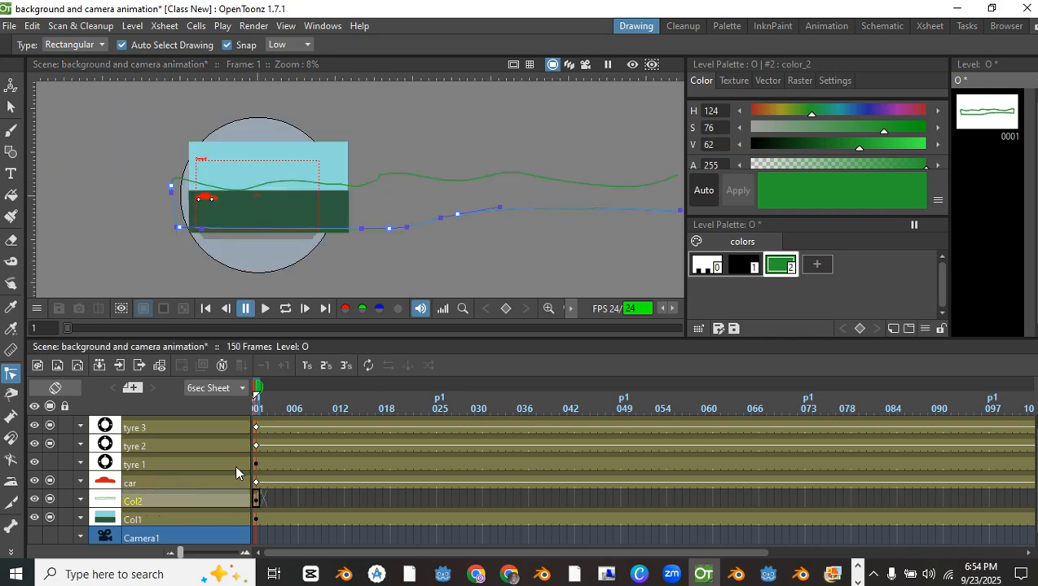
pyautogui.scroll(-1, 396, 227)
pyautogui.scroll(2, 396, 227)
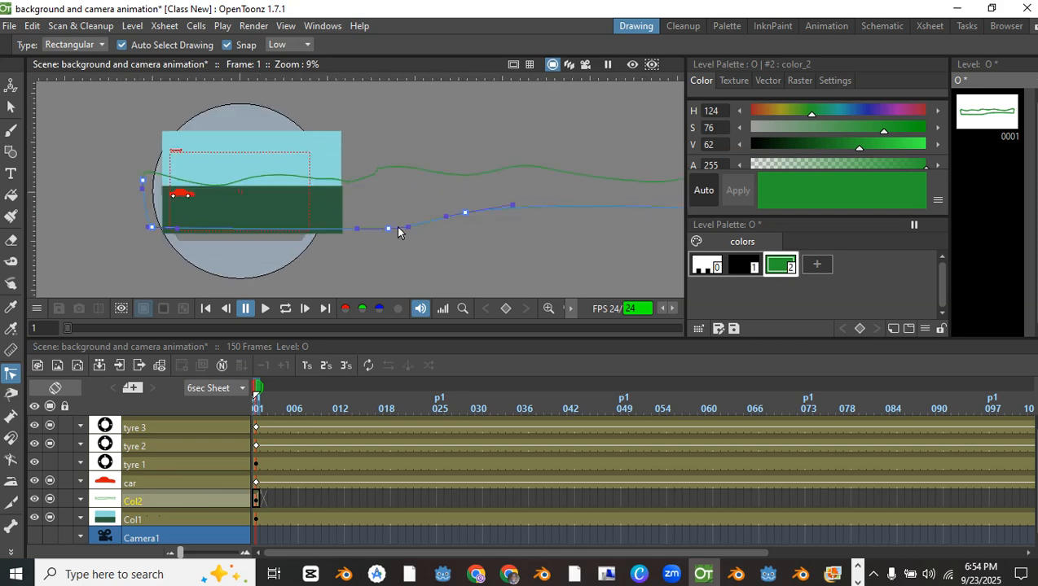
pyautogui.moveTo(397, 231); pyautogui.dragTo(407, 207)
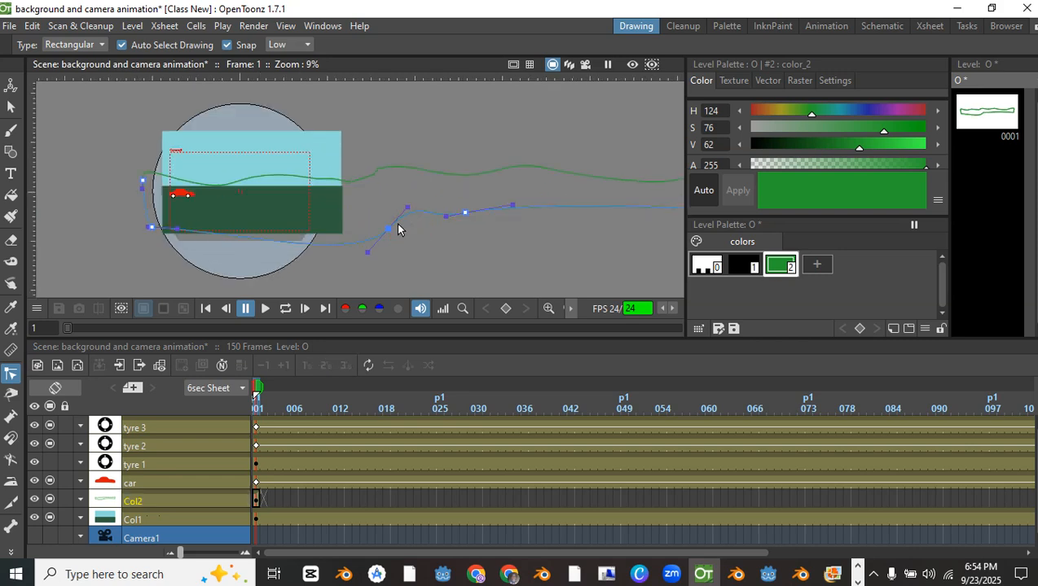
pyautogui.moveTo(352, 235); pyautogui.dragTo(352, 212)
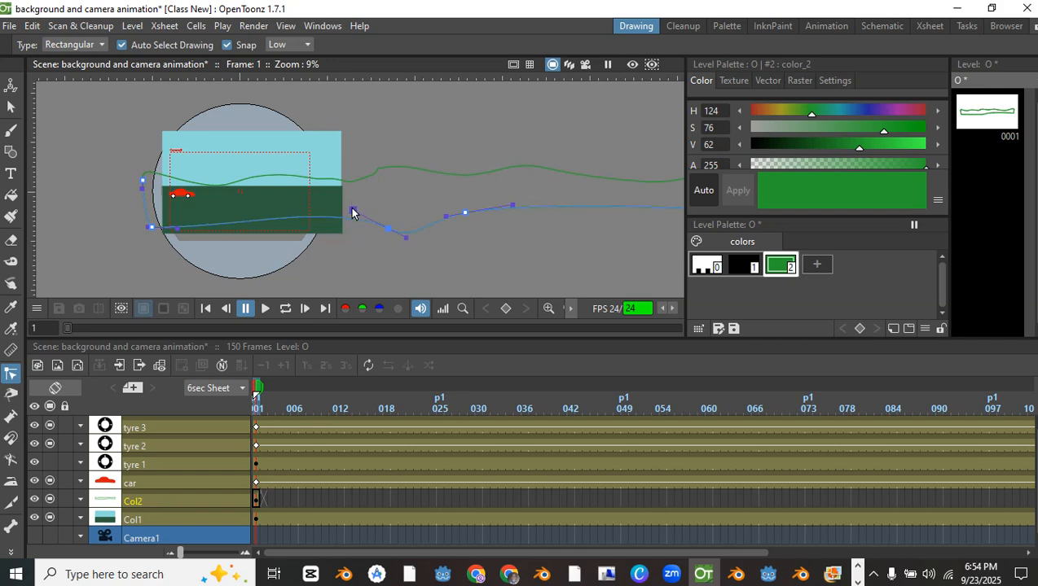
pyautogui.moveTo(151, 228); pyautogui.dragTo(144, 209)
pyautogui.moveTo(388, 229); pyautogui.dragTo(443, 209)
pyautogui.scroll(-1, 513, 213)
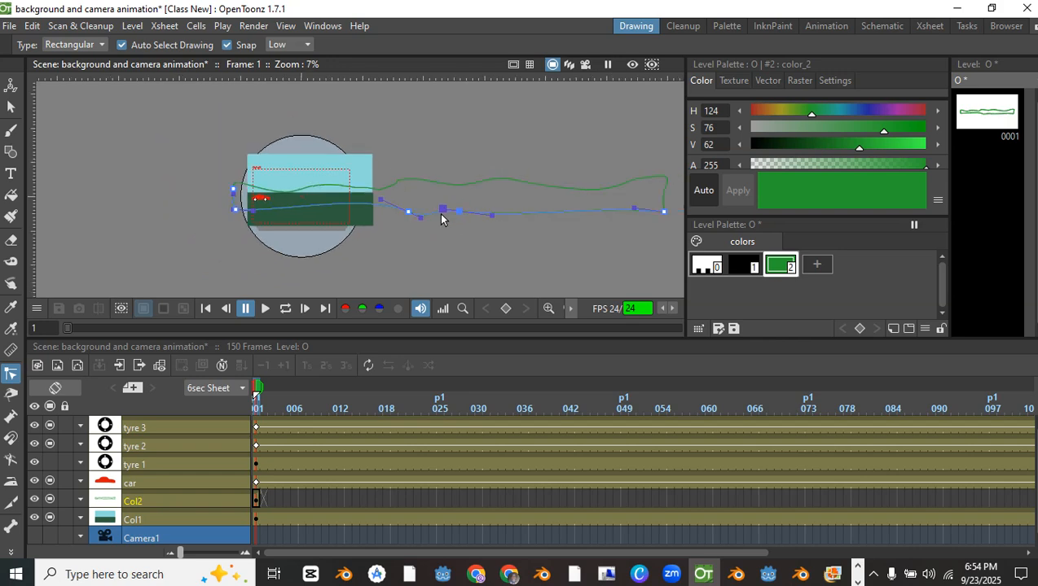
# Try to fill the hill outline on Col2 with the green color_2 style
pyautogui.click(12, 197)
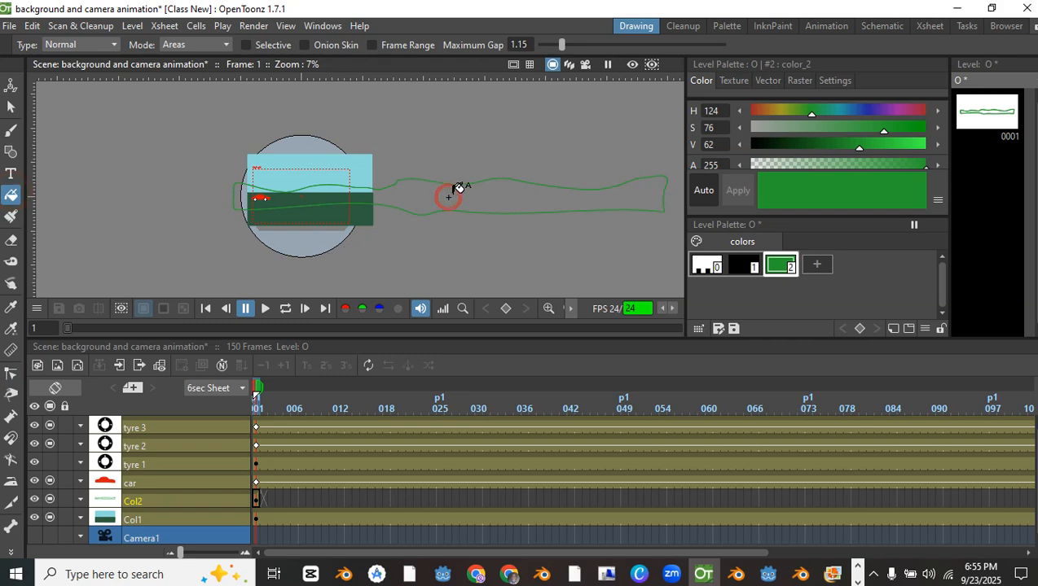
pyautogui.scroll(-2, 460, 200)
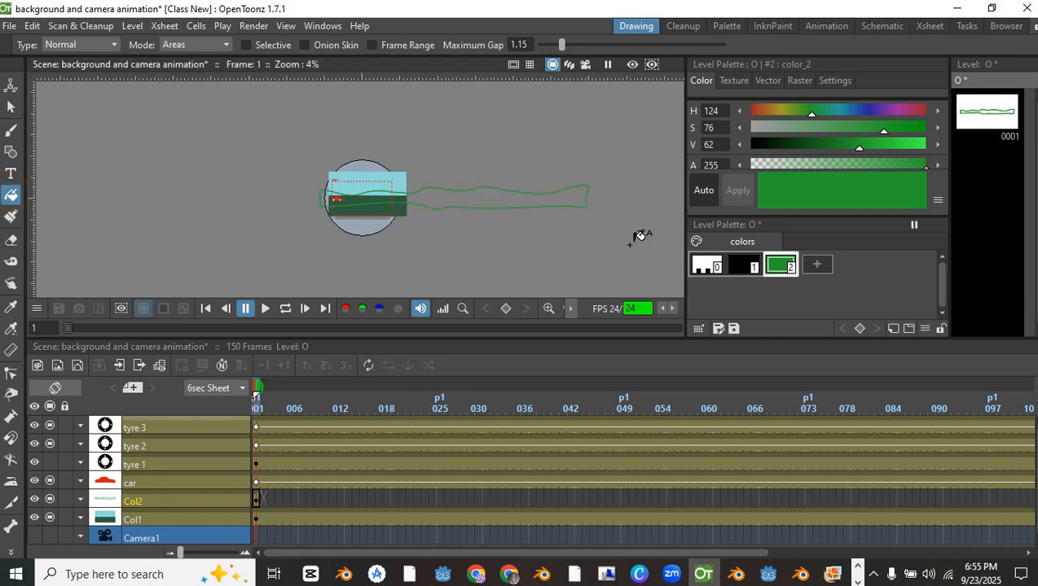
pyautogui.click(777, 268)
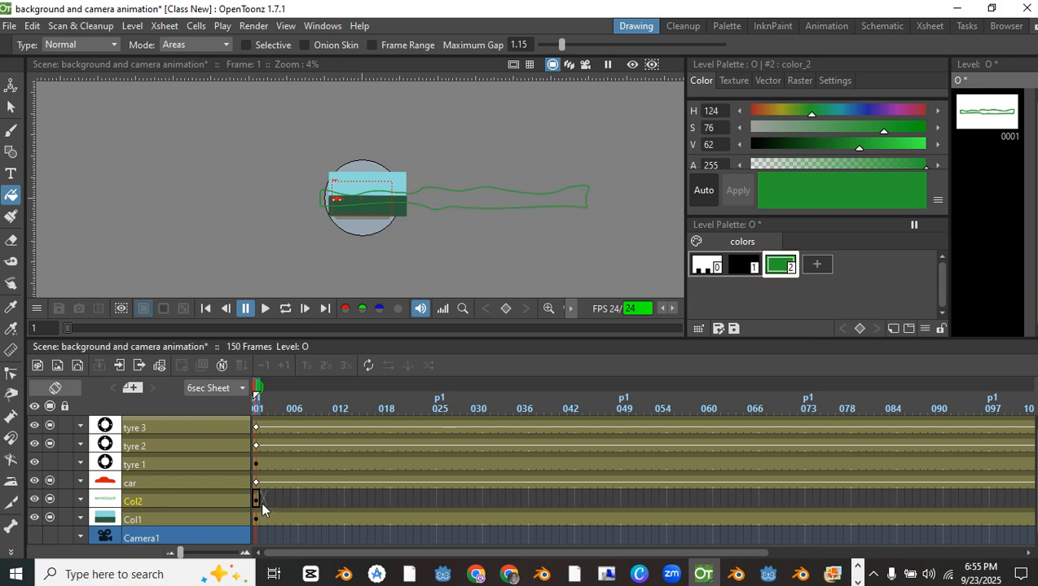
pyautogui.click(261, 503)
pyautogui.scroll(4, 451, 266)
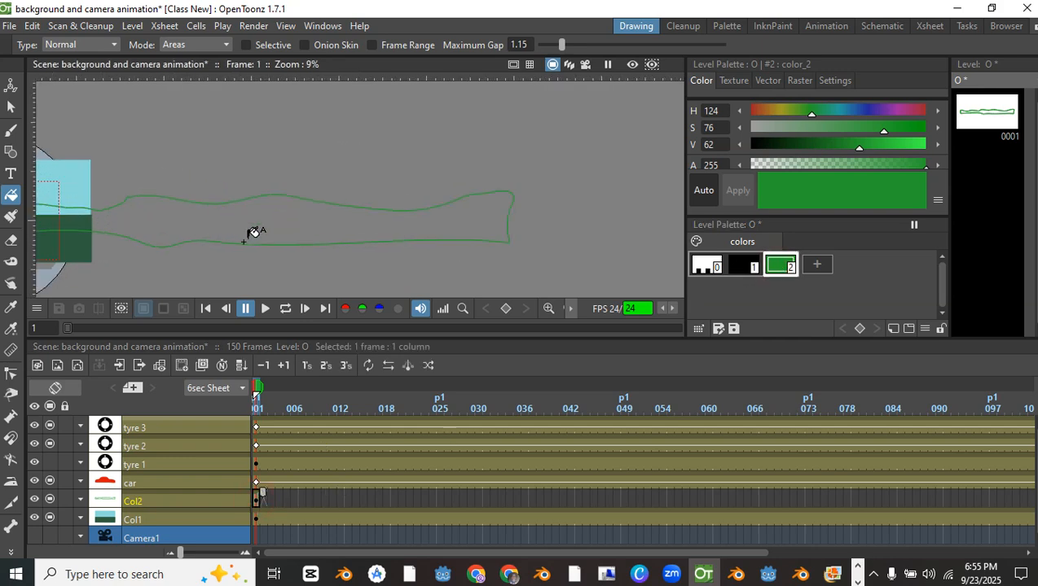
pyautogui.scroll(4, 252, 234)
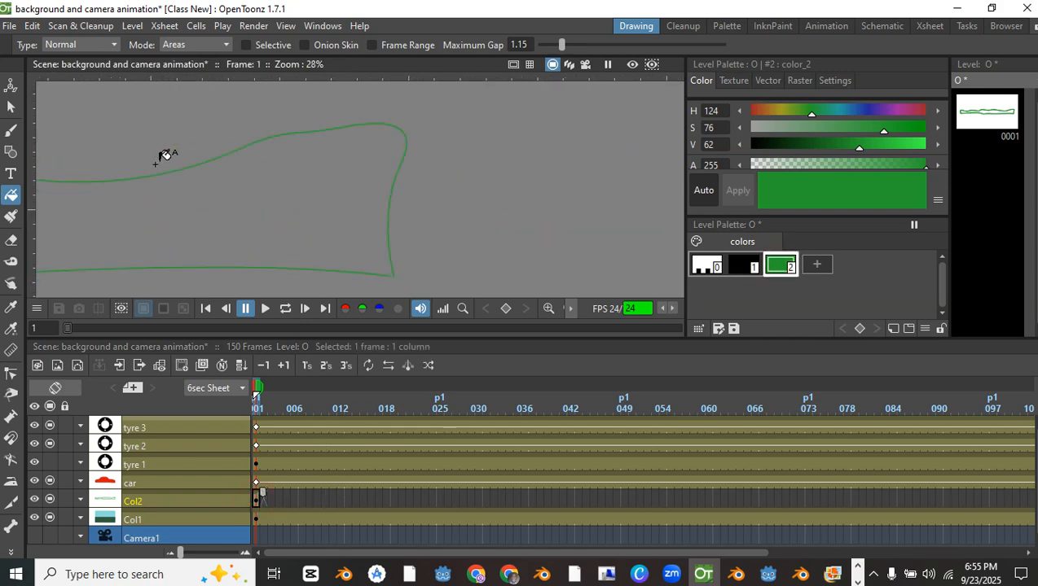
# Close the outline's lower-right gap by moving the upper stroke's end point onto the lower stroke's end
pyautogui.click(13, 374)
pyautogui.scroll(1, 376, 164)
pyautogui.click(413, 121)
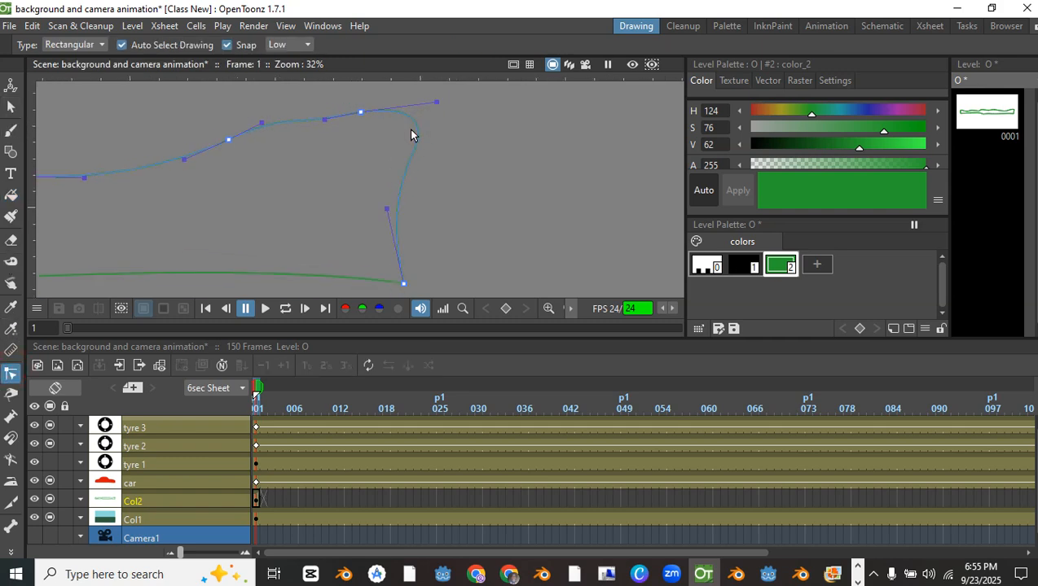
pyautogui.scroll(8, 420, 232)
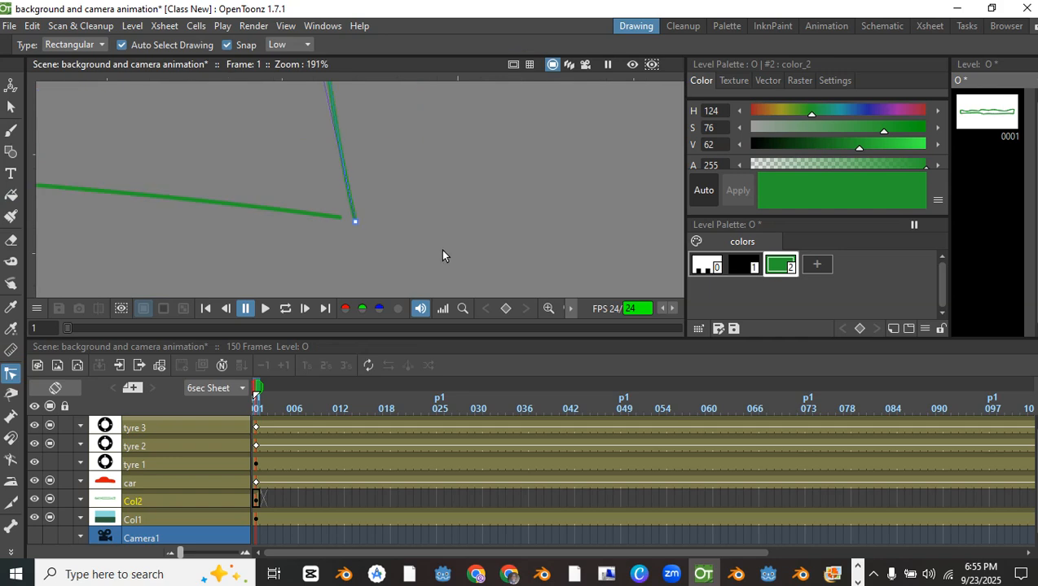
pyautogui.scroll(3, 328, 214)
pyautogui.scroll(-3, 379, 237)
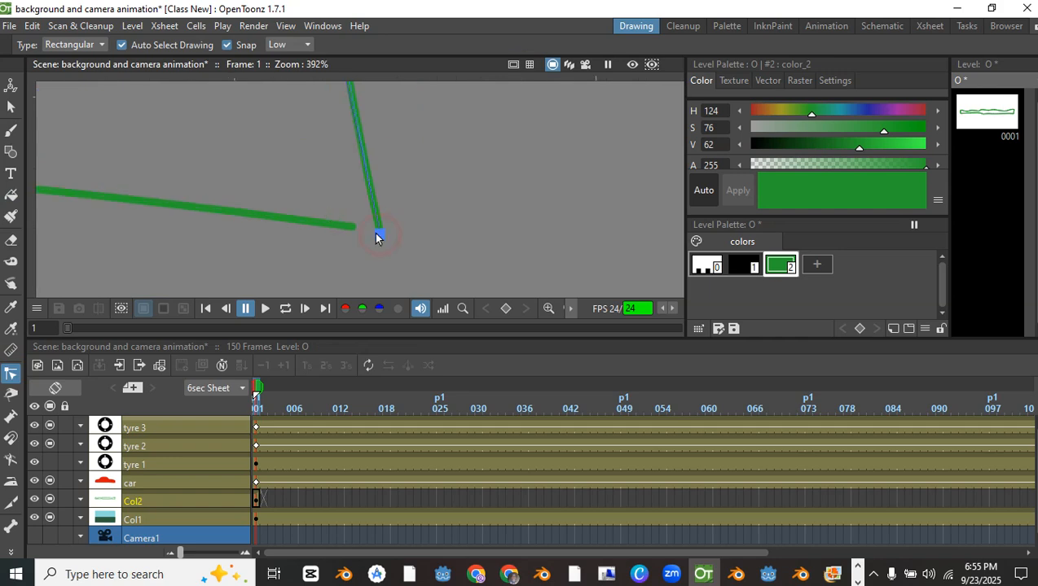
pyautogui.moveTo(378, 233); pyautogui.dragTo(355, 224)
pyautogui.scroll(-3, 359, 210)
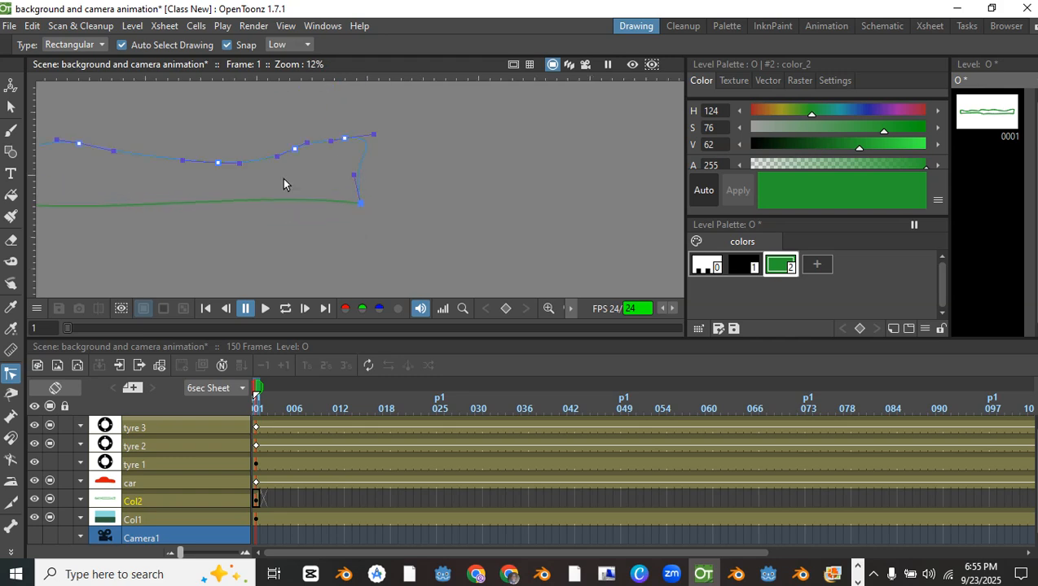
pyautogui.scroll(1, 285, 179)
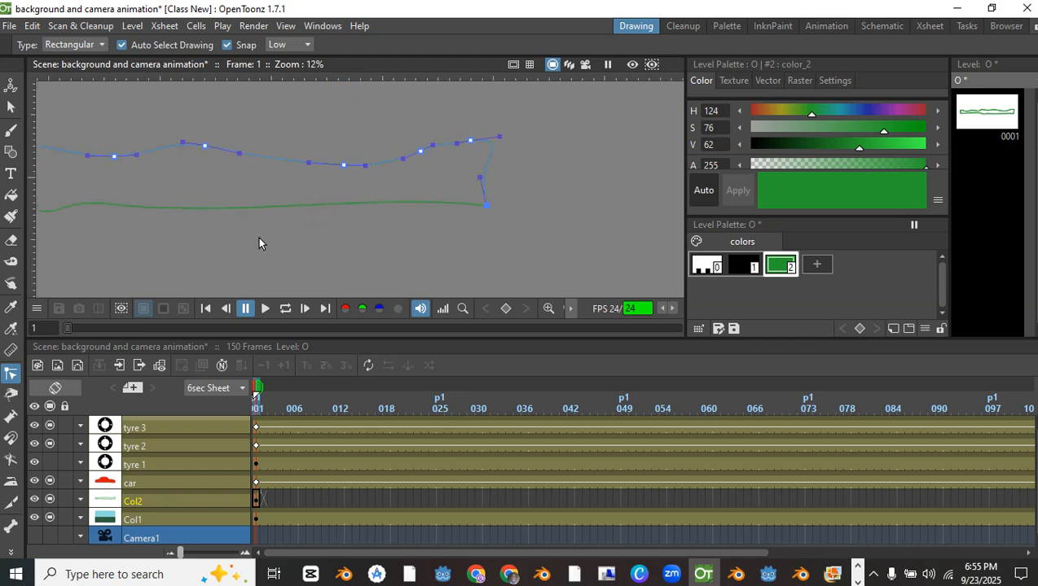
# Close the gap on the outline's left side by moving the upper stroke's left end point onto the lower stroke's end
pyautogui.click(10, 196)
pyautogui.scroll(-2, 341, 157)
pyautogui.scroll(6, 298, 173)
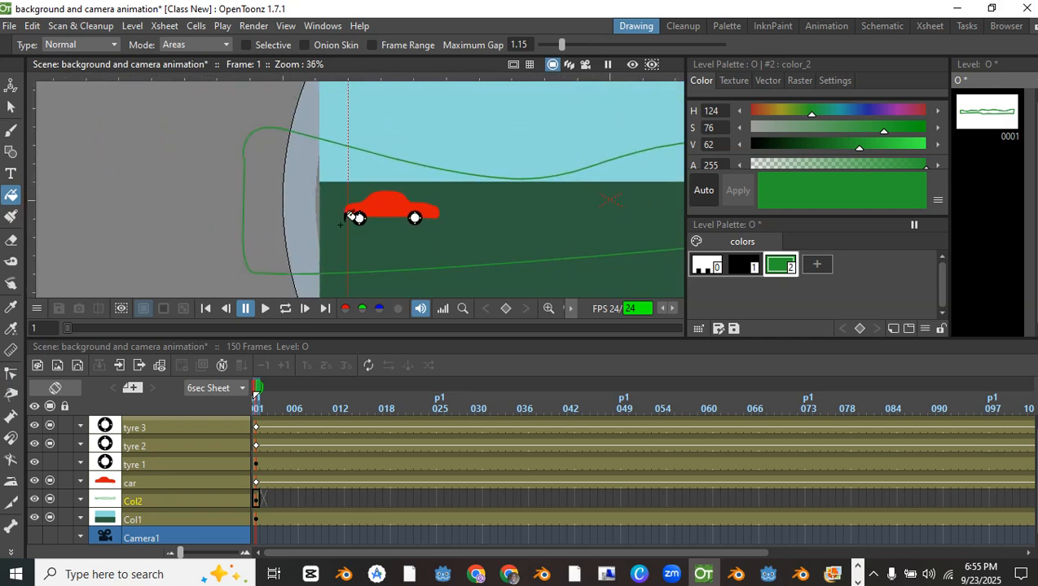
pyautogui.scroll(2, 326, 228)
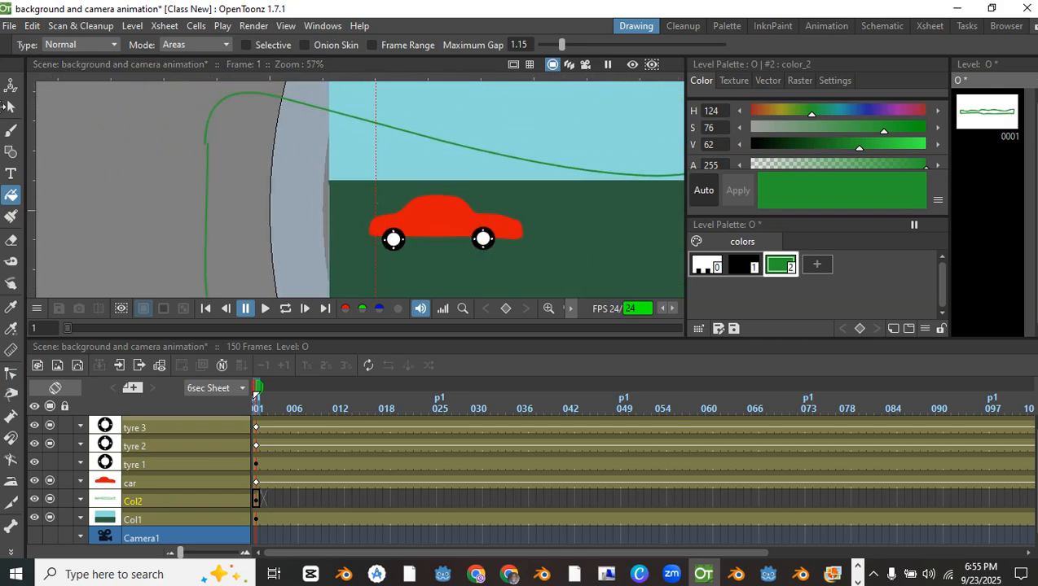
pyautogui.click(11, 374)
pyautogui.scroll(5, 255, 105)
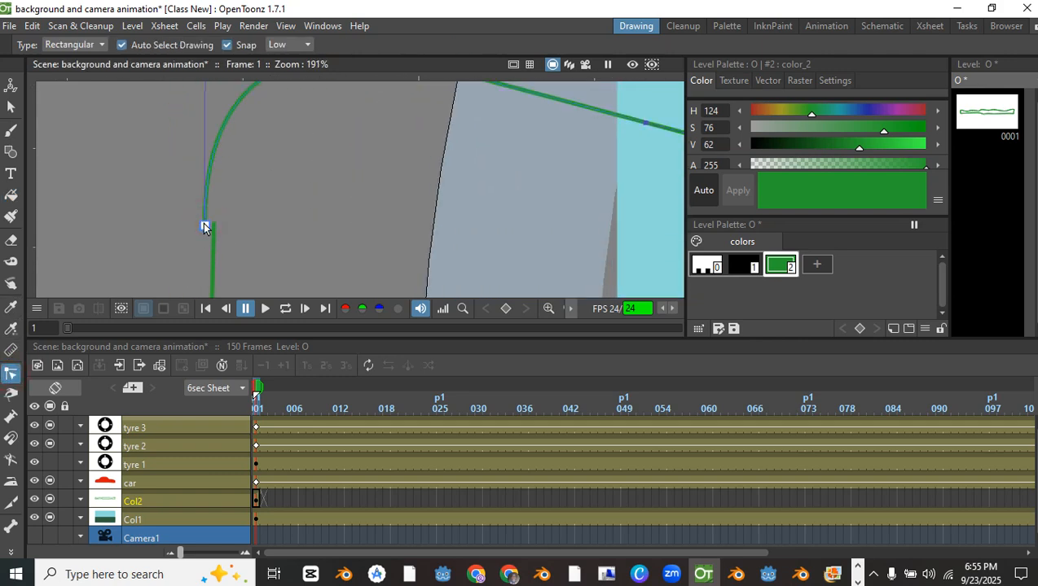
pyautogui.moveTo(203, 222); pyautogui.dragTo(206, 222)
pyautogui.scroll(-5, 210, 228)
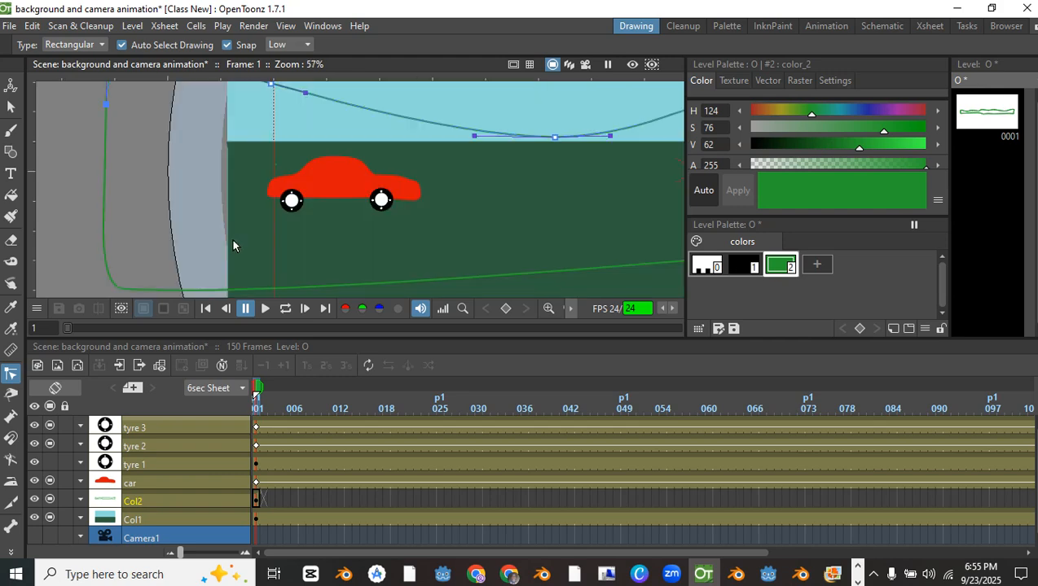
# Fill the closed hill outline with the green color_2 style
pyautogui.click(11, 196)
pyautogui.scroll(-5, 208, 175)
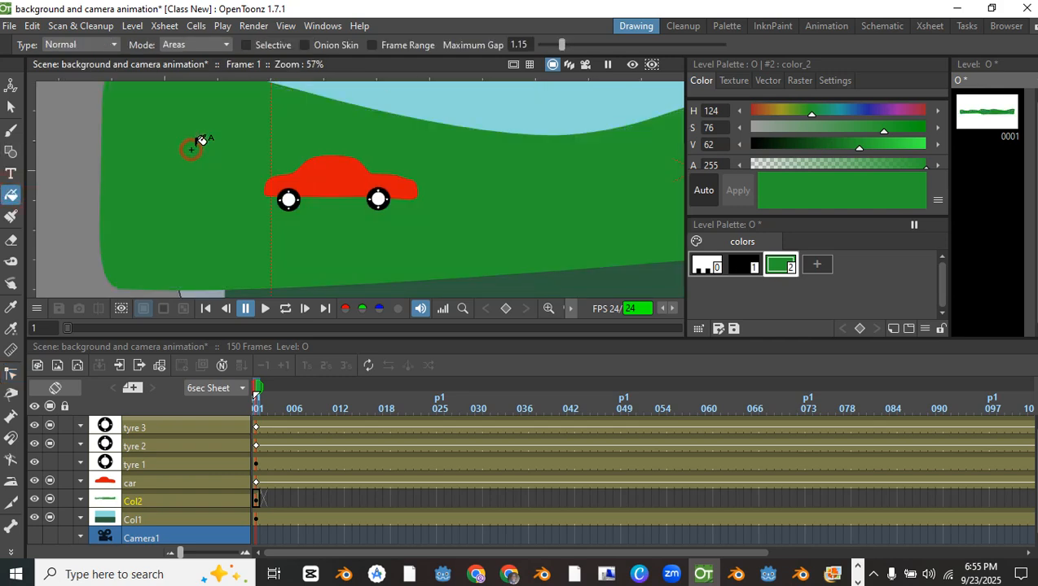
pyautogui.scroll(-3, 338, 167)
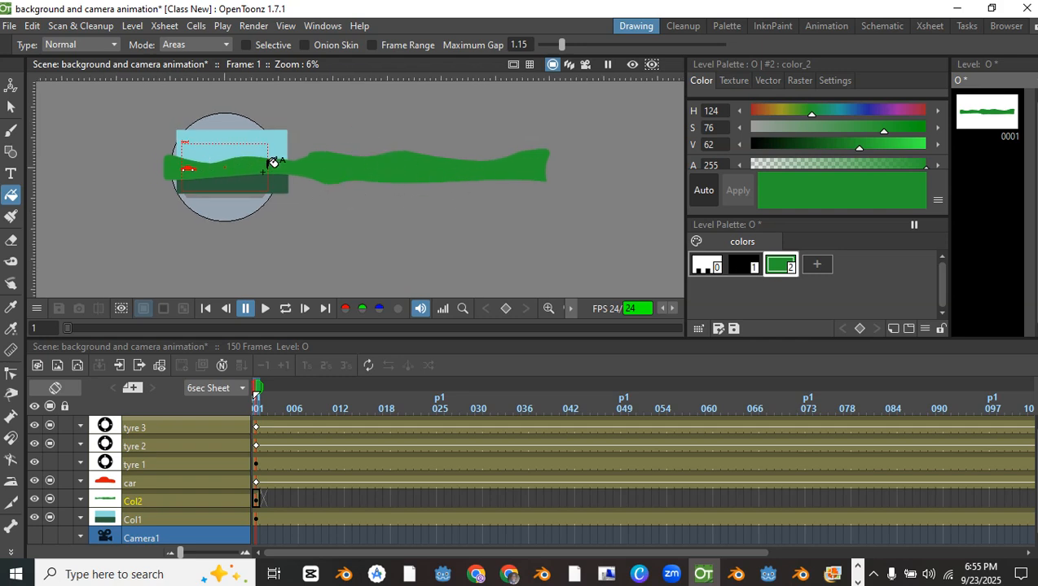
# Choose the Brush tool and add a new palette style, lowering its saturation to 42 for a paler green
pyautogui.scroll(2, 212, 169)
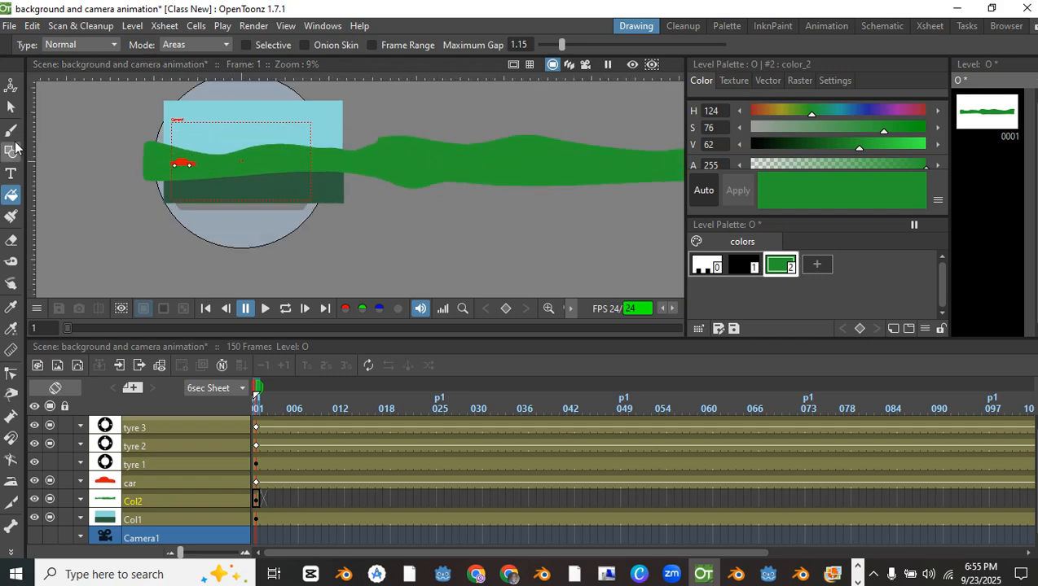
pyautogui.click(11, 131)
pyautogui.click(816, 264)
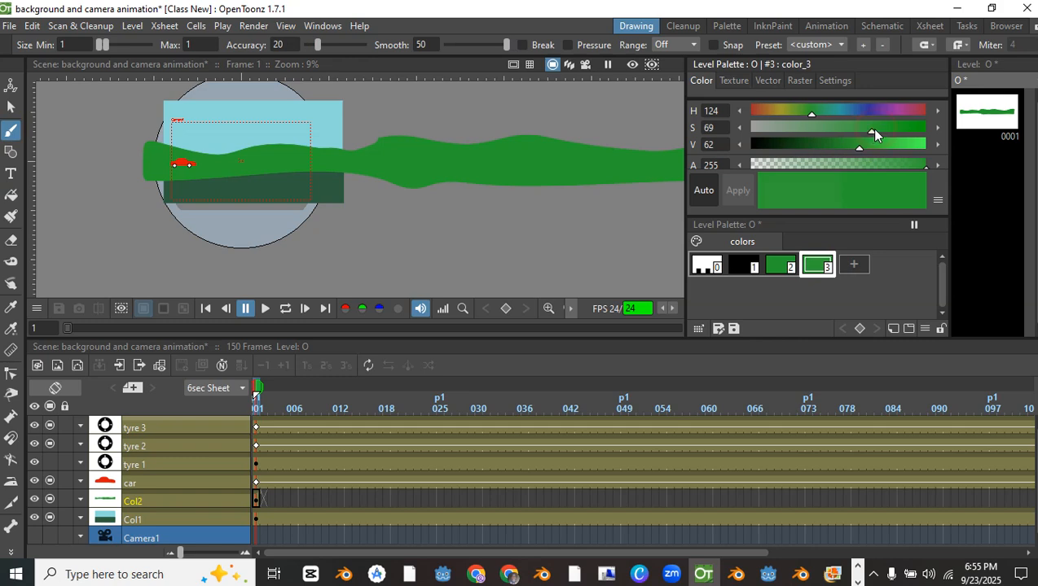
pyautogui.moveTo(874, 130); pyautogui.dragTo(823, 131)
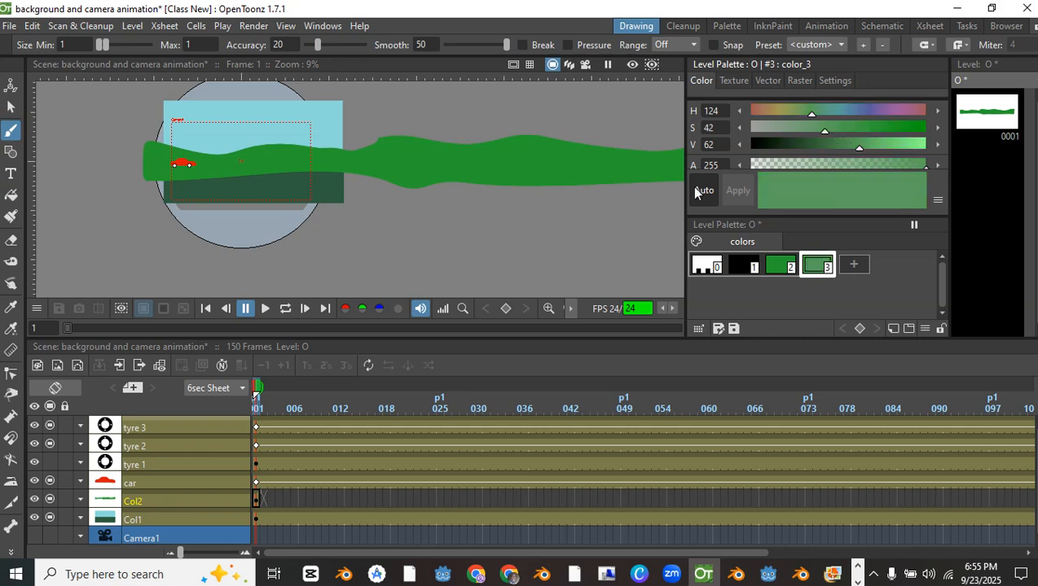
pyautogui.scroll(-1, 240, 136)
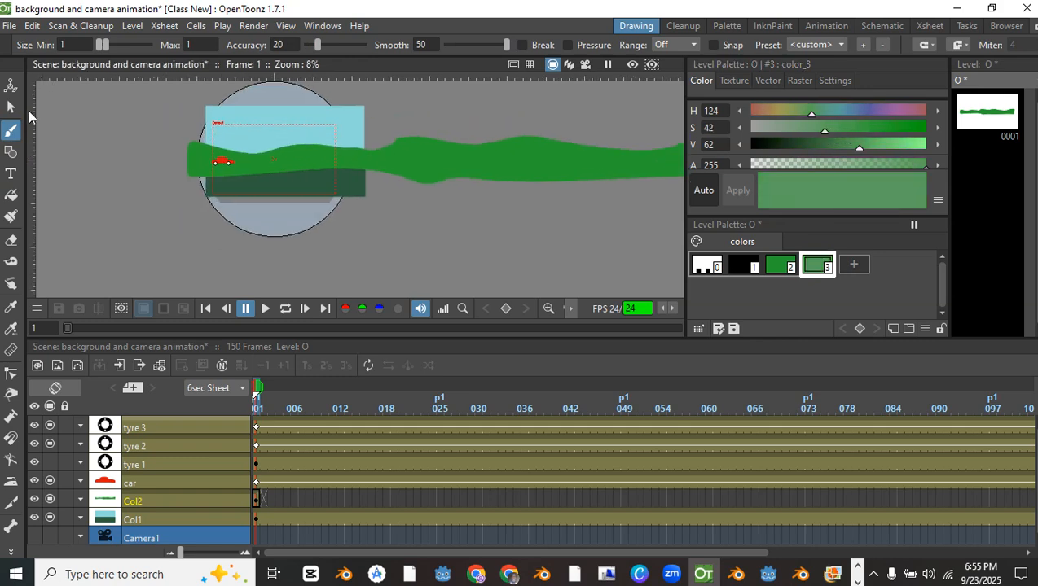
# Draw a long wavy loop inside the green hill, from its left end to its right end and back, in color_3
pyautogui.scroll(2, 210, 160)
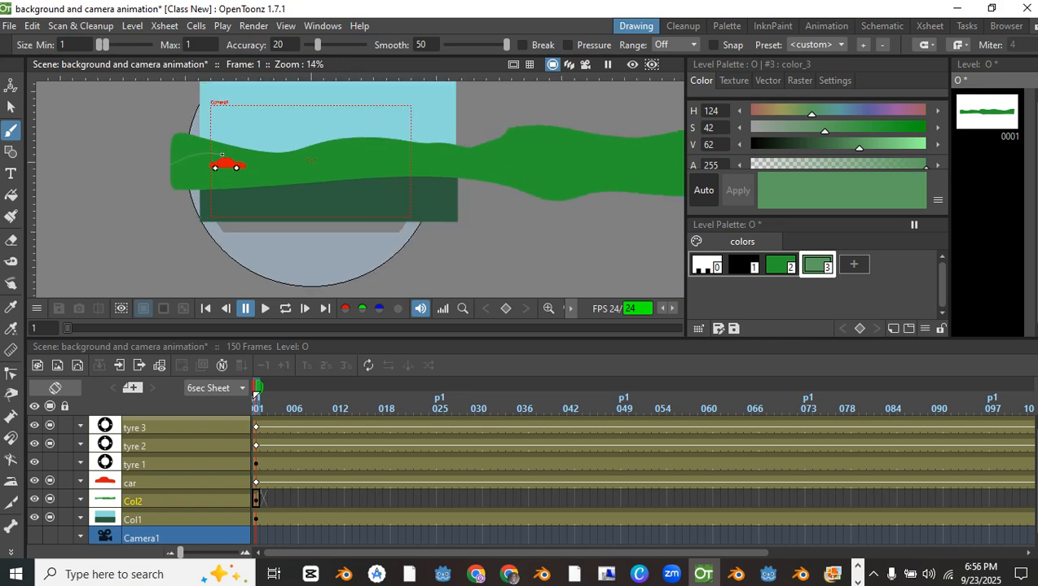
pyautogui.scroll(-3, 121, 180)
pyautogui.moveTo(120, 180)
pyautogui.mouseDown()
pyautogui.moveTo(75, 182)
pyautogui.moveTo(103, 186)
pyautogui.mouseUp()
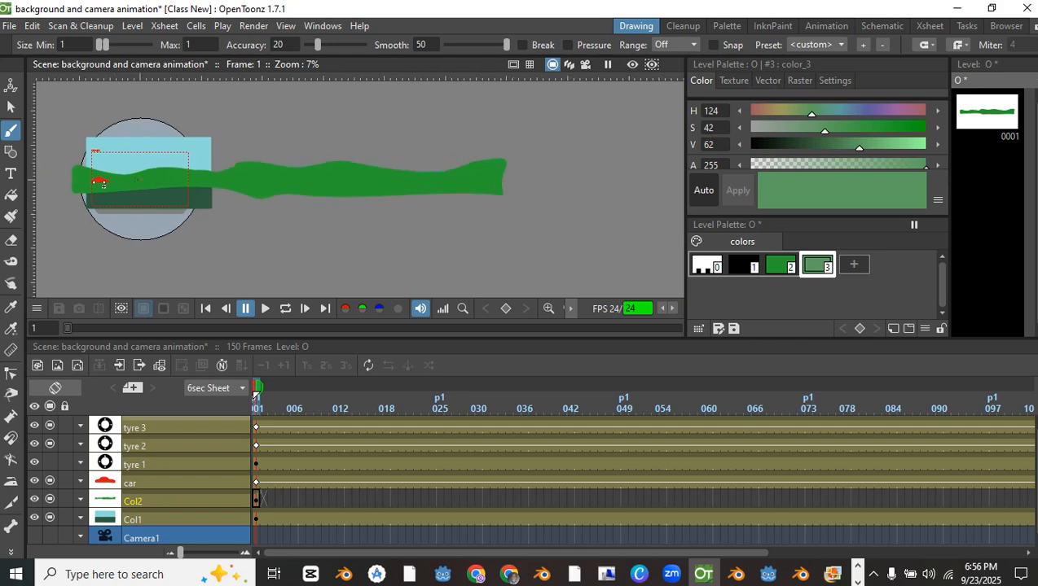
pyautogui.scroll(1, 104, 186)
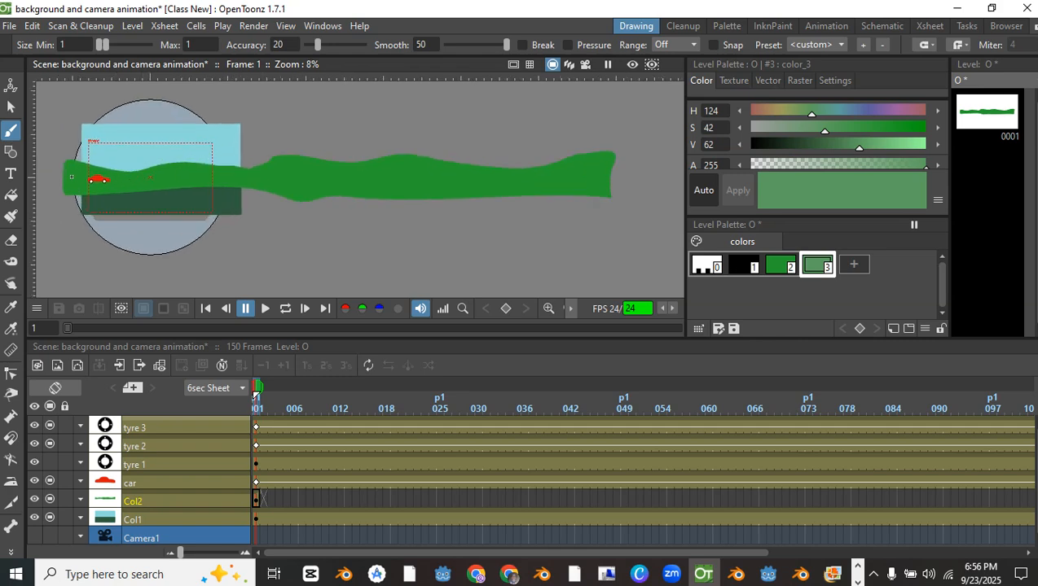
pyautogui.scroll(1, 69, 176)
pyautogui.moveTo(70, 176); pyautogui.dragTo(59, 174)
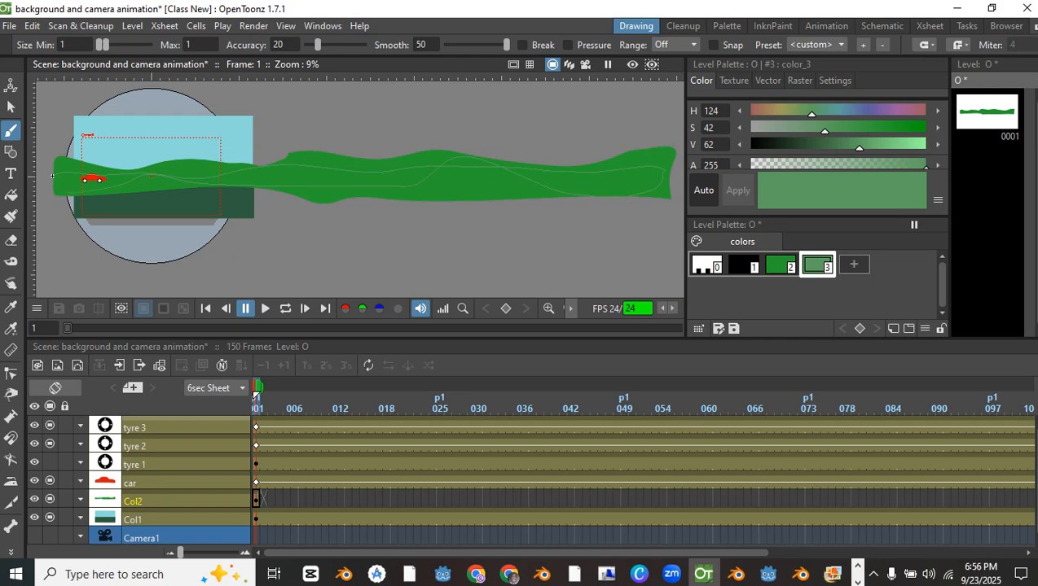
pyautogui.hotkey('ctrl', 'z')
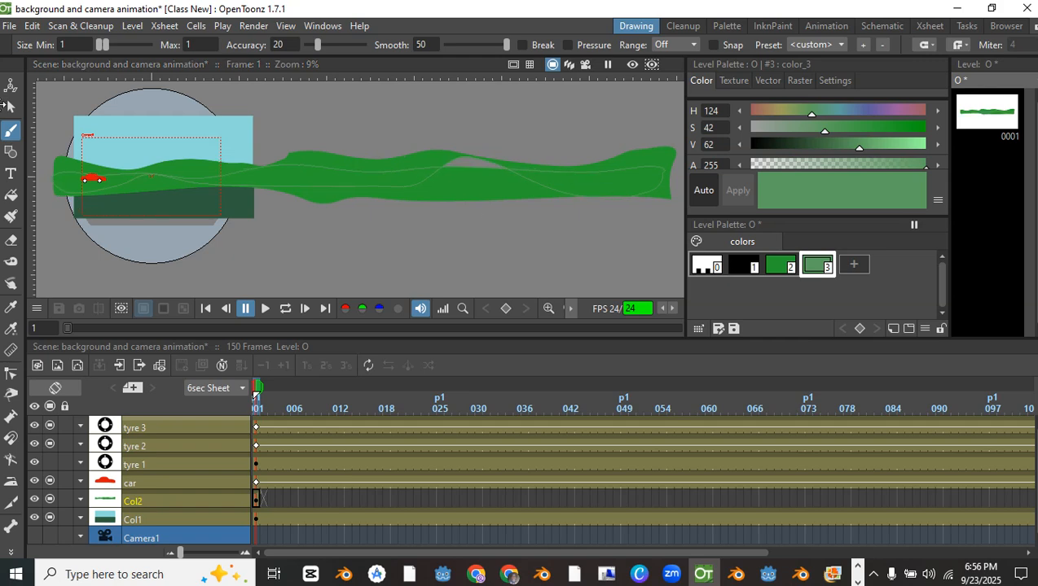
# With the Control Point Editor, separate the outline's crossing edges near the hill's middle by lowering the lower edge's peak and bowing the upper edge upward
pyautogui.click(10, 374)
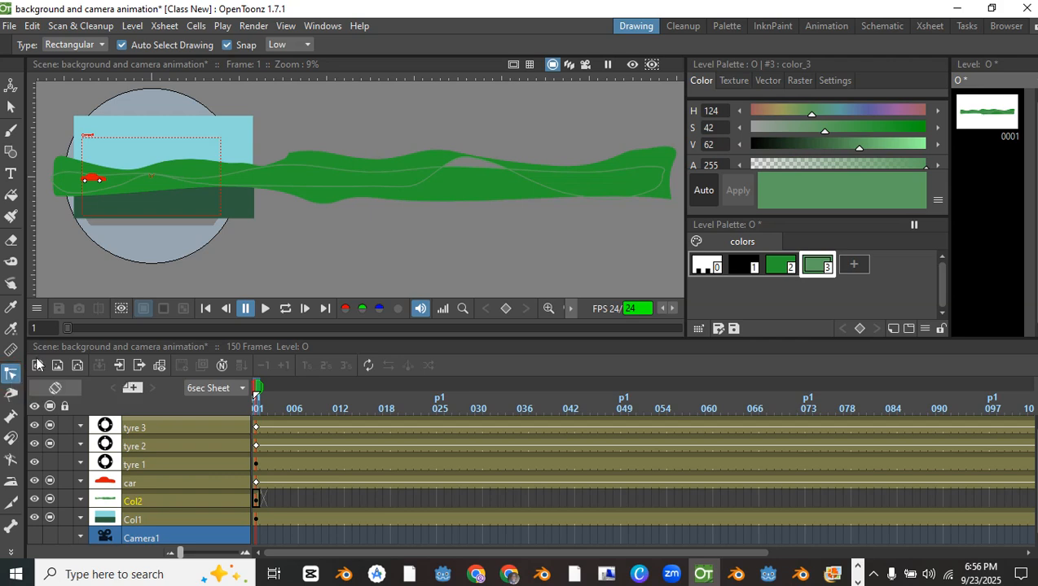
pyautogui.click(461, 158)
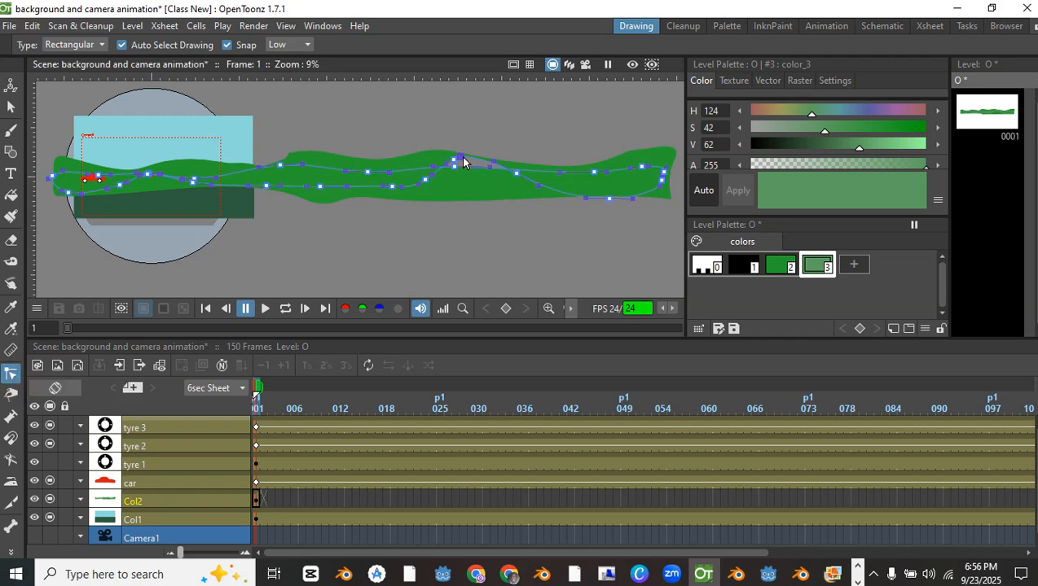
pyautogui.scroll(3, 447, 166)
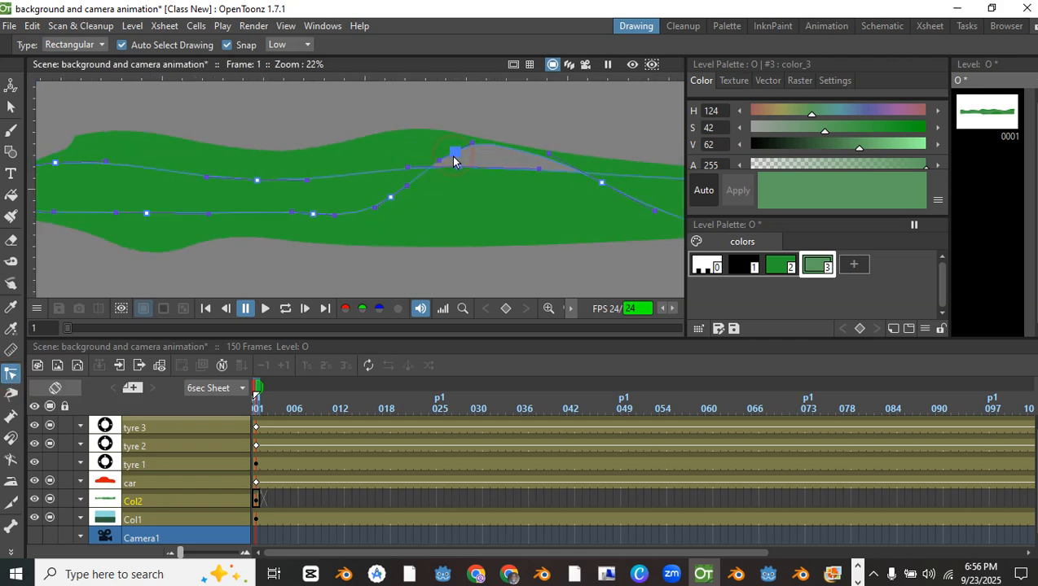
pyautogui.moveTo(453, 160); pyautogui.dragTo(457, 210)
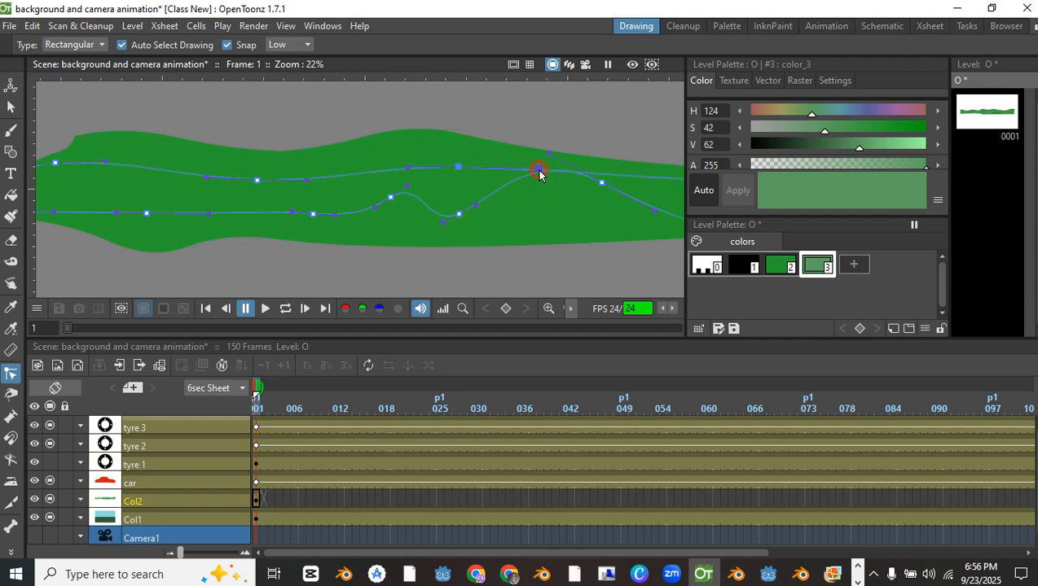
pyautogui.moveTo(539, 173); pyautogui.dragTo(554, 160)
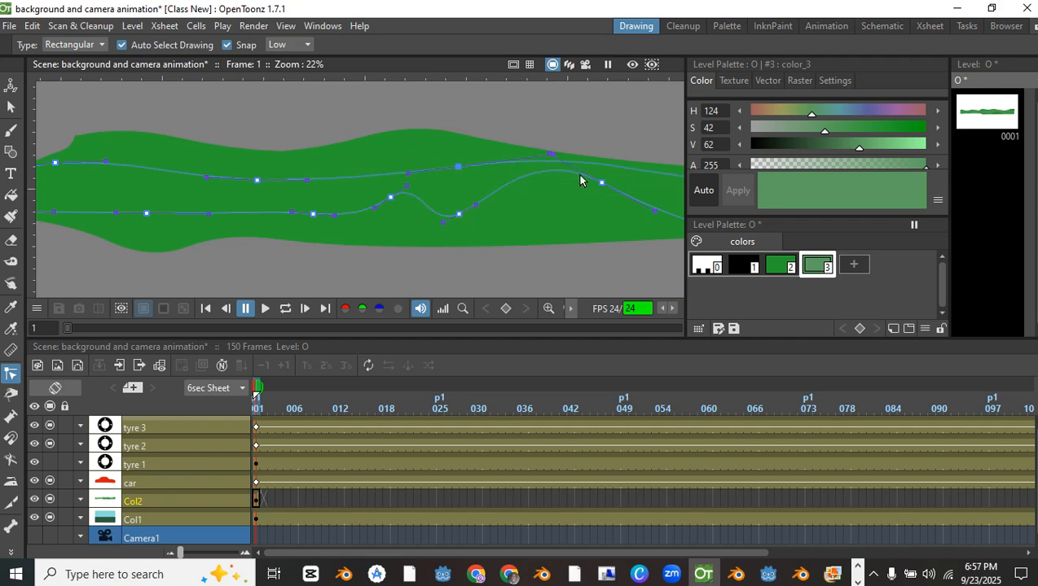
# Raise the lower edge's point near the hill's right end, save the scene, and lower the bump point at mid-hill
pyautogui.scroll(-3, 597, 210)
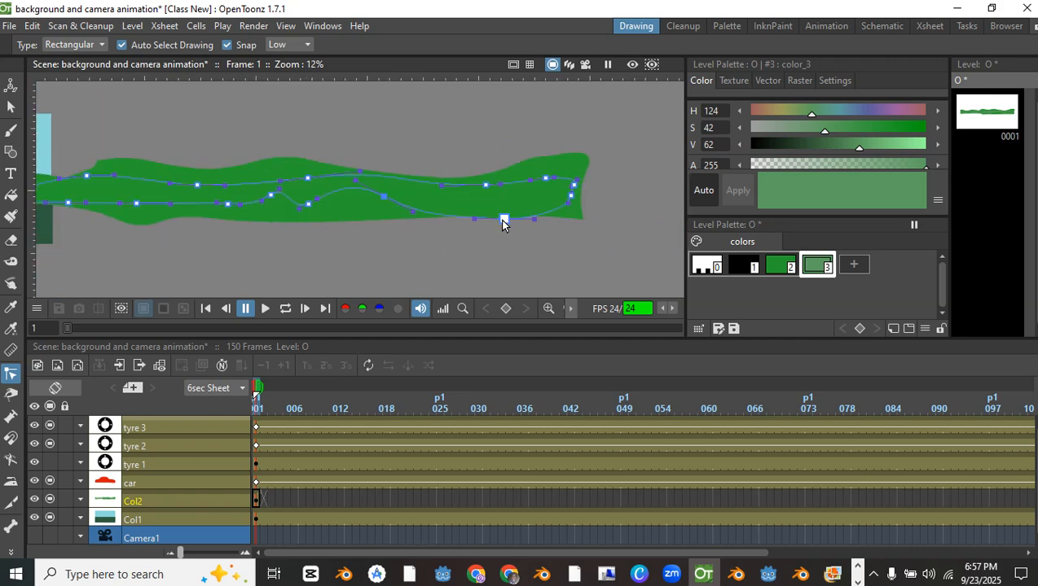
pyautogui.moveTo(504, 221); pyautogui.dragTo(507, 215)
pyautogui.hotkey('ctrl', 's')
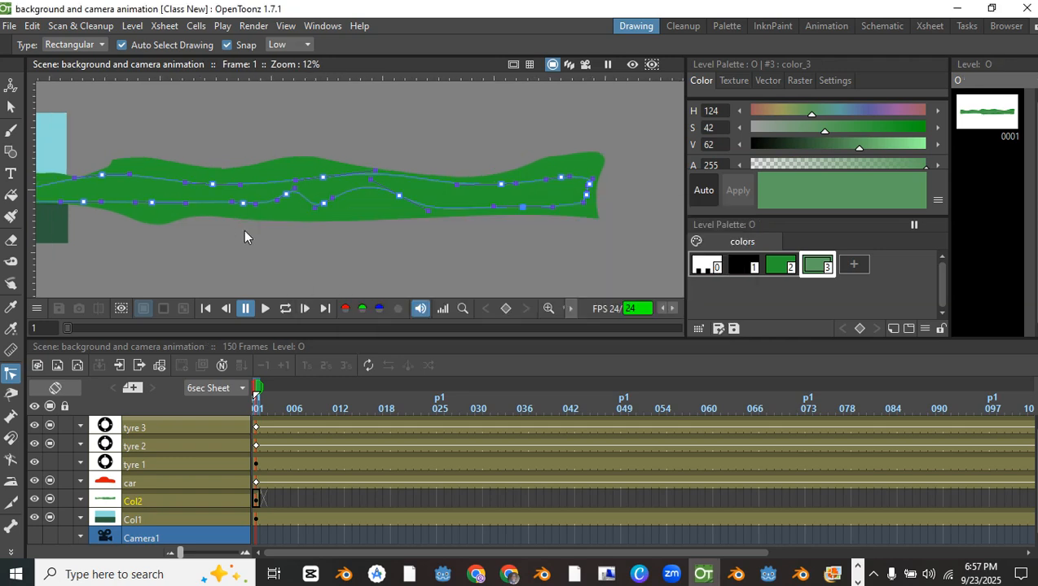
pyautogui.scroll(3, 245, 231)
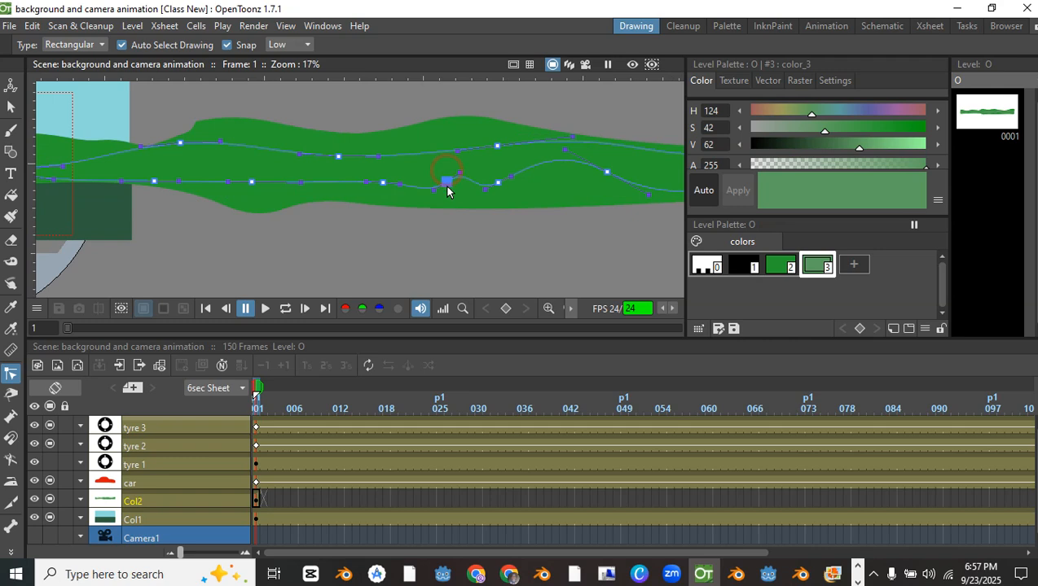
pyautogui.moveTo(446, 187); pyautogui.dragTo(440, 192)
# Widen the outline ahead of the car by lowering the lower edge's point and raising the upper edge's points
pyautogui.scroll(-3, 439, 182)
pyautogui.scroll(2, 432, 197)
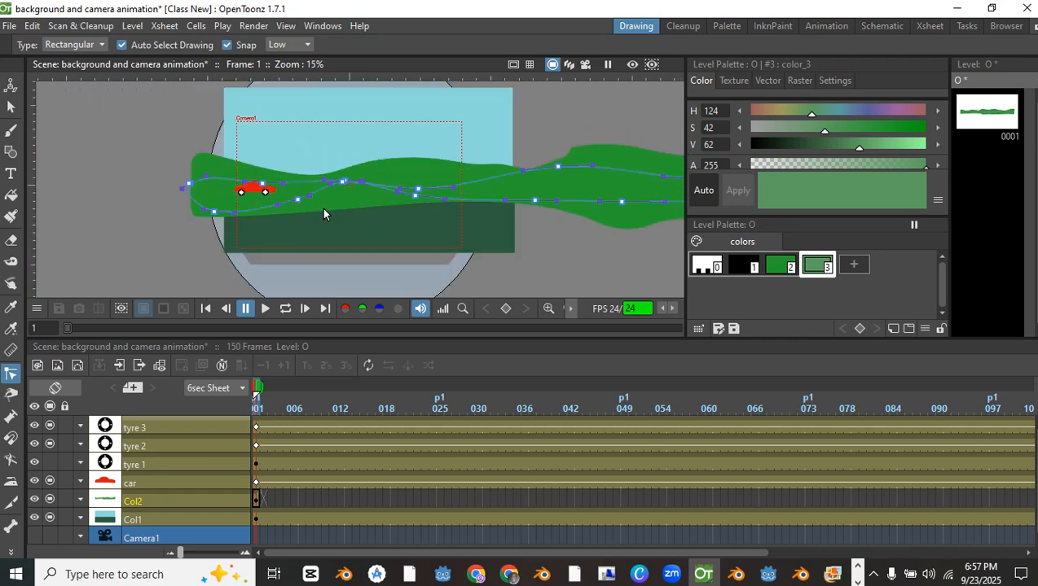
pyautogui.scroll(2, 358, 189)
pyautogui.click(341, 192)
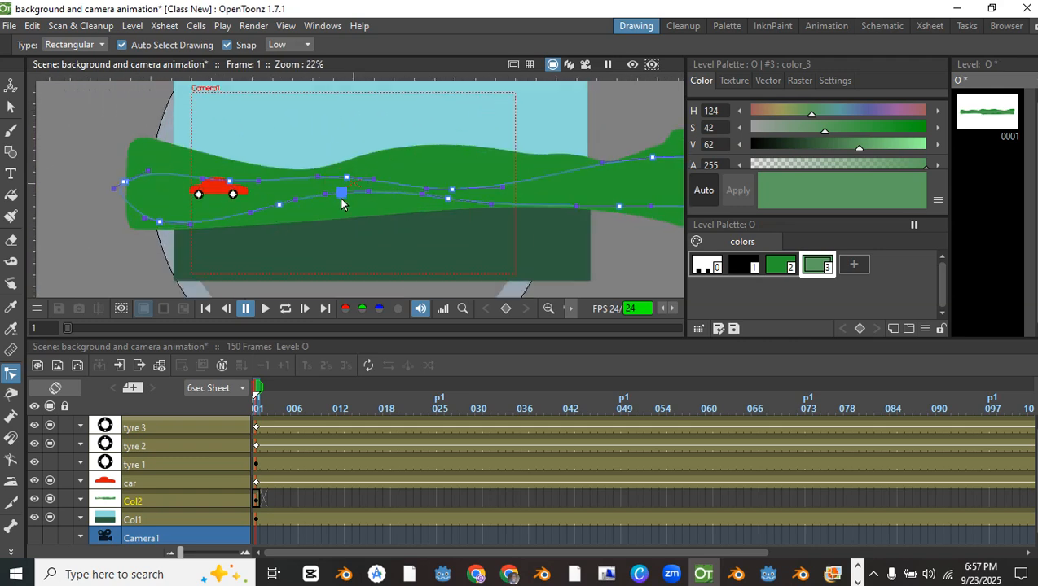
pyautogui.moveTo(341, 199); pyautogui.dragTo(340, 208)
pyautogui.click(447, 184)
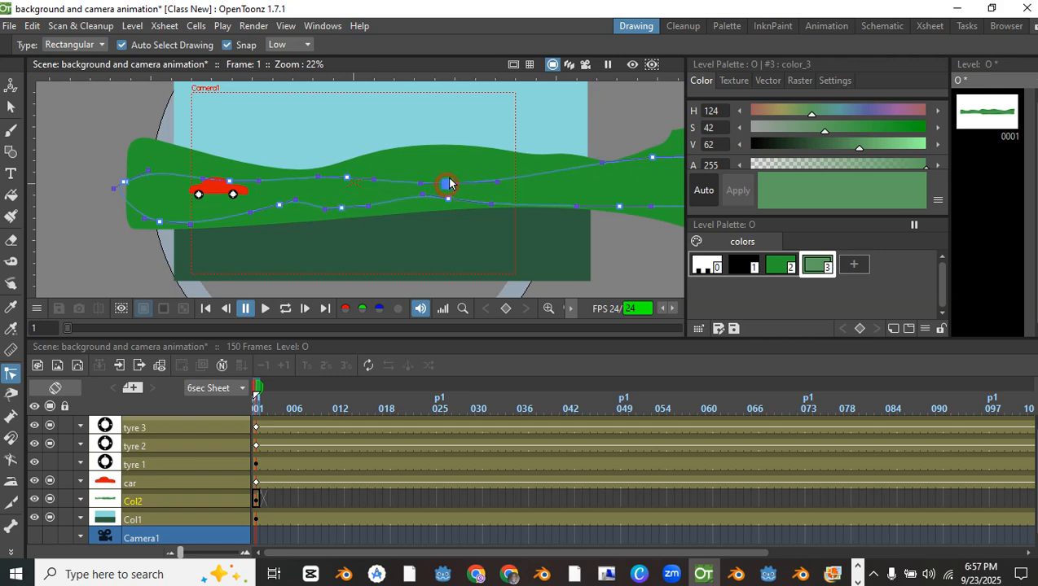
pyautogui.moveTo(449, 183); pyautogui.dragTo(422, 171)
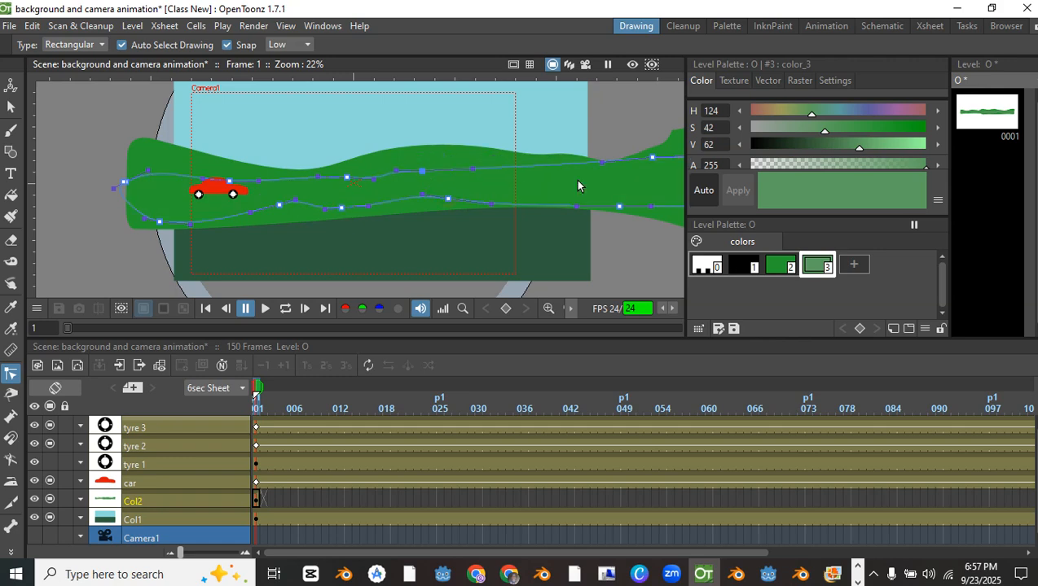
pyautogui.moveTo(599, 164); pyautogui.dragTo(591, 168)
# Broaden the outline's left end by moving its upper point up and its lower point out toward the hill's lower-left corner
pyautogui.scroll(-5, 532, 186)
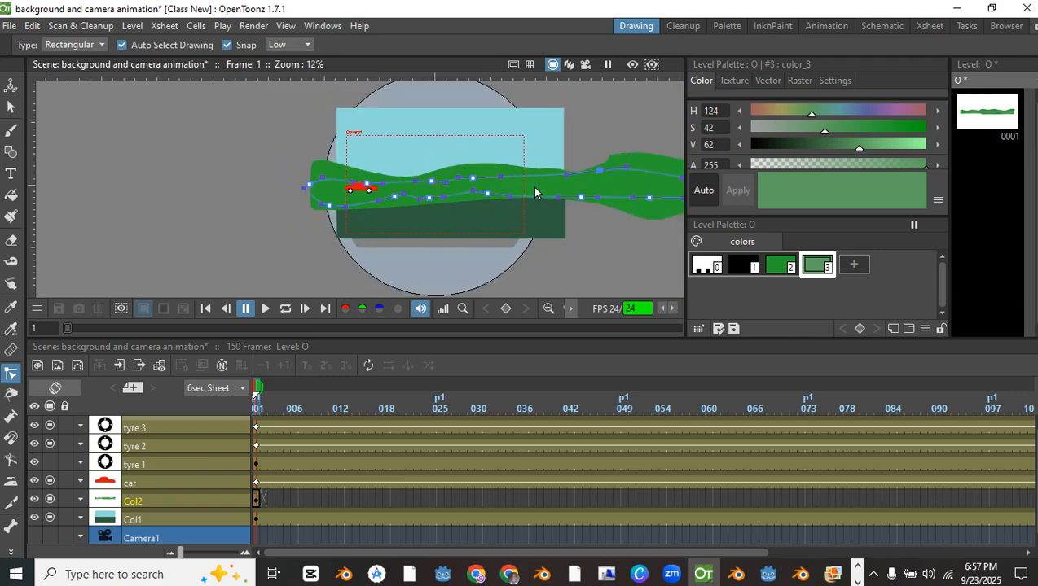
pyautogui.moveTo(531, 186); pyautogui.dragTo(664, 171)
pyautogui.scroll(3, 465, 180)
pyautogui.scroll(2, 661, 170)
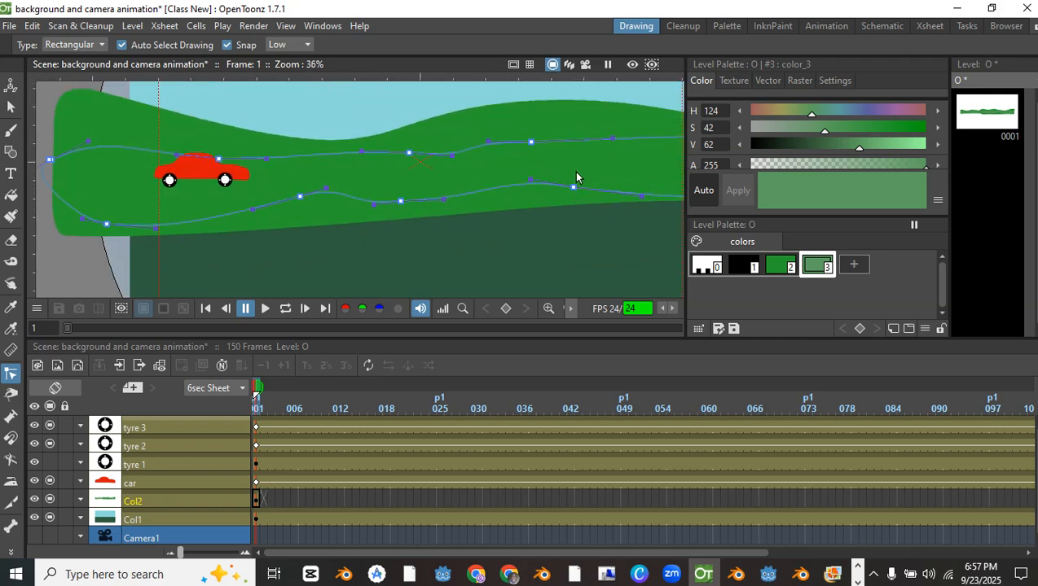
pyautogui.moveTo(368, 152); pyautogui.dragTo(511, 136)
pyautogui.moveTo(200, 145); pyautogui.dragTo(225, 123)
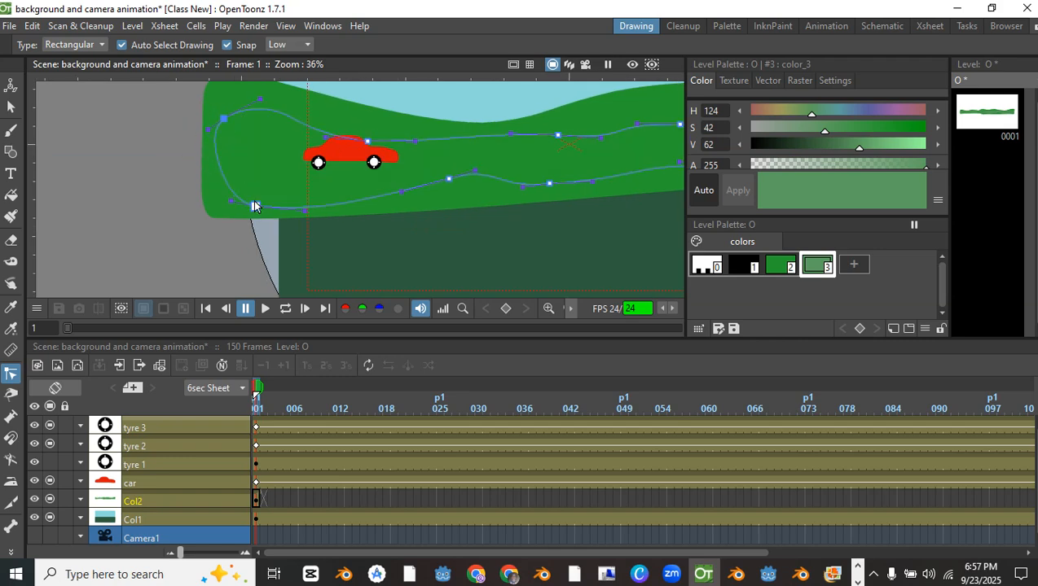
pyautogui.moveTo(255, 209); pyautogui.dragTo(225, 214)
pyautogui.scroll(-2, 234, 168)
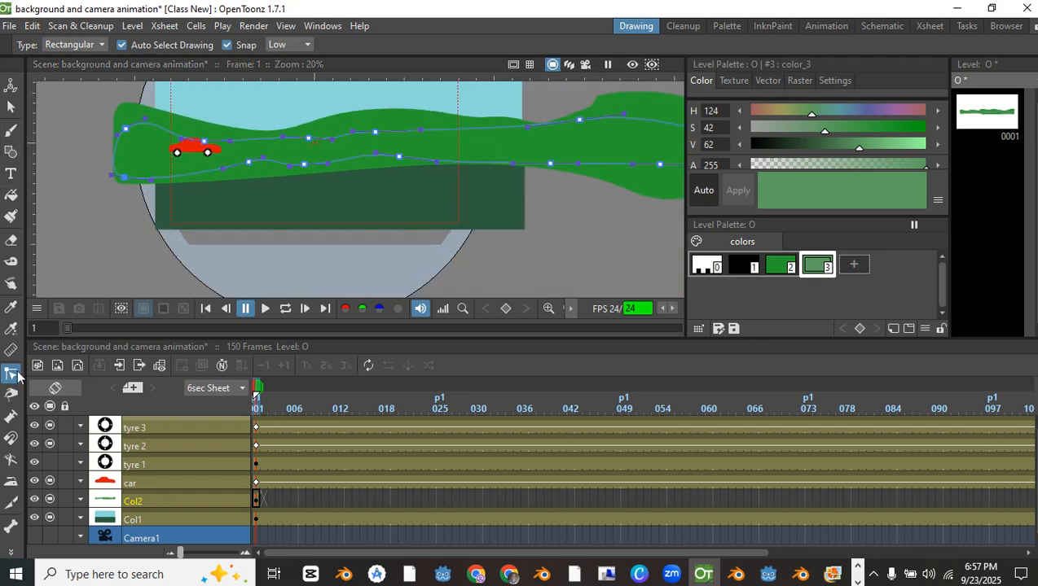
# Try to fill the inner outline with color_3, then undo the last action
pyautogui.click(10, 195)
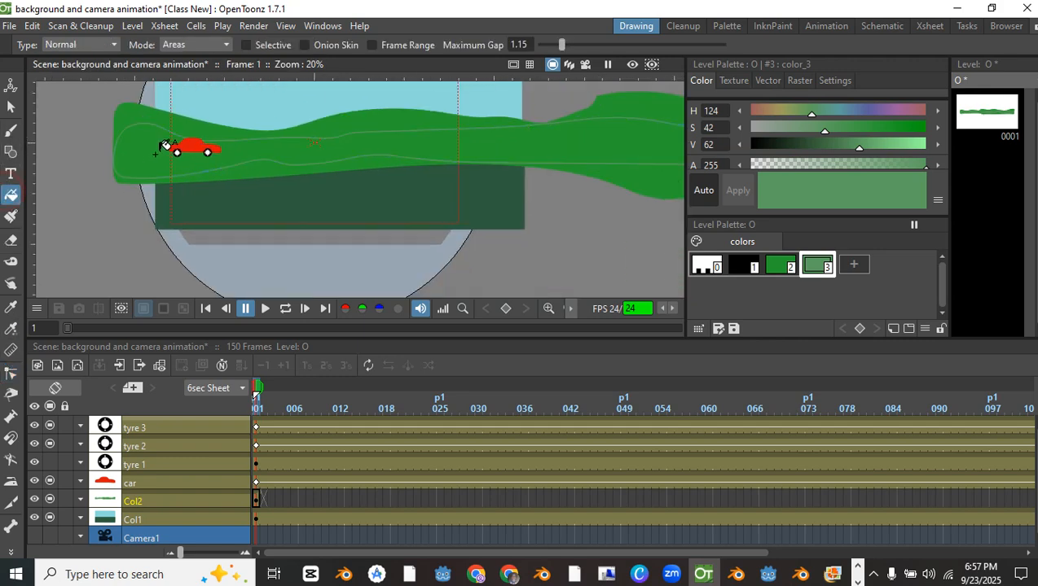
pyautogui.click(281, 153)
pyautogui.hotkey('ctrl', 'z')
# Select the inner outline and move it below the green hill, by about 5.4 mm in X and -84.6 mm in Y
pyautogui.click(9, 107)
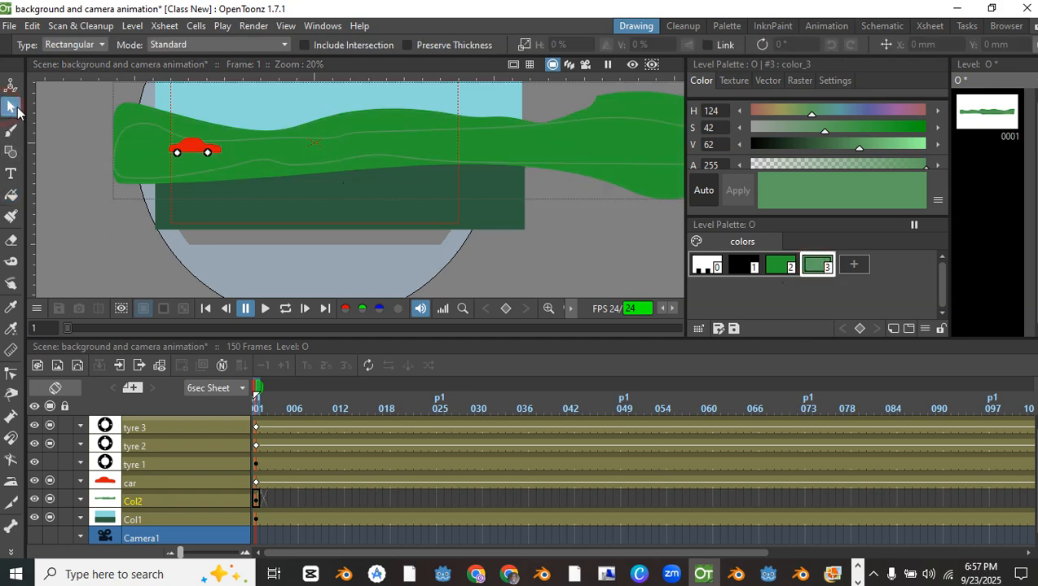
pyautogui.click(139, 114)
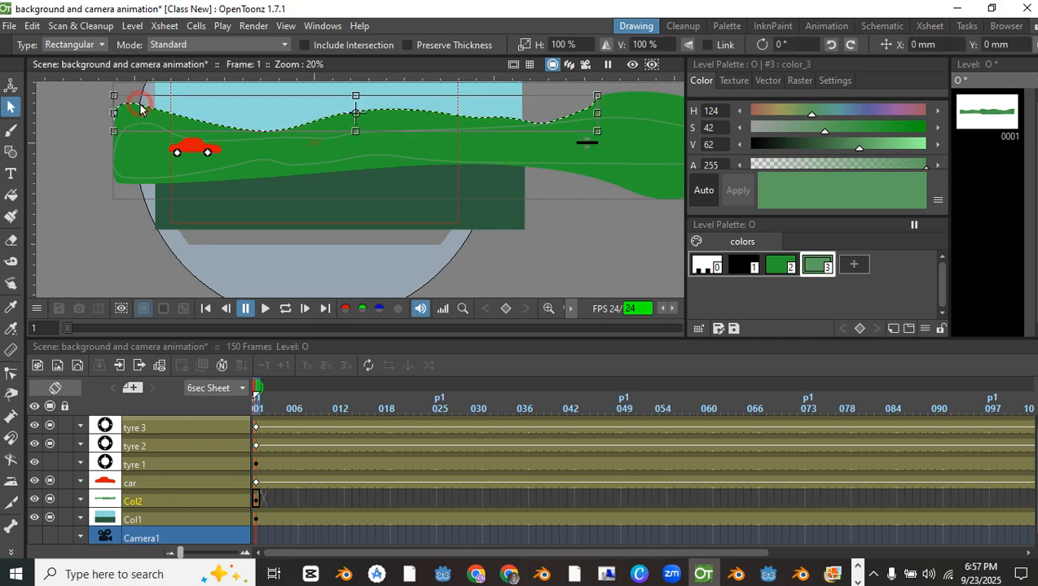
pyautogui.scroll(-3, 220, 138)
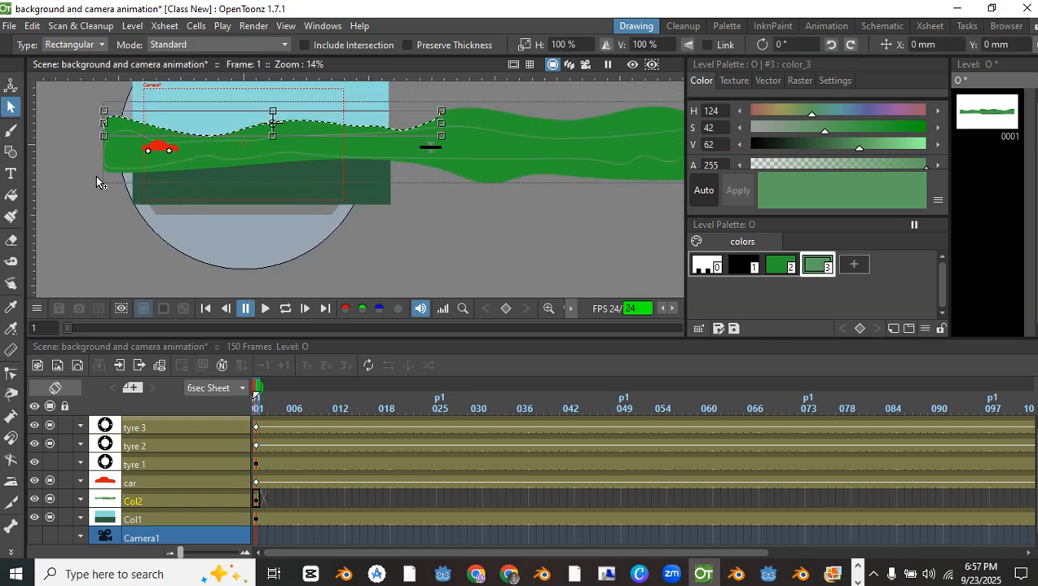
pyautogui.scroll(2, 160, 159)
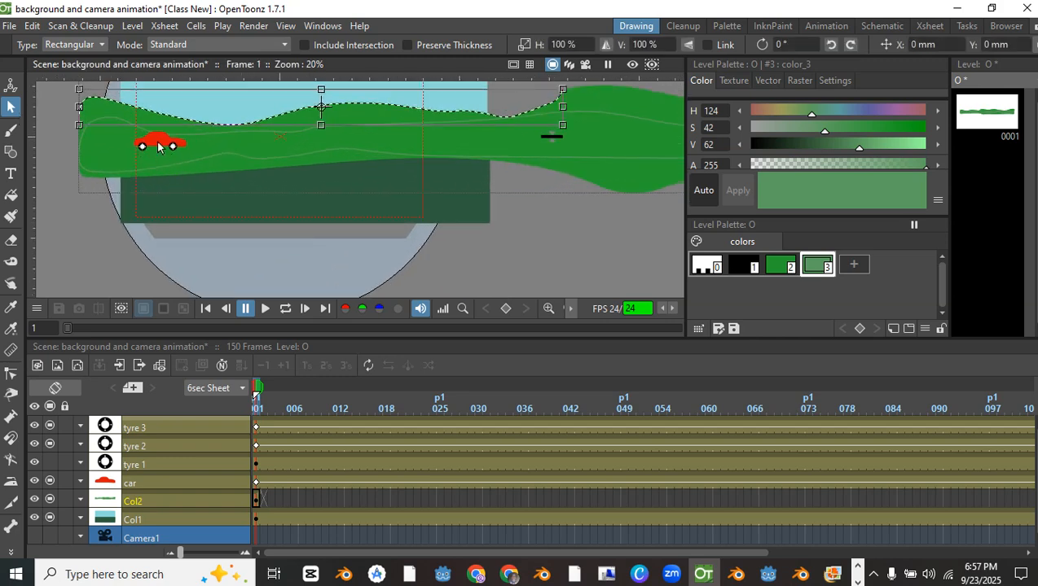
pyautogui.click(118, 122)
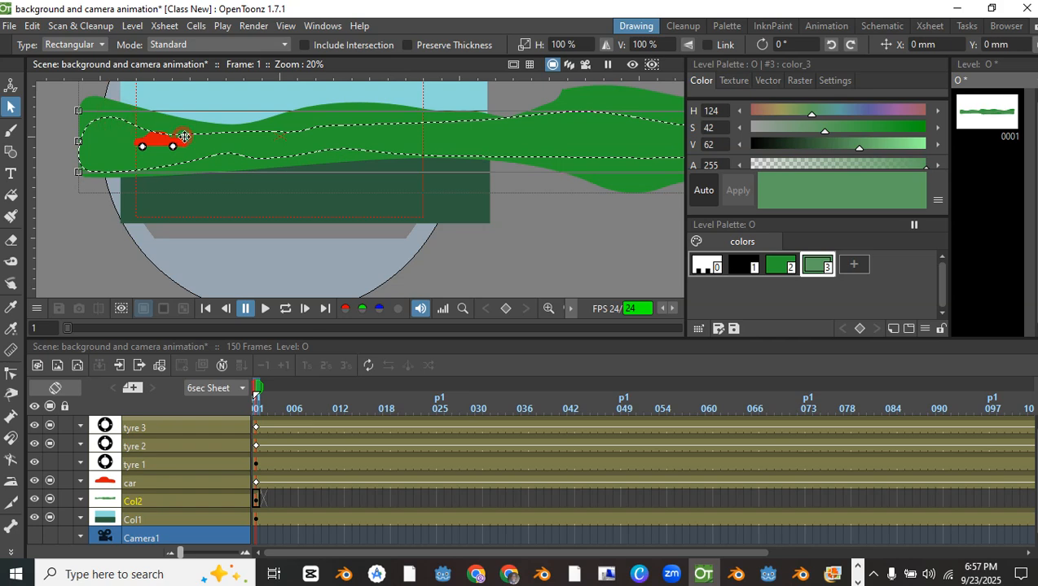
pyautogui.moveTo(181, 139); pyautogui.dragTo(185, 197)
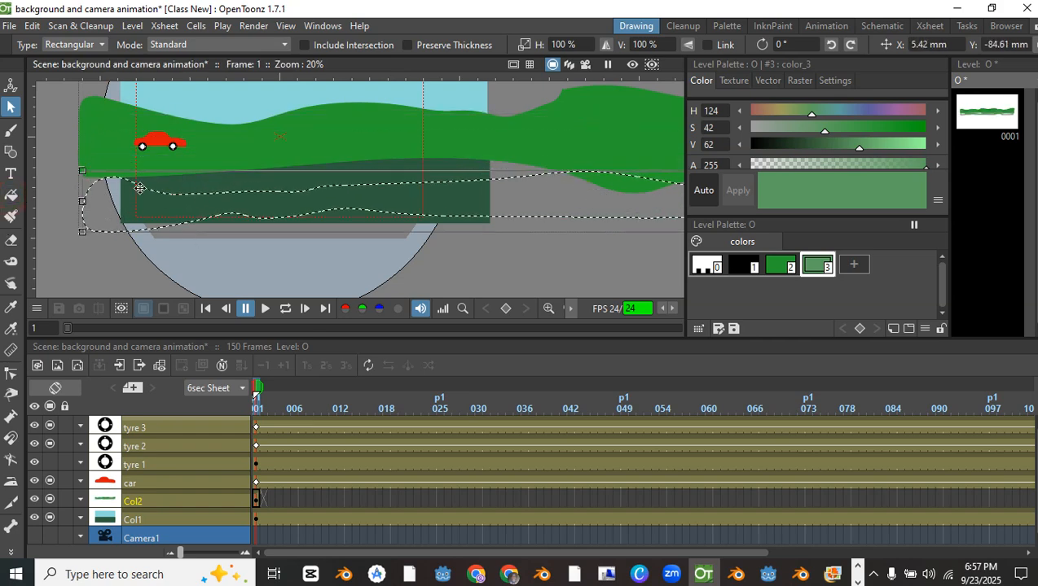
# Try to fill the moved outline with the paler green color_3
pyautogui.click(12, 199)
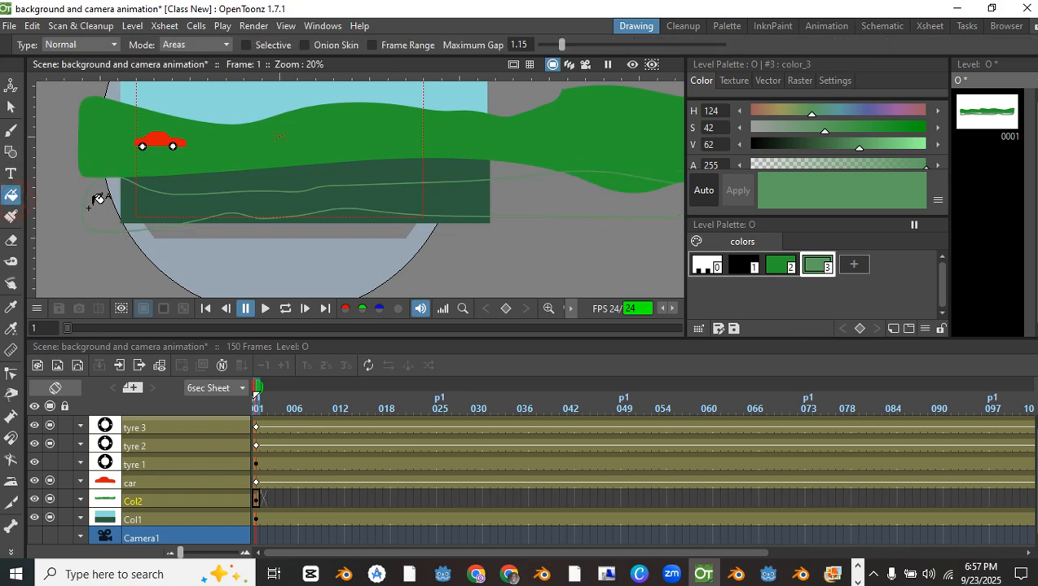
pyautogui.click(159, 198)
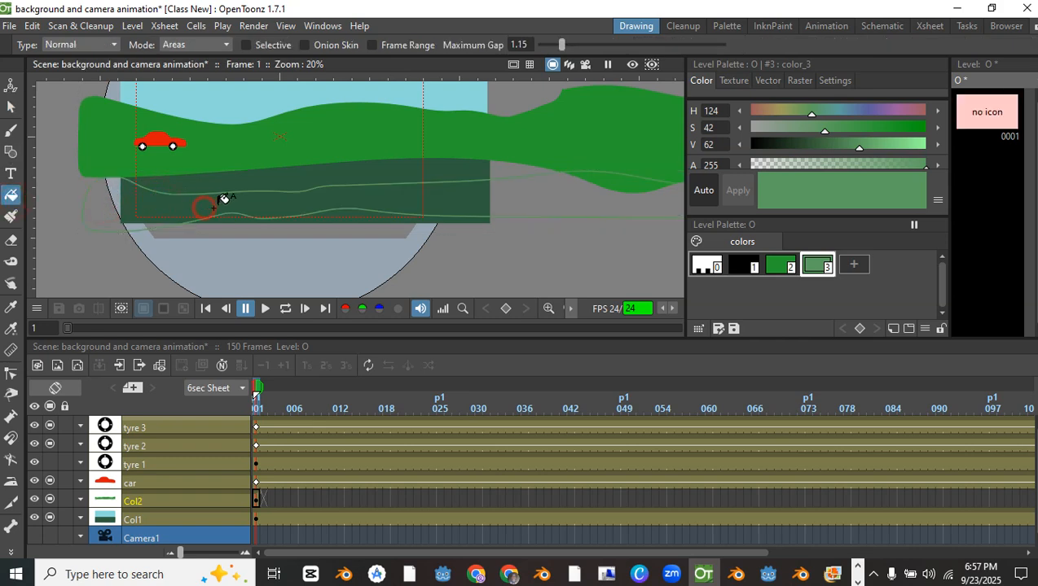
# Close the gap at the outline's upper-left end by moving one end point onto the adjoining part of the stroke
pyautogui.click(10, 374)
pyautogui.scroll(5, 135, 190)
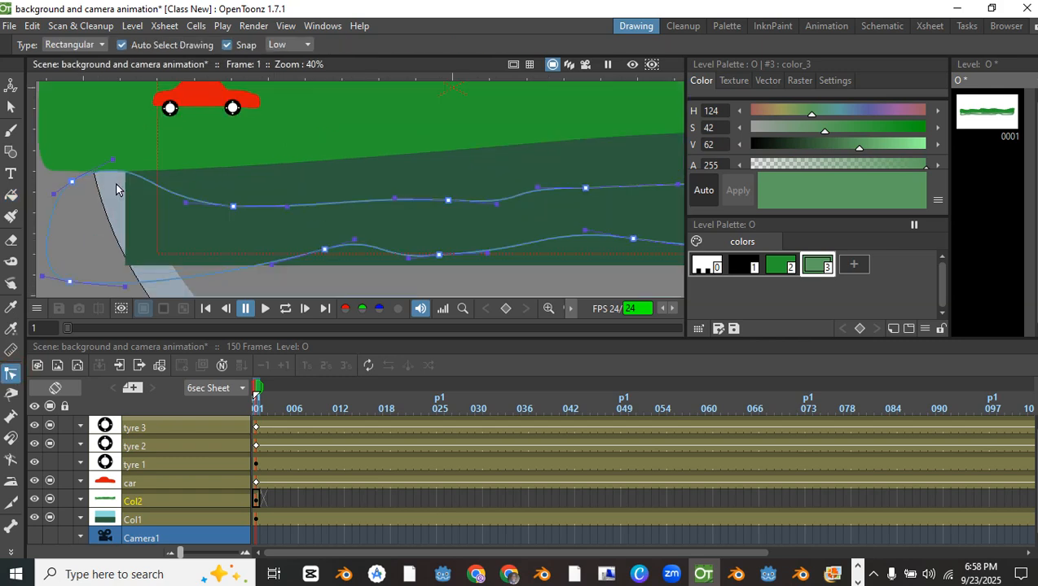
pyautogui.scroll(3, 180, 196)
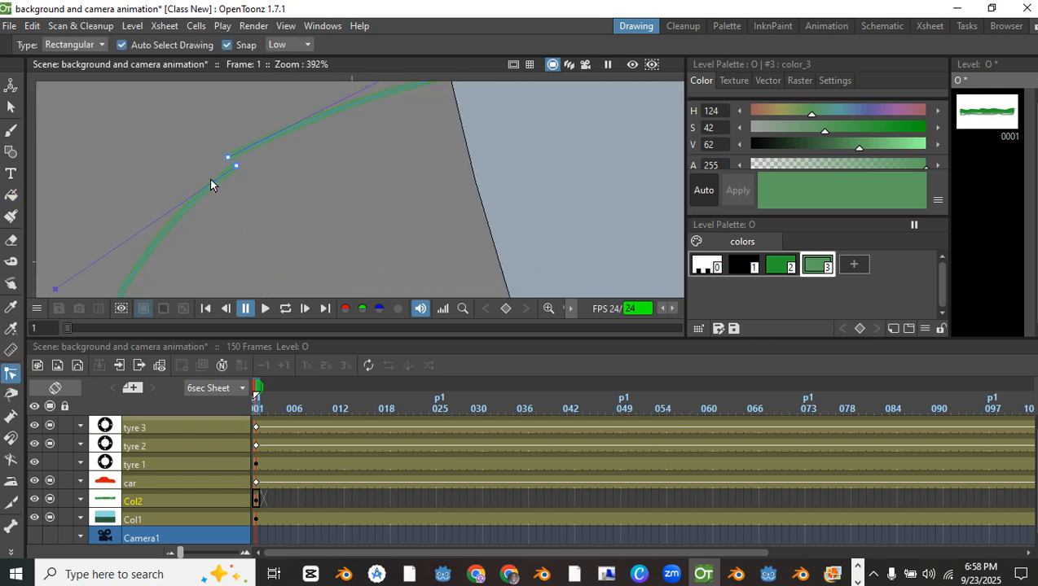
pyautogui.moveTo(240, 165); pyautogui.dragTo(270, 171)
pyautogui.scroll(-2, 228, 163)
pyautogui.scroll(-2, 244, 196)
pyautogui.scroll(-6, 272, 175)
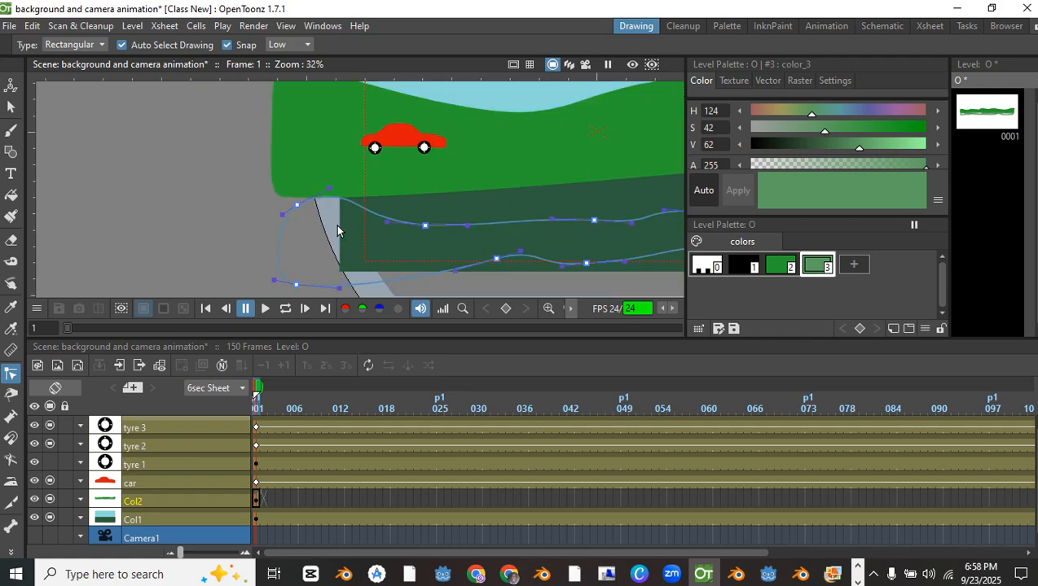
# Fill the closed outline below the hill with the paler green color_3
pyautogui.moveTo(336, 225); pyautogui.dragTo(105, 139)
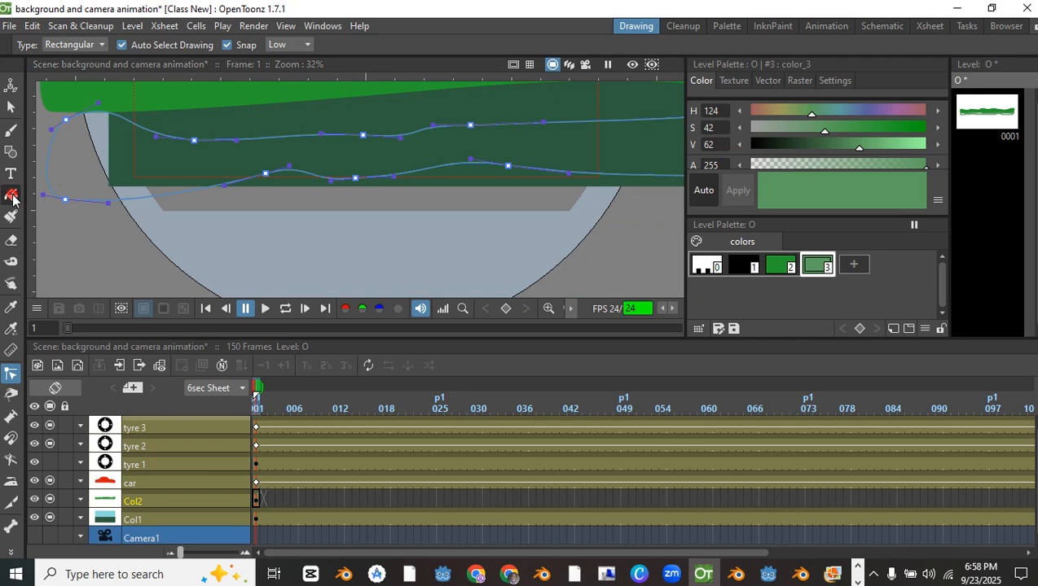
pyautogui.click(12, 198)
pyautogui.click(96, 125)
pyautogui.scroll(-4, 203, 155)
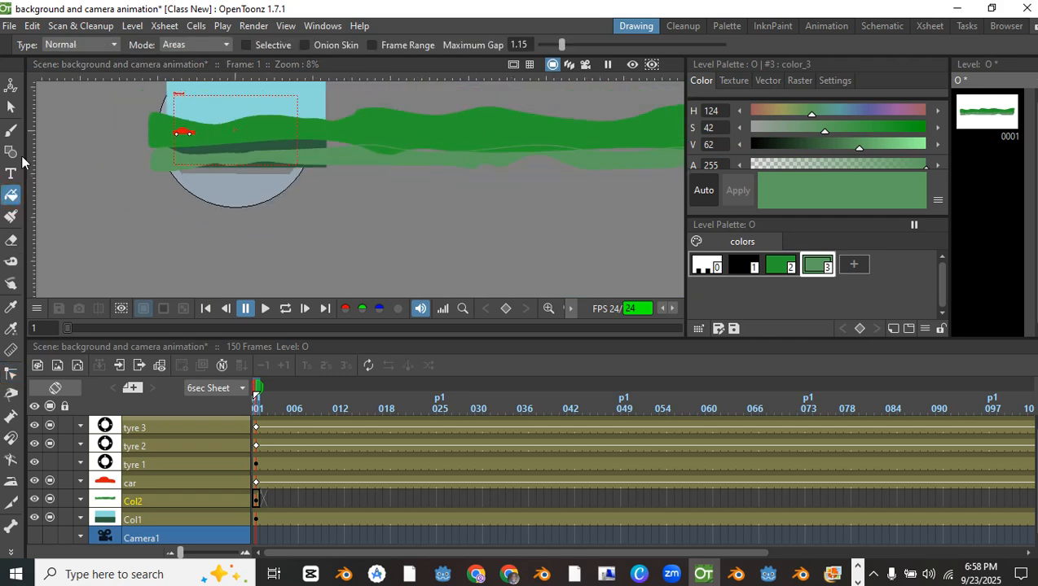
# Select the paler green strip and move it up about 85.6 mm onto the long green hill
pyautogui.click(11, 107)
pyautogui.click(146, 163)
pyautogui.scroll(1, 179, 164)
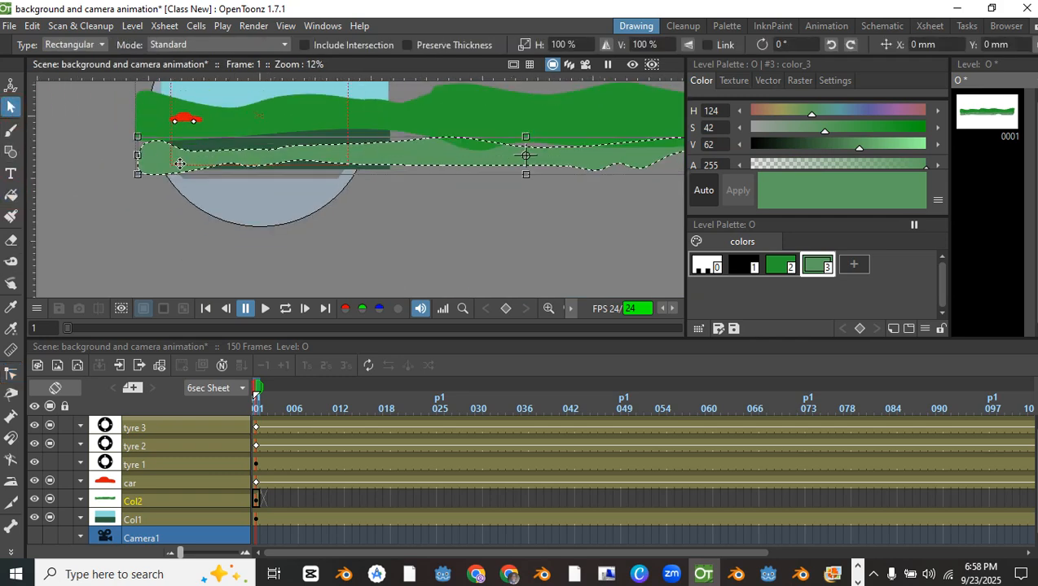
pyautogui.scroll(1, 179, 164)
pyautogui.moveTo(343, 145); pyautogui.dragTo(346, 91)
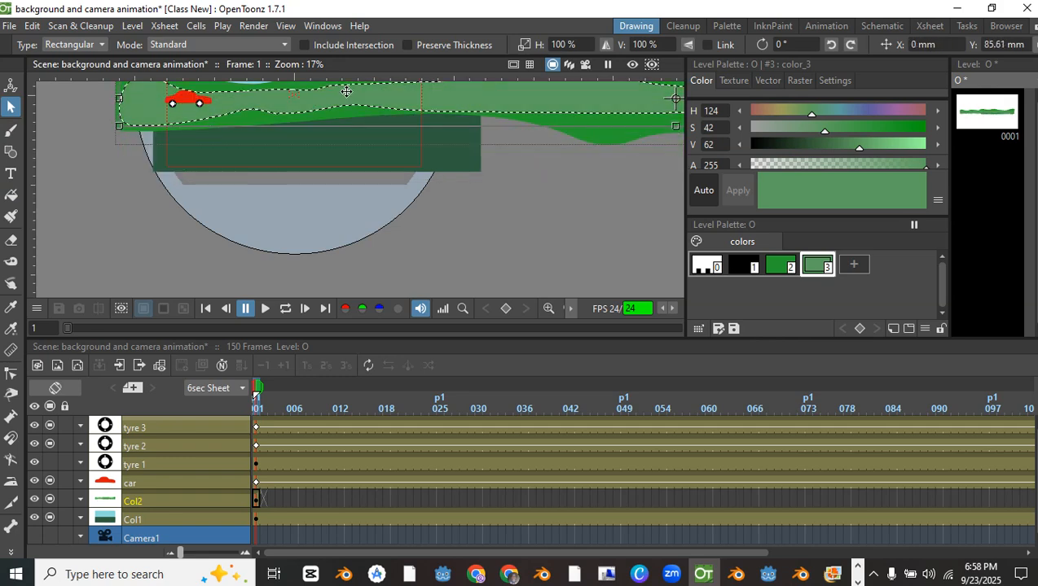
pyautogui.scroll(1, 346, 92)
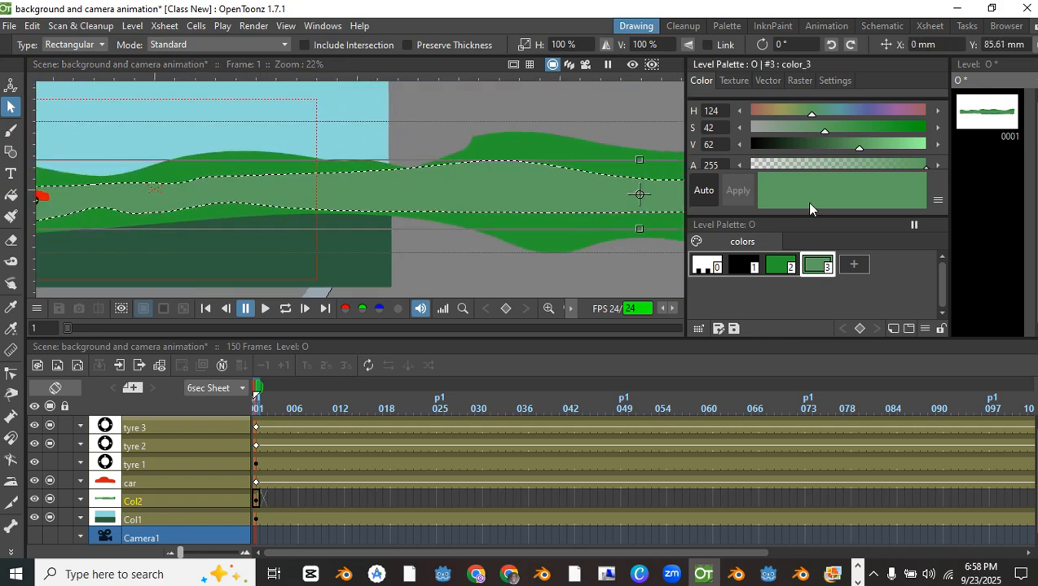
# Make the strip's color_3 brighter and more saturated, with saturation 56 and value 71
pyautogui.click(834, 129)
pyautogui.click(872, 145)
pyautogui.click(847, 128)
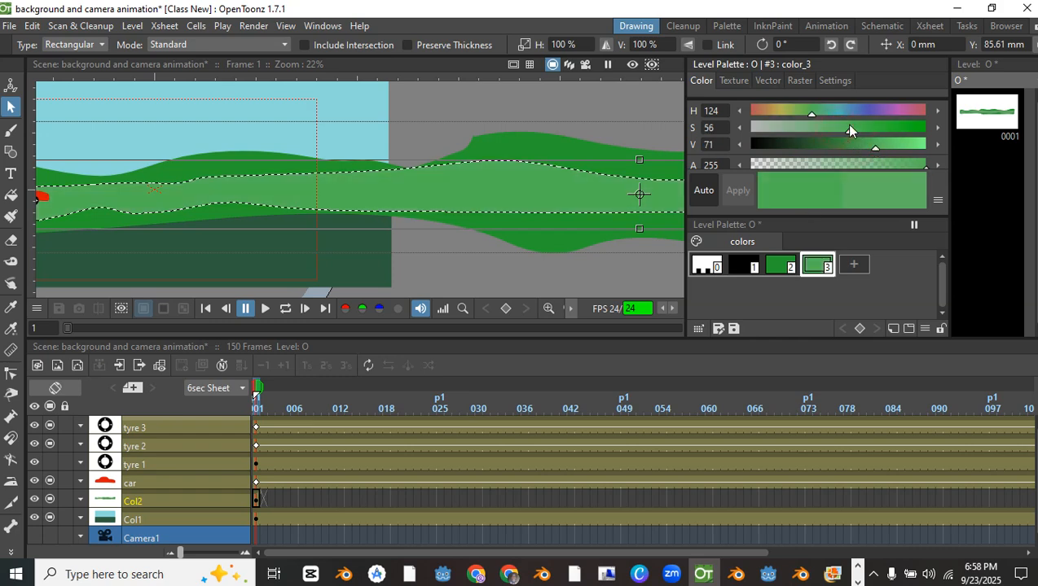
pyautogui.scroll(-3, 513, 87)
pyautogui.scroll(-2, 367, 198)
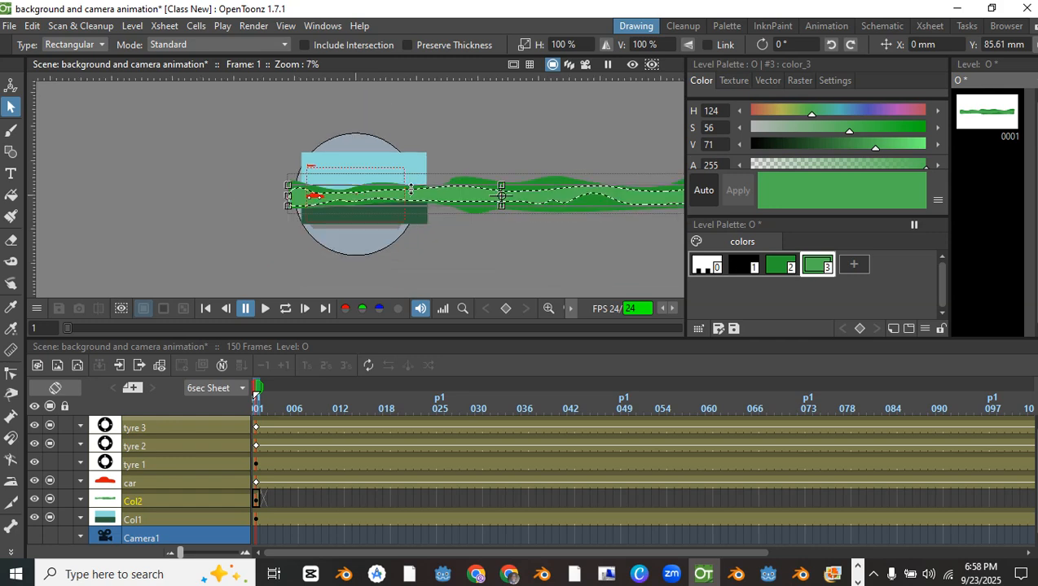
pyautogui.scroll(1, 242, 152)
pyautogui.scroll(1, 242, 153)
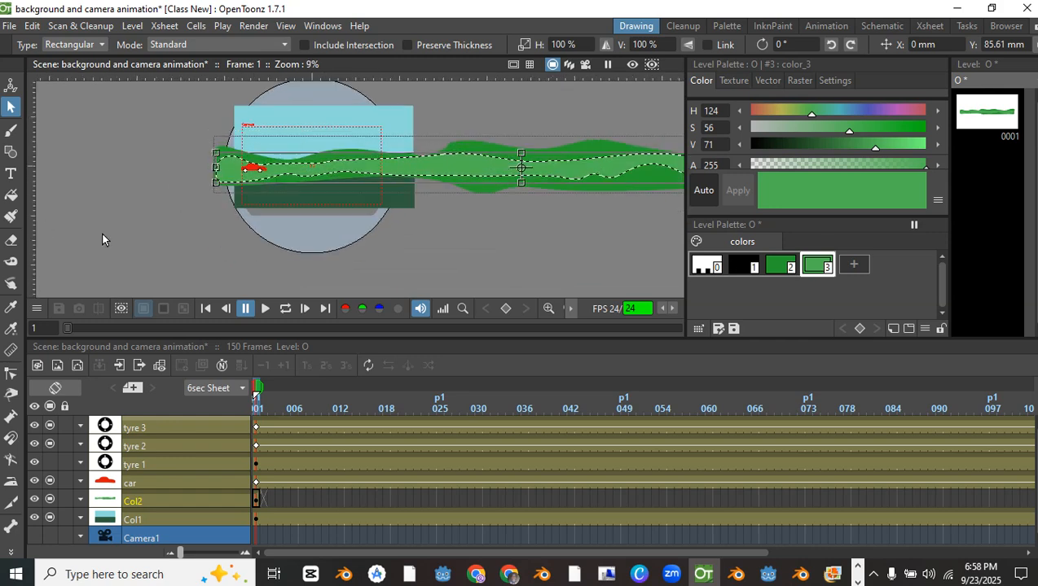
# Make black color_1 the current style, keeping Rectangle as the geometric shape
pyautogui.scroll(-1, 175, 253)
pyautogui.scroll(1, 63, 173)
pyautogui.click(11, 152)
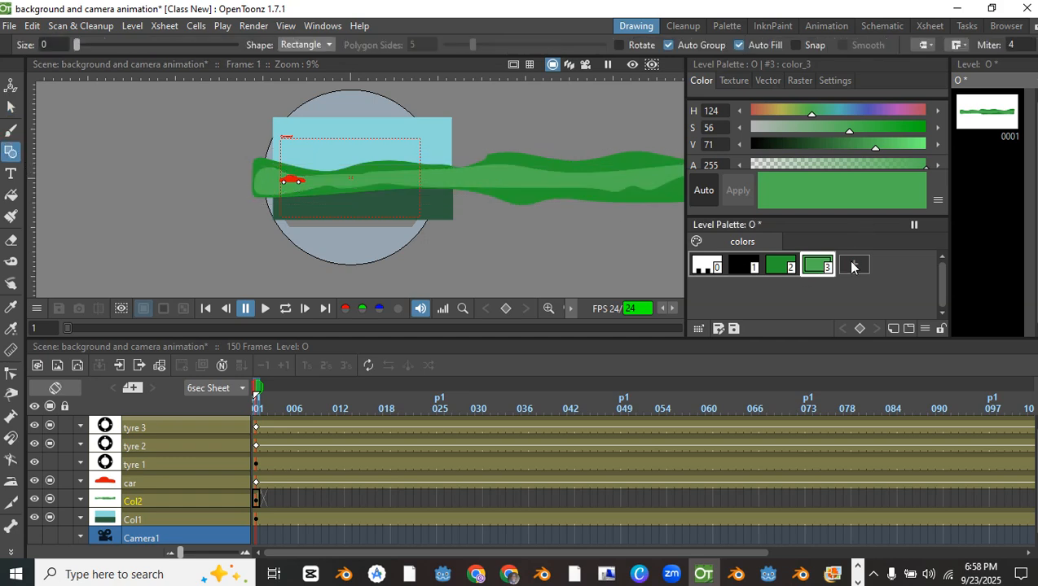
pyautogui.click(737, 267)
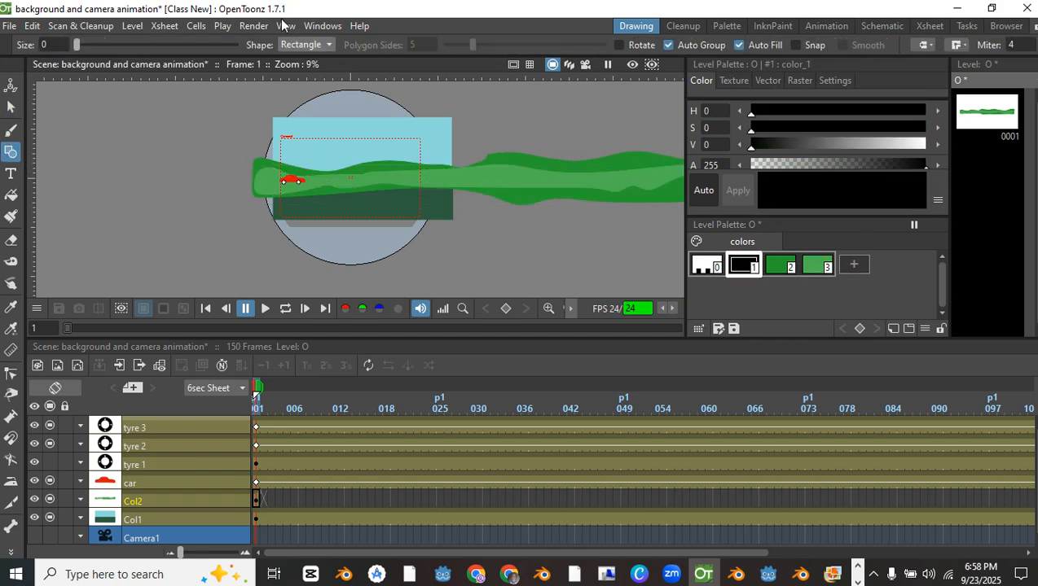
pyautogui.click(303, 44)
pyautogui.click(255, 184)
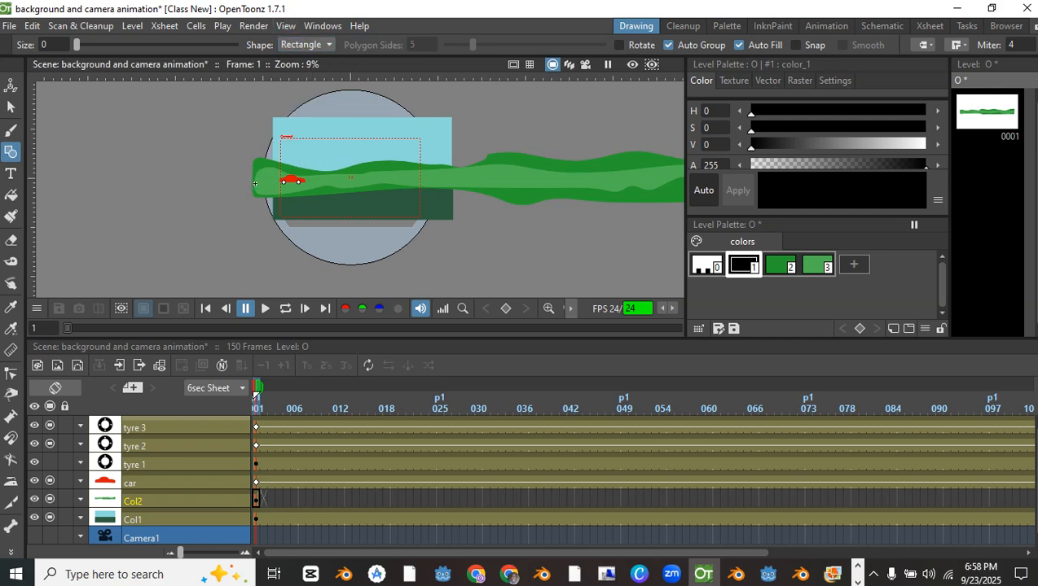
pyautogui.click(11, 107)
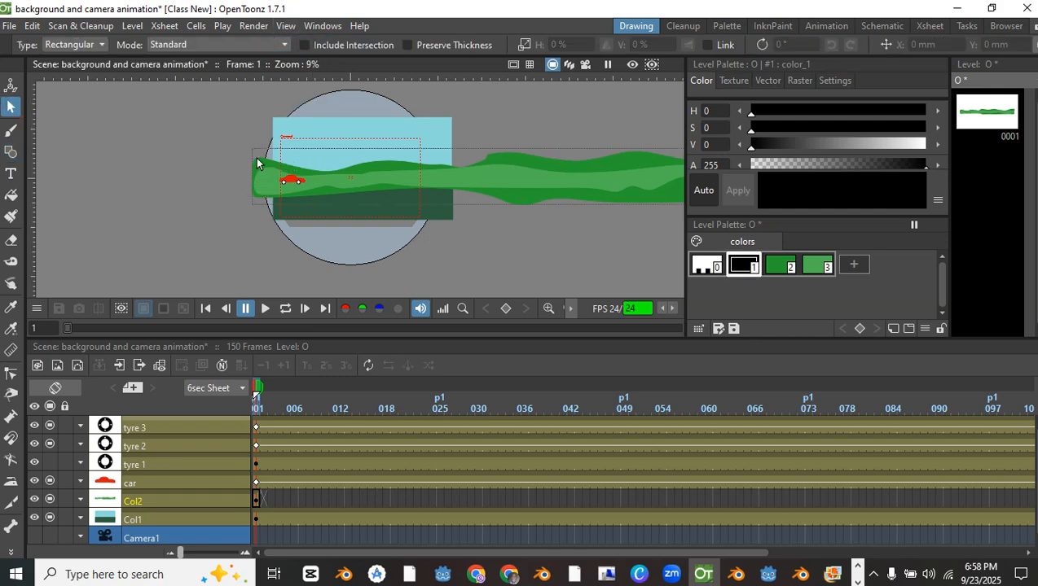
# Rename the hill's column Col2 as background
pyautogui.scroll(-2, 256, 157)
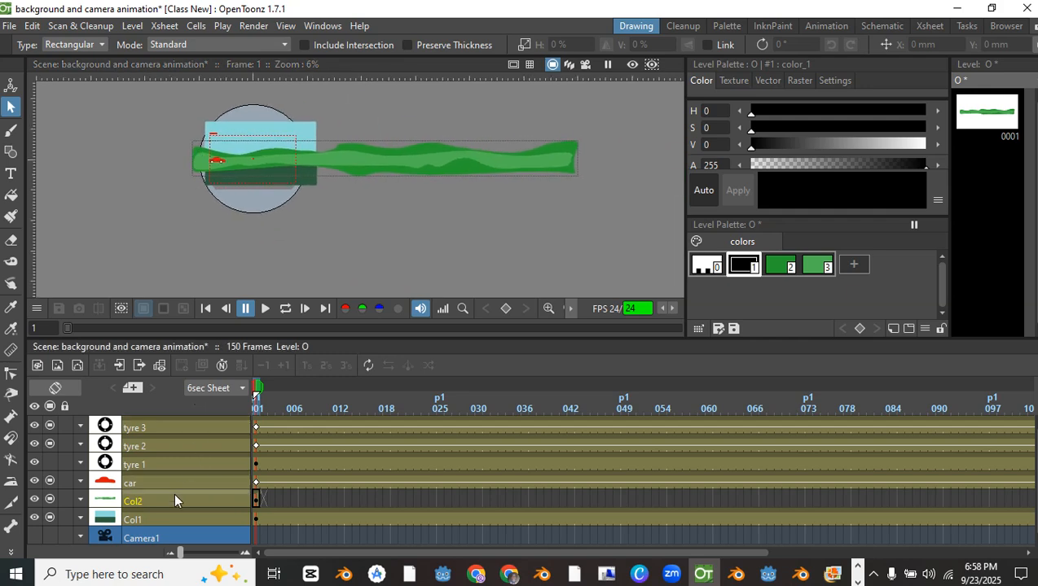
pyautogui.doubleClick(136, 500)
pyautogui.write('backgr')
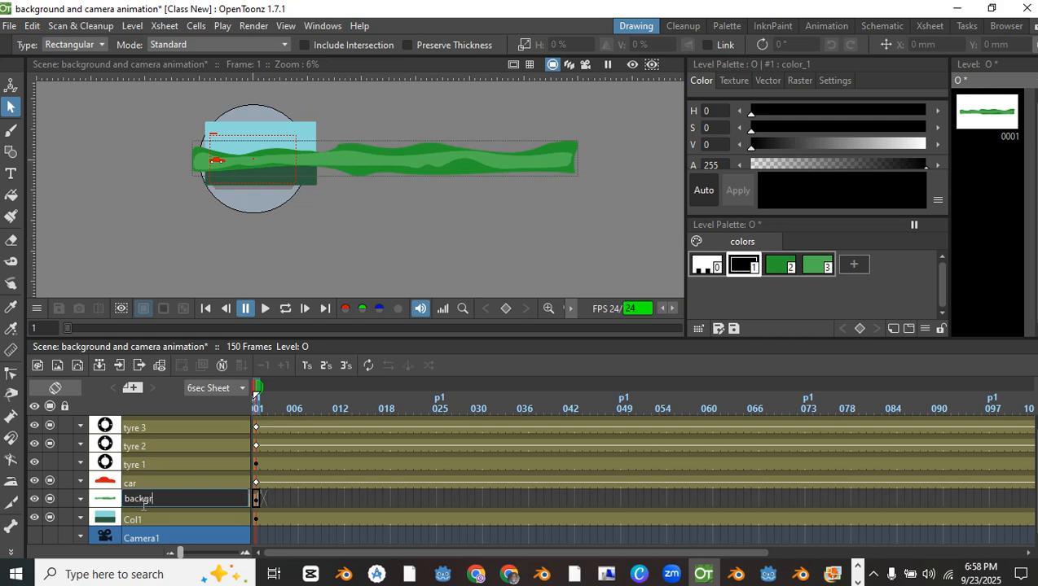
pyautogui.write('ound')
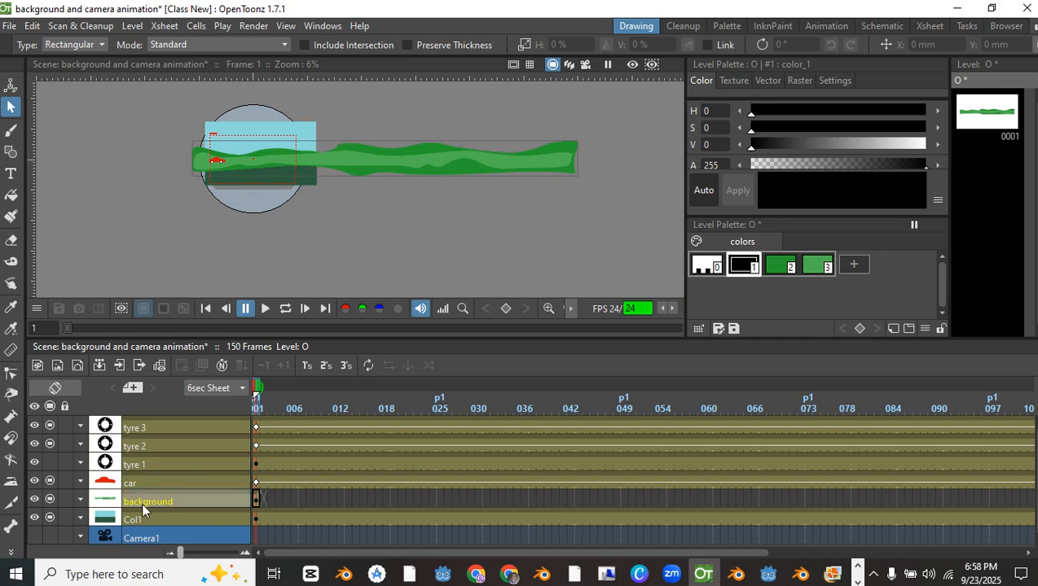
pyautogui.press('Return')
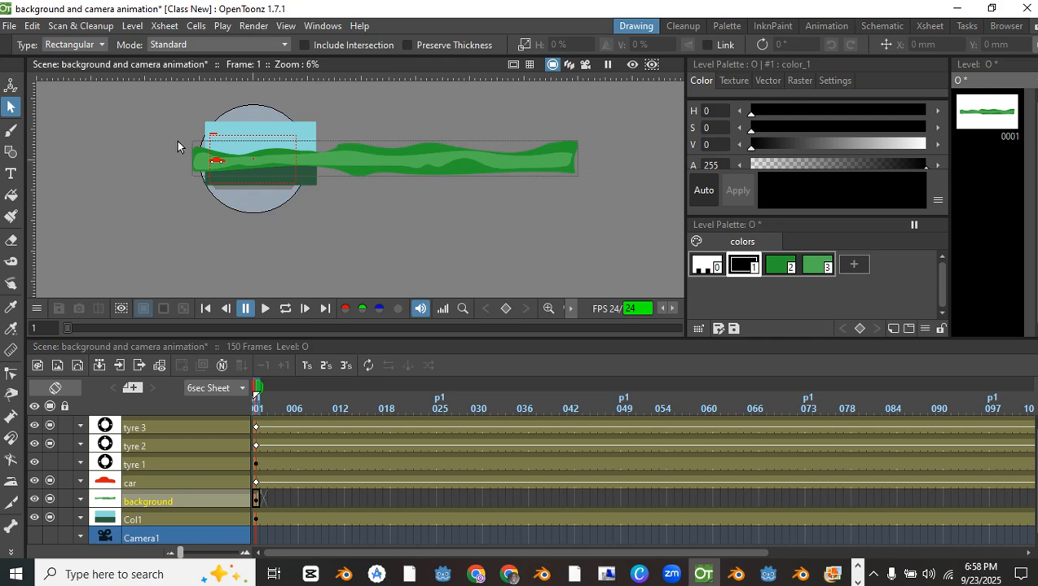
# Select the hill together with its paler strip and move both up about 48 mm
pyautogui.moveTo(179, 136); pyautogui.dragTo(595, 189)
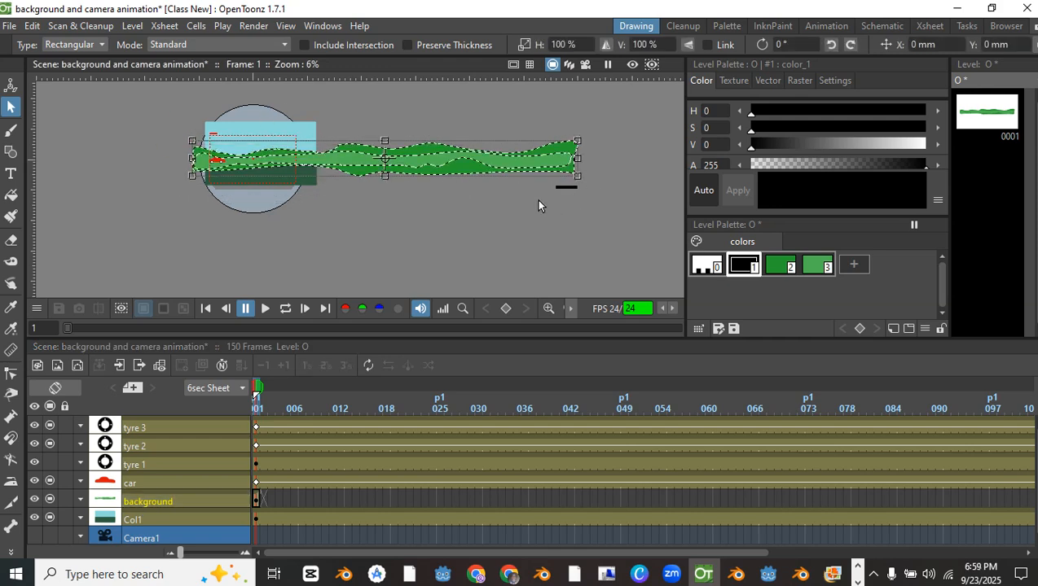
pyautogui.scroll(2, 358, 123)
pyautogui.scroll(-1, 379, 134)
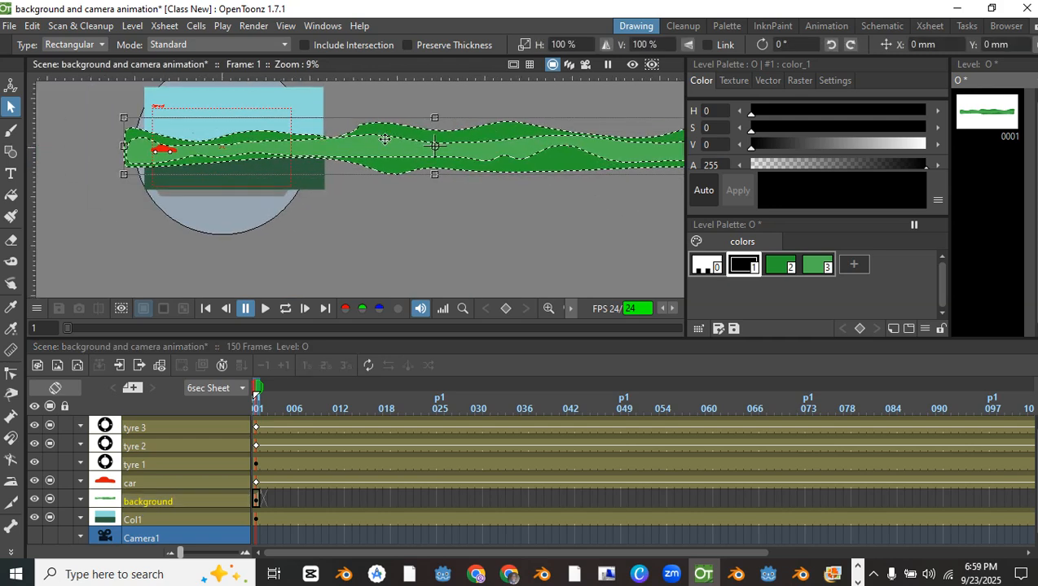
pyautogui.moveTo(322, 140); pyautogui.dragTo(322, 123)
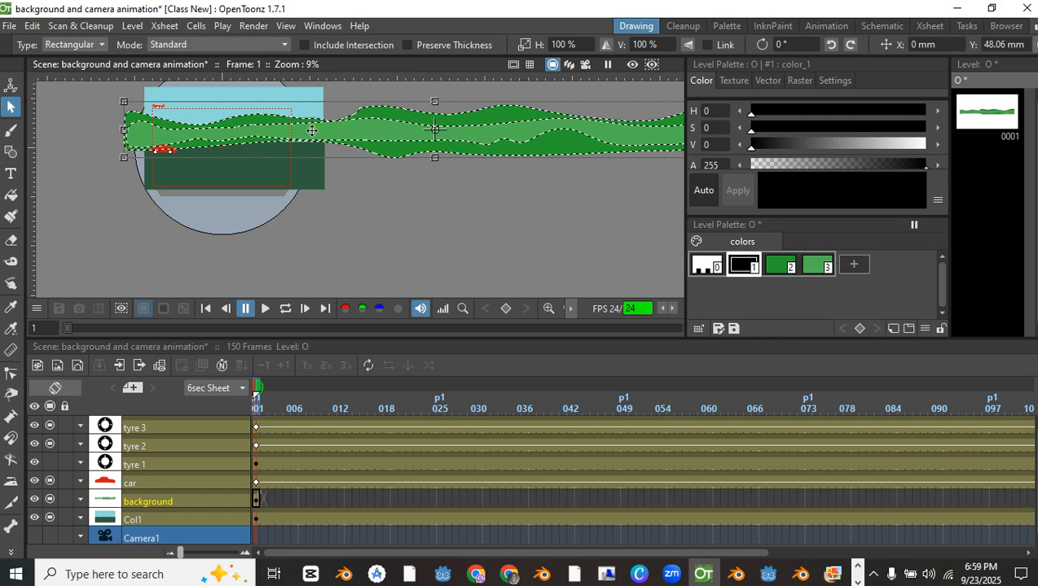
pyautogui.click(332, 179)
pyautogui.scroll(-2, 331, 179)
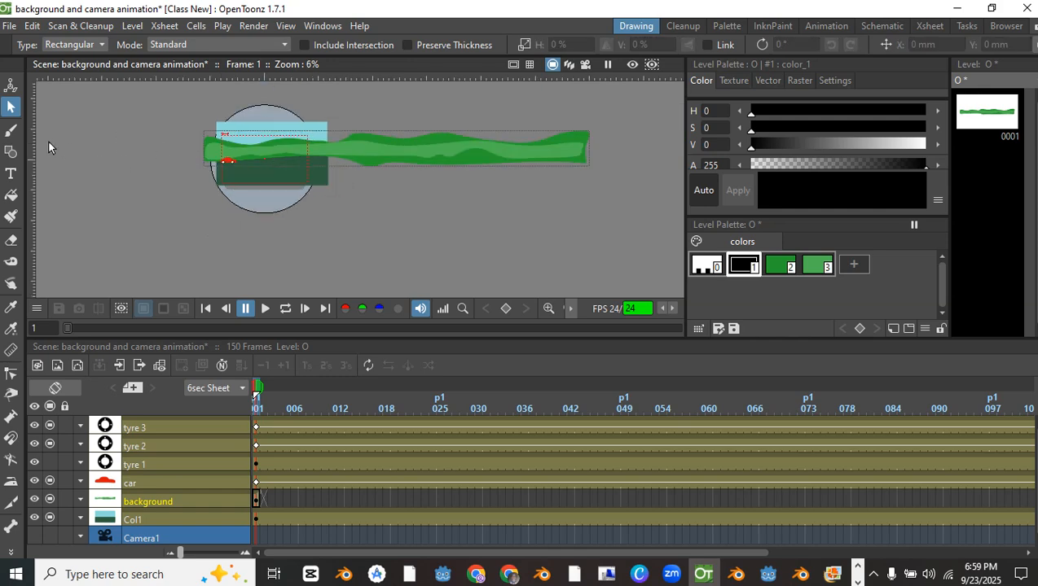
# Draw a long filled black rectangle as the road, covering the hill's lower part and spanning its whole length behind the car
pyautogui.click(10, 152)
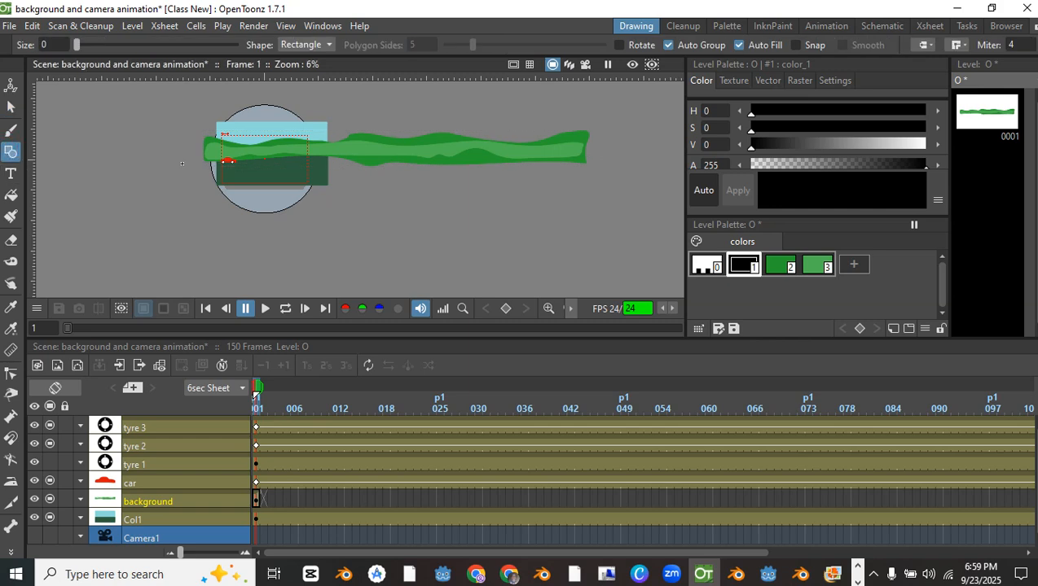
pyautogui.scroll(2, 185, 160)
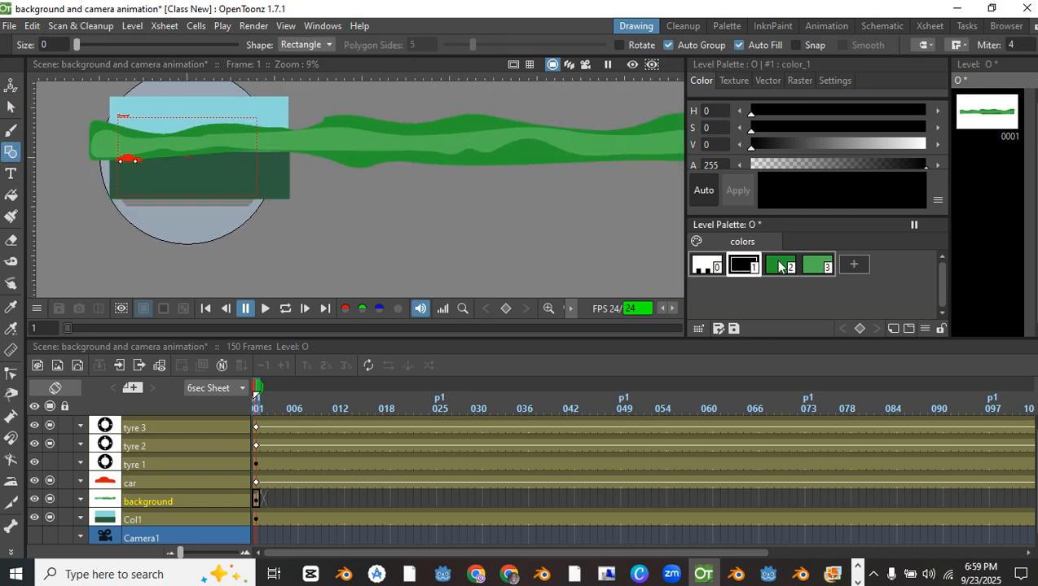
pyautogui.scroll(-2, 174, 186)
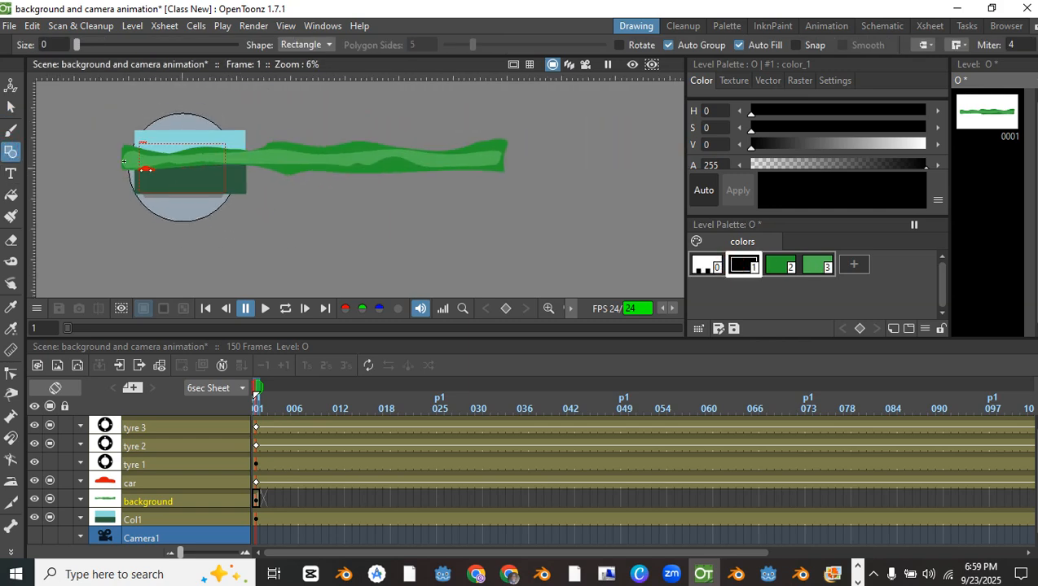
pyautogui.moveTo(106, 161); pyautogui.dragTo(507, 183)
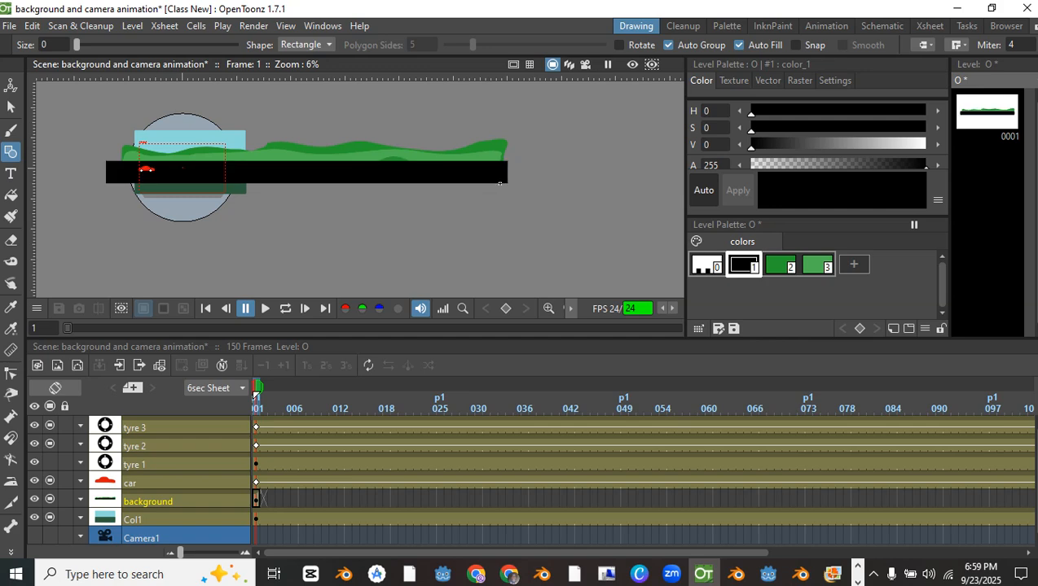
pyautogui.scroll(2, 186, 166)
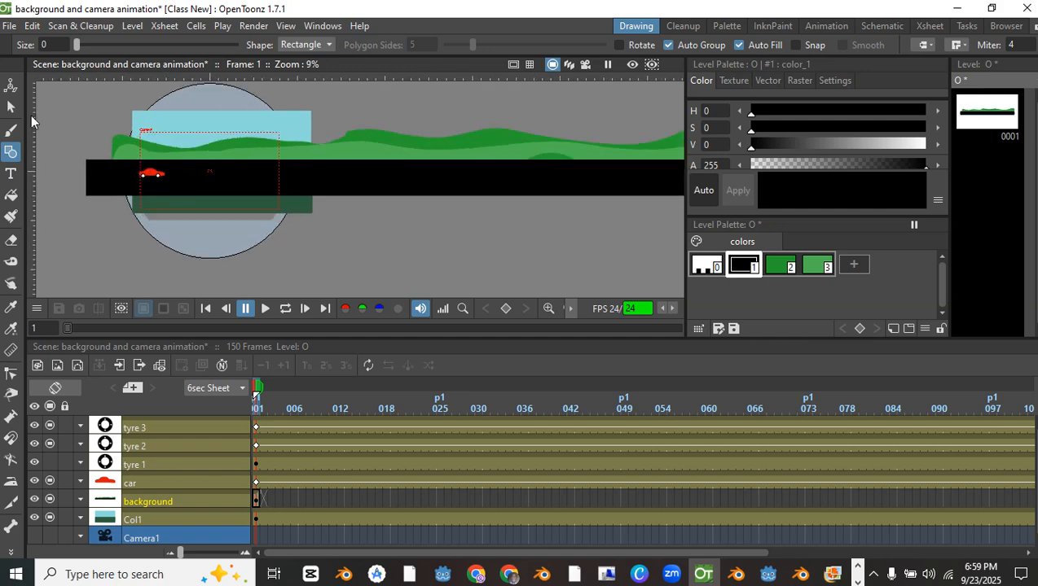
# Shorten the black road rectangle from its left end to line up with the hill, at about 95.87 % horizontal scale
pyautogui.click(11, 106)
pyautogui.click(86, 171)
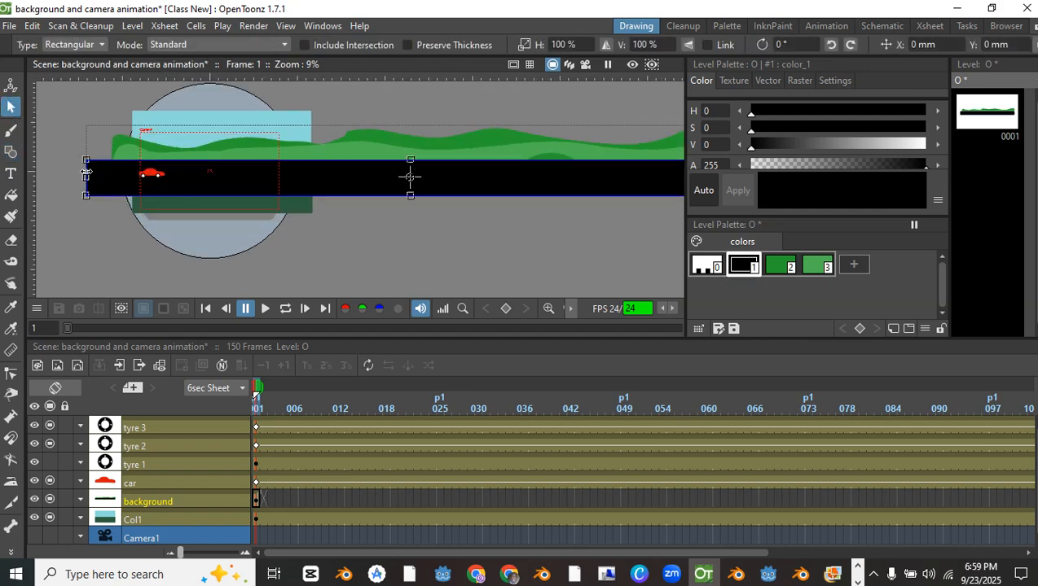
pyautogui.moveTo(86, 171); pyautogui.dragTo(113, 175)
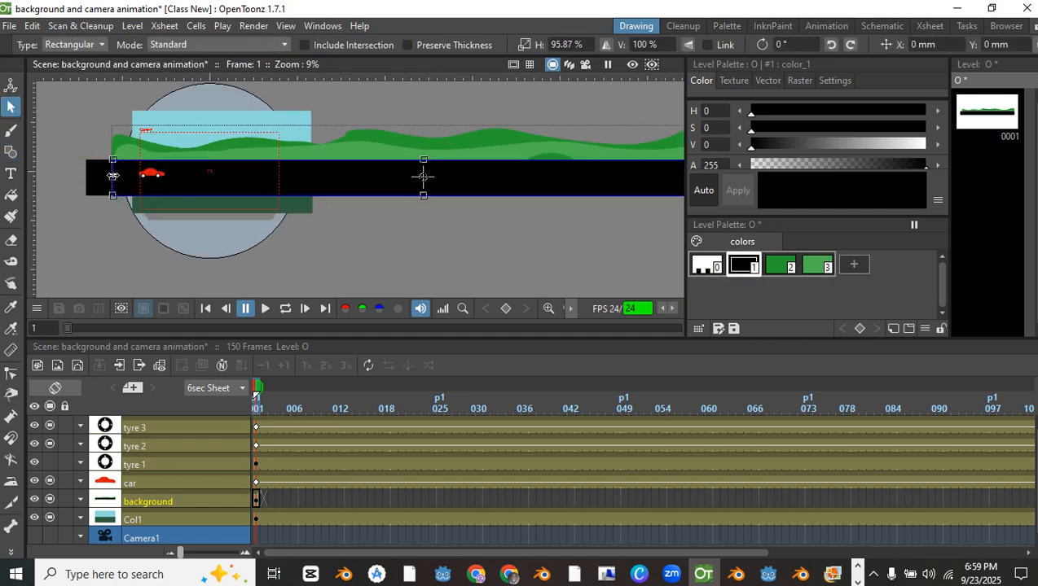
pyautogui.scroll(-2, 368, 183)
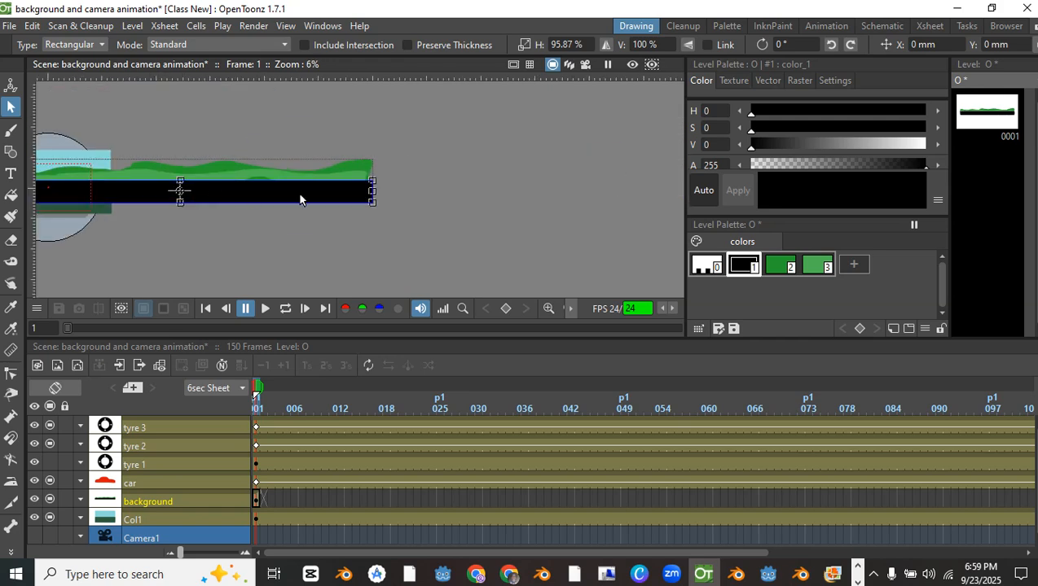
pyautogui.scroll(-1, 561, 131)
pyautogui.scroll(3, 327, 130)
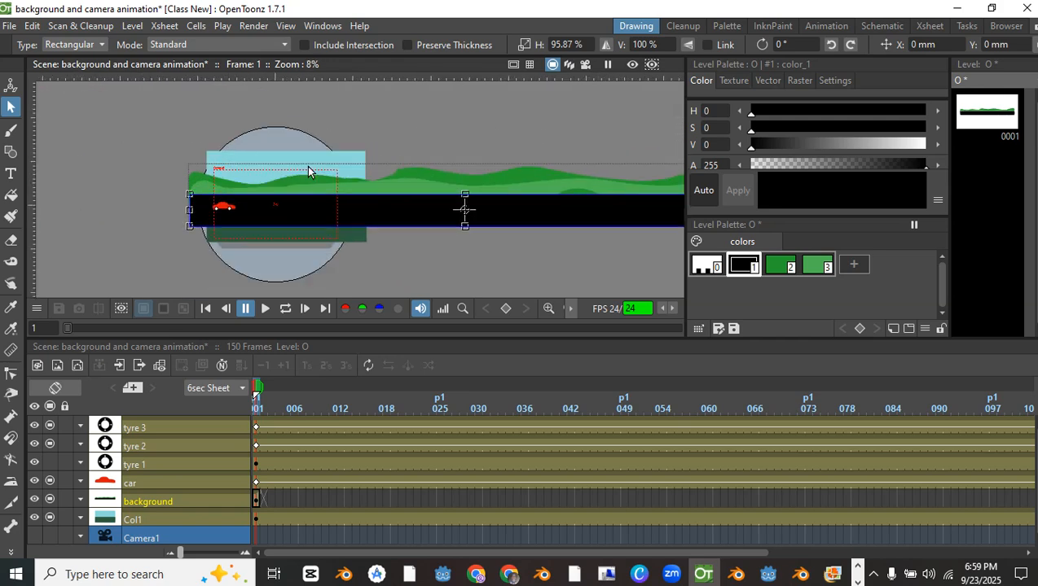
# Examine the hill, road and car framing through the camera view, and return to the camera stand view
pyautogui.click(585, 64)
pyautogui.scroll(3, 256, 160)
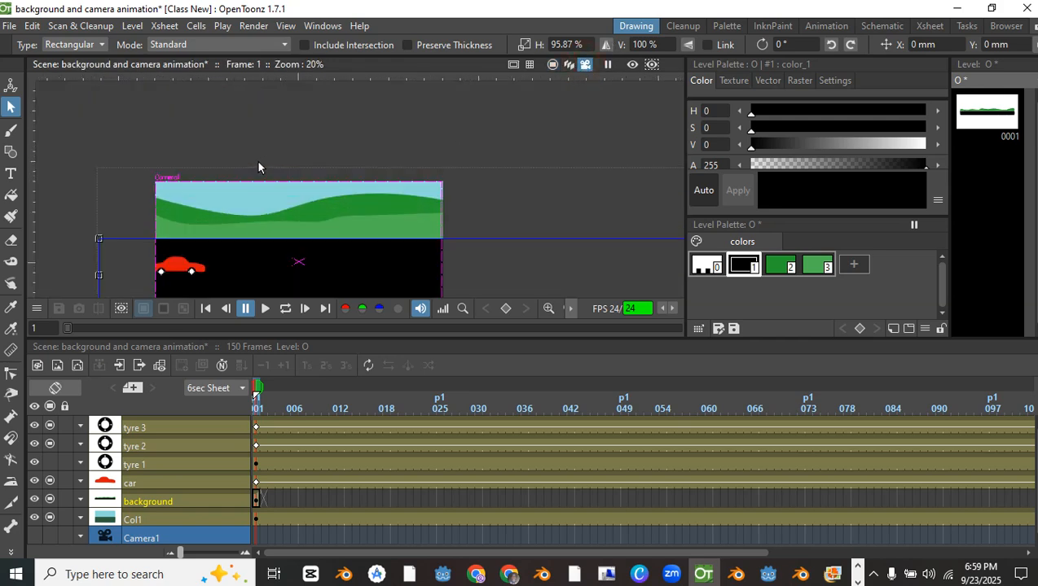
pyautogui.scroll(1, 269, 151)
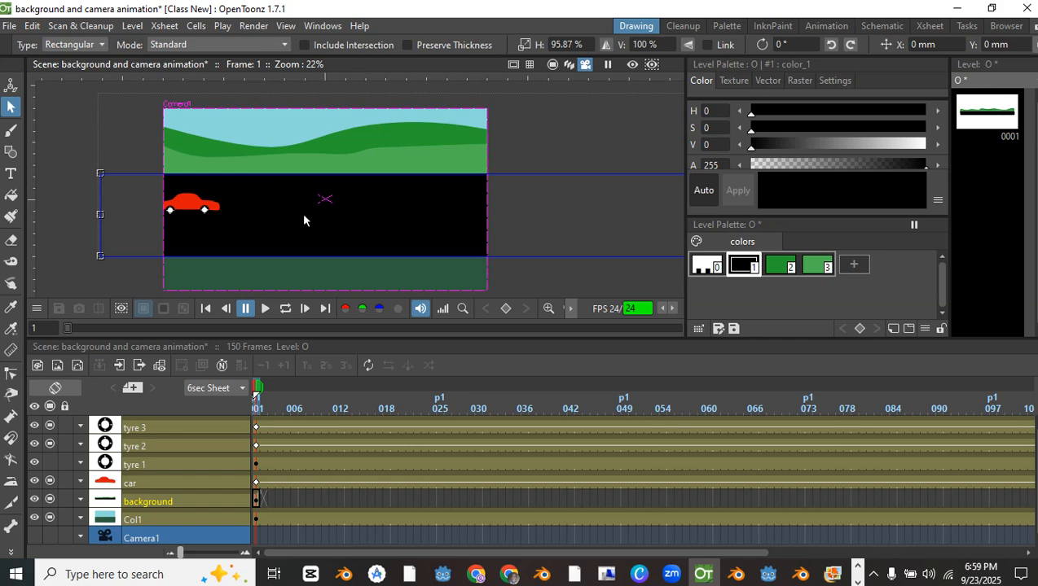
pyautogui.scroll(-3, 403, 236)
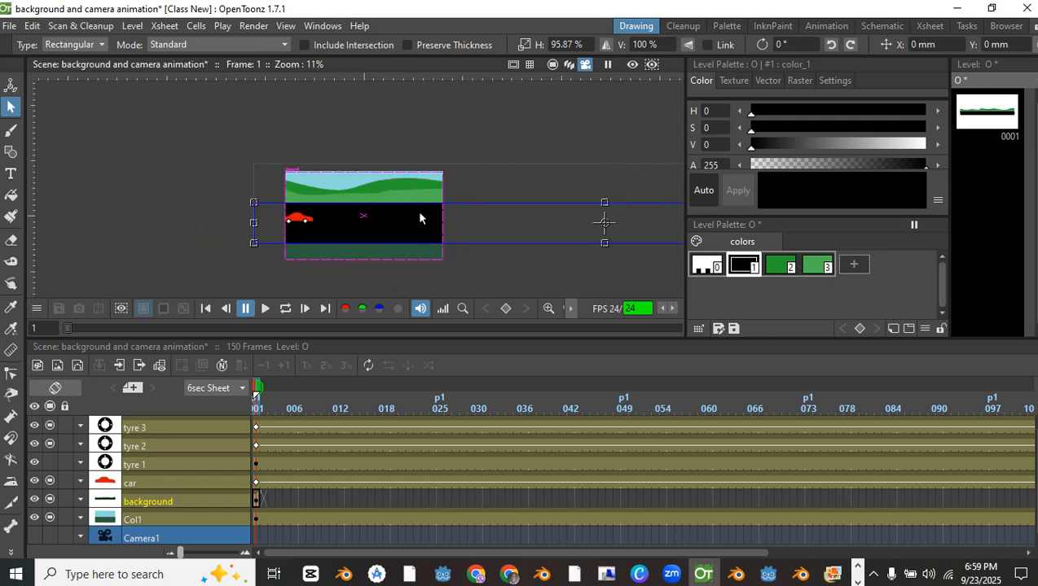
pyautogui.click(552, 65)
pyautogui.scroll(1, 314, 244)
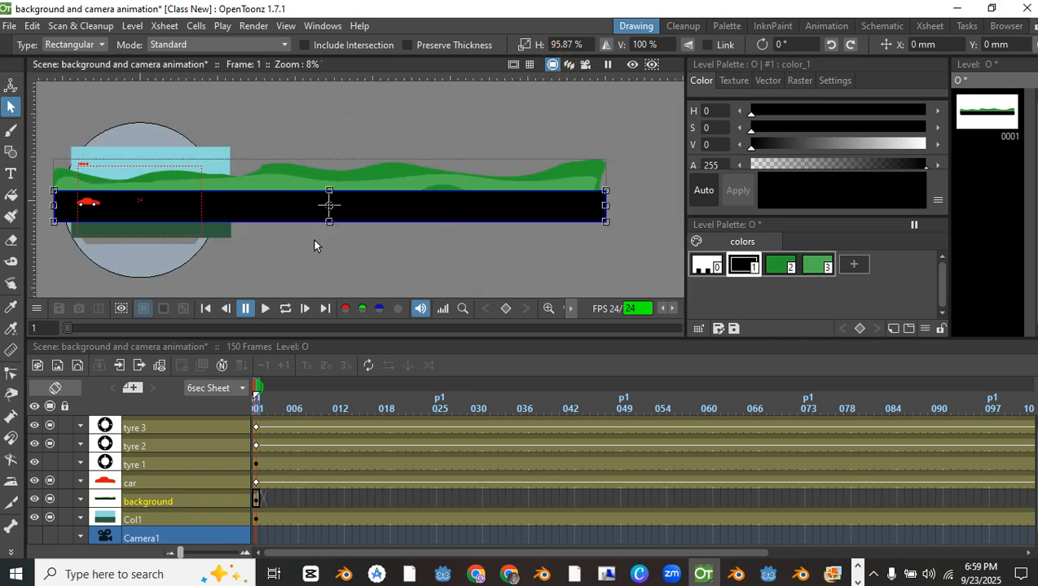
# Pull the road rectangle's right end slightly inward to match the hill's end, at about 95.08 % horizontal scale
pyautogui.moveTo(606, 204)
pyautogui.mouseDown()
pyautogui.moveTo(617, 203)
pyautogui.moveTo(600, 204)
pyautogui.mouseUp()
pyautogui.scroll(-3, 457, 222)
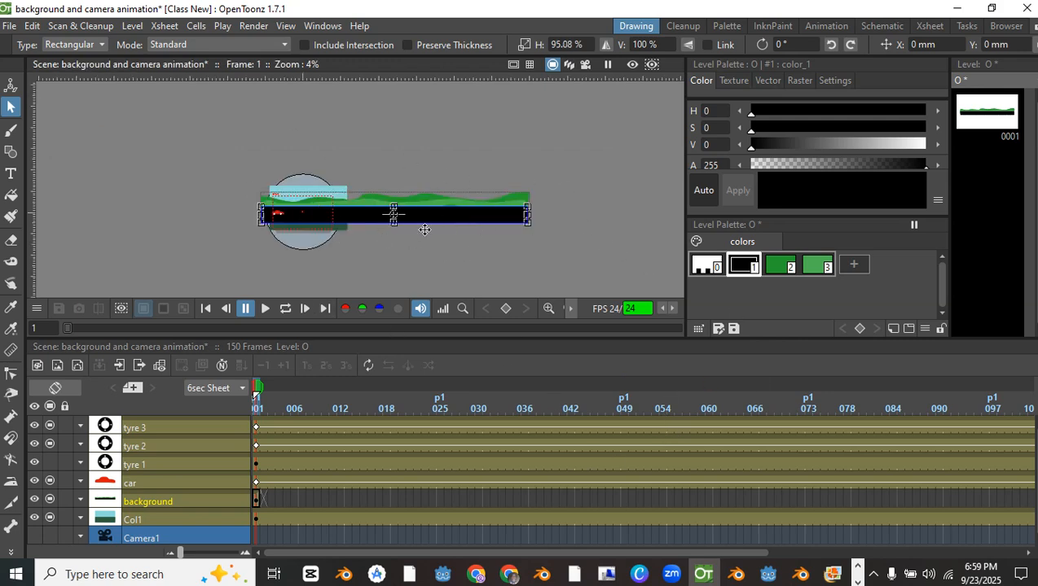
pyautogui.moveTo(528, 217); pyautogui.dragTo(219, 192)
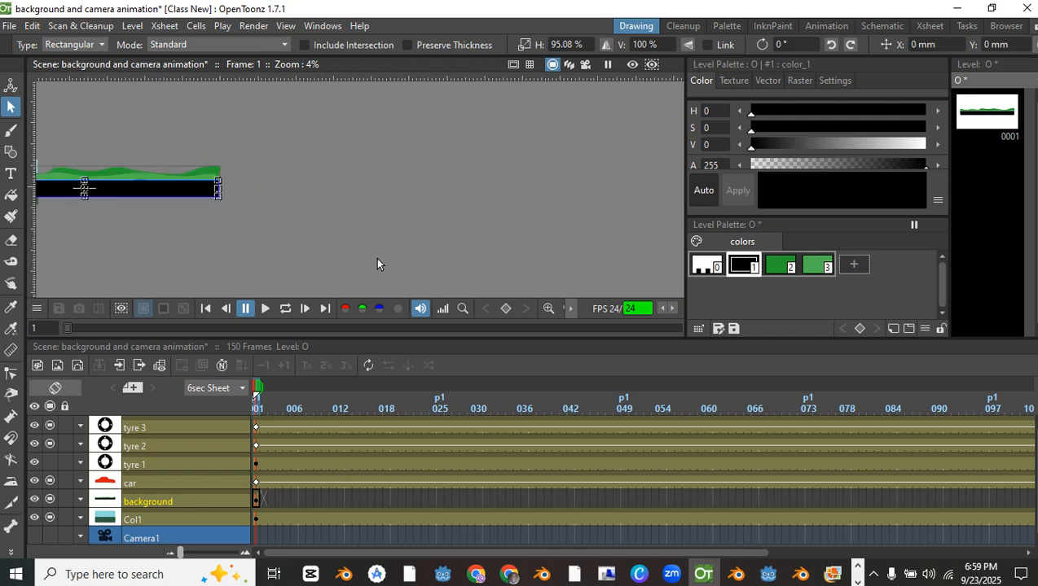
pyautogui.moveTo(376, 263); pyautogui.dragTo(645, 282)
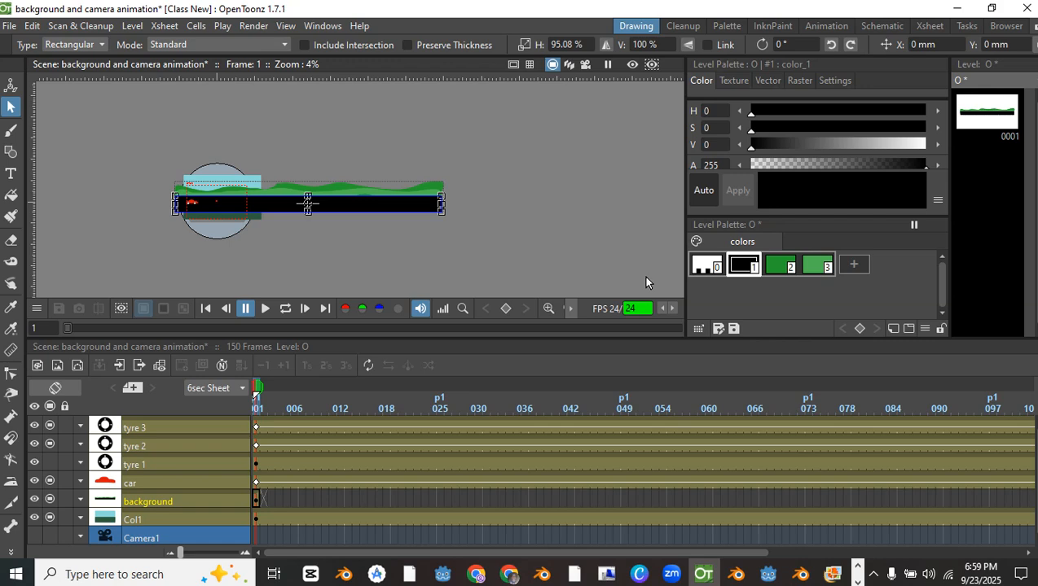
pyautogui.moveTo(395, 237); pyautogui.dragTo(436, 225)
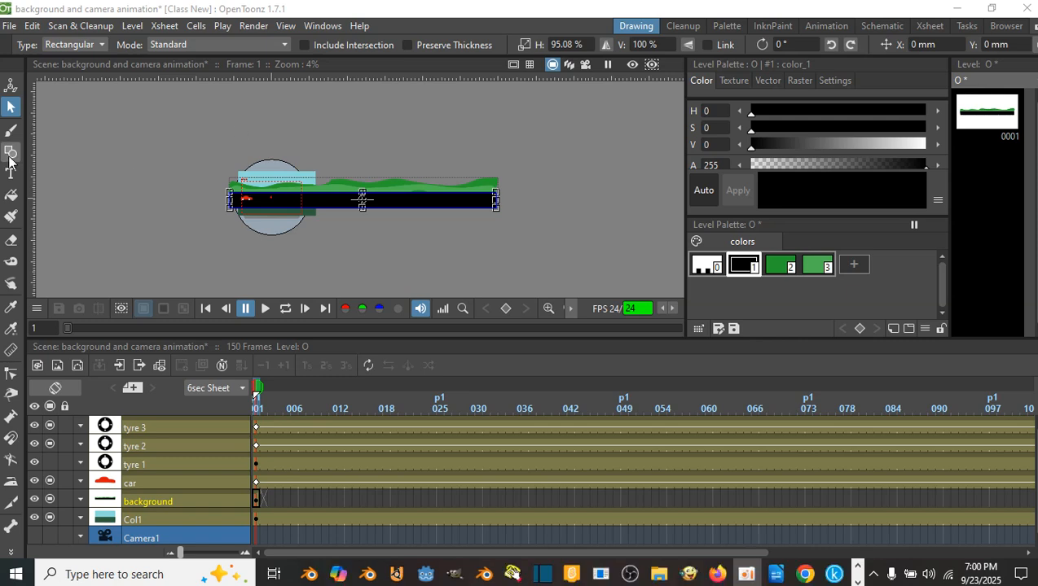
# Add a new colour style to the level palette and make it white, with V at 100
pyautogui.scroll(1, 418, 254)
pyautogui.scroll(1, 316, 220)
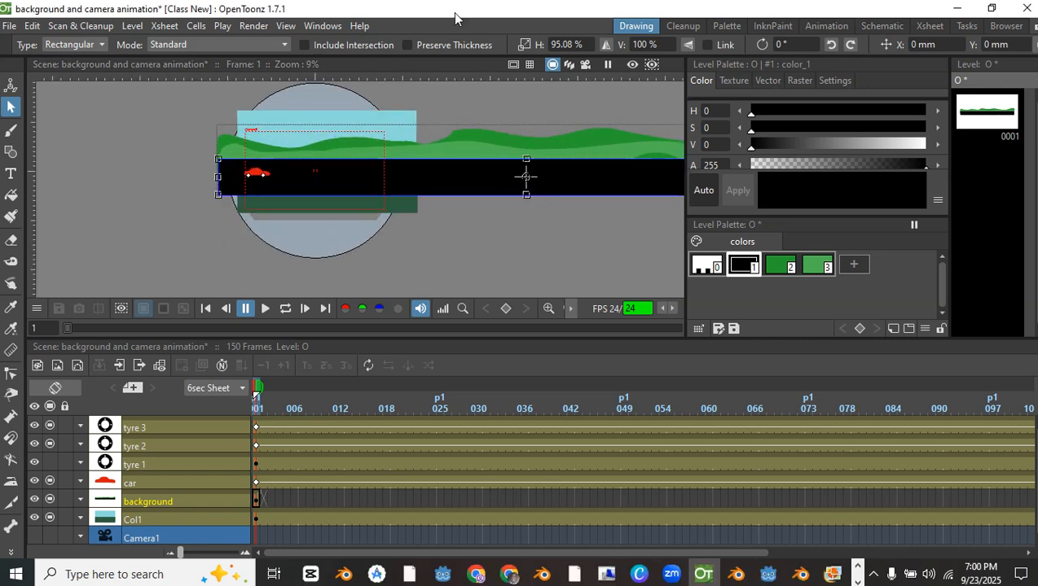
pyautogui.click(831, 574)
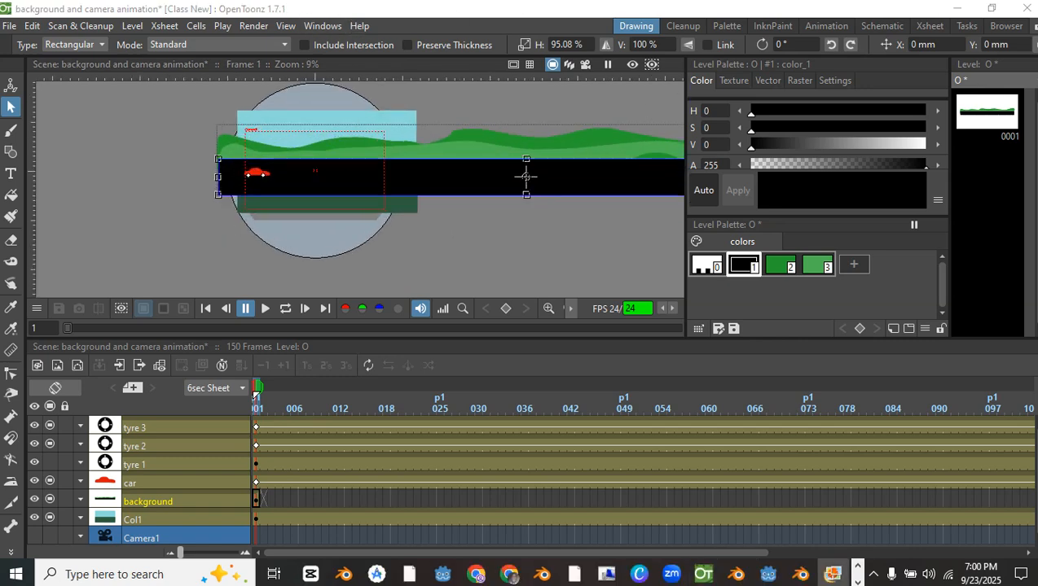
pyautogui.scroll(2, 303, 287)
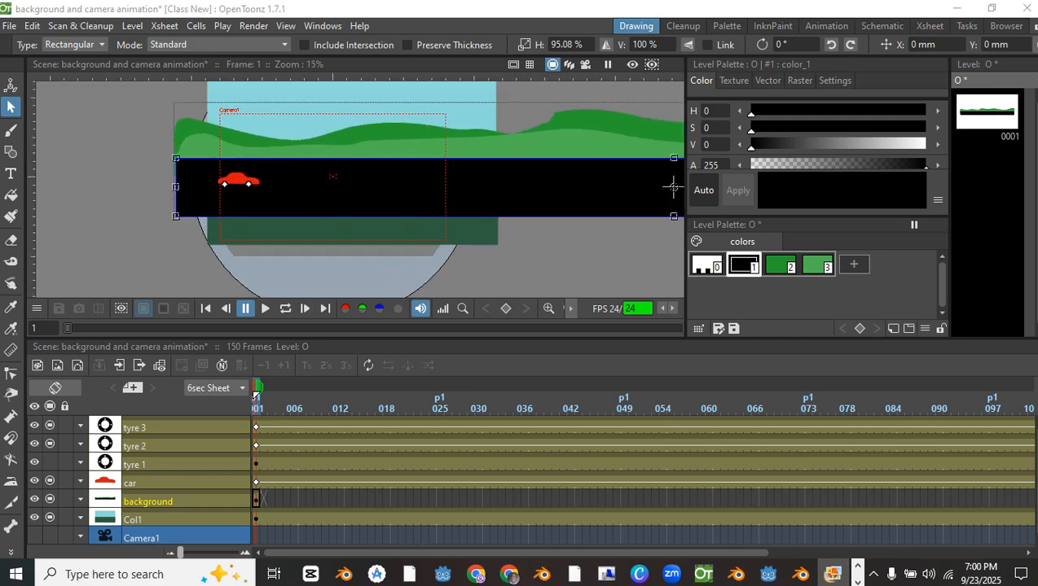
pyautogui.click(854, 265)
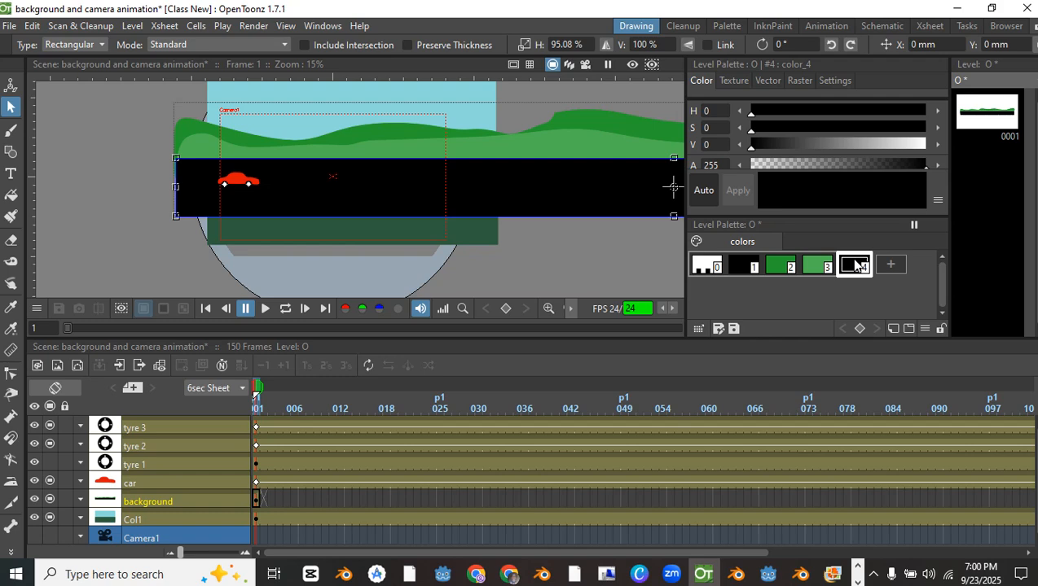
pyautogui.click(9, 153)
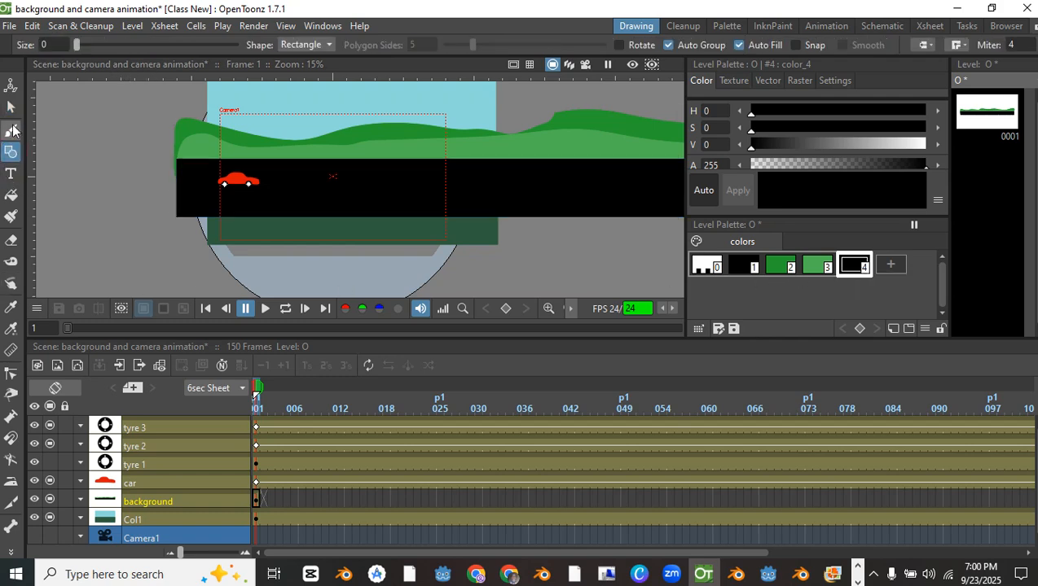
pyautogui.scroll(2, 286, 161)
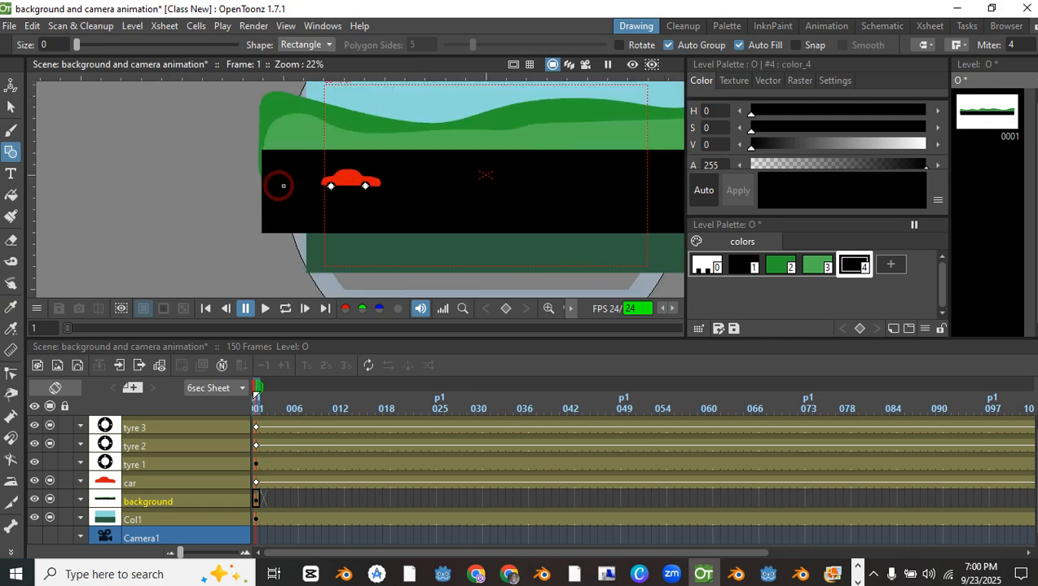
pyautogui.click(857, 144)
pyautogui.moveTo(857, 144); pyautogui.dragTo(935, 144)
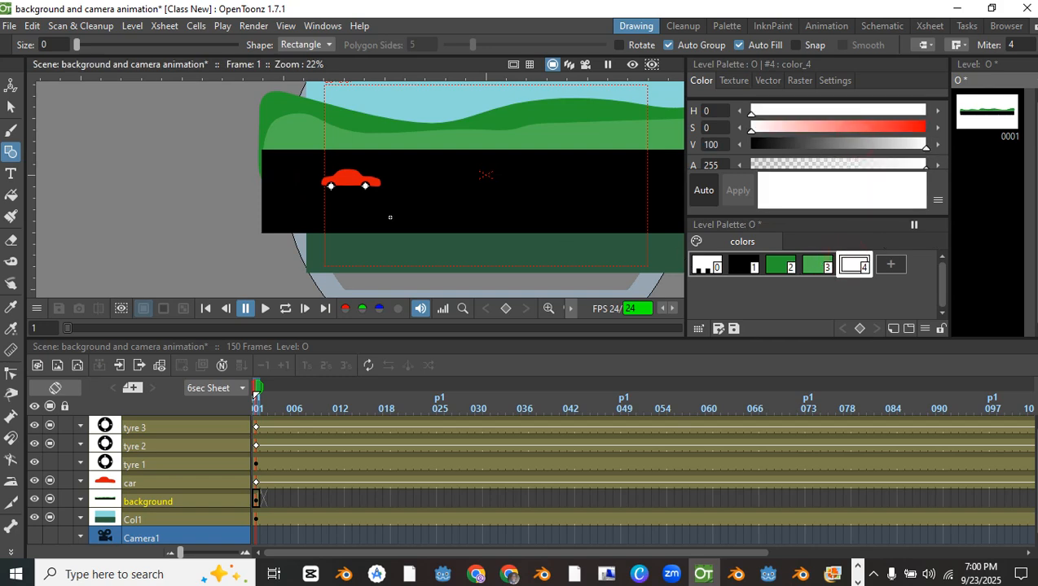
# Draw a small filled white rectangle on the road behind the car and flatten it into a thin dash, at about 49.21 % vertical scale
pyautogui.scroll(1, 318, 193)
pyautogui.moveTo(284, 178); pyautogui.dragTo(314, 187)
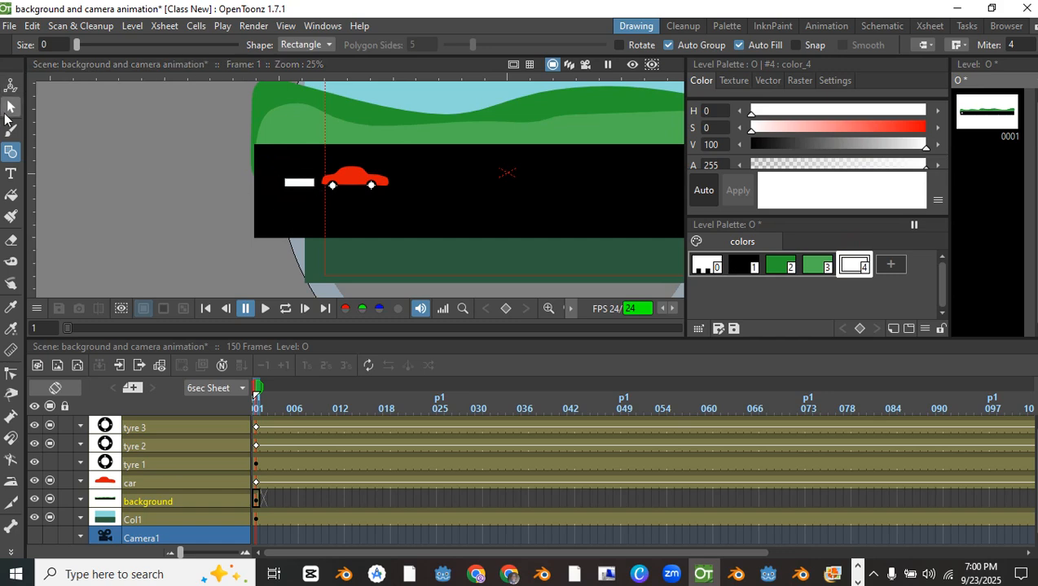
pyautogui.click(11, 106)
pyautogui.click(300, 181)
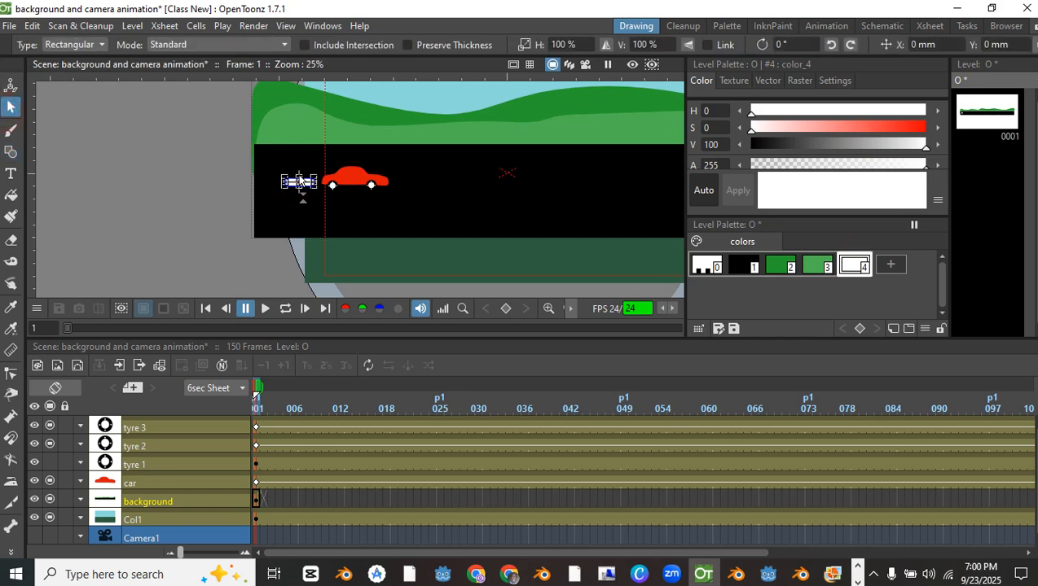
pyautogui.moveTo(299, 179); pyautogui.dragTo(298, 166)
pyautogui.scroll(3, 313, 220)
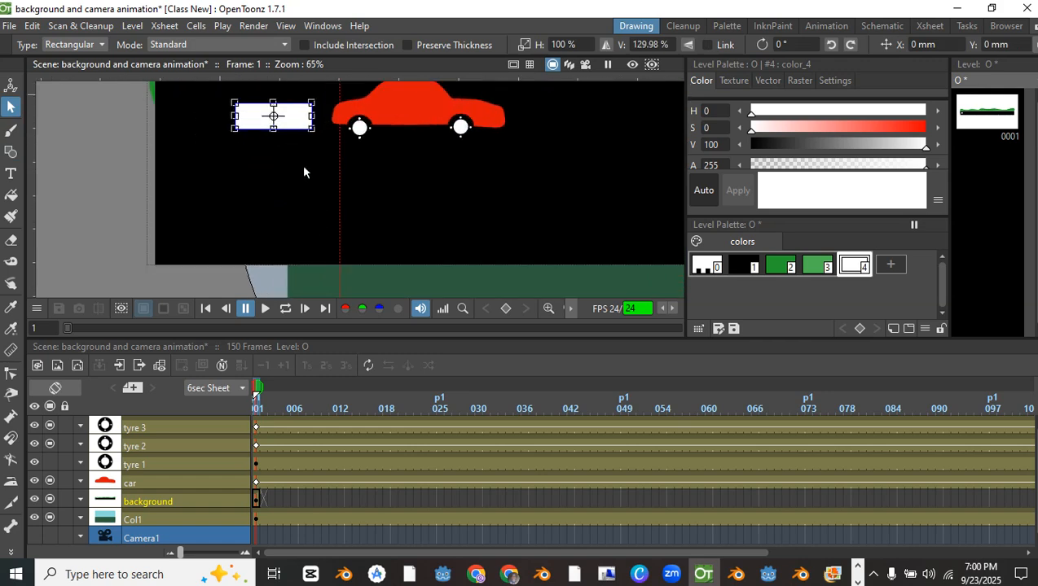
pyautogui.moveTo(273, 103); pyautogui.dragTo(272, 118)
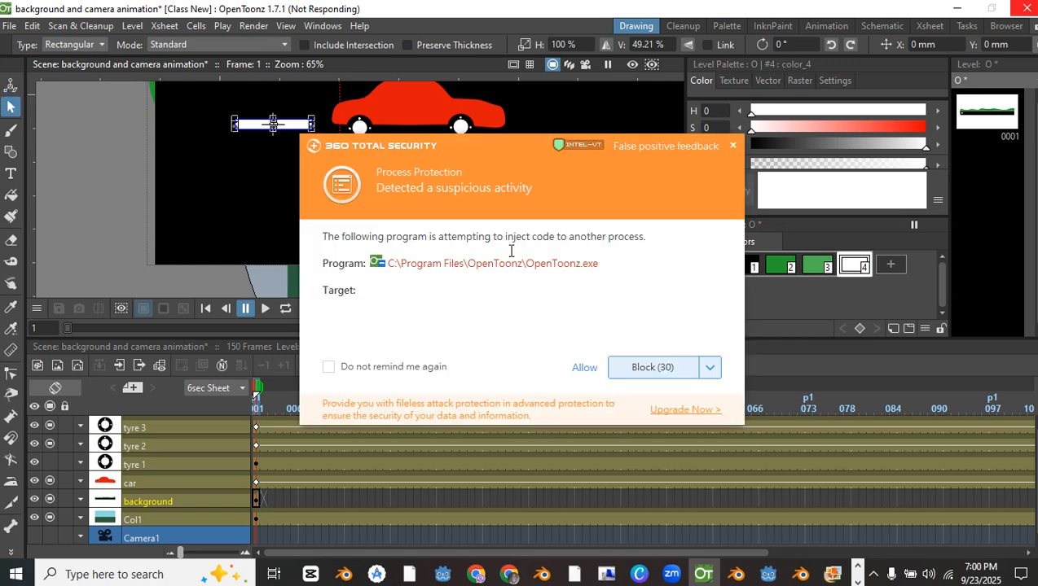
# Allow the flagged OpenToonz activity and move the duplicated dash under the car's front, about 80.05 mm across and 15.68 mm up
pyautogui.click(577, 367)
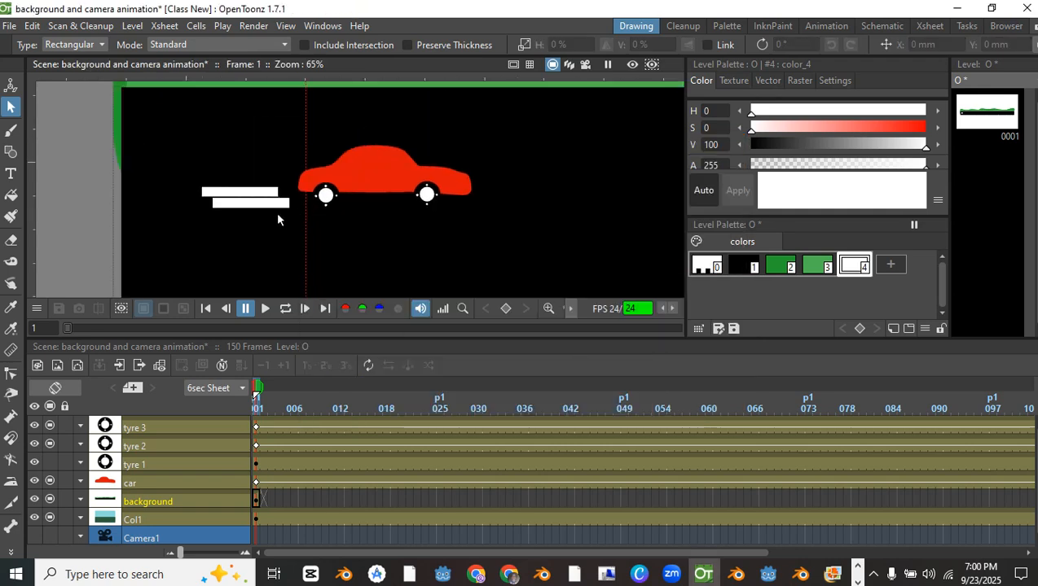
pyautogui.click(269, 200)
pyautogui.moveTo(269, 200)
pyautogui.mouseDown()
pyautogui.moveTo(252, 212)
pyautogui.moveTo(502, 203)
pyautogui.moveTo(454, 204)
pyautogui.moveTo(458, 166)
pyautogui.mouseUp()
pyautogui.click(248, 210)
pyautogui.scroll(-1, 471, 222)
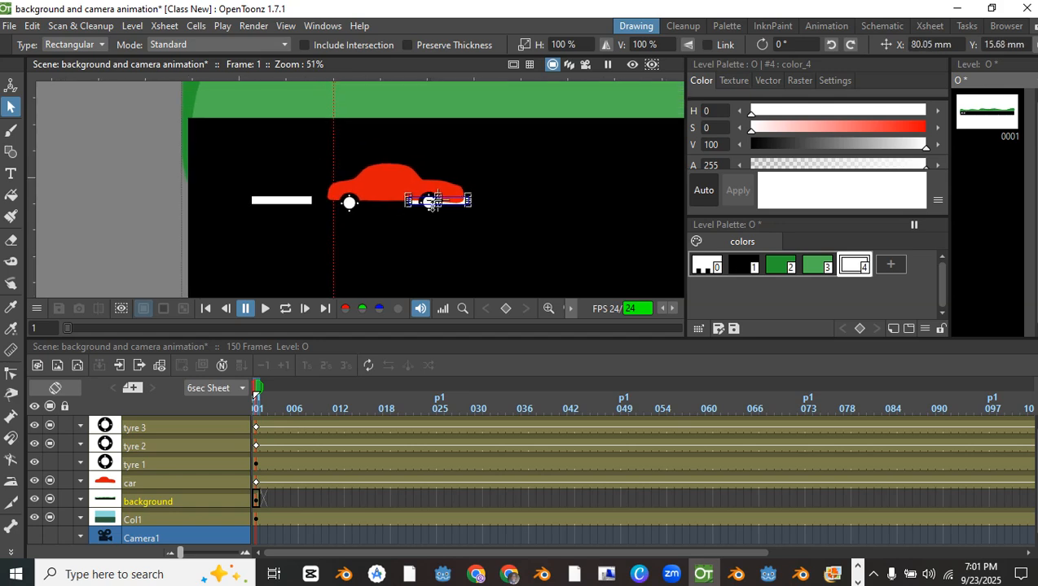
pyautogui.scroll(-1, 468, 205)
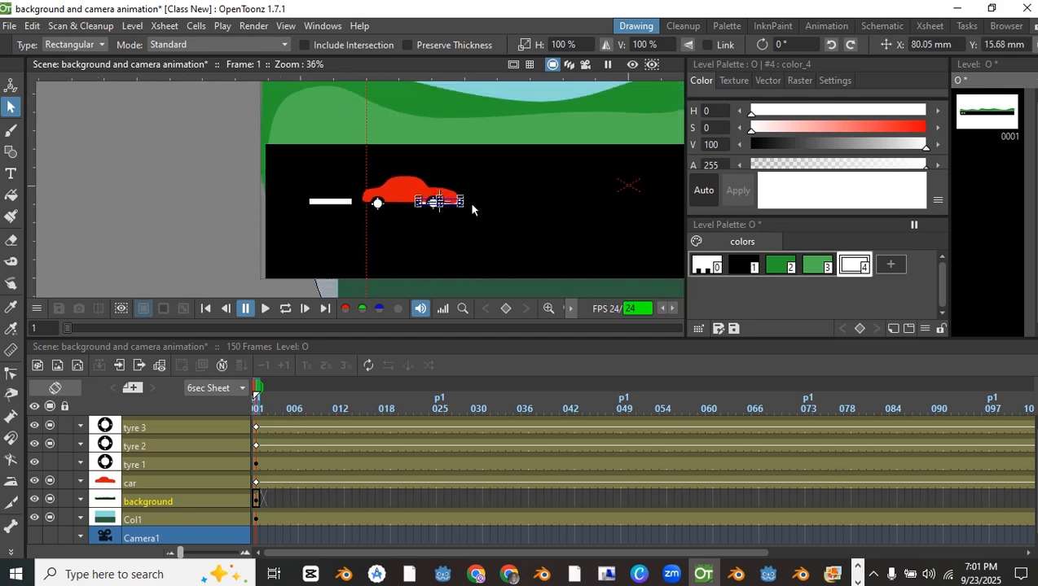
# Show the field guide grid over the scene to line up the road dashes around the car
pyautogui.click(529, 65)
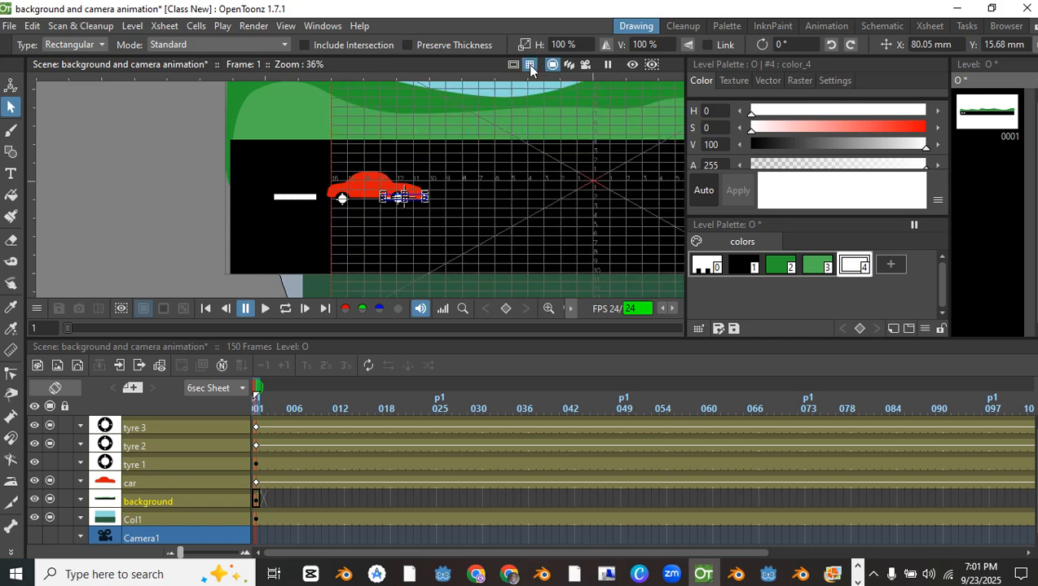
pyautogui.scroll(3, 375, 227)
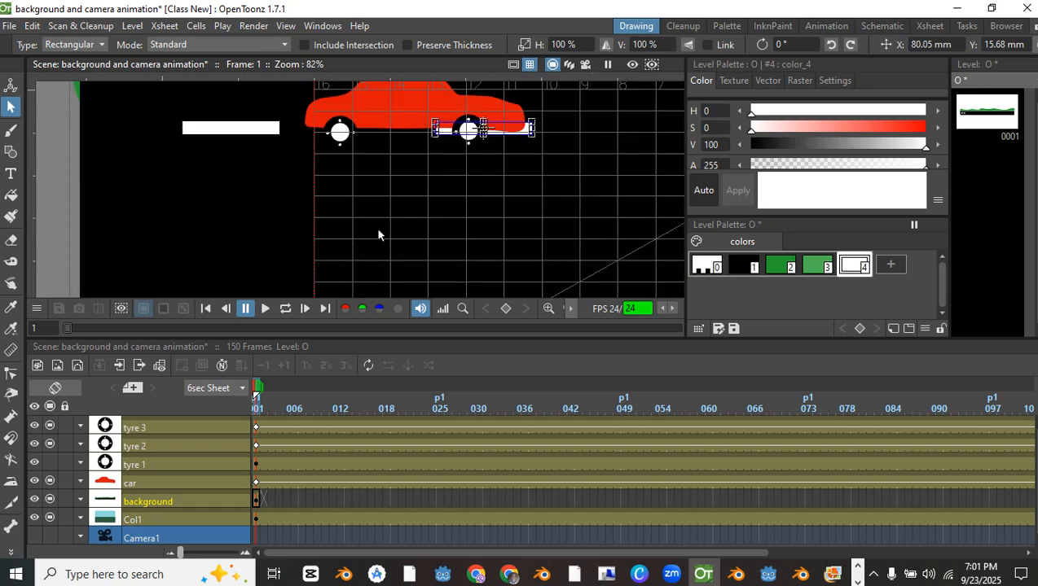
pyautogui.moveTo(445, 169); pyautogui.dragTo(264, 251)
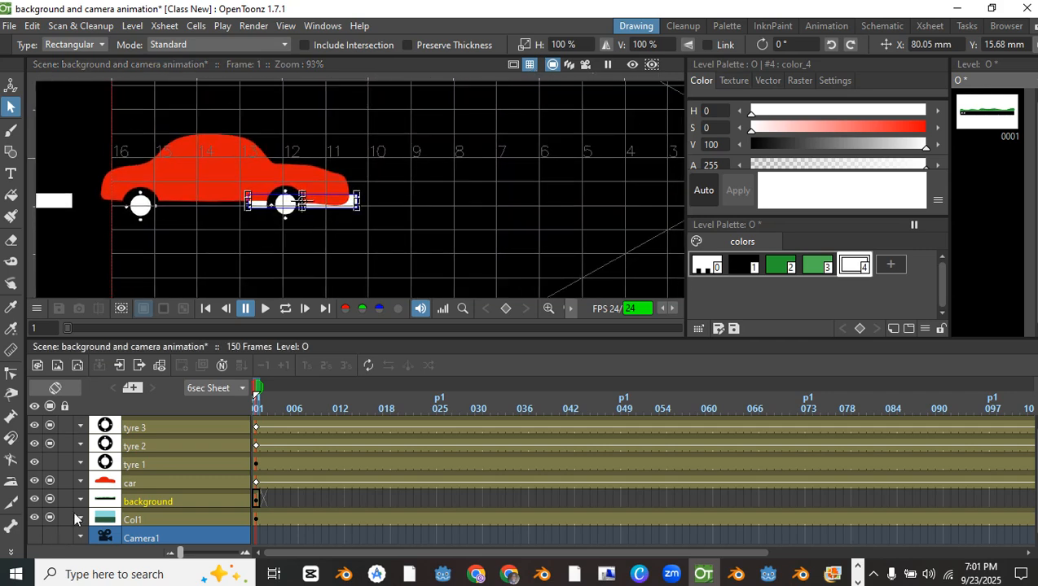
pyautogui.click(49, 480)
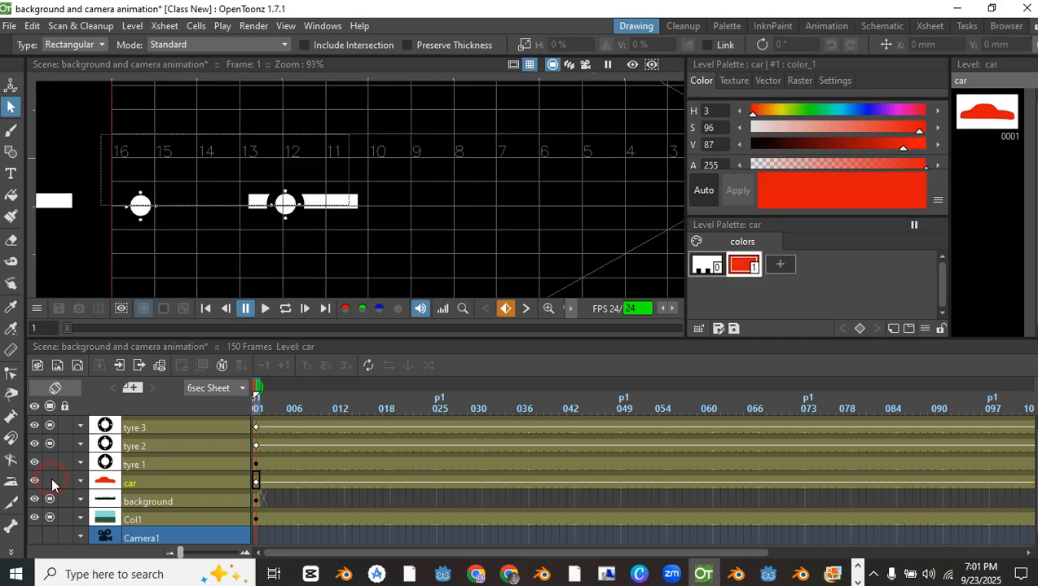
pyautogui.click(348, 206)
pyautogui.click(513, 303)
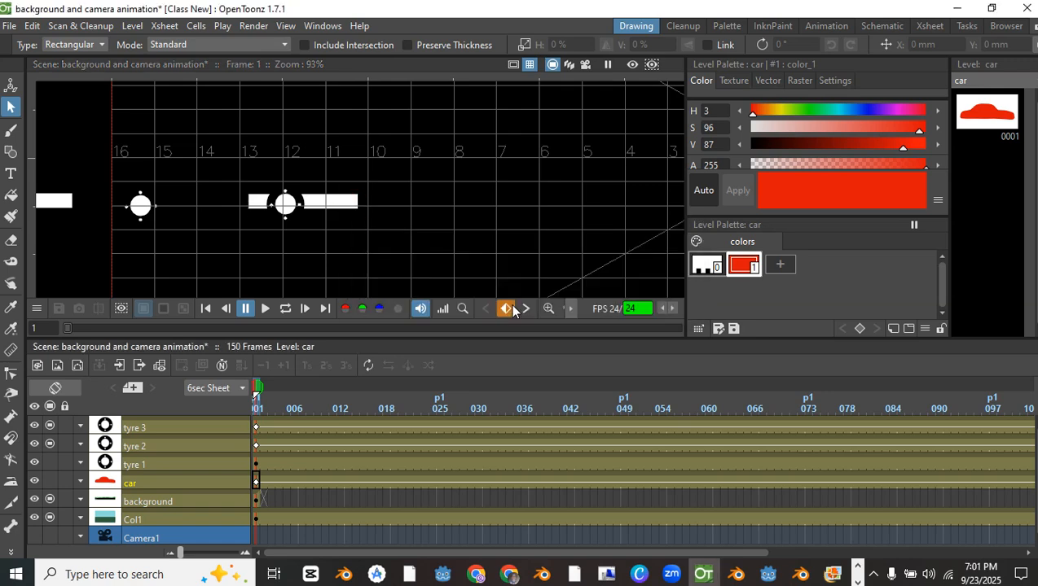
pyautogui.click(49, 481)
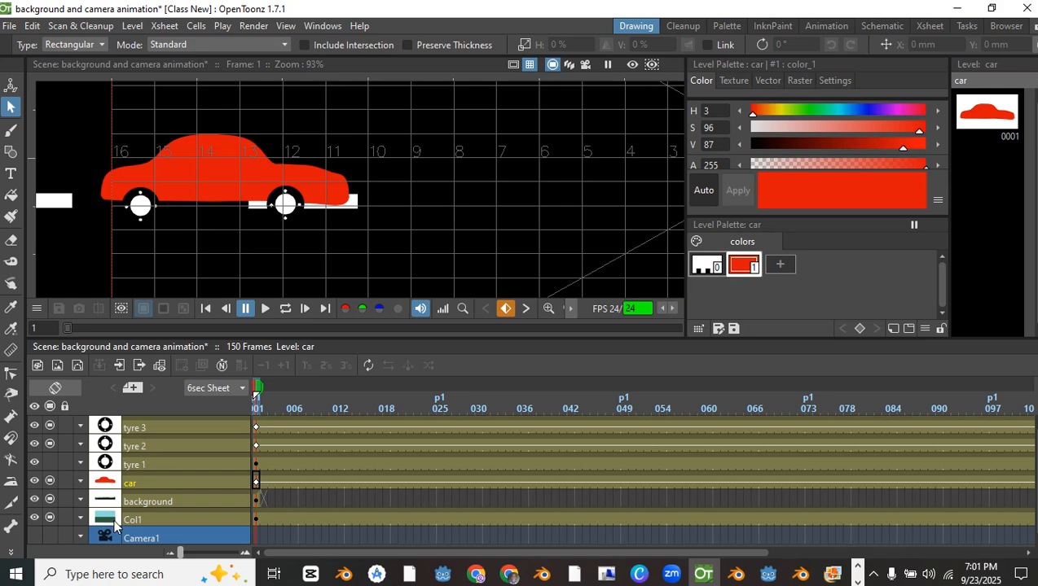
# Duplicate the background dash under the car's front and move the copy ahead of the car, about 56.53 mm across and 9.12 mm up
pyautogui.click(132, 501)
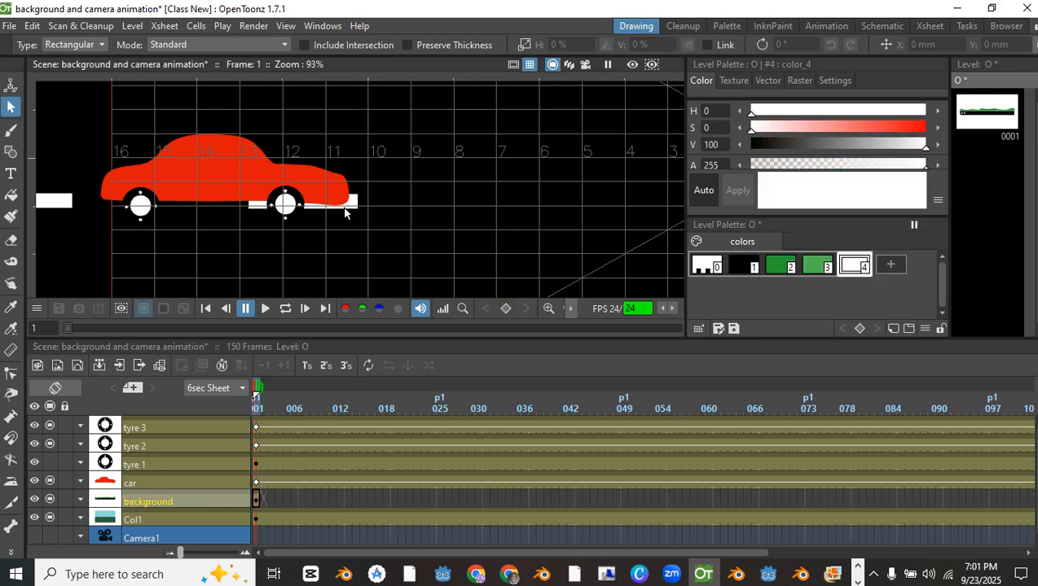
pyautogui.click(346, 208)
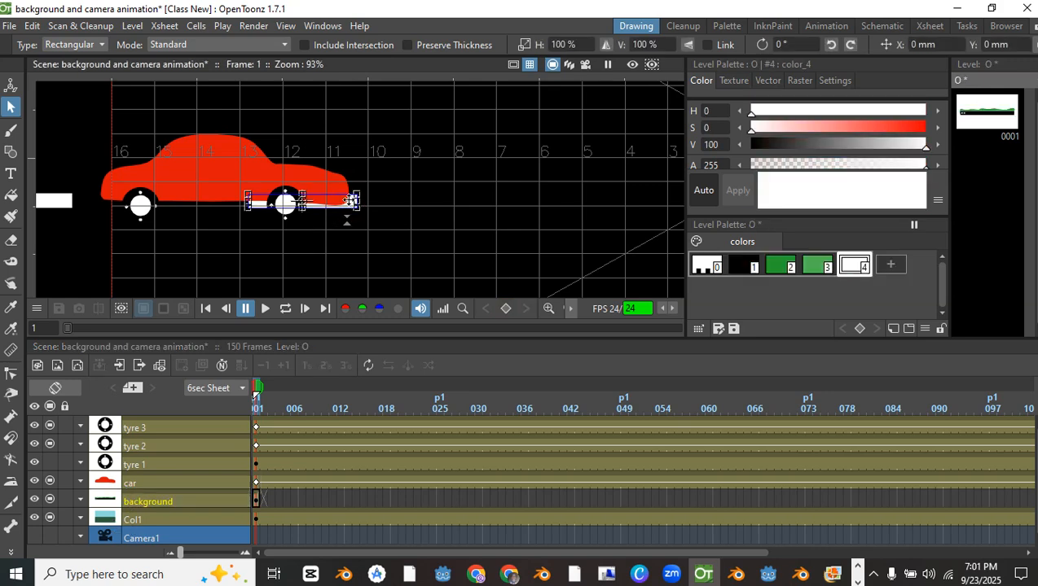
pyautogui.hotkey('ctrl', 'v')
pyautogui.moveTo(348, 220); pyautogui.dragTo(548, 187)
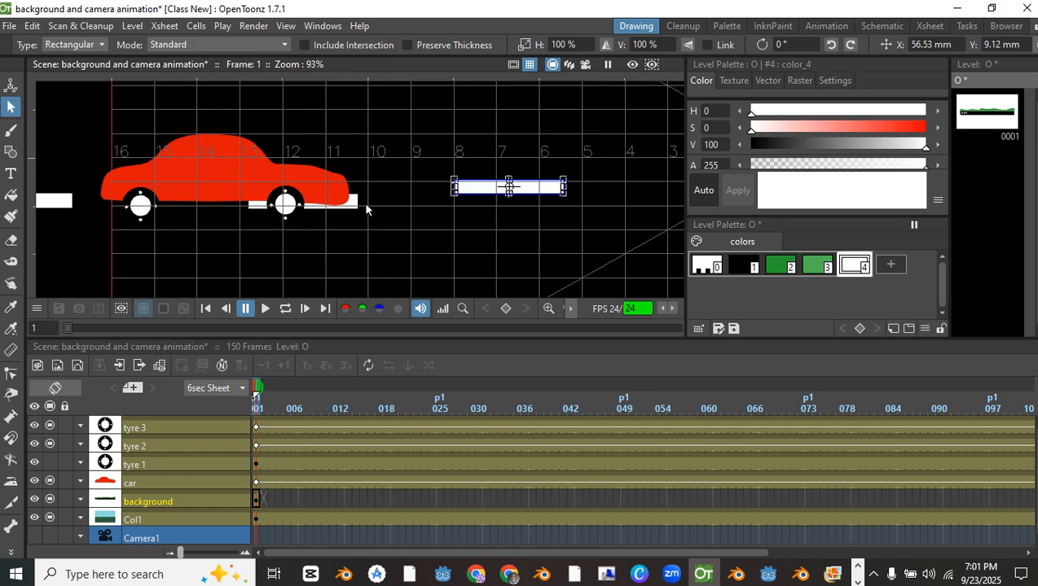
# Nudge the dash under the car's front up by about 3.81 mm
pyautogui.click(355, 203)
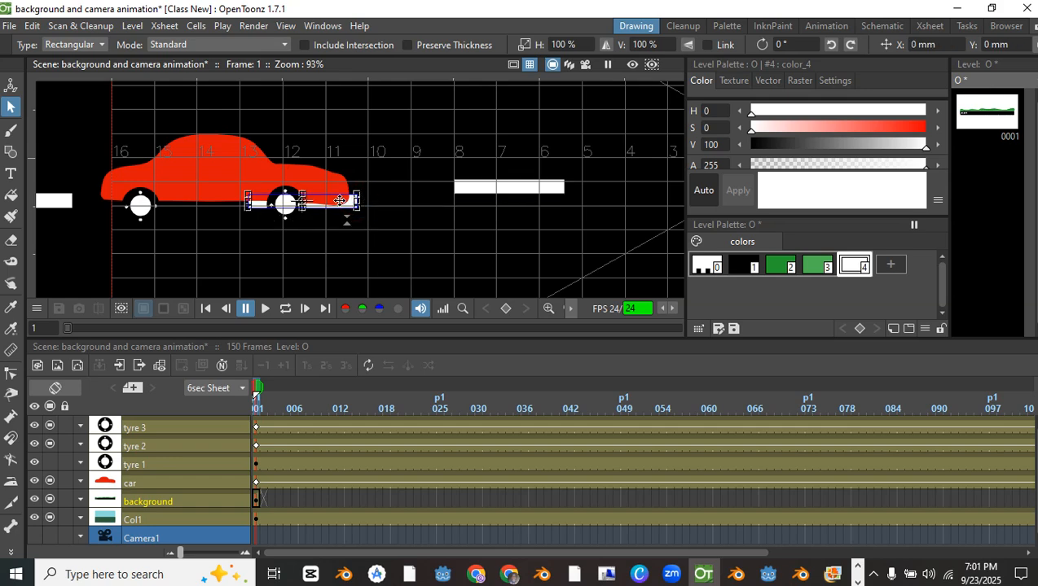
pyautogui.press('Up')
pyautogui.press('Up')
pyautogui.press('Up')
pyautogui.press('Up')
pyautogui.press('Up')
pyautogui.press('Up')
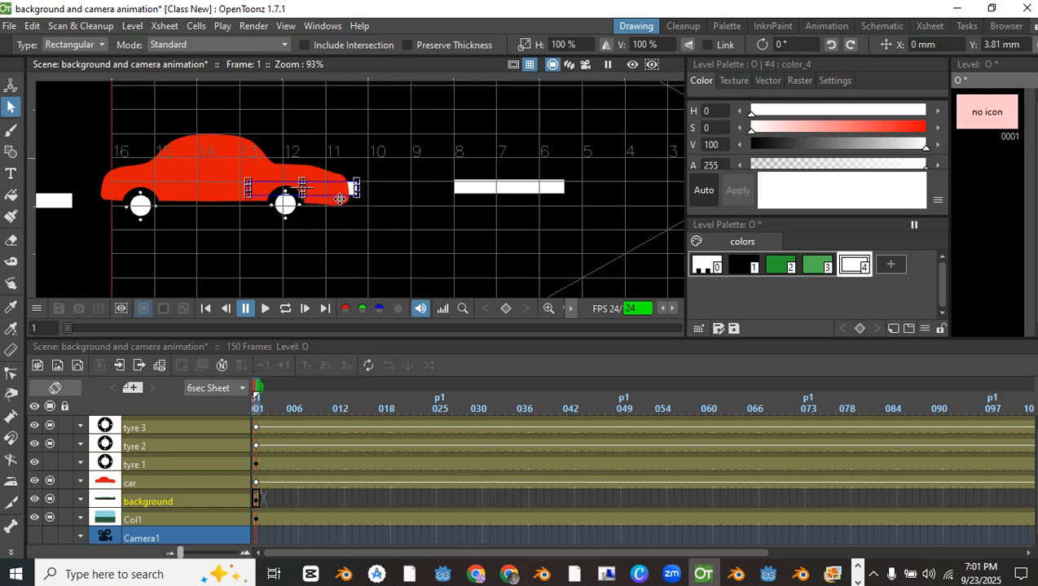
# Level the other dashes by lowering the one ahead of the car about 0.95 mm and raising the one behind it about 3.33 mm
pyautogui.click(531, 187)
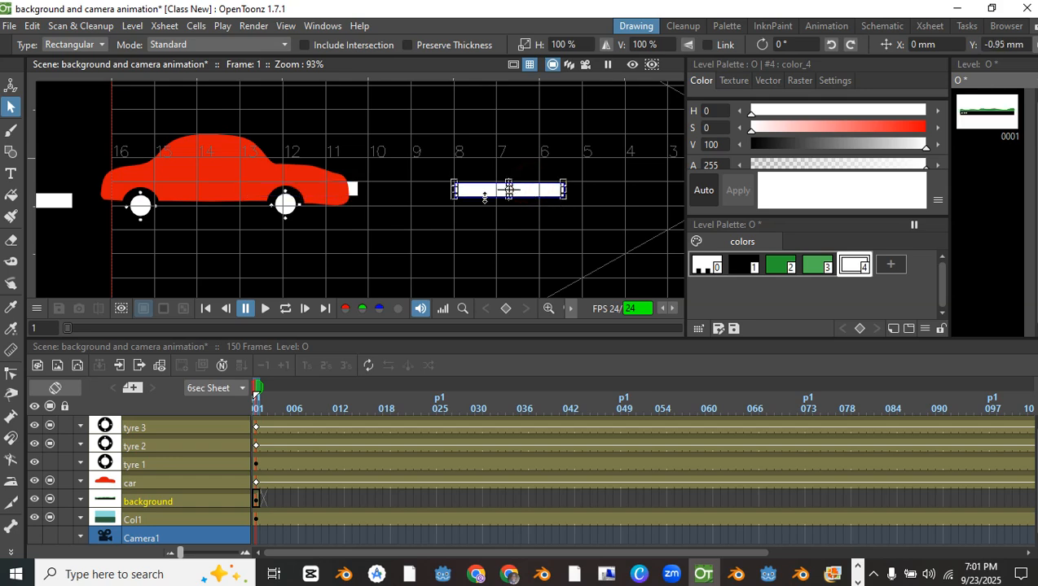
pyautogui.click(63, 202)
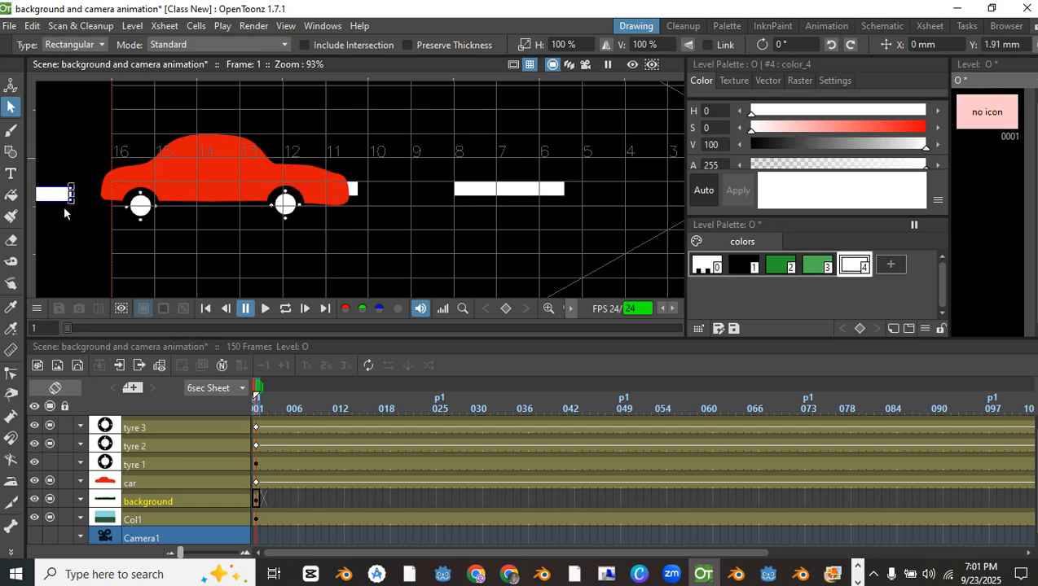
pyautogui.scroll(-2, 69, 206)
pyautogui.scroll(2, 77, 206)
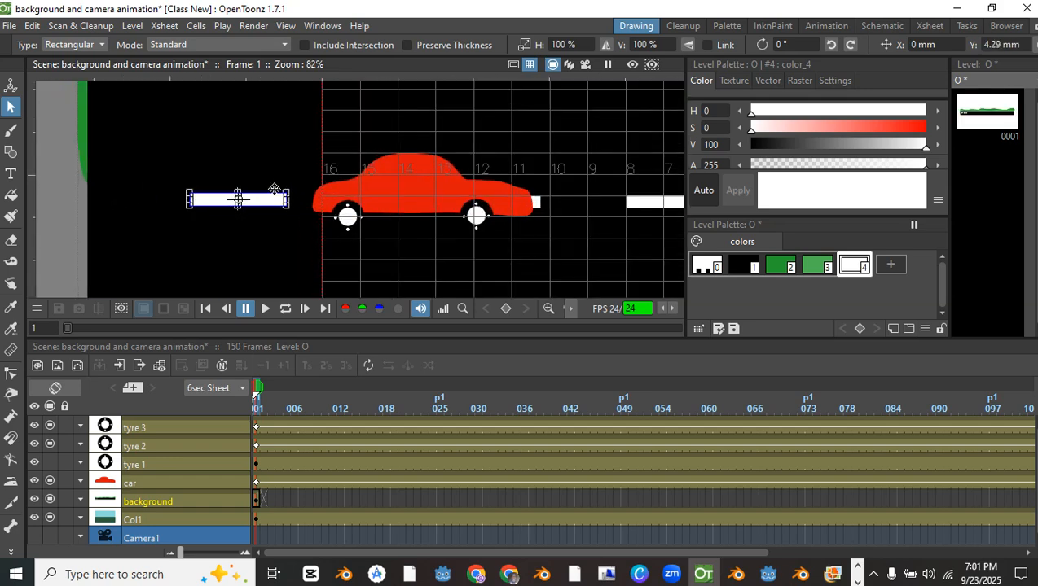
pyautogui.press('Down')
# Duplicate the white dash ahead of the car, leaving the copy just below the original
pyautogui.scroll(-2, 415, 238)
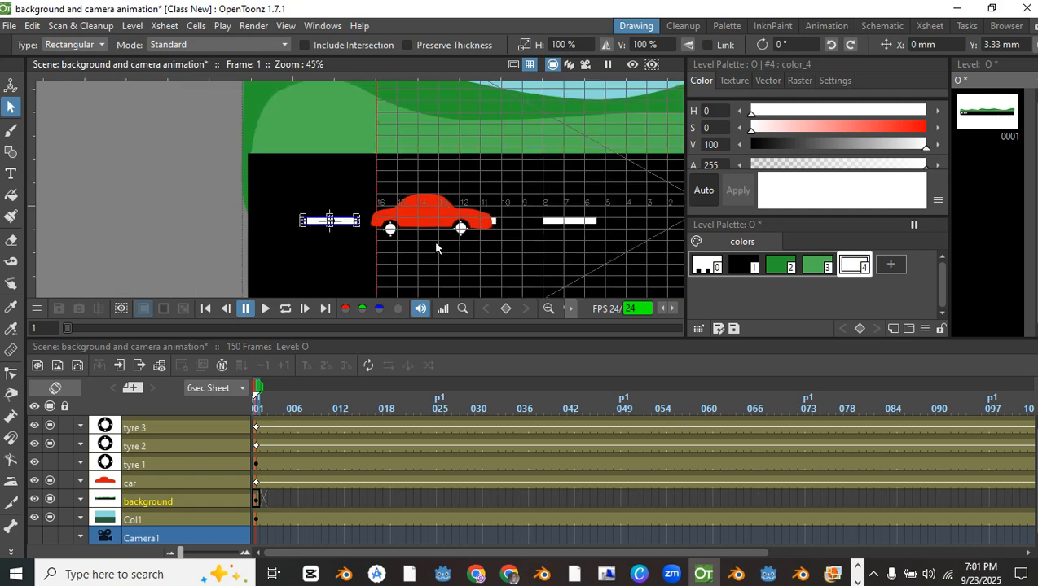
pyautogui.moveTo(432, 240); pyautogui.dragTo(203, 197)
pyautogui.click(326, 176)
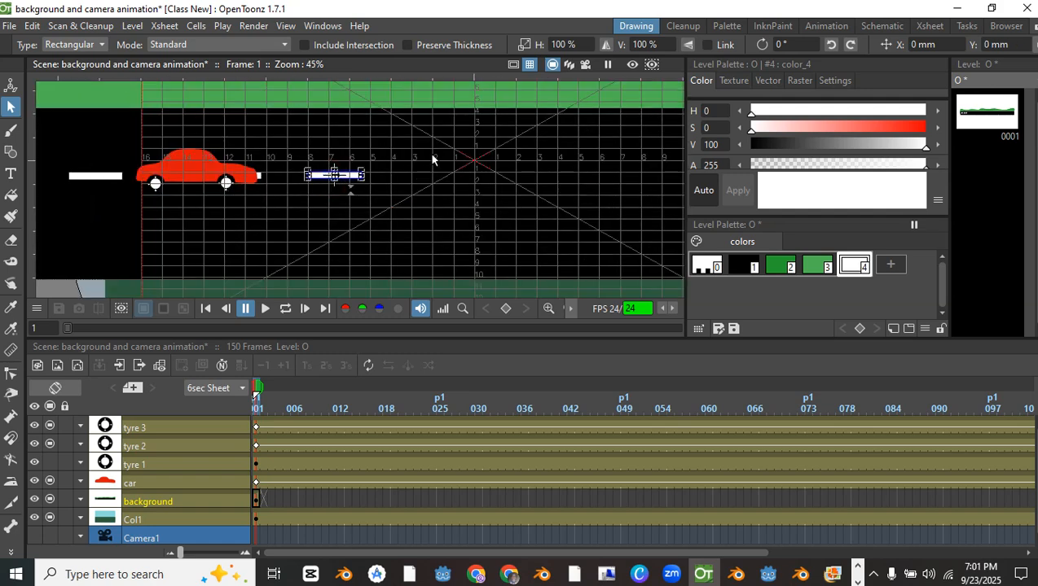
pyautogui.hotkey('shift', 'Right')
pyautogui.hotkey('shift', 'Down')
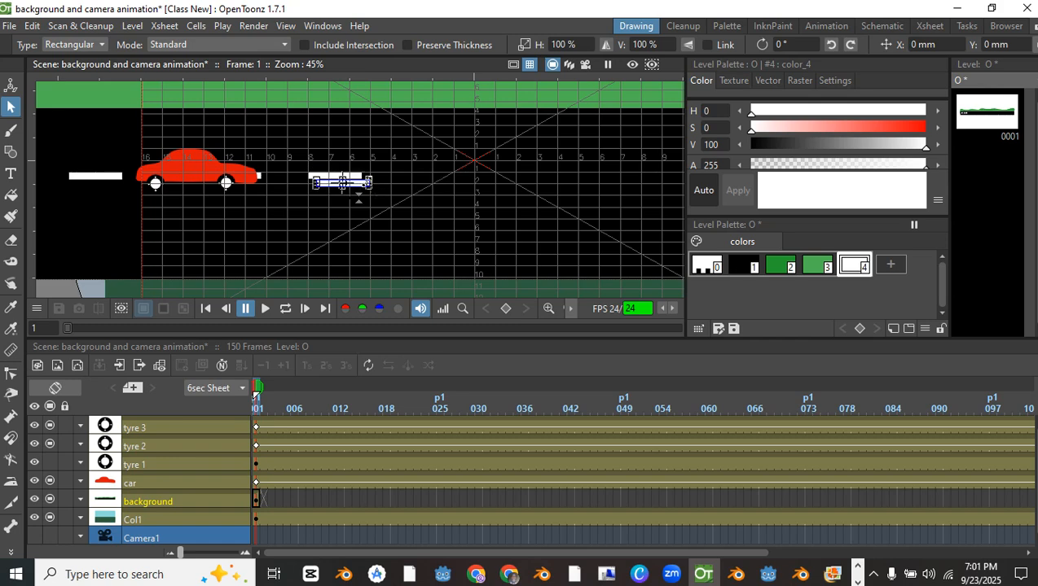
# Nudge the upper dash ahead of the car to the right by about 12.86 mm, lining its left end up with the 7 grid line
pyautogui.scroll(3, 356, 181)
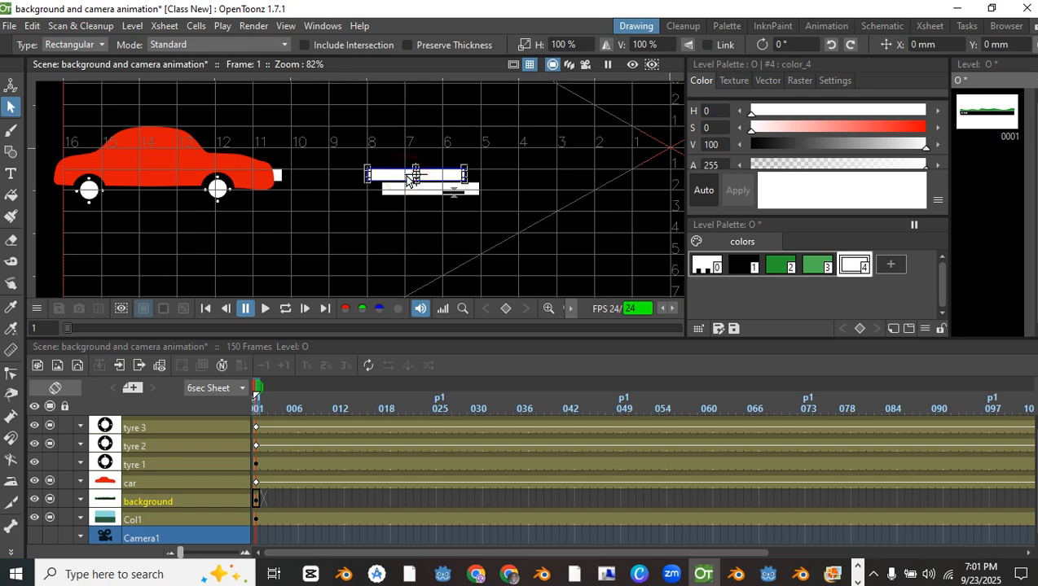
pyautogui.press('Right')
pyautogui.press('Right')
pyautogui.press('Right')
pyautogui.press('Right')
pyautogui.press('Right')
pyautogui.press('Right')
pyautogui.press('Right')
pyautogui.press('Right')
pyautogui.press('Right')
pyautogui.press('Right')
pyautogui.press('Right')
pyautogui.press('Right')
pyautogui.press('Right')
pyautogui.press('Right')
pyautogui.press('Right')
pyautogui.press('Right')
pyautogui.press('Right')
pyautogui.press('Right')
pyautogui.press('Right')
pyautogui.press('Right')
pyautogui.press('Right')
pyautogui.press('Right')
pyautogui.press('Right')
pyautogui.press('Right')
pyautogui.press('Right')
pyautogui.press('Right')
pyautogui.press('Right')
pyautogui.press('Right')
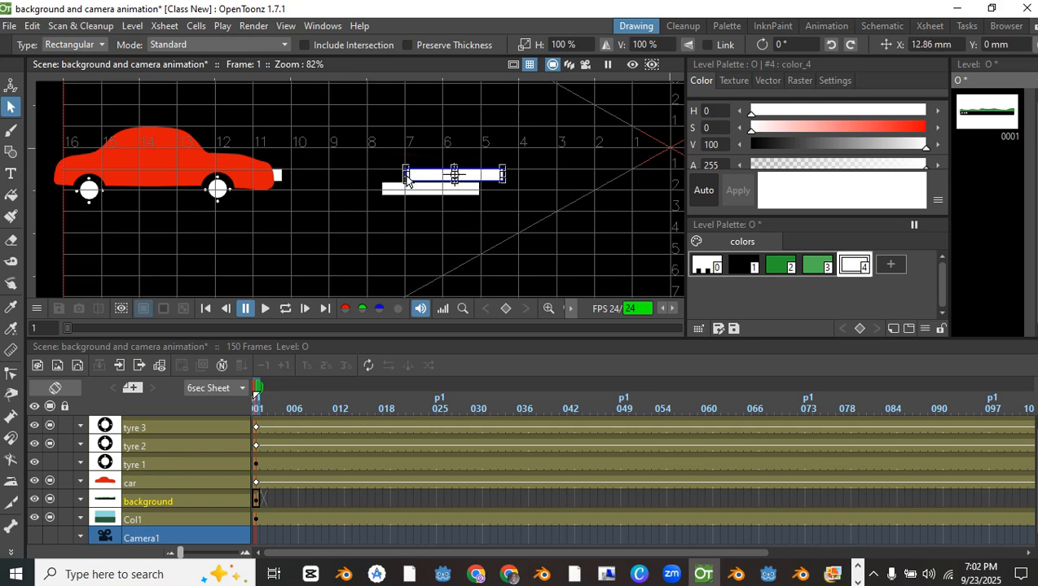
pyautogui.press('Left')
pyautogui.press('Left')
# Nudge the dash under the car's front to the right by about 3 mm, lining its right end up with the 10 grid line
pyautogui.click(277, 177)
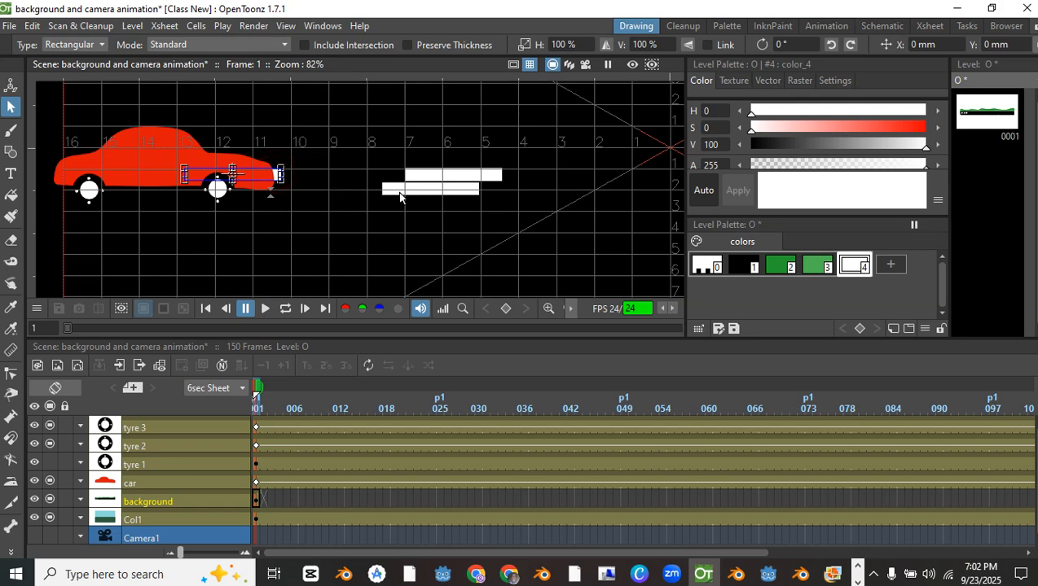
pyautogui.press('Right')
pyautogui.press('Right')
pyautogui.press('Right')
pyautogui.press('Right')
pyautogui.press('Right')
pyautogui.press('Right')
pyautogui.press('Right')
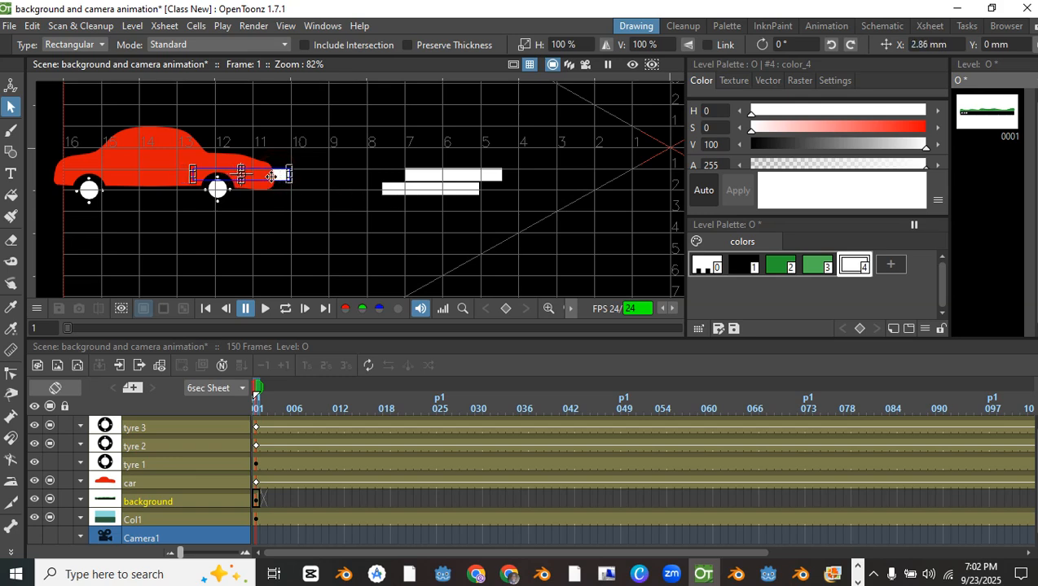
# Move the lower dash copy about 83.75 mm right and 4.63 mm up, placing it level with the other dashes at the 1 grid line
pyautogui.click(392, 189)
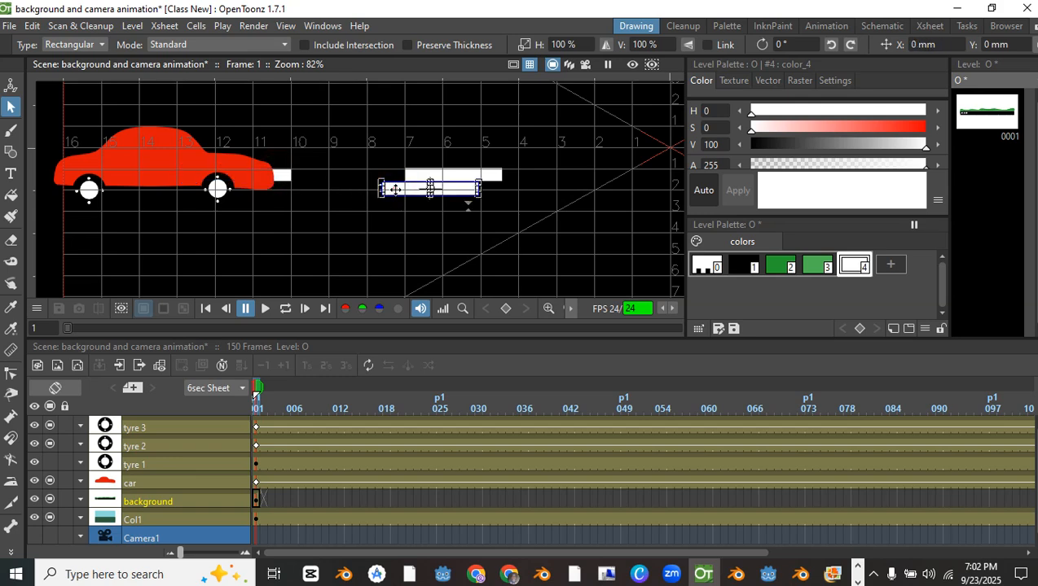
pyautogui.moveTo(395, 189); pyautogui.dragTo(641, 175)
pyautogui.moveTo(511, 184); pyautogui.dragTo(384, 186)
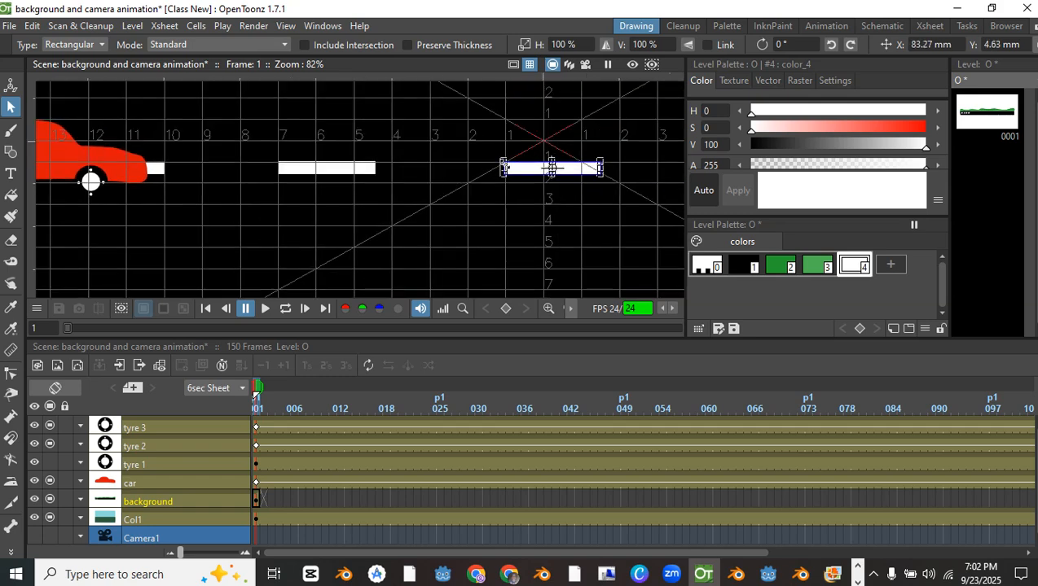
pyautogui.press('Left')
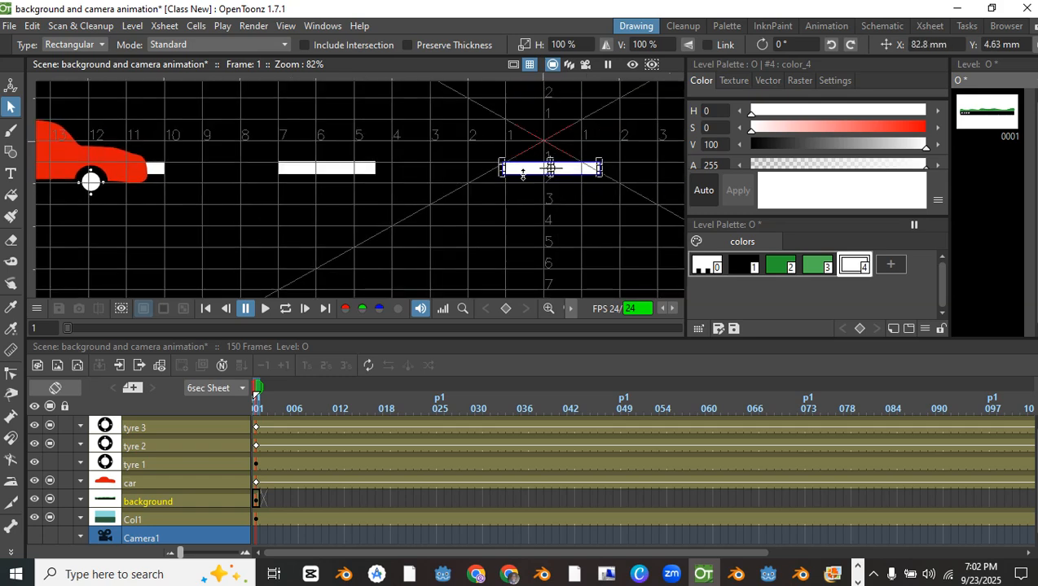
pyautogui.press('Up')
pyautogui.press('Left')
pyautogui.press('Down')
pyautogui.press('Right')
pyautogui.press('Right')
pyautogui.press('Right')
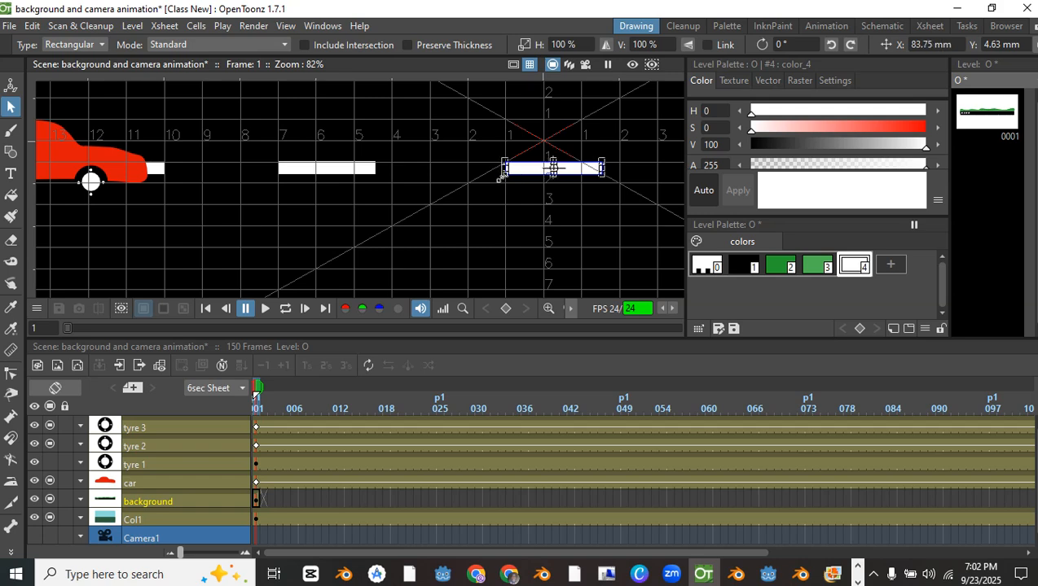
# Lower the middle dash by about 0.48 mm and duplicate all three dashes together, leaving the copies just below the originals
pyautogui.click(345, 173)
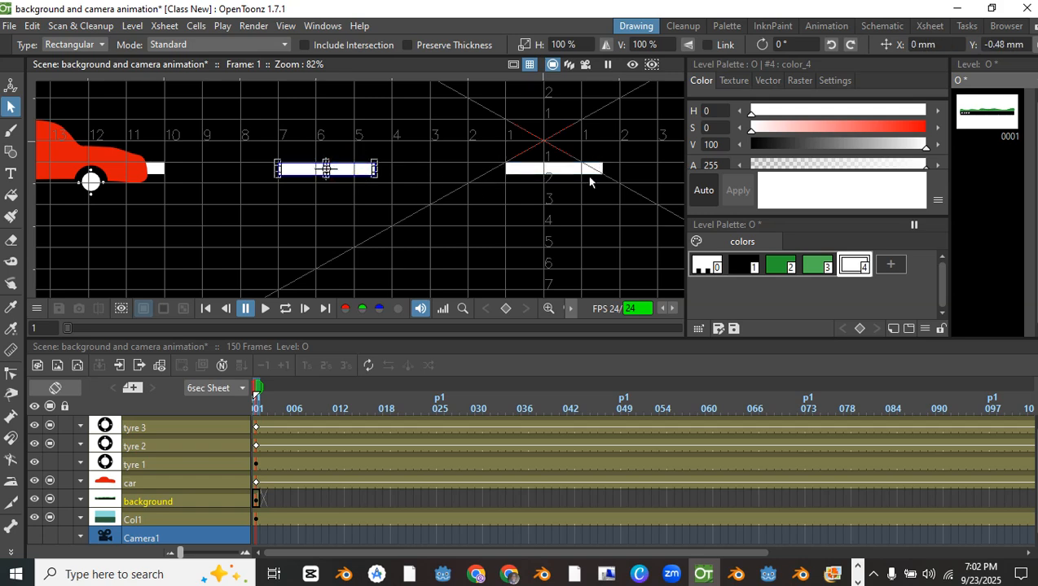
pyautogui.click(560, 171)
pyautogui.keyDown('shift'); pyautogui.click(354, 171); pyautogui.keyUp('shift')
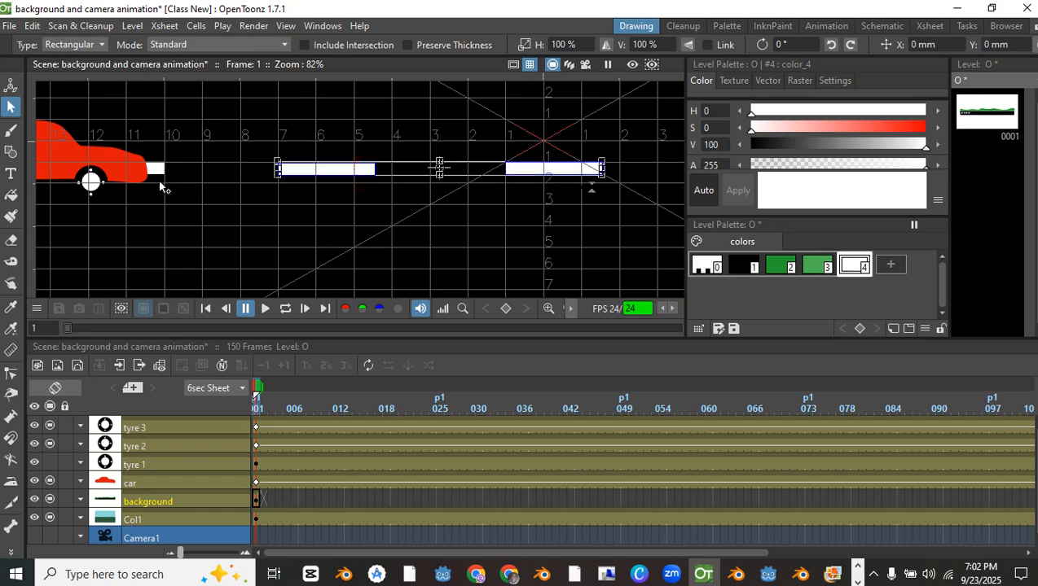
pyautogui.scroll(-3, 158, 177)
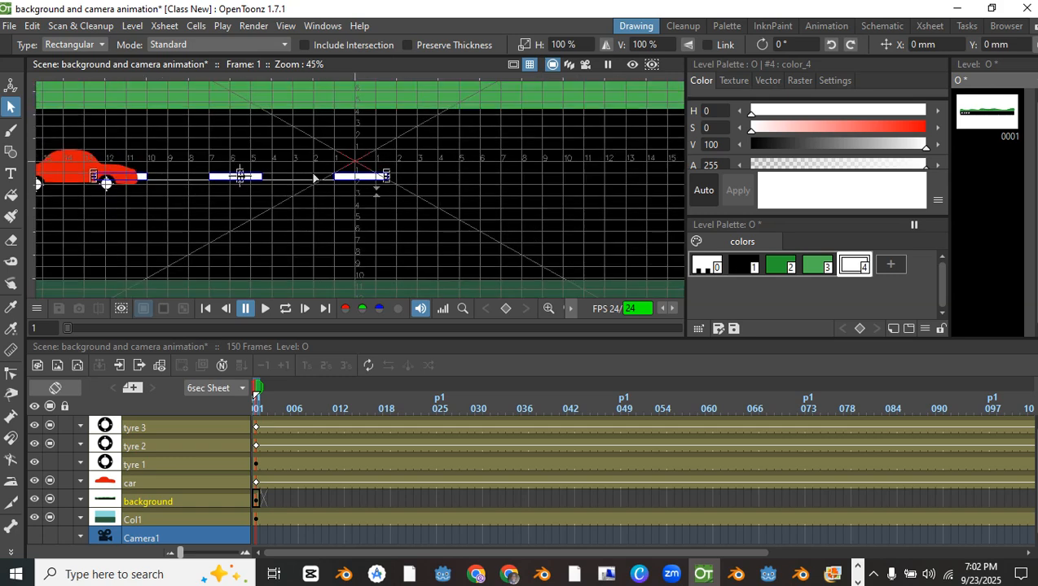
pyautogui.moveTo(314, 178); pyautogui.dragTo(326, 184)
pyautogui.scroll(3, 347, 187)
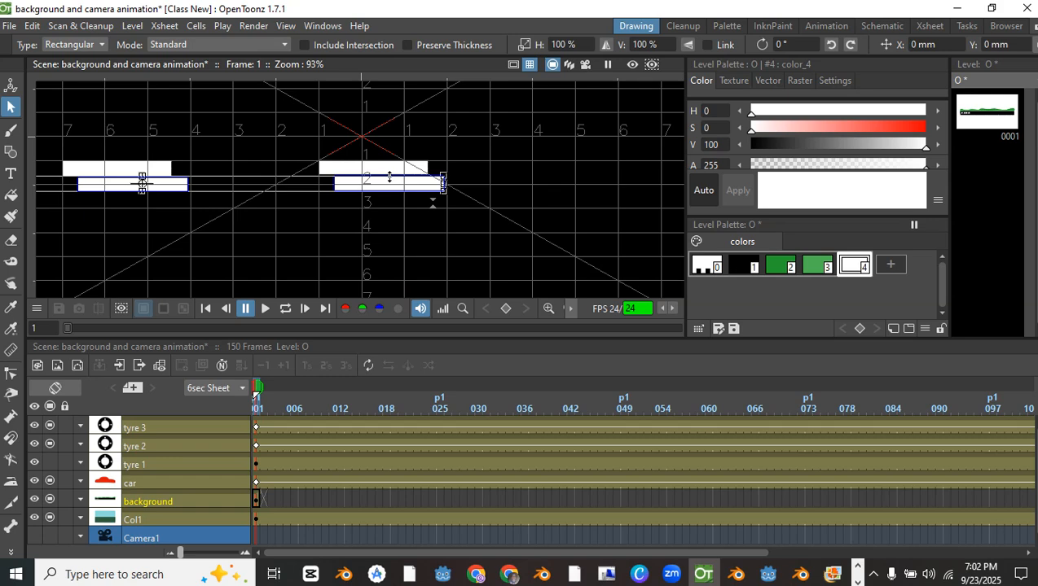
# Move the three copied dashes about 218.6 mm right and 4.79 mm up, continuing the row from the 5 grid line
pyautogui.moveTo(389, 177); pyautogui.dragTo(816, 161)
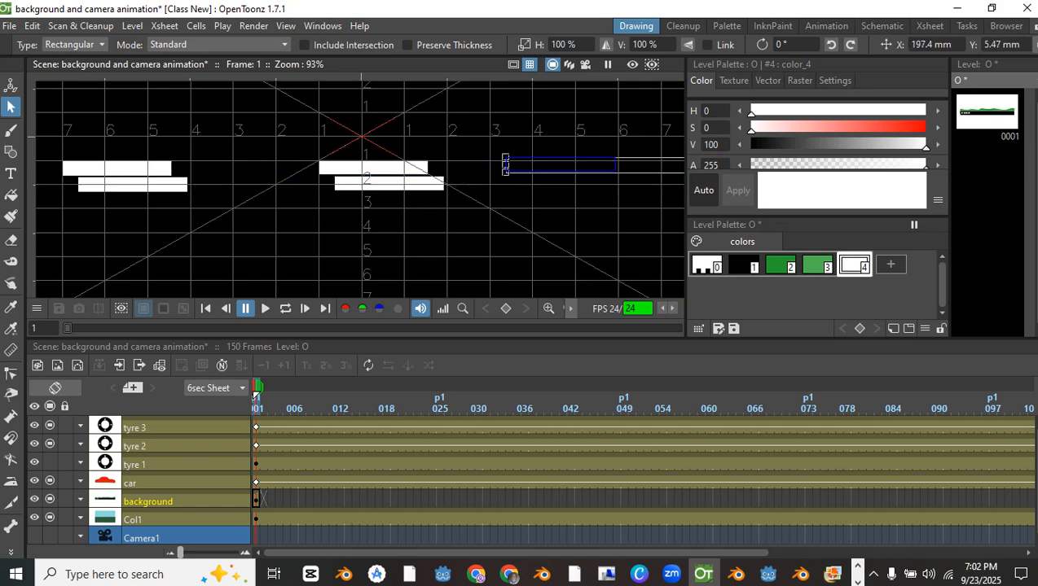
pyautogui.moveTo(570, 165); pyautogui.dragTo(644, 167)
pyautogui.scroll(2, 611, 166)
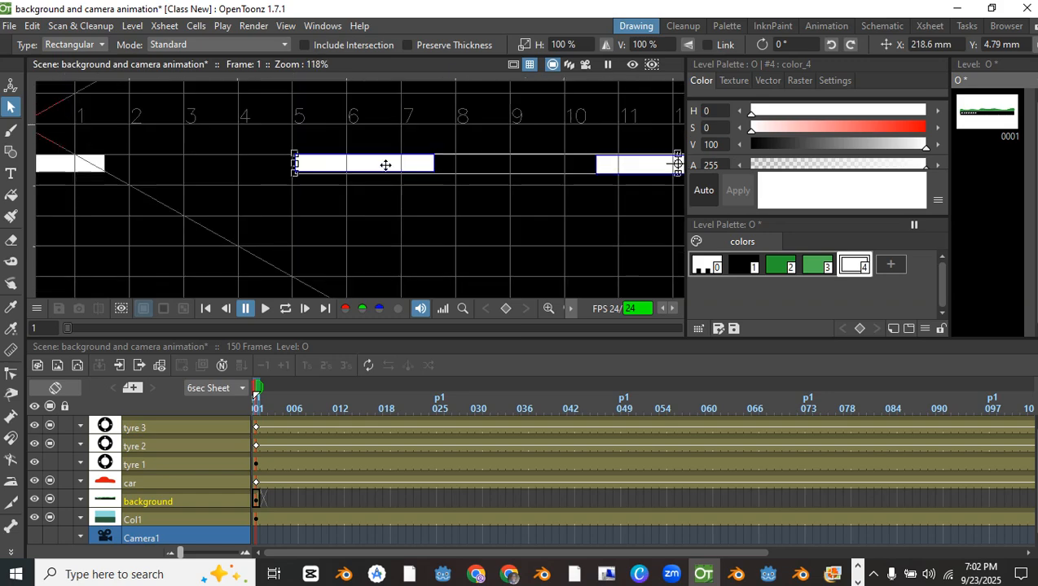
pyautogui.scroll(-4, 561, 167)
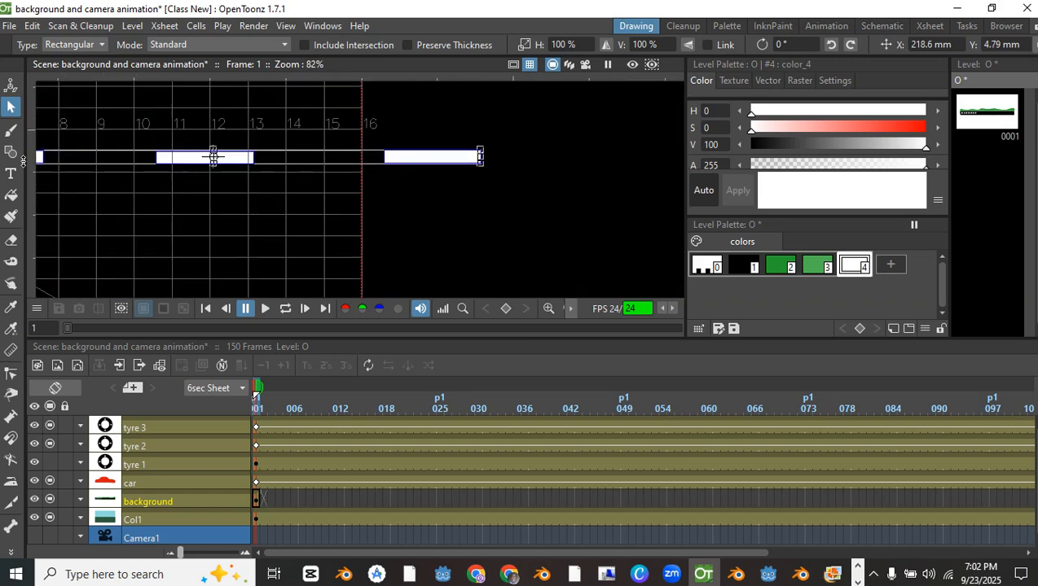
pyautogui.scroll(-5, 594, 211)
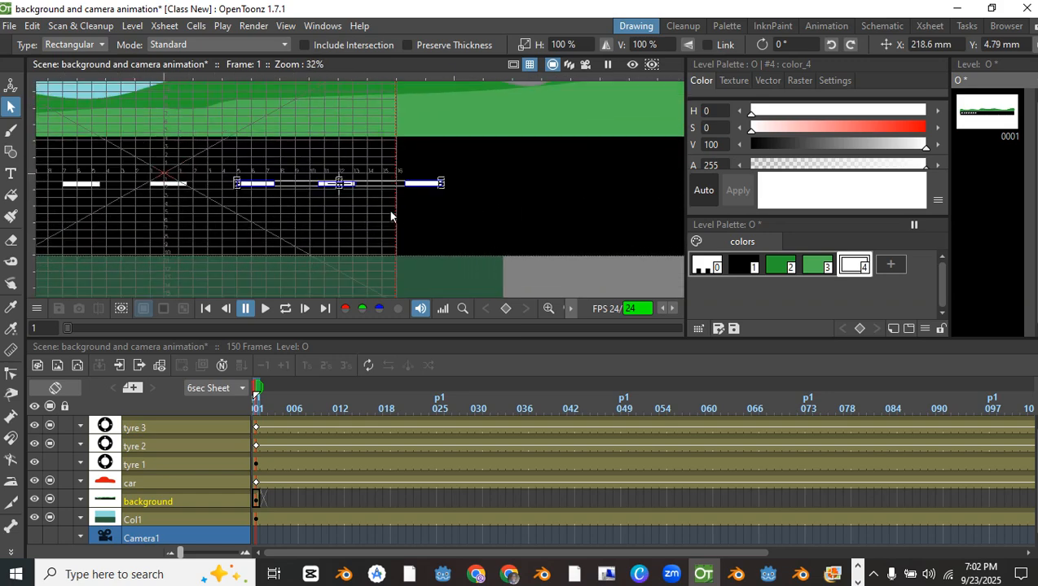
# Paste a copy of the three selected lane dashes and move it beyond the last dash, to about X 434 mm, Y 10.5 mm
pyautogui.moveTo(441, 202); pyautogui.dragTo(258, 213)
pyautogui.scroll(2, 257, 213)
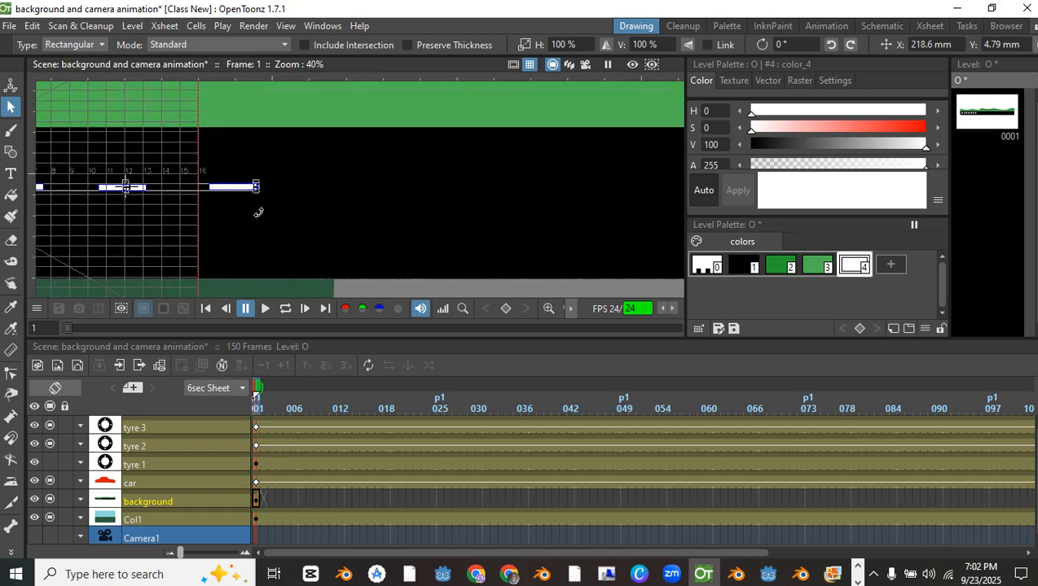
pyautogui.hotkey('ctrl', 'v')
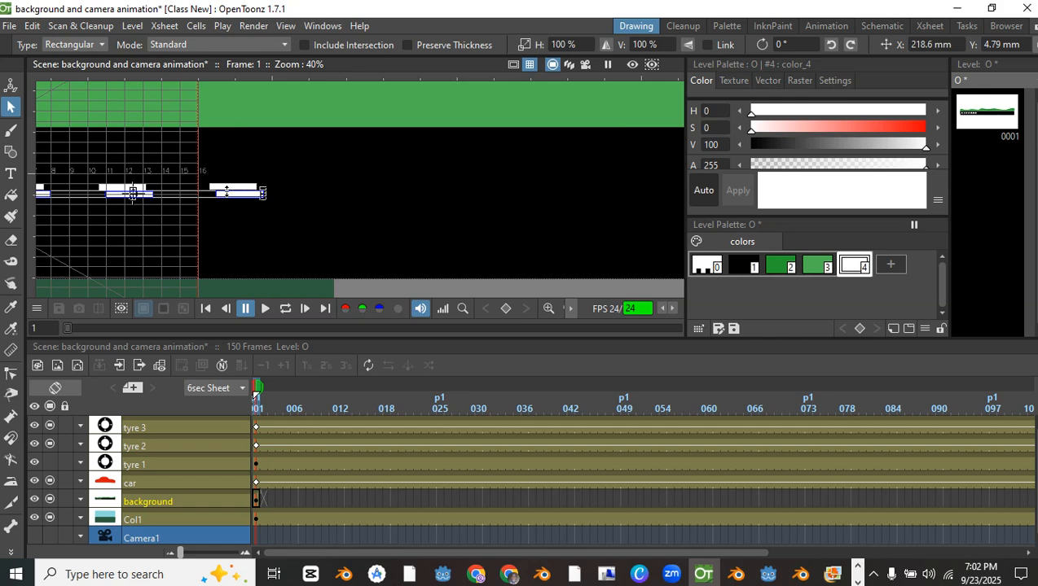
pyautogui.scroll(2, 226, 191)
pyautogui.moveTo(226, 192); pyautogui.dragTo(649, 176)
pyautogui.scroll(3, 648, 177)
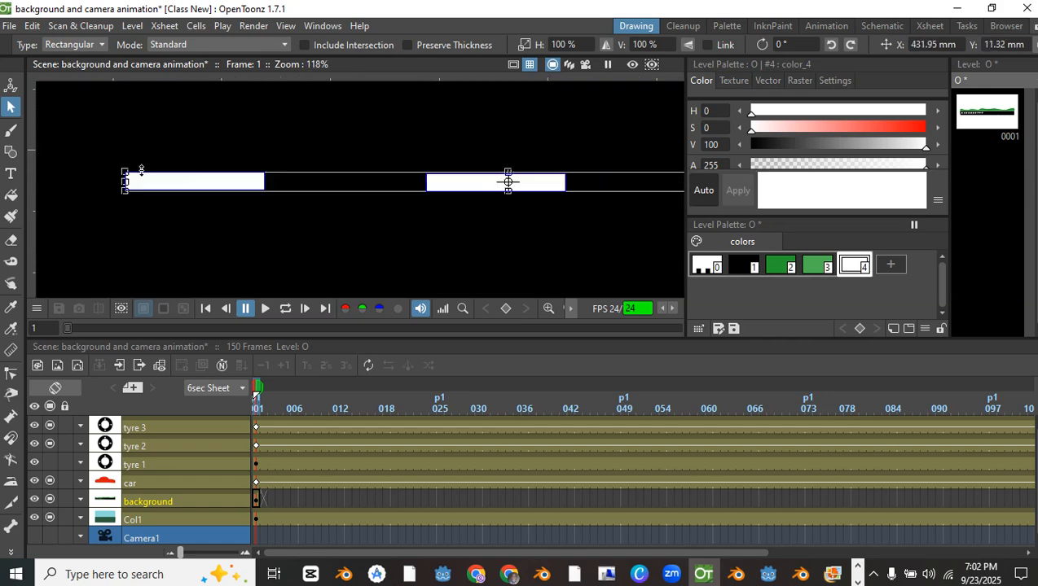
pyautogui.scroll(-3, 142, 170)
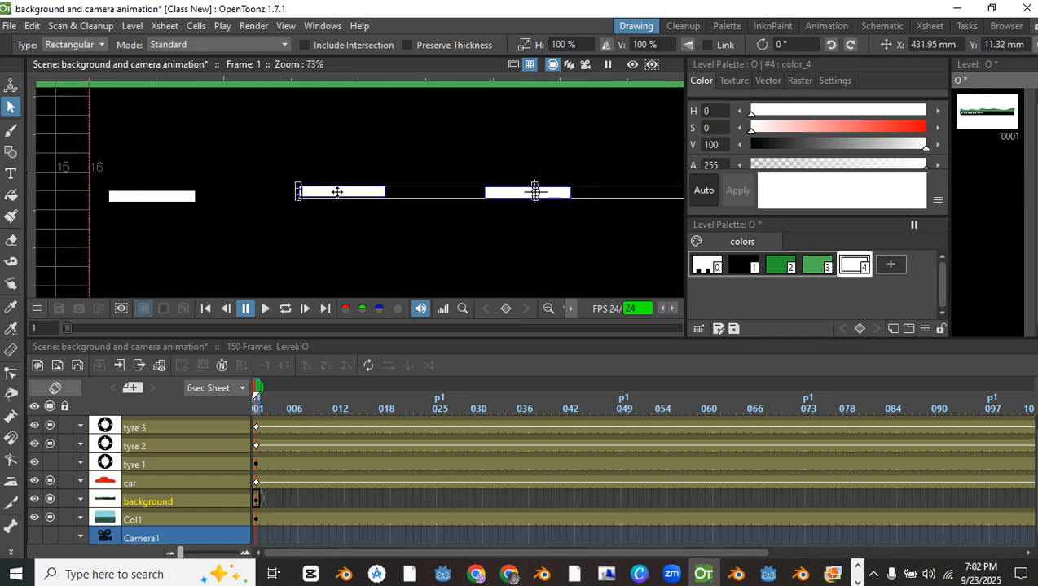
pyautogui.moveTo(344, 194)
pyautogui.mouseDown()
pyautogui.moveTo(326, 194)
pyautogui.moveTo(349, 195)
pyautogui.mouseUp()
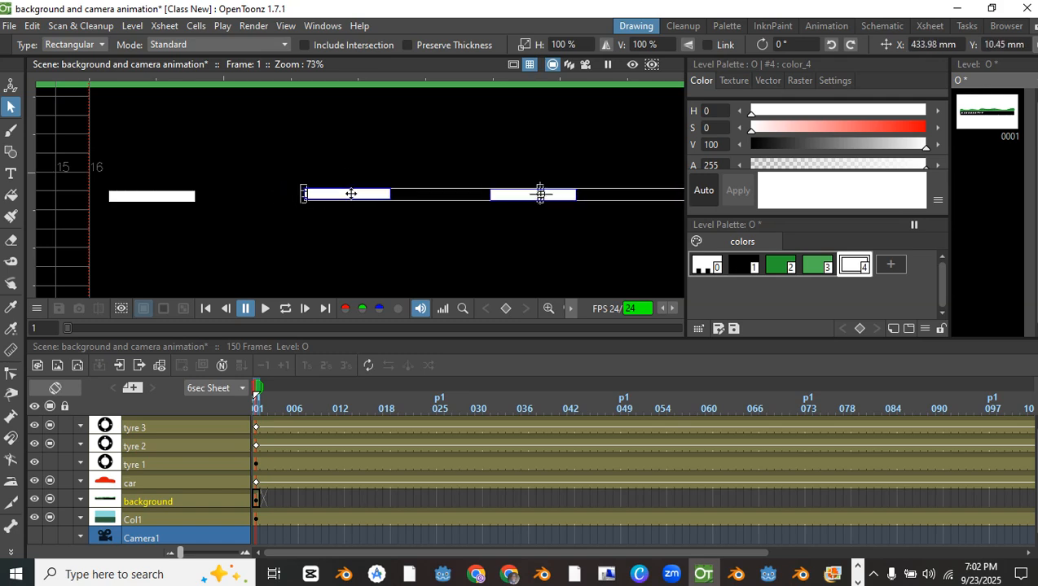
# Fine-tune the pasted three dashes to X 446.84 mm, Y 9.5 mm so they line up evenly with the lane row
pyautogui.scroll(-3, 349, 194)
pyautogui.scroll(-3, 144, 175)
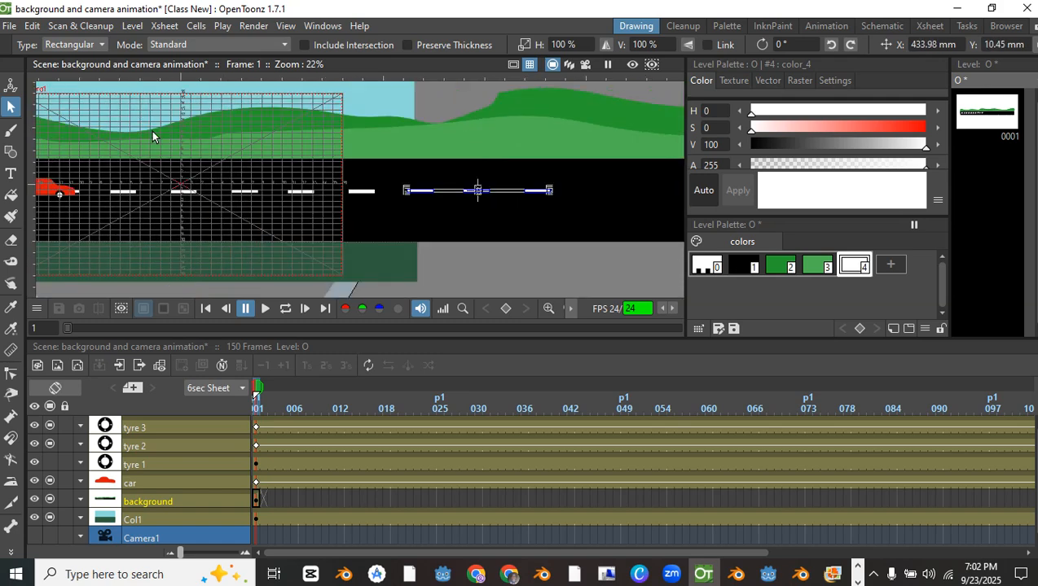
pyautogui.scroll(3, 460, 165)
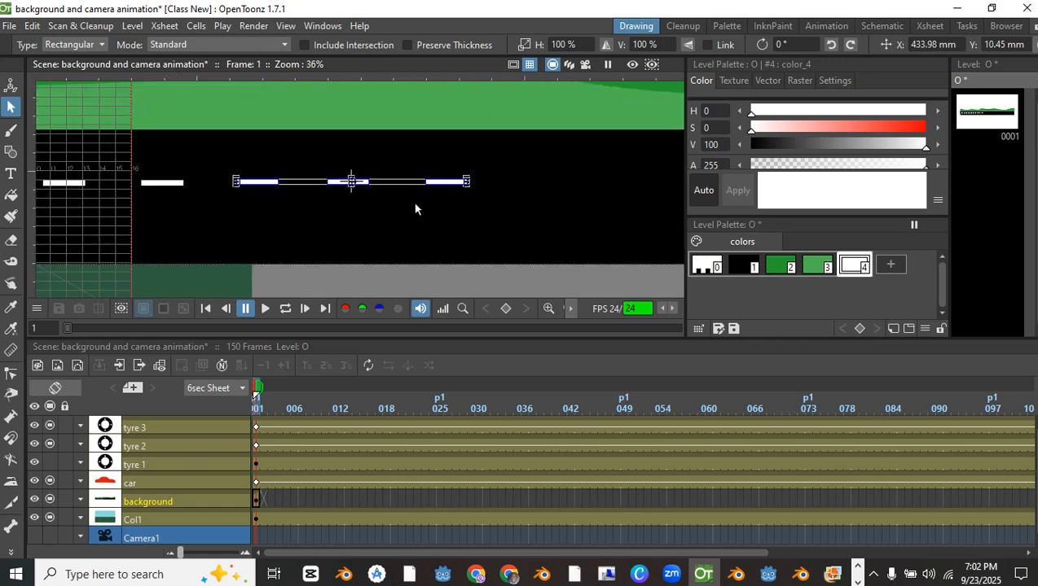
pyautogui.scroll(3, 396, 203)
pyautogui.moveTo(369, 171); pyautogui.dragTo(358, 175)
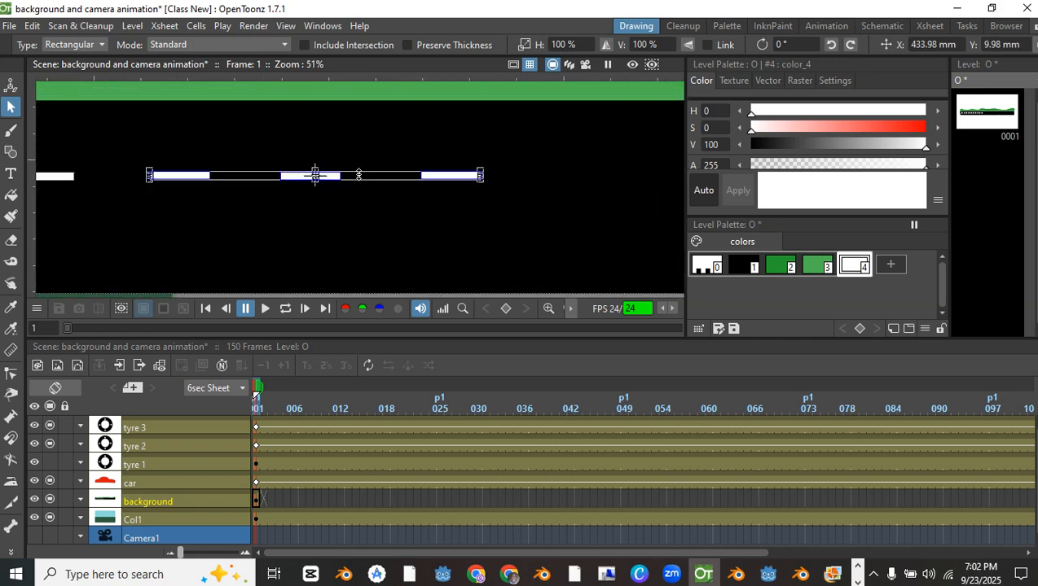
pyautogui.scroll(-3, 261, 178)
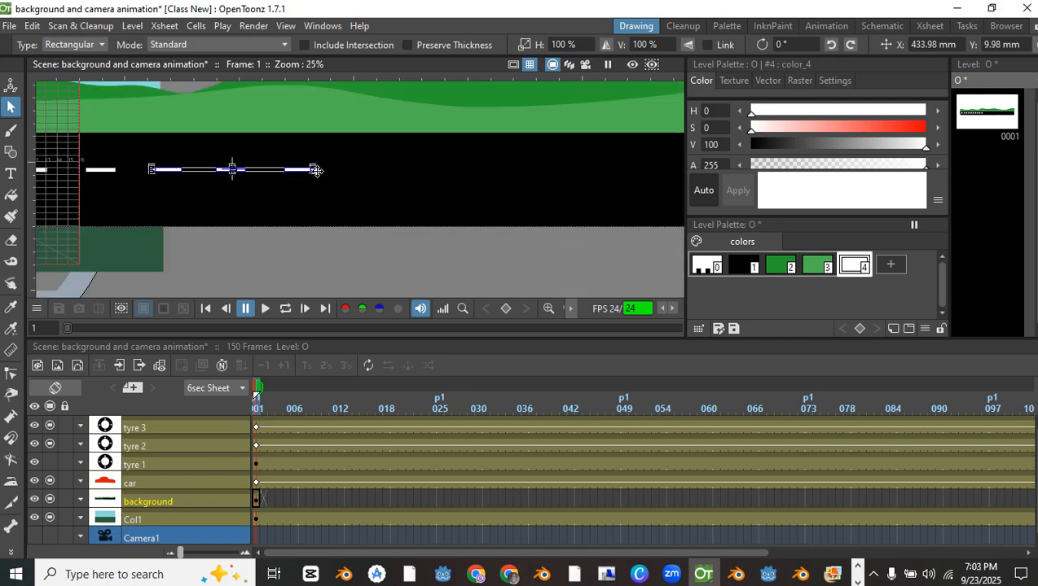
pyautogui.scroll(1, 316, 170)
pyautogui.hotkey('ctrl', 'z')
pyautogui.scroll(-3, 317, 170)
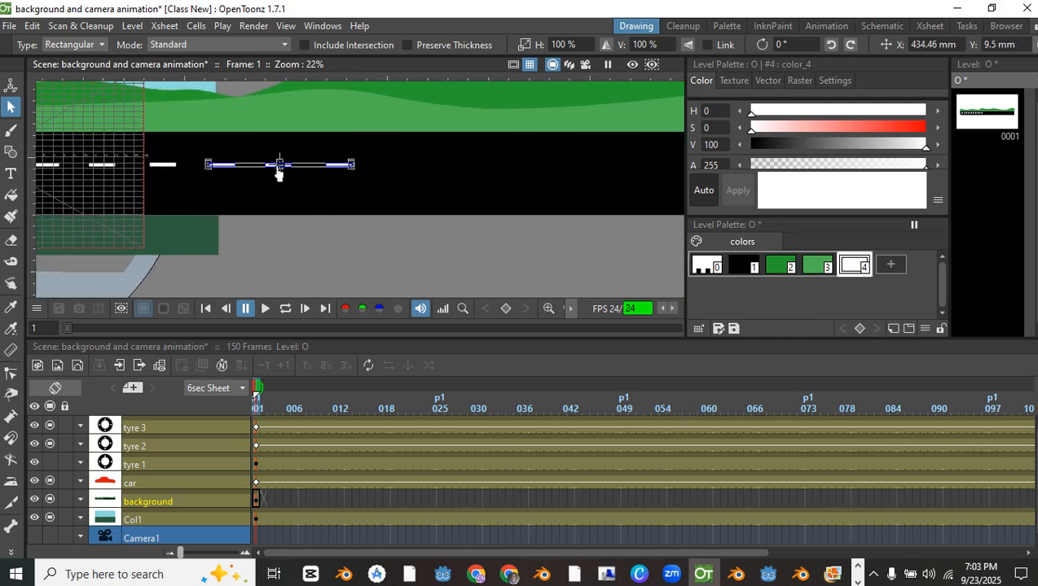
pyautogui.press('Right')
pyautogui.press('Right')
pyautogui.press('Right')
pyautogui.press('Right')
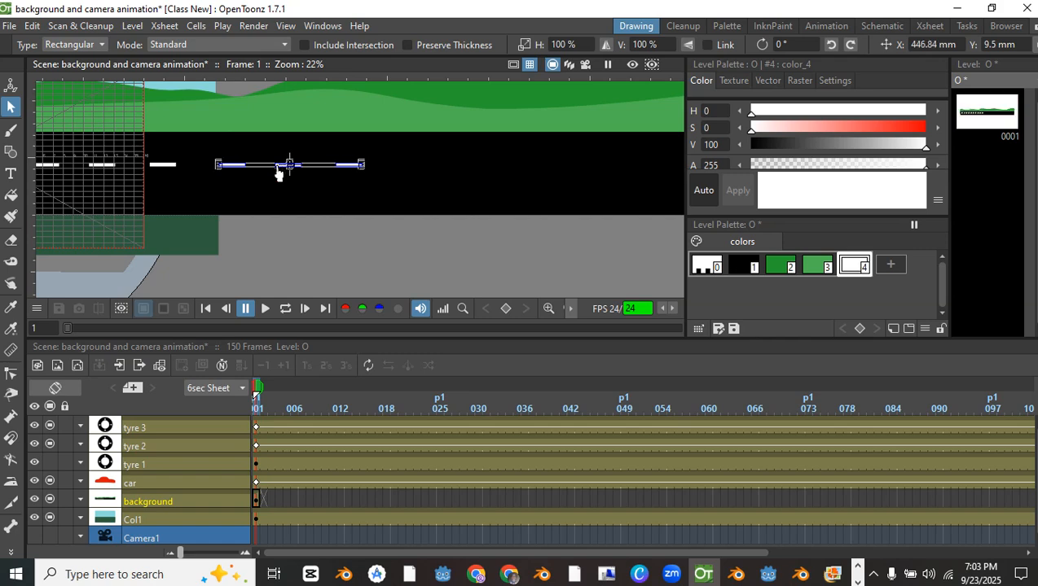
# Add the five preceding lane dashes to the selection and paste a copy of all eight dashes
pyautogui.keyDown('shift'); pyautogui.click(169, 165); pyautogui.keyUp('shift')
pyautogui.hscroll(-3, 169, 164)
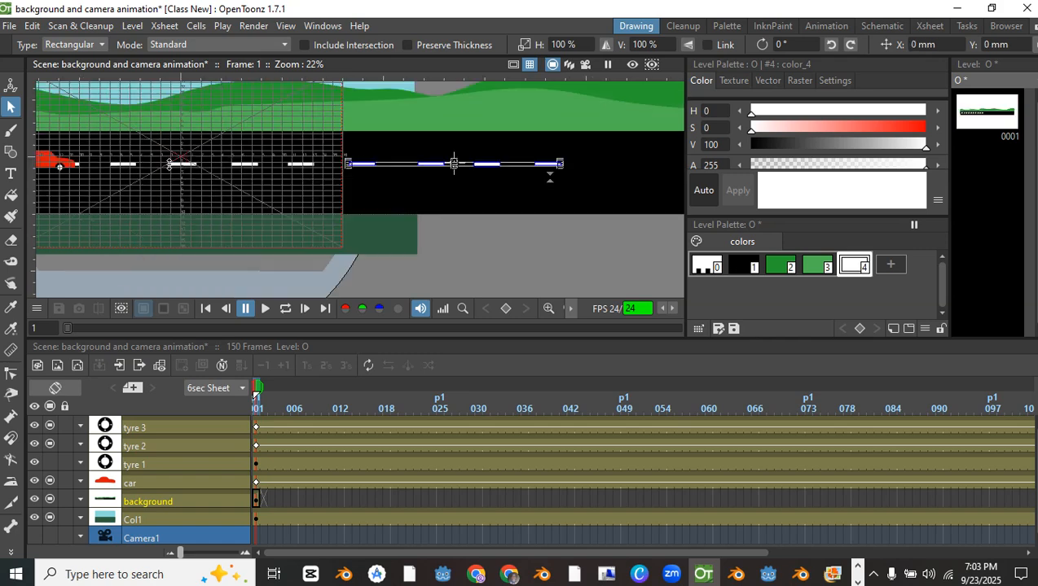
pyautogui.keyDown('shift'); pyautogui.click(308, 168); pyautogui.keyUp('shift')
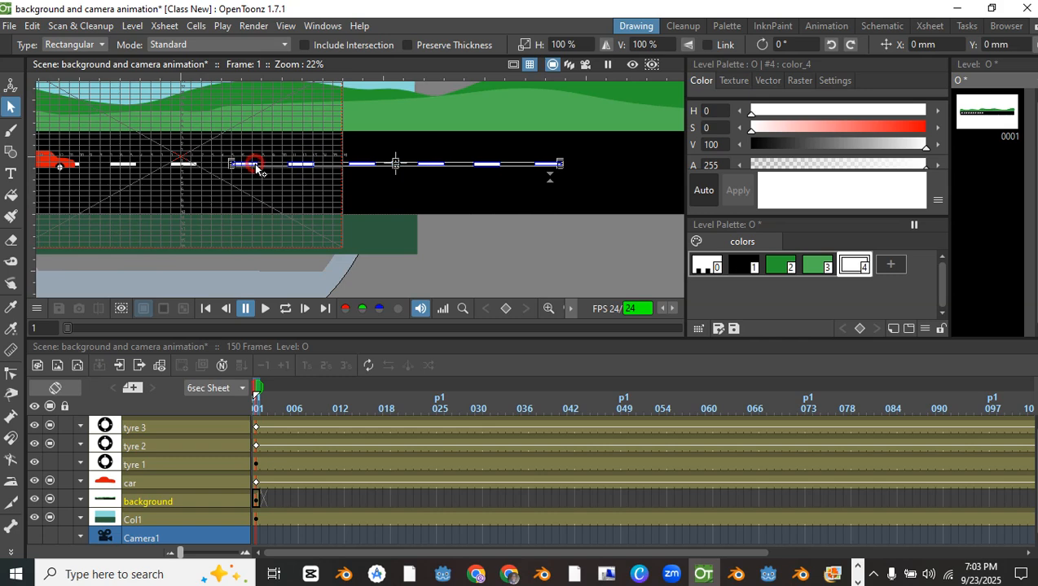
pyautogui.keyDown('shift'); pyautogui.click(248, 167); pyautogui.keyUp('shift')
pyautogui.keyDown('shift'); pyautogui.click(195, 167); pyautogui.keyUp('shift')
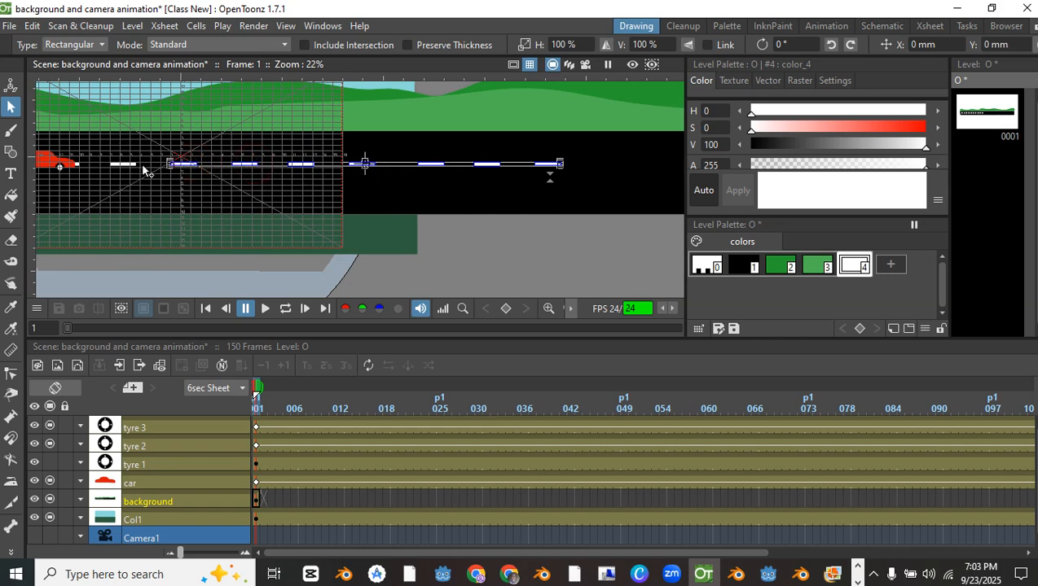
pyautogui.keyDown('shift'); pyautogui.click(131, 166); pyautogui.keyUp('shift')
pyautogui.scroll(-2, 262, 196)
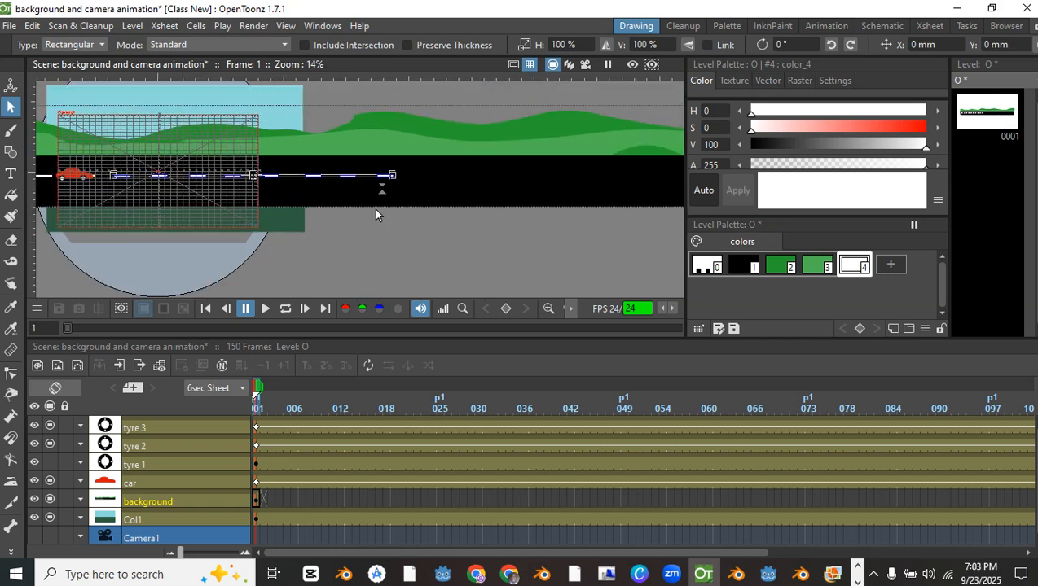
pyautogui.scroll(-2, 281, 203)
pyautogui.scroll(1, 351, 201)
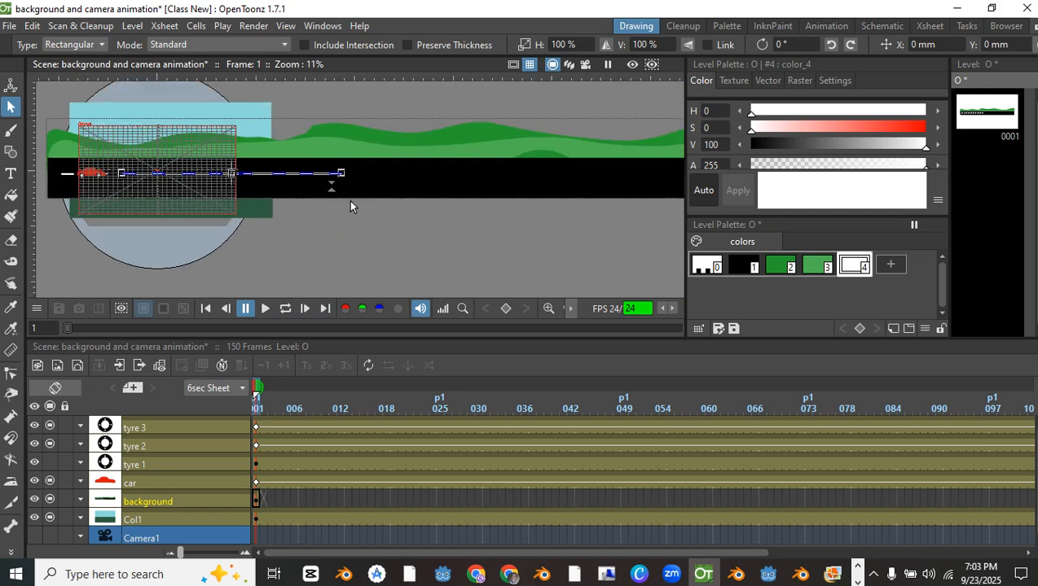
pyautogui.scroll(5, 348, 199)
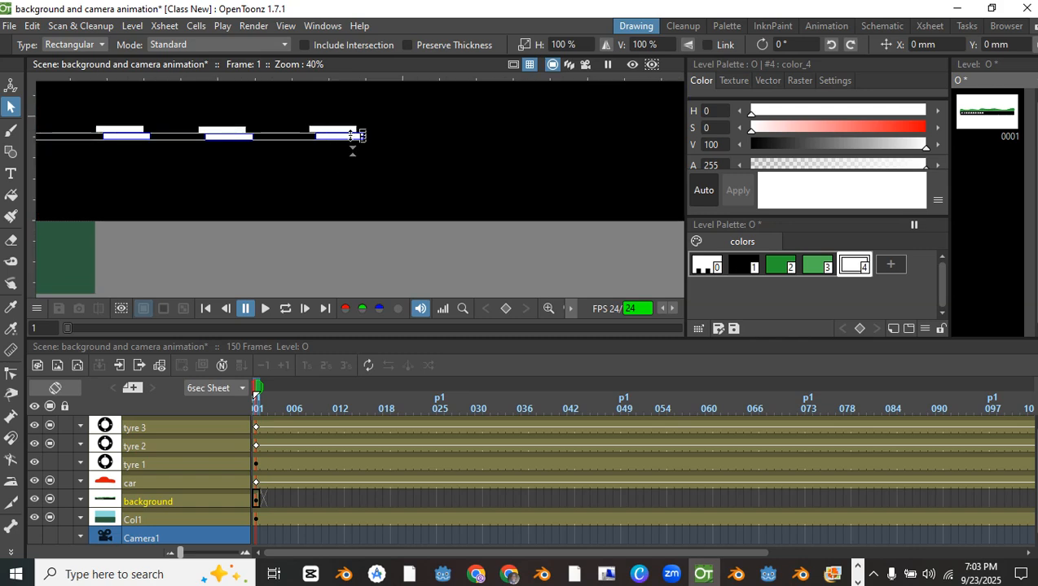
pyautogui.scroll(2, 352, 135)
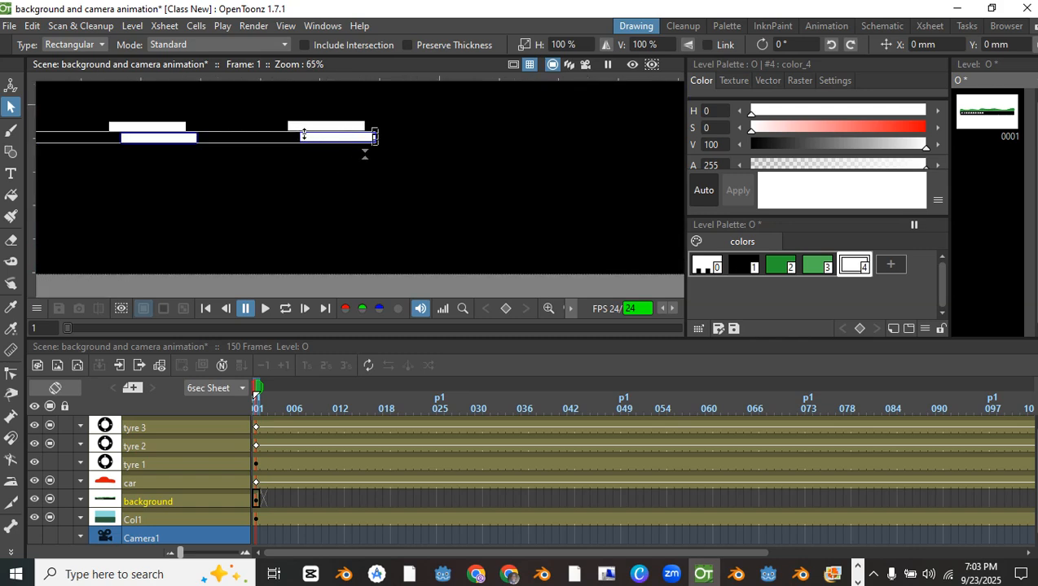
# Move the pasted eight dashes past the end of the lane row, adjusting their position to X 607.2 mm, Y 4.25 mm
pyautogui.moveTo(340, 137); pyautogui.dragTo(521, 124)
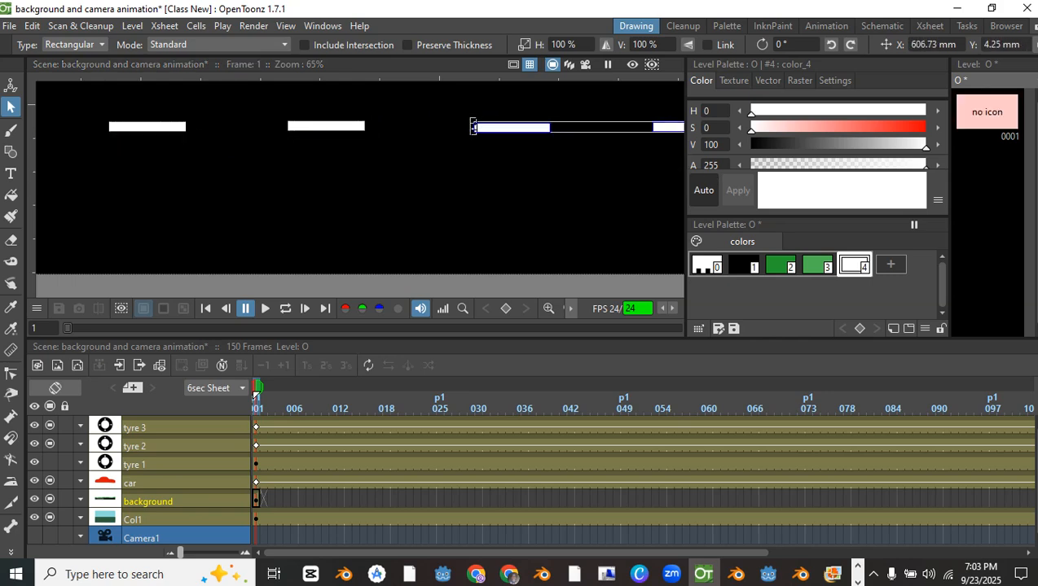
pyautogui.hotkey('ctrl', 'z')
pyautogui.hotkey('ctrl', 'z')
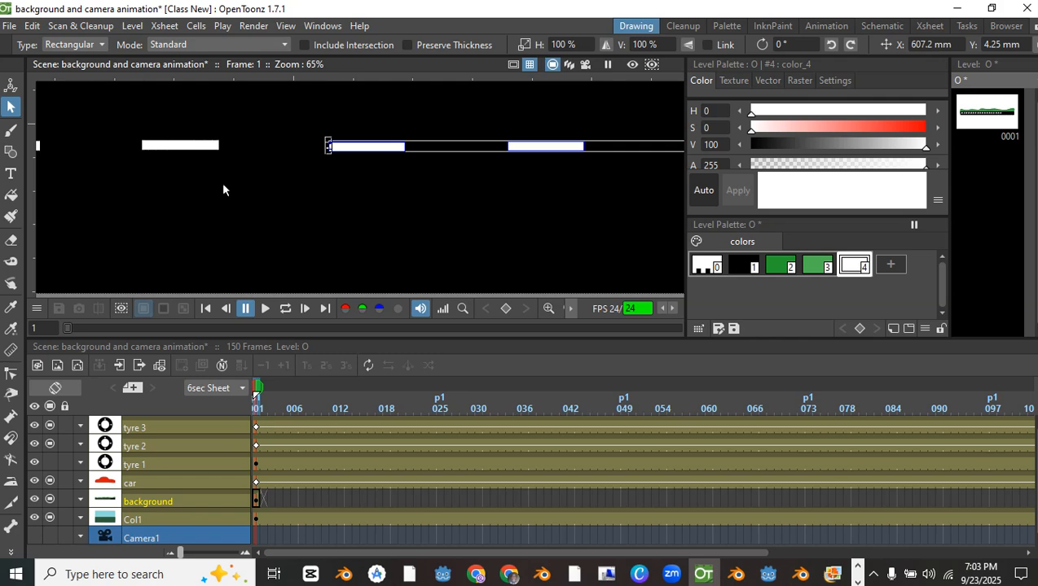
pyautogui.hotkey('ctrl', 'z')
pyautogui.scroll(-2, 407, 188)
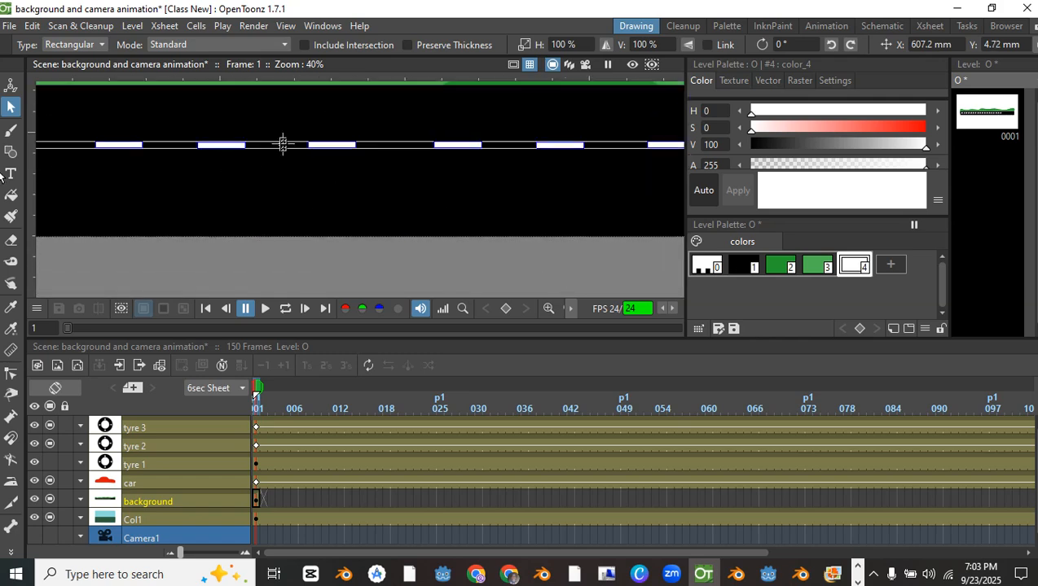
pyautogui.scroll(-2, 266, 180)
pyautogui.hotkey('ctrl', 'z')
pyautogui.hotkey('ctrl', 'z')
pyautogui.hotkey('ctrl', 'z')
pyautogui.hotkey('ctrl', 'z')
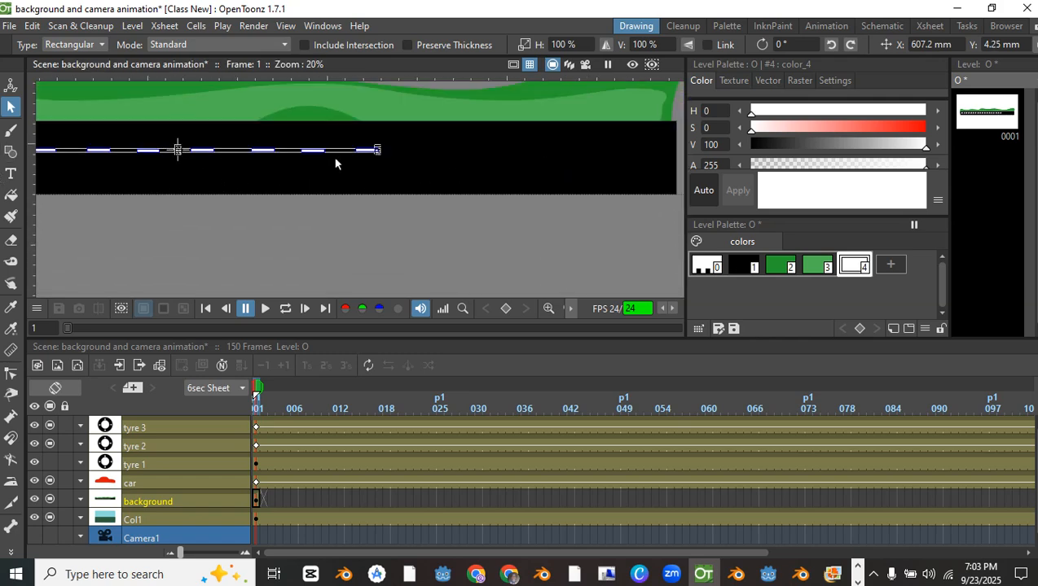
pyautogui.hotkey('ctrl', 'z')
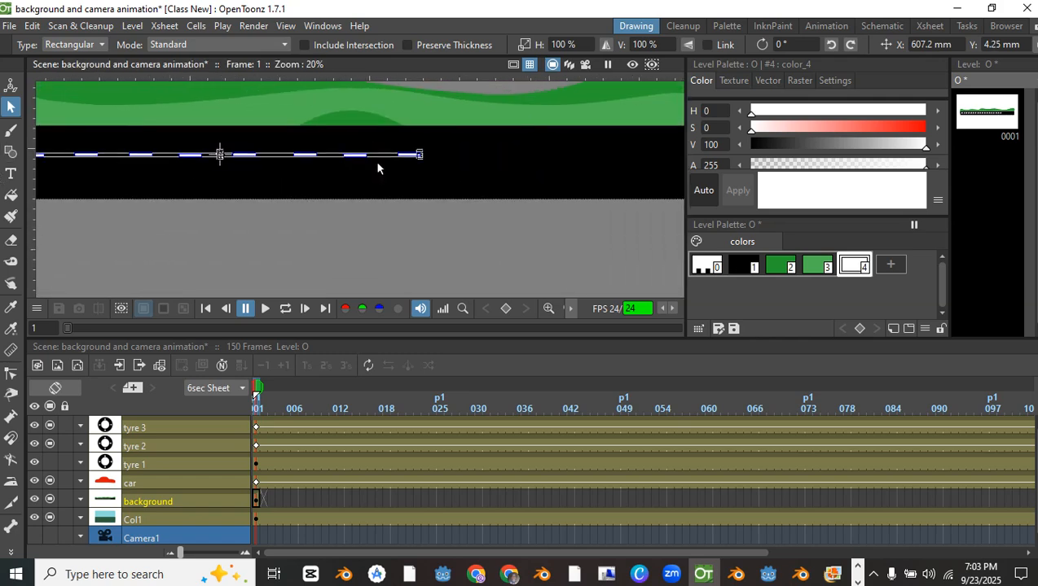
# Paste another copy of the eight dashes and move it just below the lane row, to about X 1062.87 mm, Y -6.69 mm
pyautogui.hotkey('ctrl', 'z')
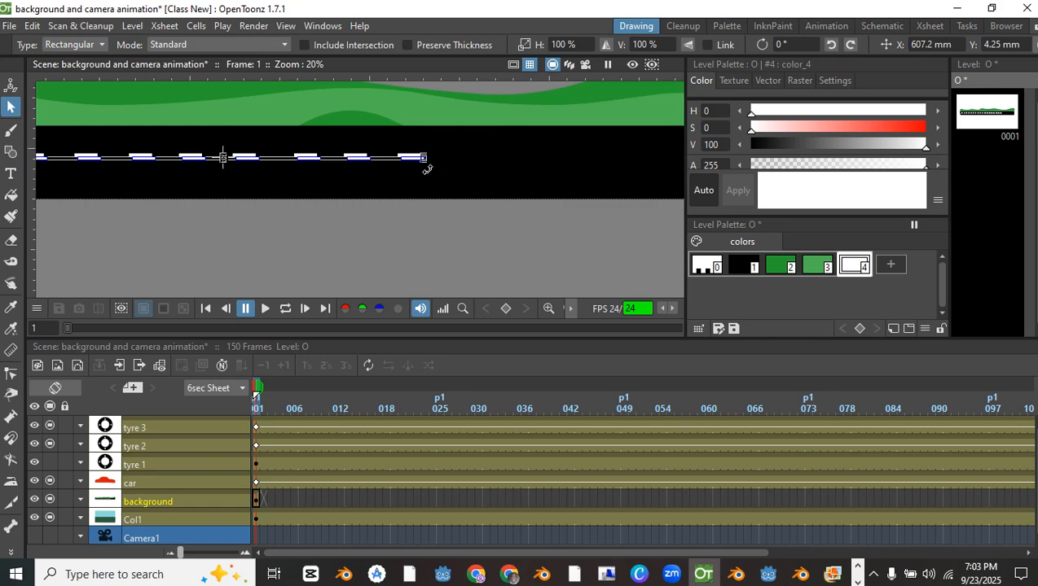
pyautogui.scroll(3, 407, 168)
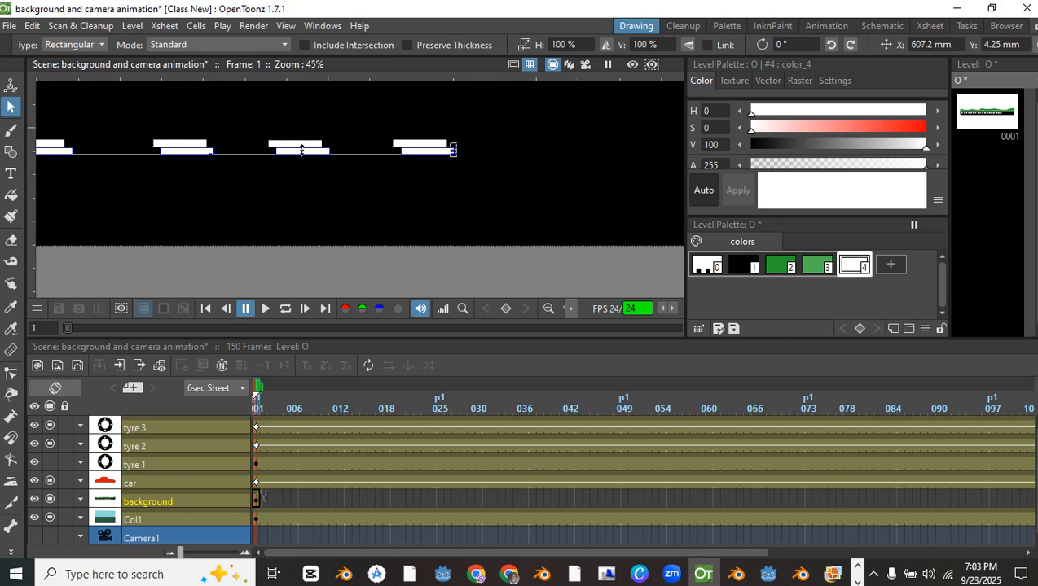
pyautogui.scroll(2, 337, 149)
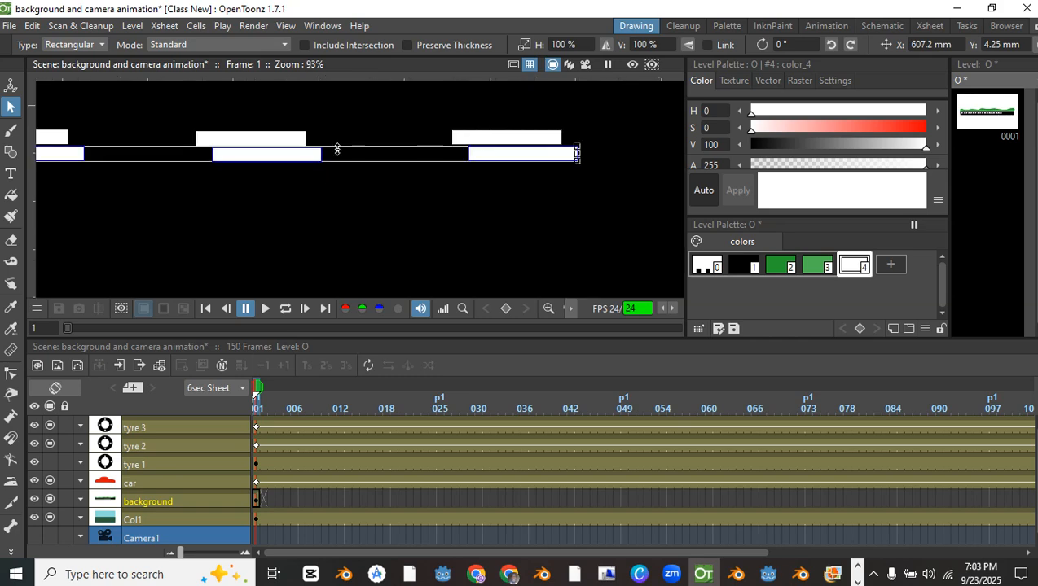
pyautogui.moveTo(300, 149)
pyautogui.mouseDown()
pyautogui.moveTo(359, 193)
pyautogui.moveTo(342, 155)
pyautogui.moveTo(326, 200)
pyautogui.moveTo(326, 189)
pyautogui.mouseUp()
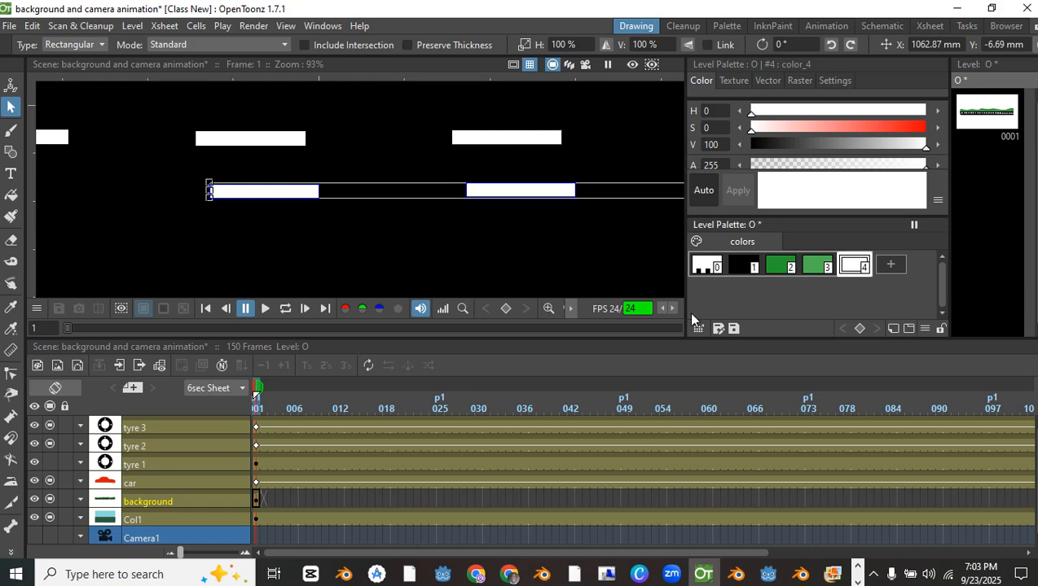
pyautogui.scroll(-3, 261, 179)
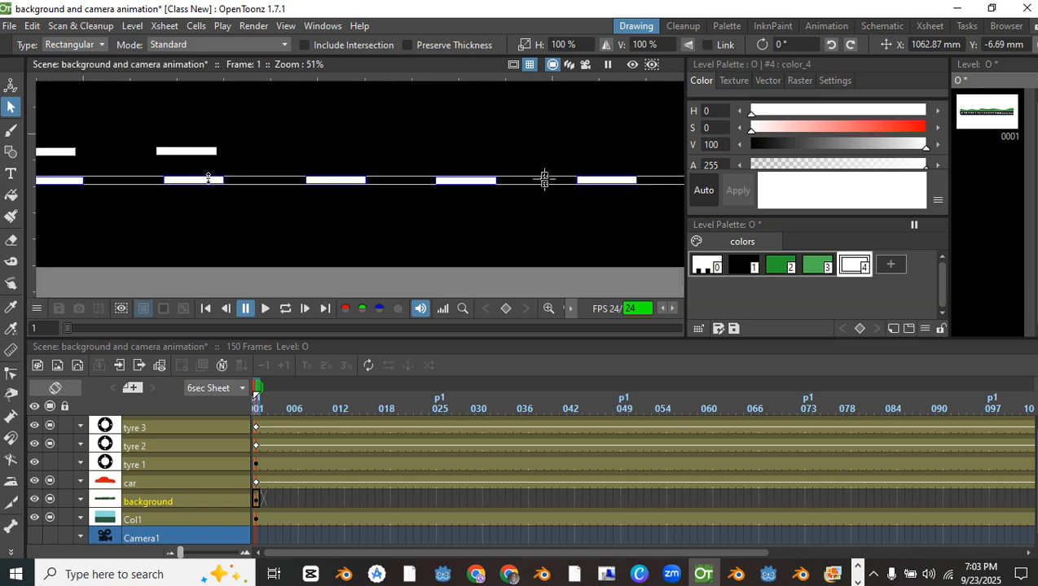
# Move the newly pasted dashes in line after the last lane dash, at about X 1206.5 mm, Y 9.44 mm, keeping their original height
pyautogui.moveTo(208, 182); pyautogui.dragTo(594, 152)
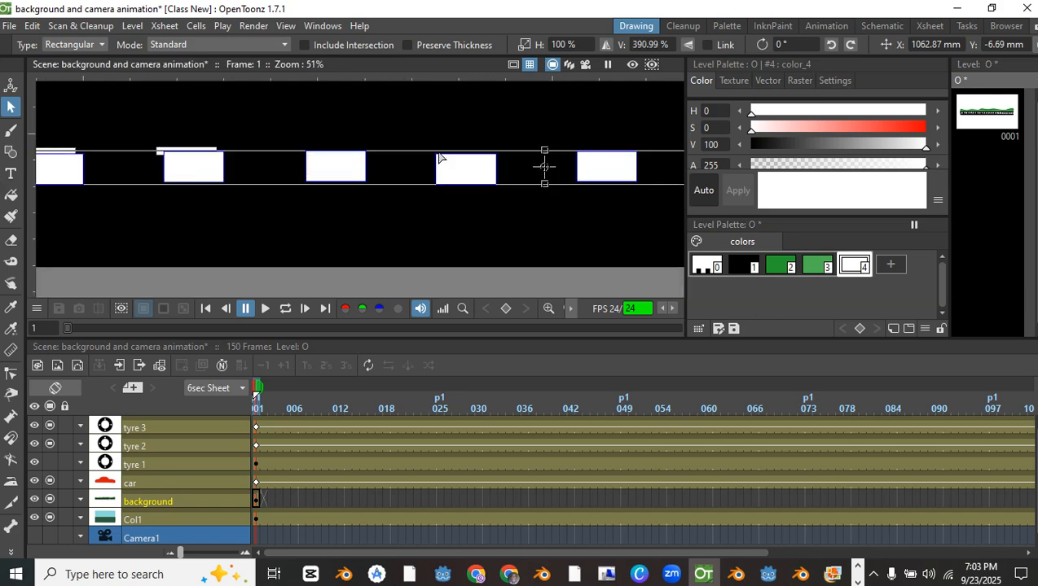
pyautogui.hotkey('ctrl', 'z')
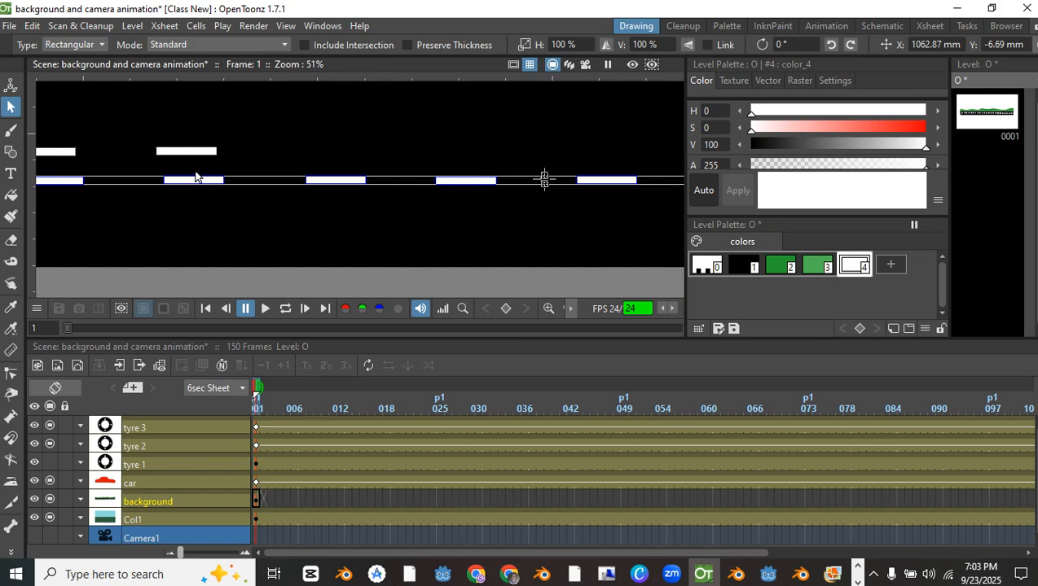
pyautogui.scroll(5, 194, 178)
pyautogui.click(200, 181)
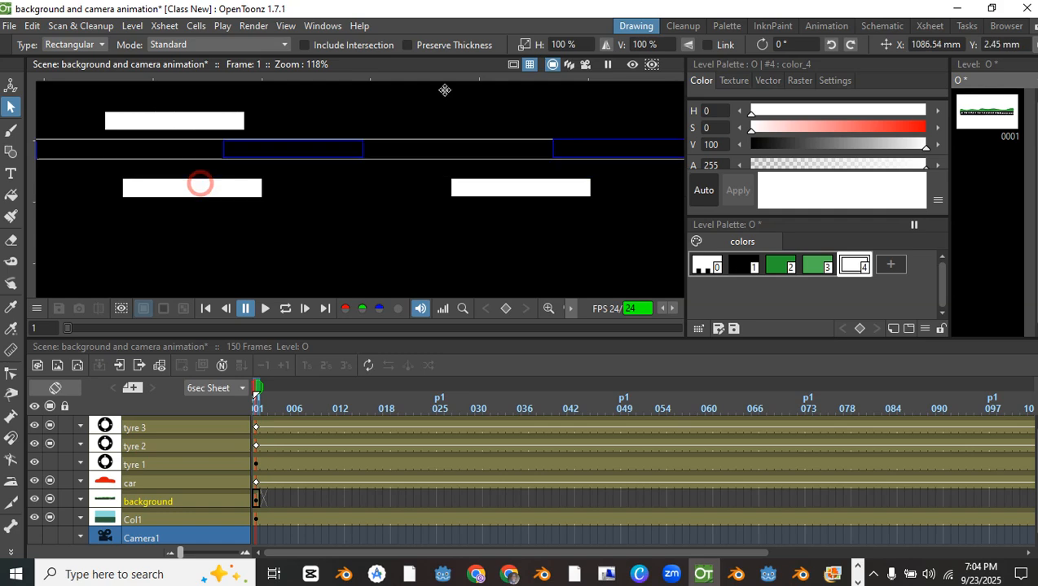
pyautogui.moveTo(807, 147); pyautogui.dragTo(816, 115)
pyautogui.scroll(-8, 618, 197)
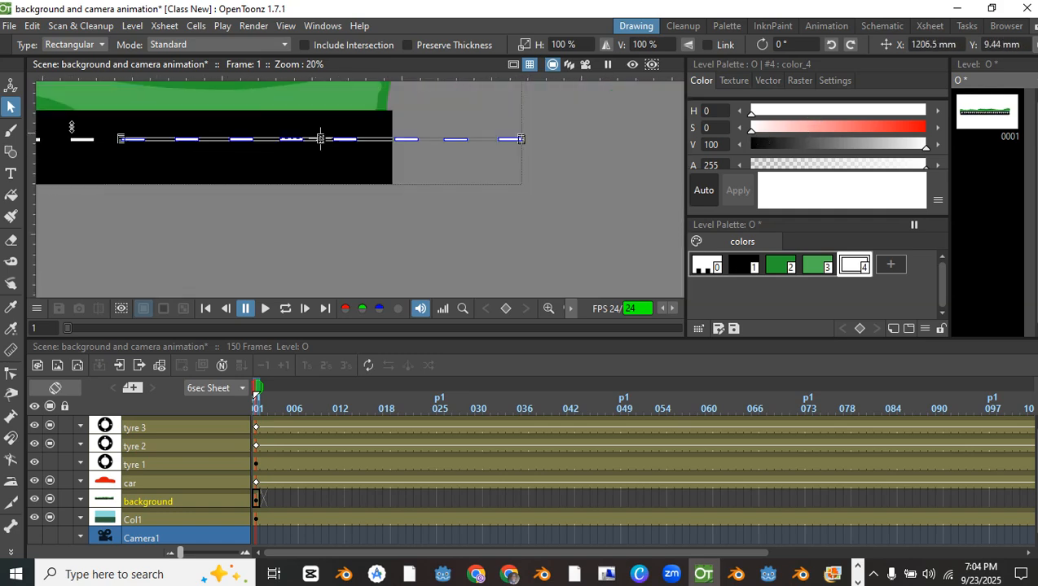
# Delete the outermost lane dash lying beyond the end of the black road
pyautogui.scroll(2, 319, 139)
pyautogui.moveTo(456, 165); pyautogui.dragTo(345, 184)
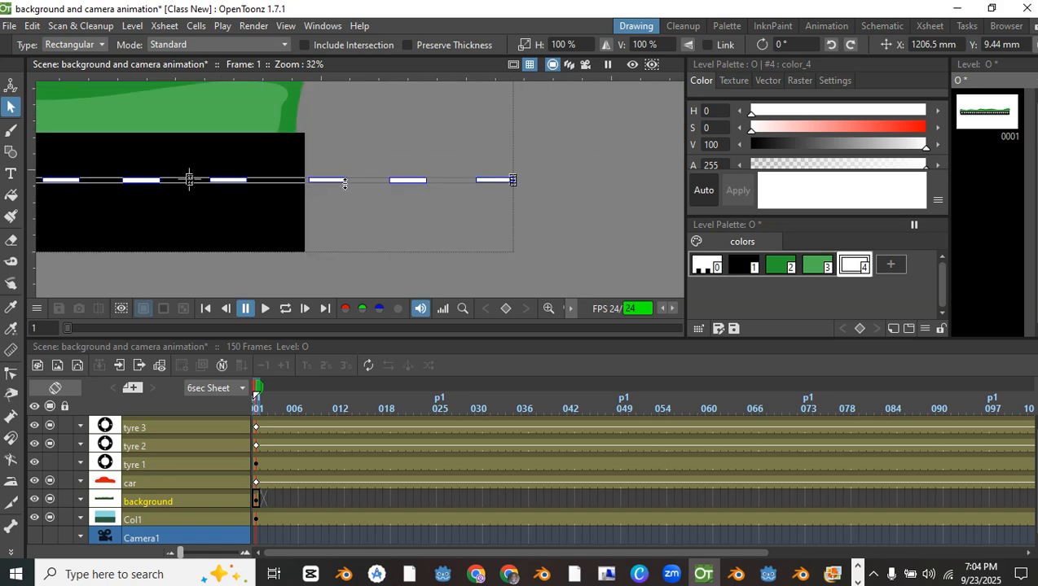
pyautogui.click(494, 193)
pyautogui.click(490, 176)
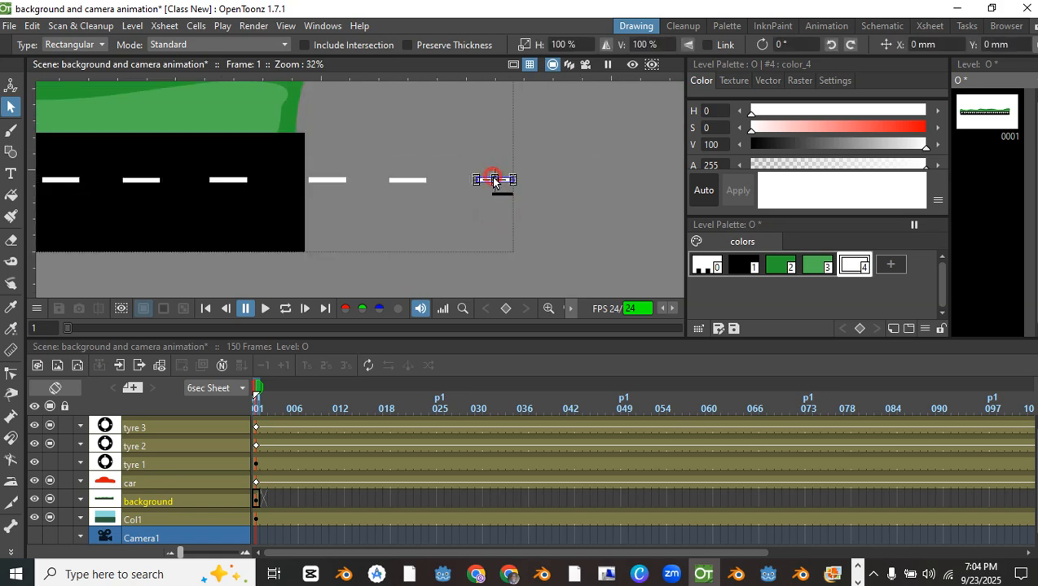
pyautogui.press('Delete')
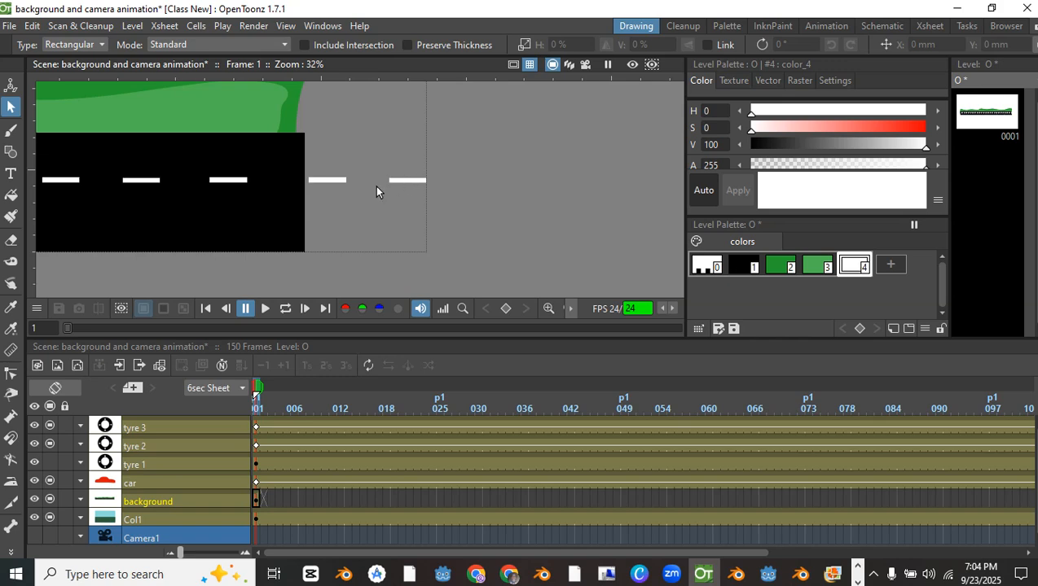
# Restore the deleted end lane dash and stretch the black road's end outward to cover all the dashes beyond it
pyautogui.click(323, 185)
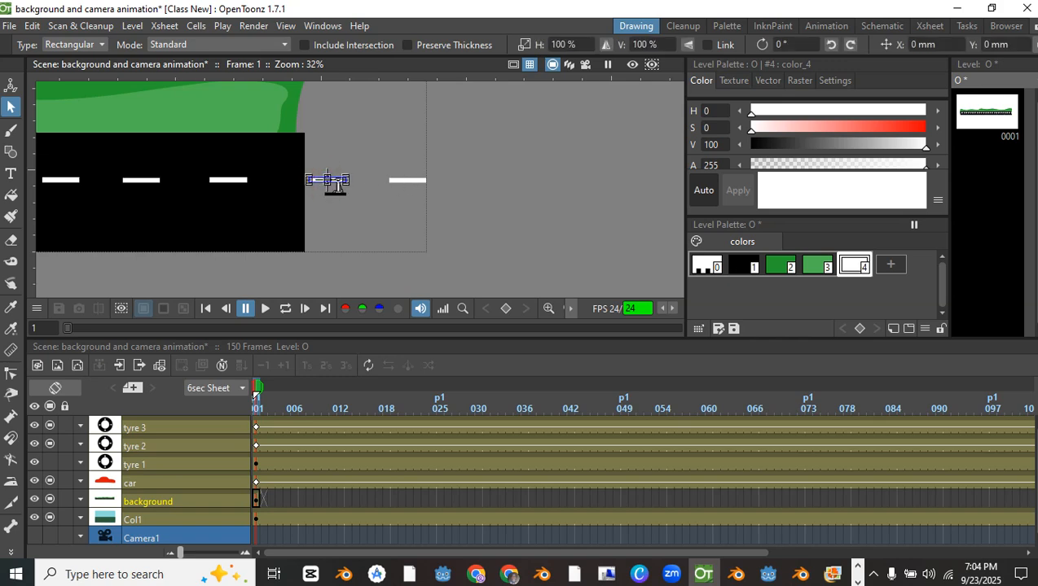
pyautogui.hotkey('ctrl', 'z')
pyautogui.click(301, 166)
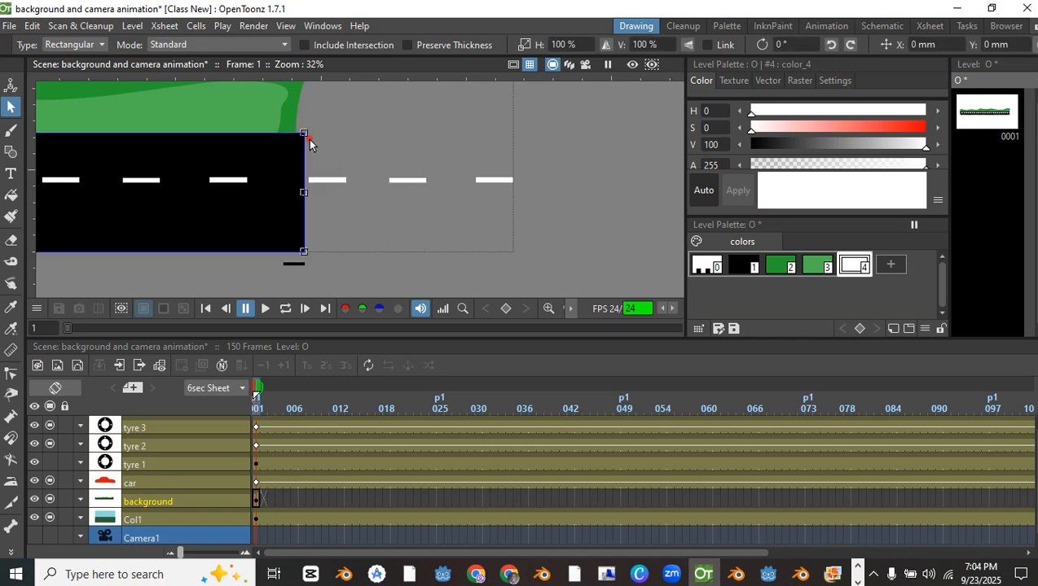
pyautogui.moveTo(305, 193); pyautogui.dragTo(516, 199)
pyautogui.scroll(-2, 393, 169)
# Try pulling the black road's far end back slightly, and undo that resize
pyautogui.click(322, 126)
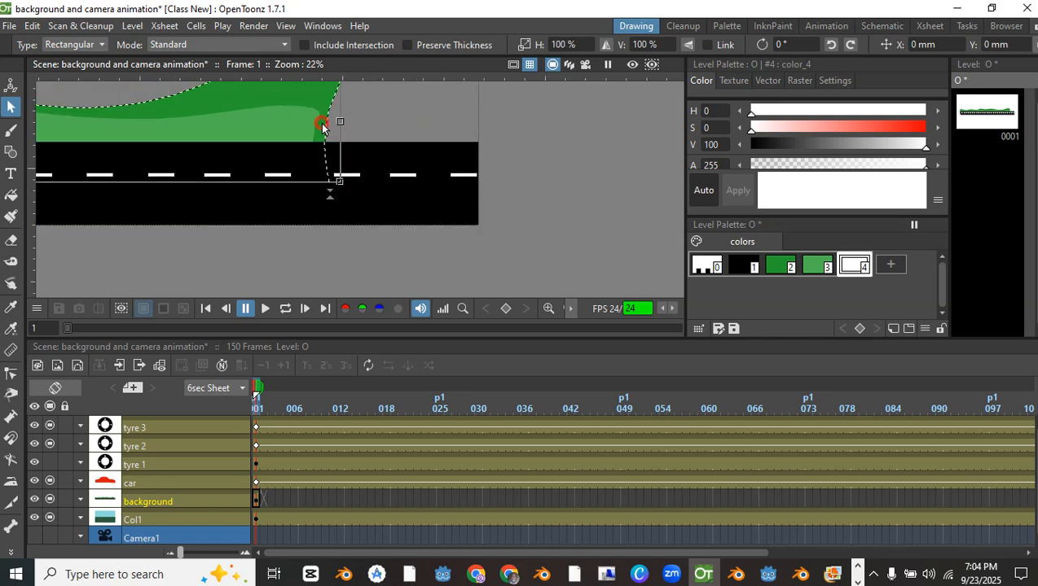
pyautogui.scroll(-4, 289, 126)
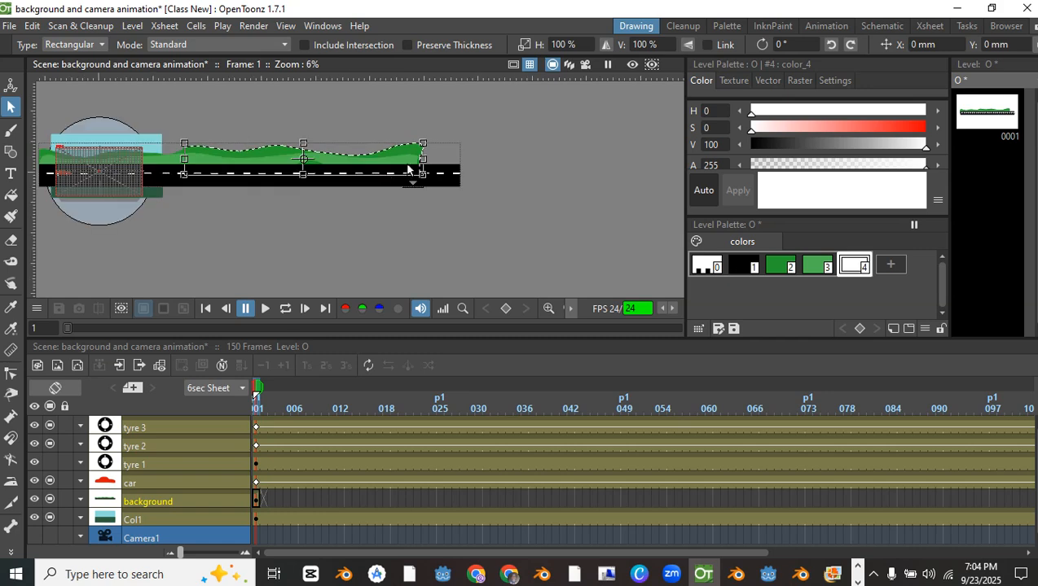
pyautogui.scroll(3, 429, 198)
pyautogui.click(590, 193)
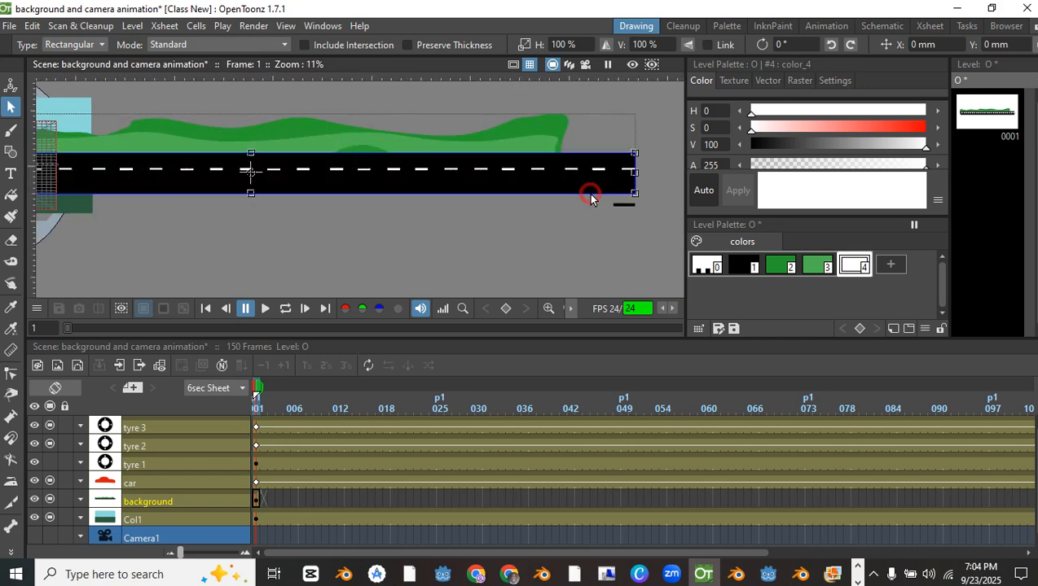
pyautogui.scroll(-2, 431, 251)
pyautogui.scroll(2, 431, 251)
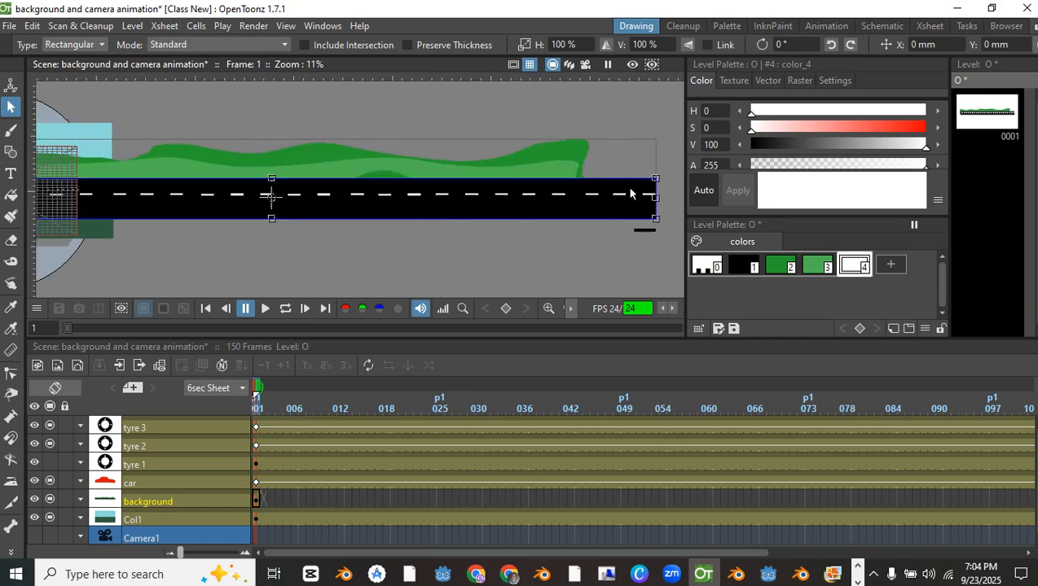
pyautogui.moveTo(655, 197); pyautogui.dragTo(629, 190)
pyautogui.hotkey('ctrl', 'z')
pyautogui.scroll(-2, 353, 242)
pyautogui.click(200, 155)
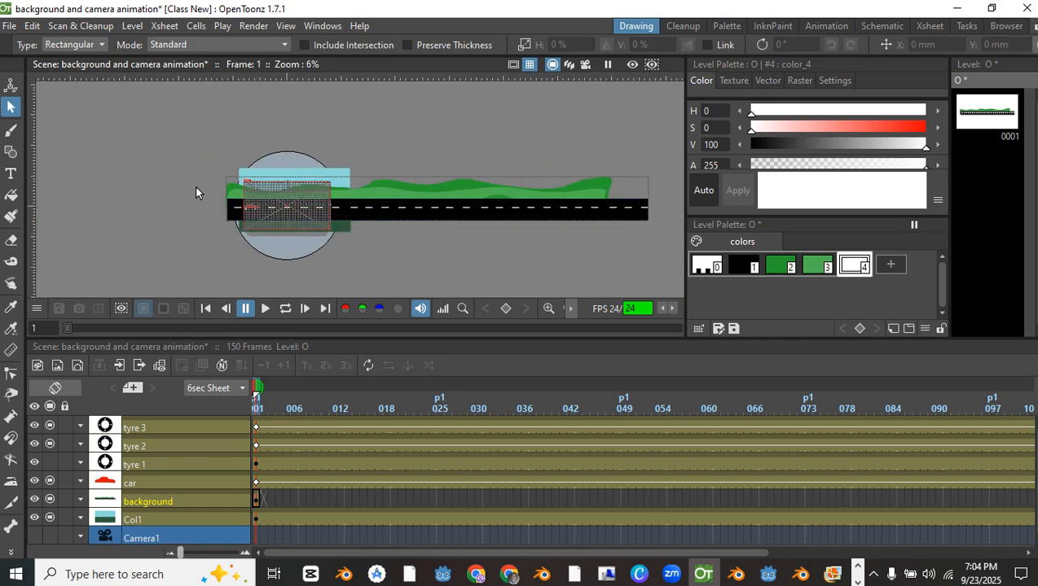
pyautogui.moveTo(193, 167)
pyautogui.mouseDown()
pyautogui.moveTo(261, 209)
pyautogui.moveTo(678, 237)
pyautogui.mouseUp()
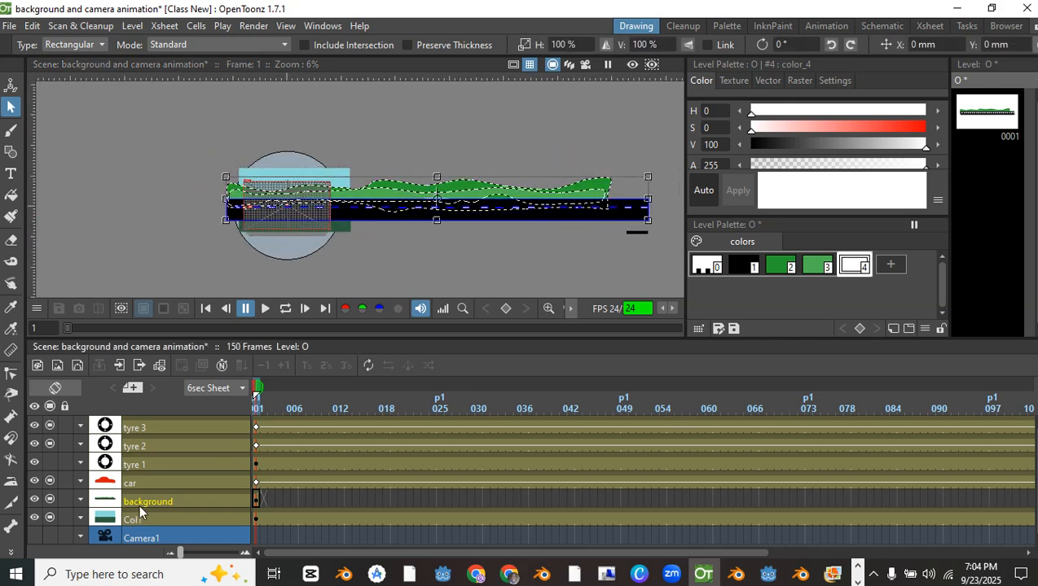
pyautogui.moveTo(497, 175); pyautogui.dragTo(426, 151)
pyautogui.rightClick(445, 175)
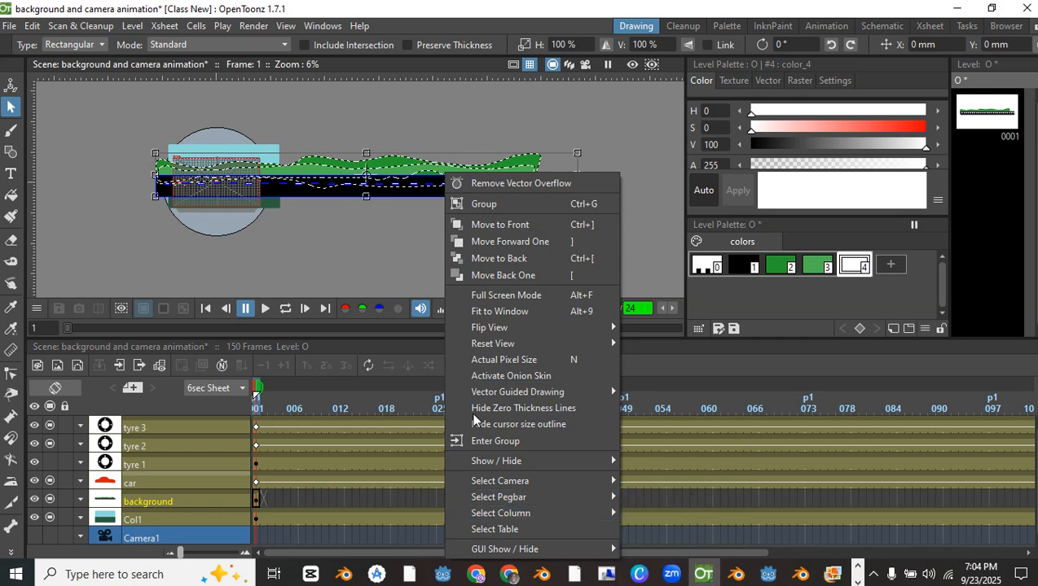
pyautogui.click(259, 199)
pyautogui.click(312, 229)
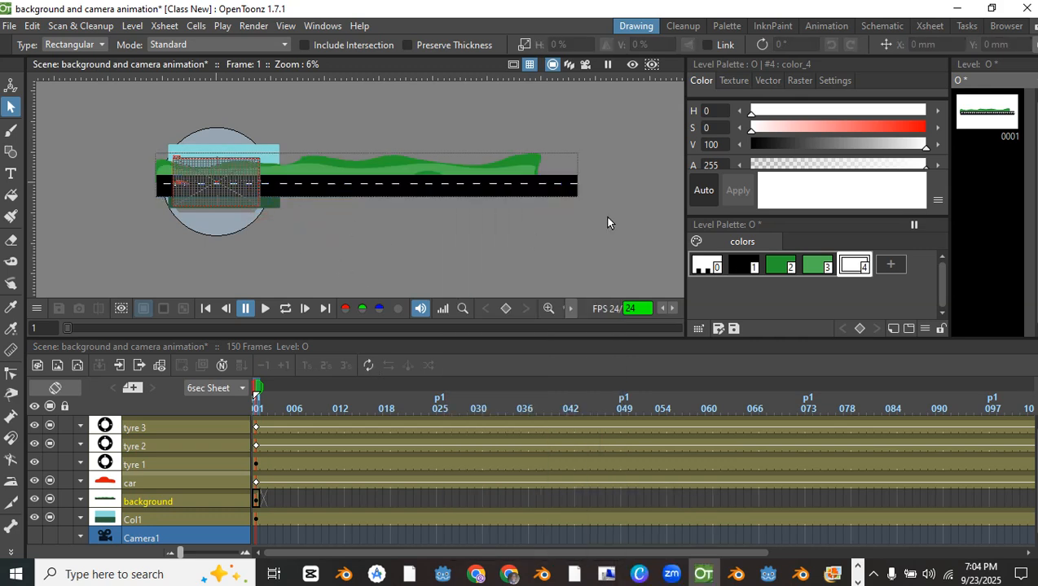
pyautogui.click(574, 183)
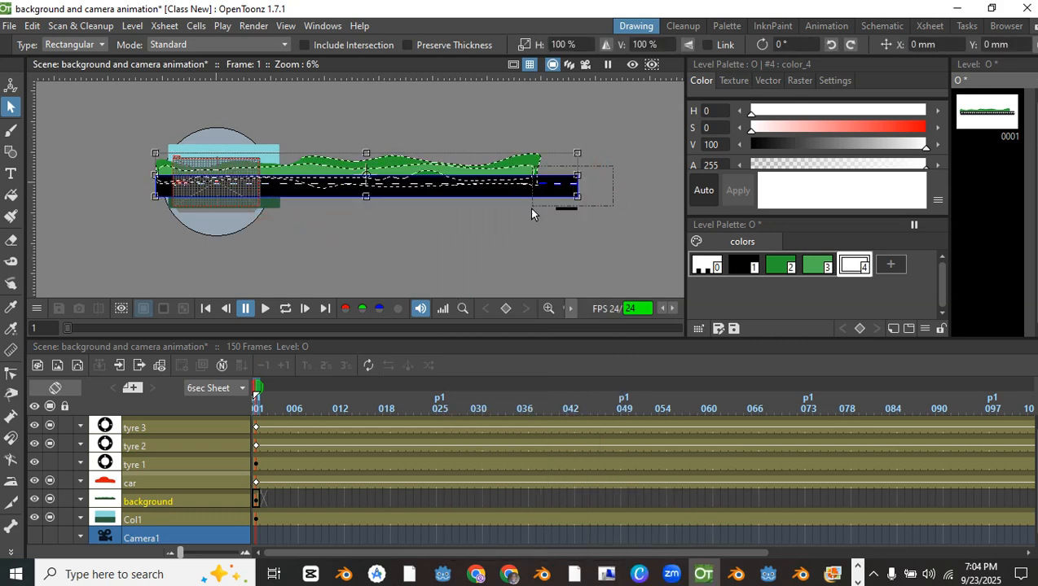
pyautogui.moveTo(586, 210)
pyautogui.mouseDown()
pyautogui.moveTo(603, 218)
pyautogui.moveTo(623, 205)
pyautogui.moveTo(456, 214)
pyautogui.moveTo(138, 192)
pyautogui.moveTo(152, 205)
pyautogui.mouseUp()
pyautogui.click(462, 260)
pyautogui.scroll(3, 455, 249)
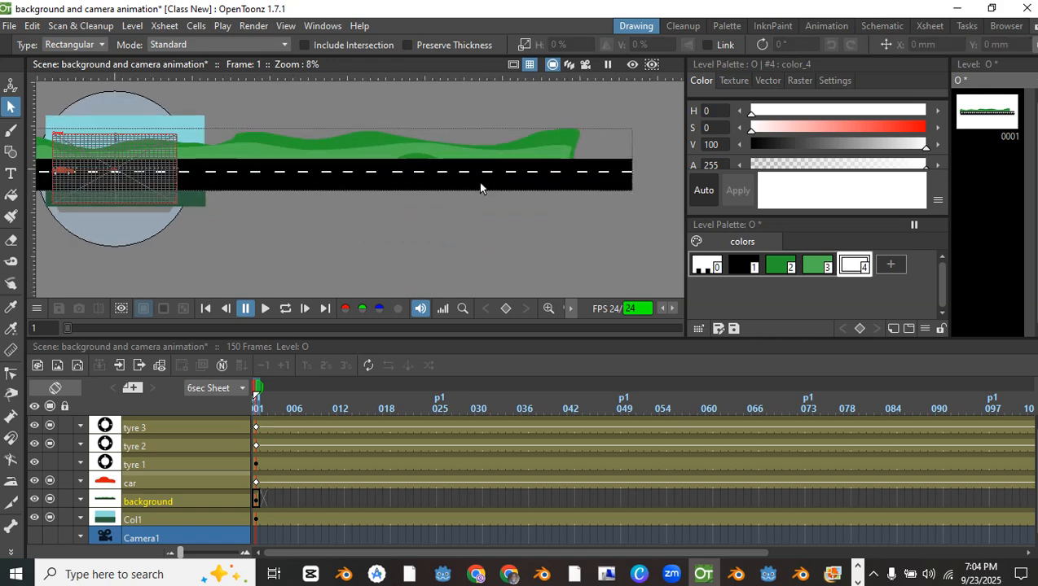
pyautogui.scroll(-2, 361, 252)
pyautogui.hscroll(-2, 363, 232)
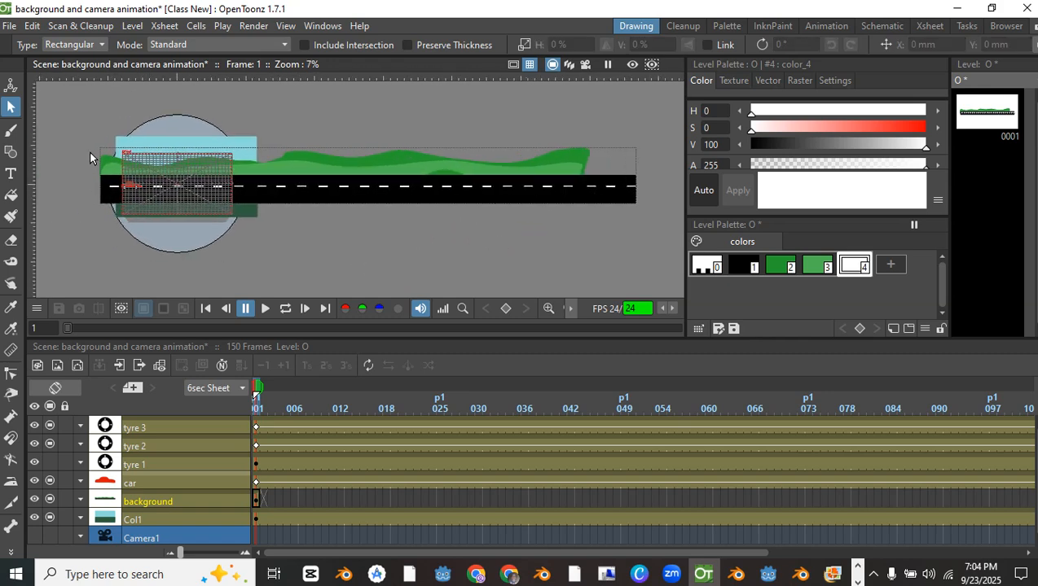
# Select the hills, road and lane dashes across the whole background drawing and group them
pyautogui.moveTo(87, 152)
pyautogui.mouseDown()
pyautogui.moveTo(297, 250)
pyautogui.moveTo(641, 229)
pyautogui.mouseUp()
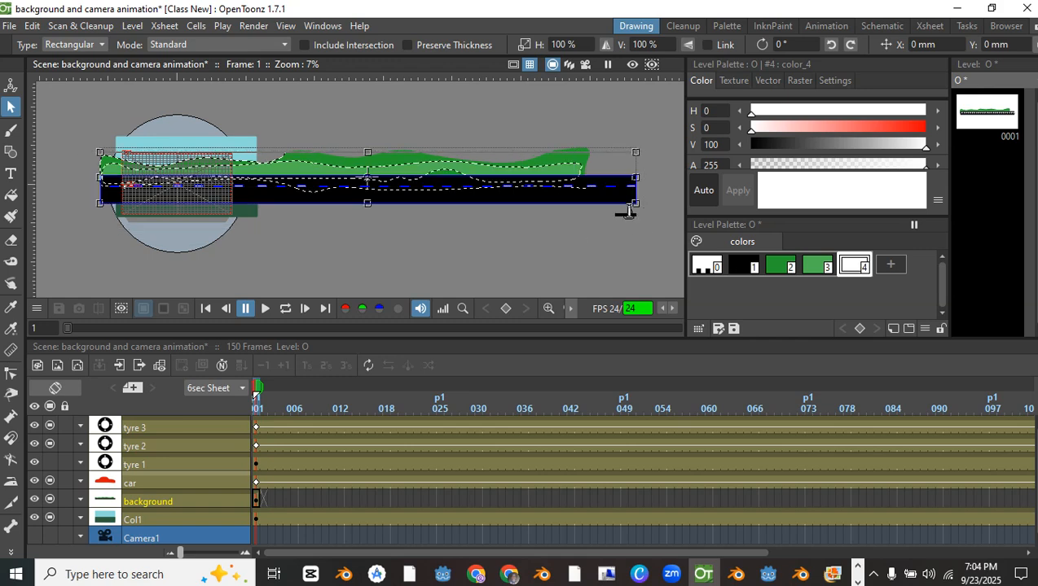
pyautogui.scroll(2, 586, 197)
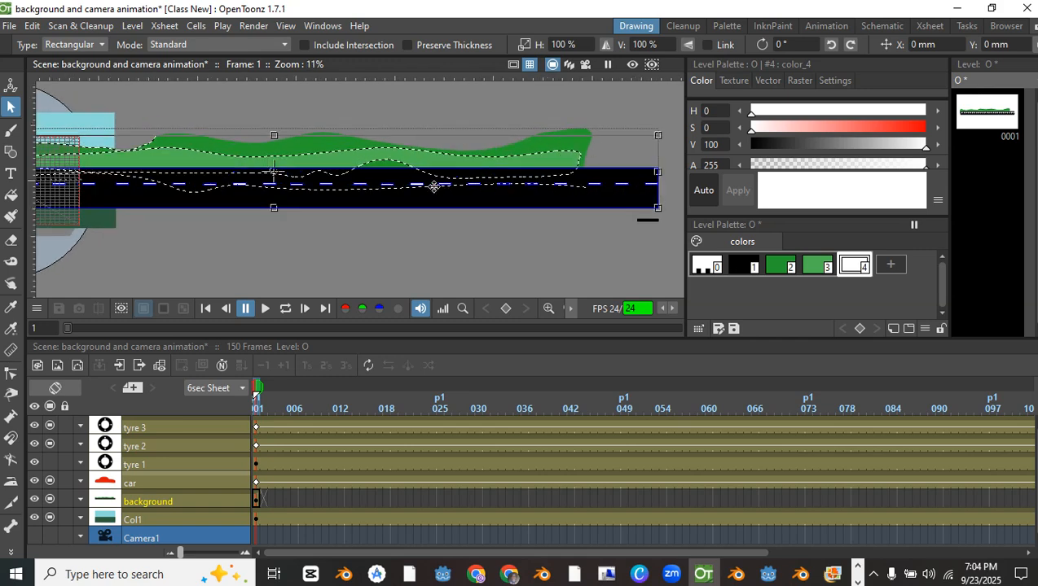
pyautogui.rightClick(517, 172)
pyautogui.click(567, 204)
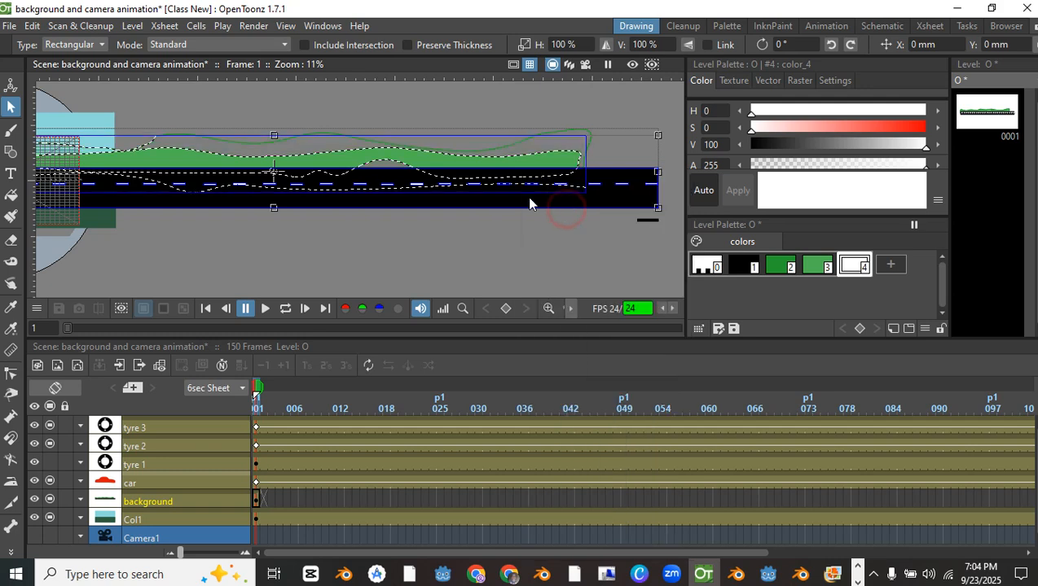
# Lower the control point beside the bump in the light green hill's bottom edge to below the road's upper edge, closing the gap
pyautogui.scroll(-2, 412, 232)
pyautogui.scroll(2, 405, 191)
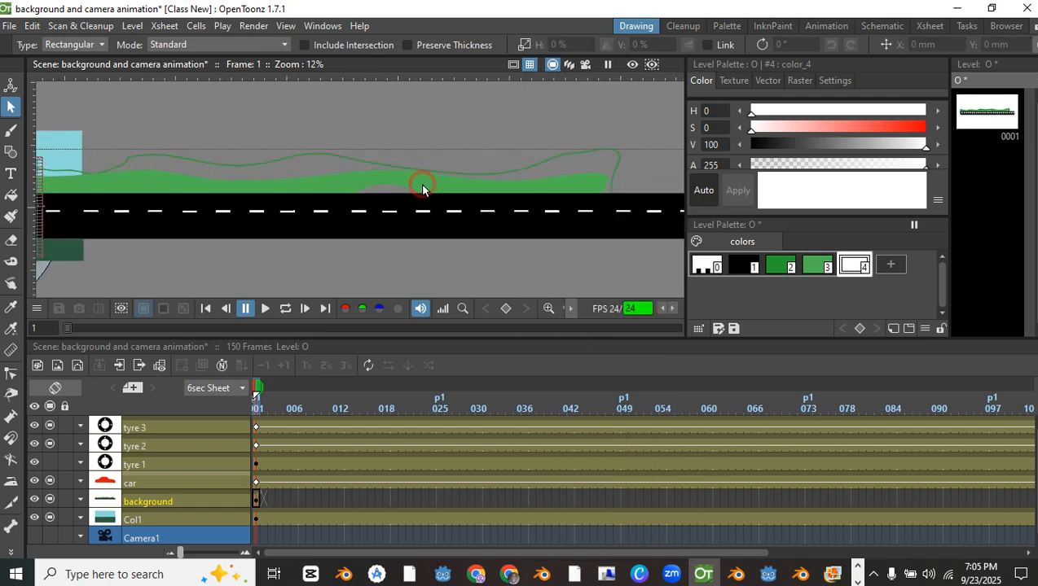
pyautogui.scroll(2, 418, 183)
pyautogui.scroll(-2, 408, 211)
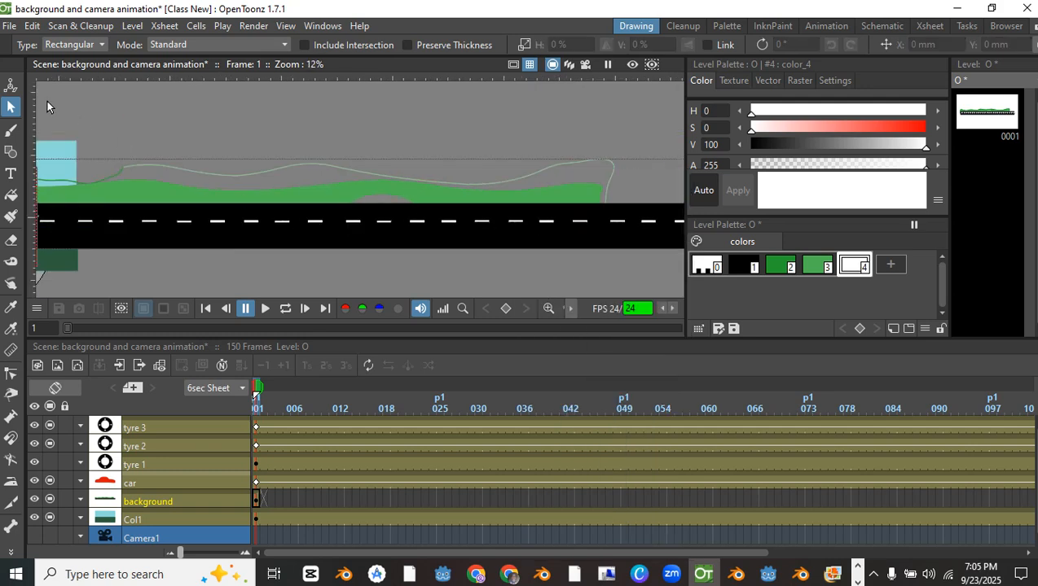
pyautogui.click(399, 202)
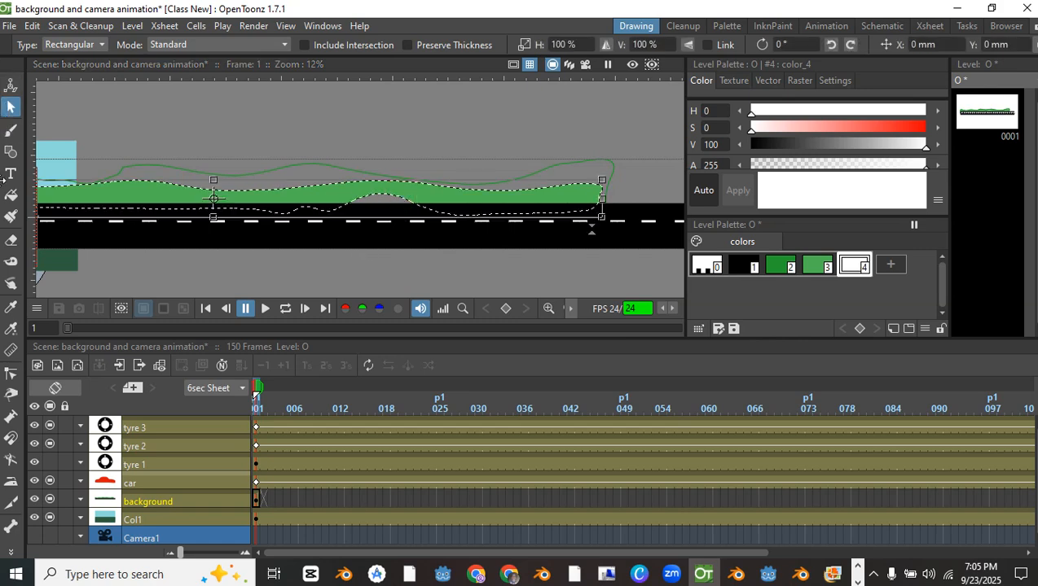
pyautogui.click(11, 374)
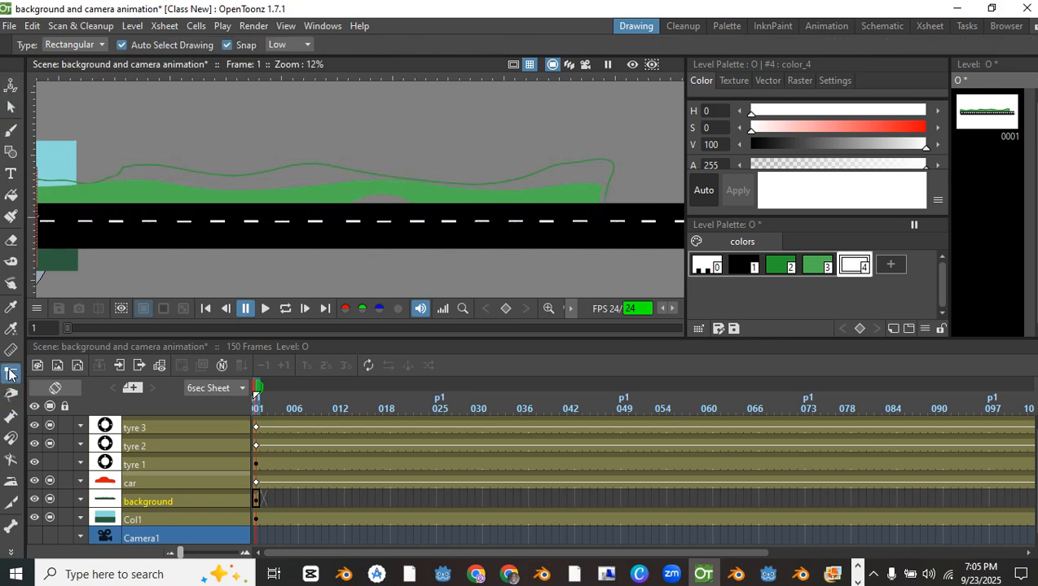
pyautogui.scroll(2, 379, 189)
pyautogui.click(388, 200)
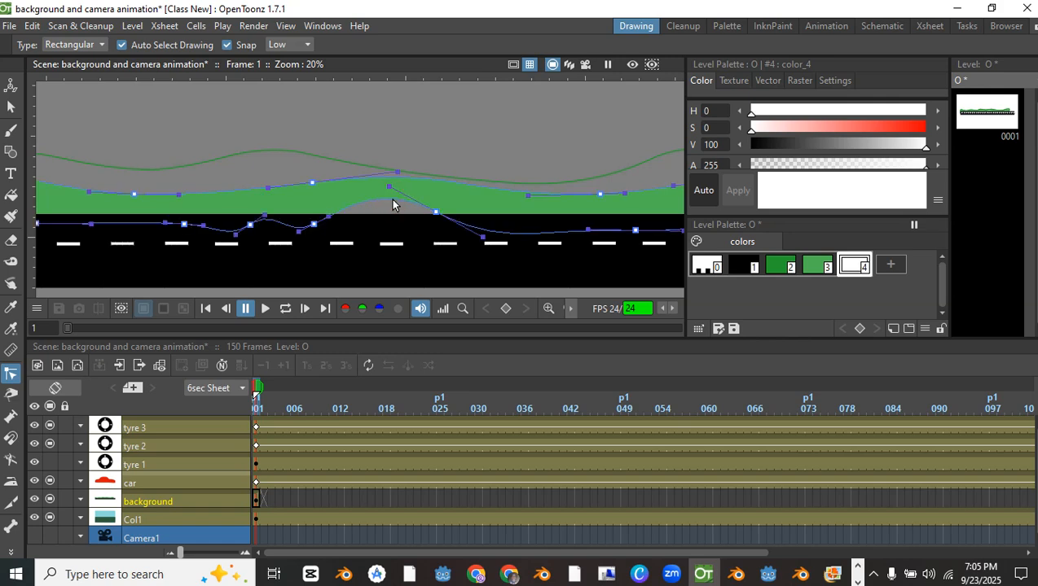
pyautogui.moveTo(436, 212); pyautogui.dragTo(429, 241)
pyautogui.scroll(-3, 384, 211)
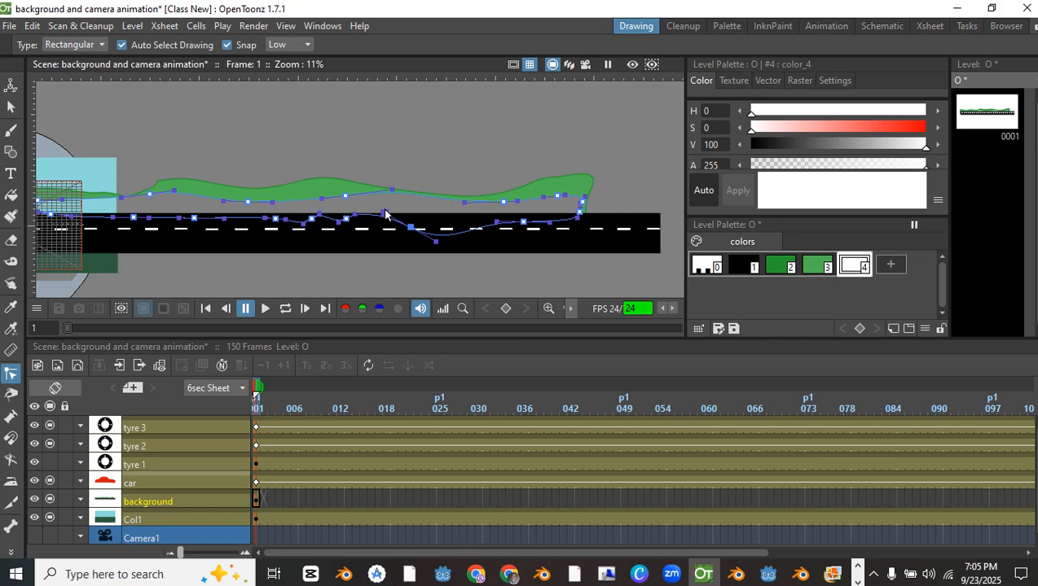
pyautogui.scroll(-2, 388, 171)
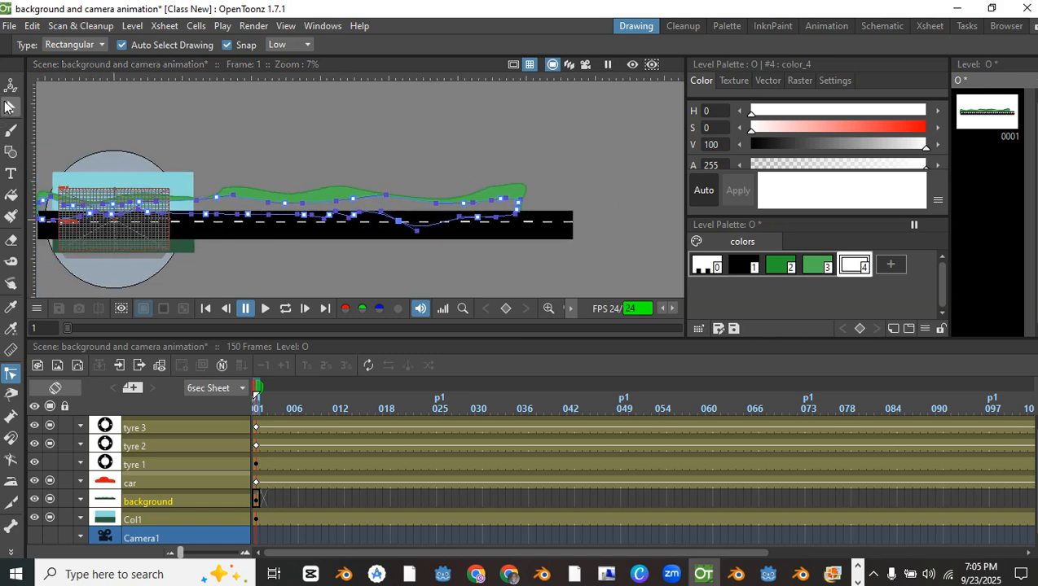
pyautogui.click(12, 106)
pyautogui.scroll(-3, 268, 211)
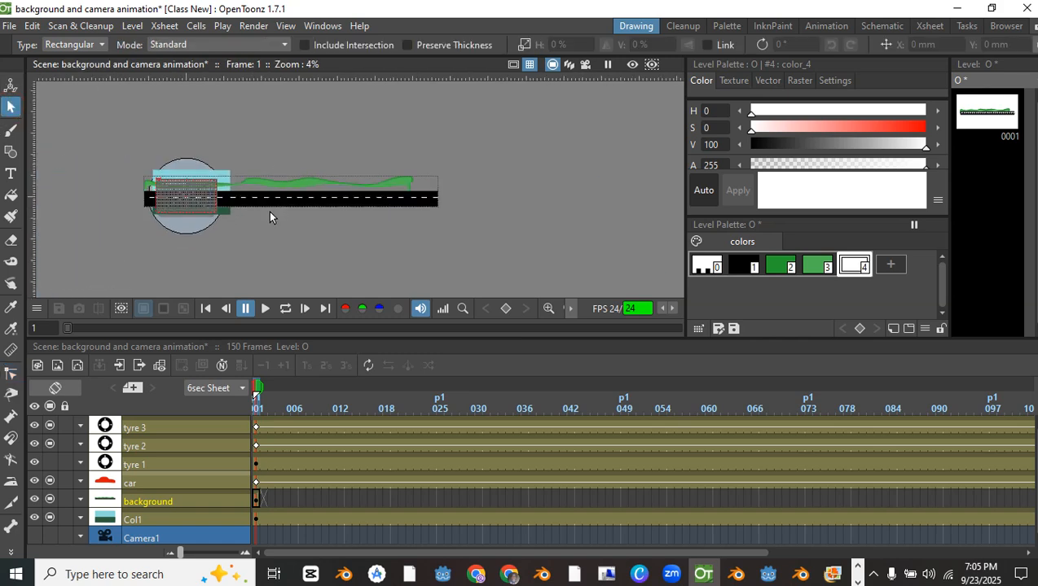
# Make the car column current and save the scene
pyautogui.click(187, 499)
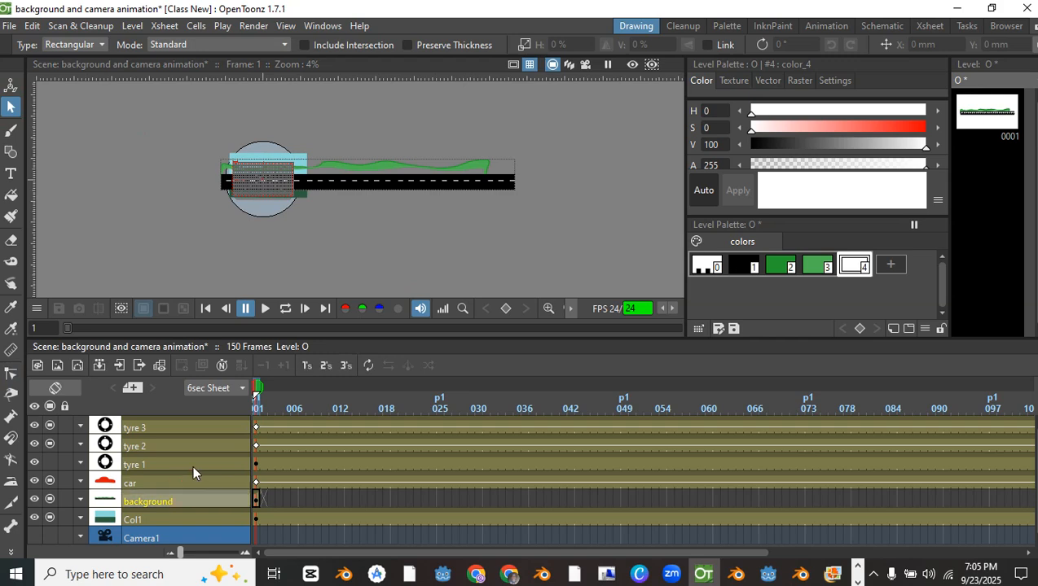
pyautogui.click(188, 464)
pyautogui.click(188, 476)
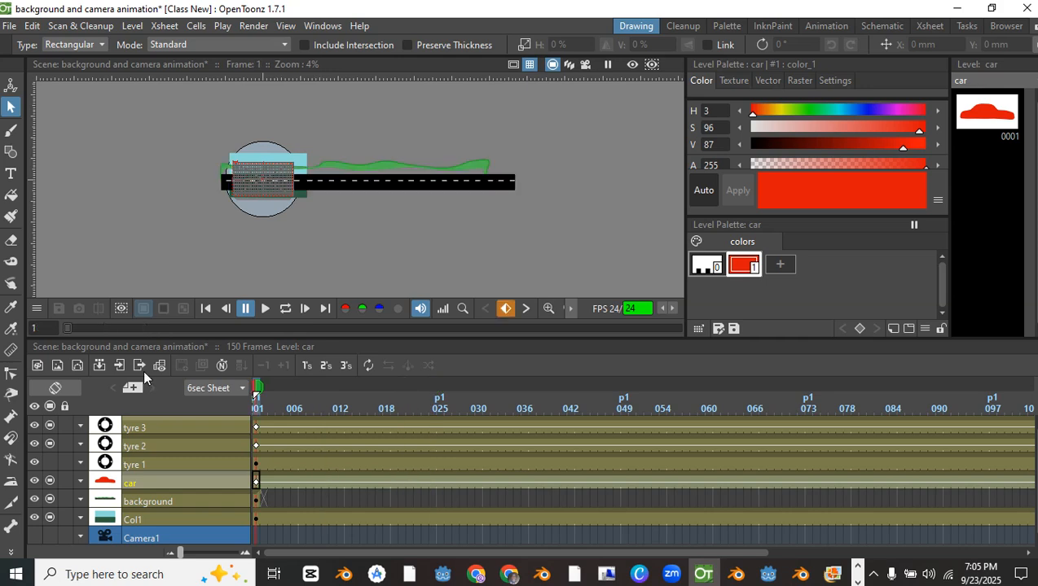
pyautogui.scroll(3, 259, 263)
pyautogui.moveTo(349, 111); pyautogui.dragTo(342, 311)
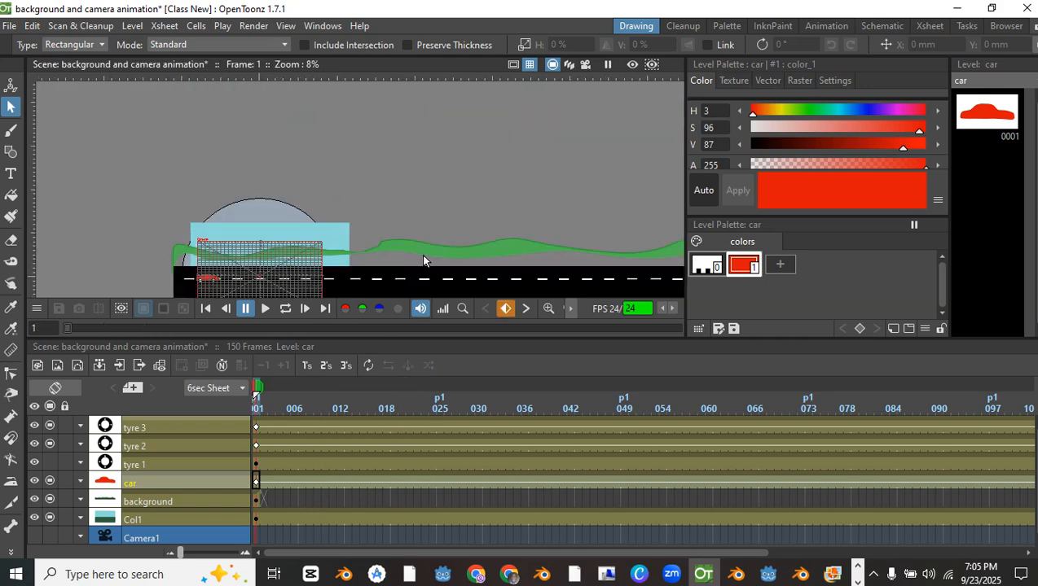
pyautogui.moveTo(375, 257); pyautogui.dragTo(363, 173)
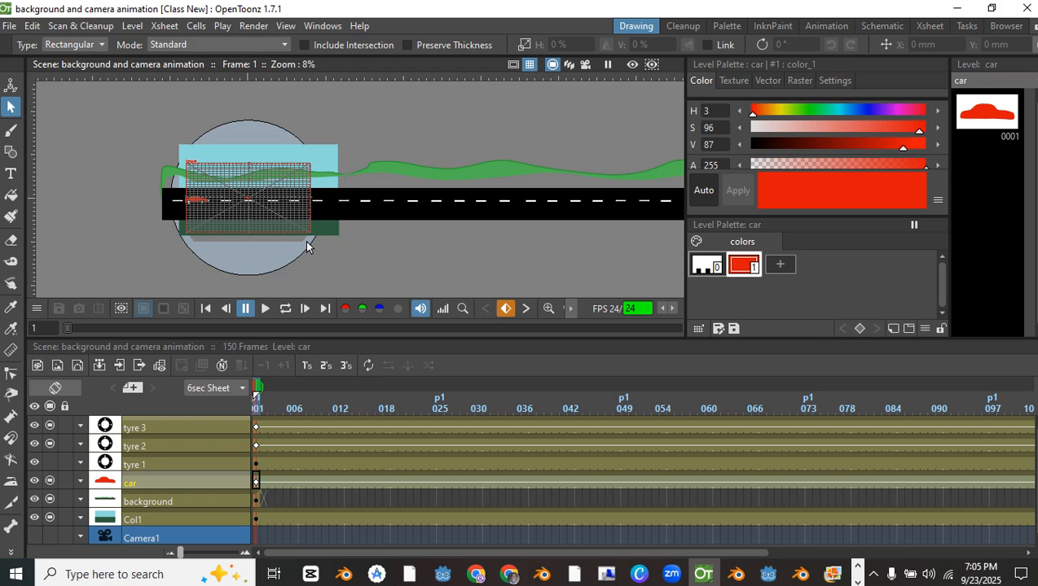
# Undo the recent background edits back to before the last group of lane dashes was aligned with the row
pyautogui.click(389, 197)
pyautogui.scroll(2, 342, 204)
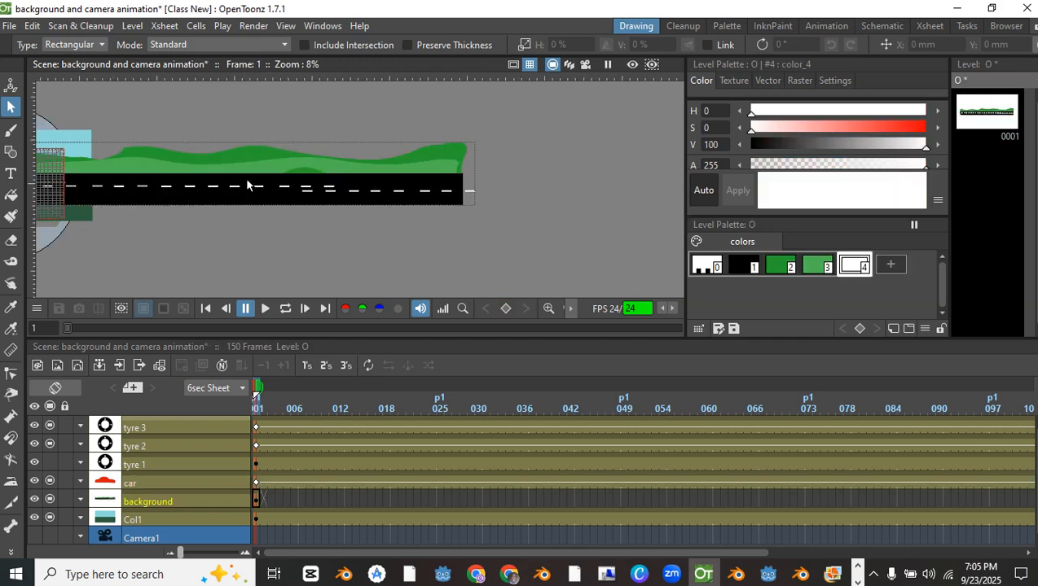
pyautogui.click(312, 167)
pyautogui.scroll(2, 327, 169)
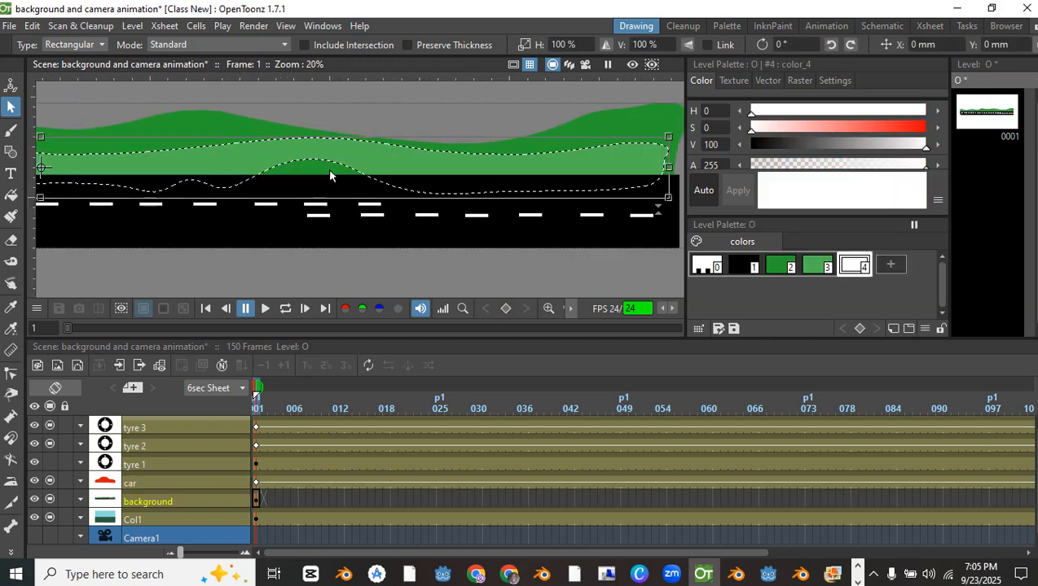
pyautogui.scroll(-2, 327, 167)
pyautogui.click(334, 180)
pyautogui.scroll(-4, 262, 195)
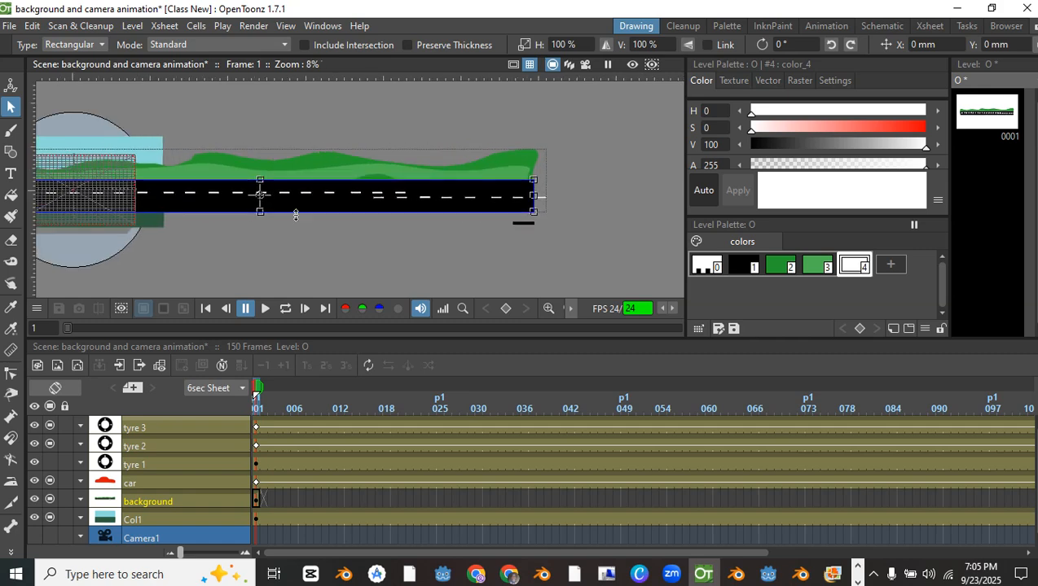
pyautogui.scroll(2, 389, 201)
pyautogui.scroll(3, 294, 195)
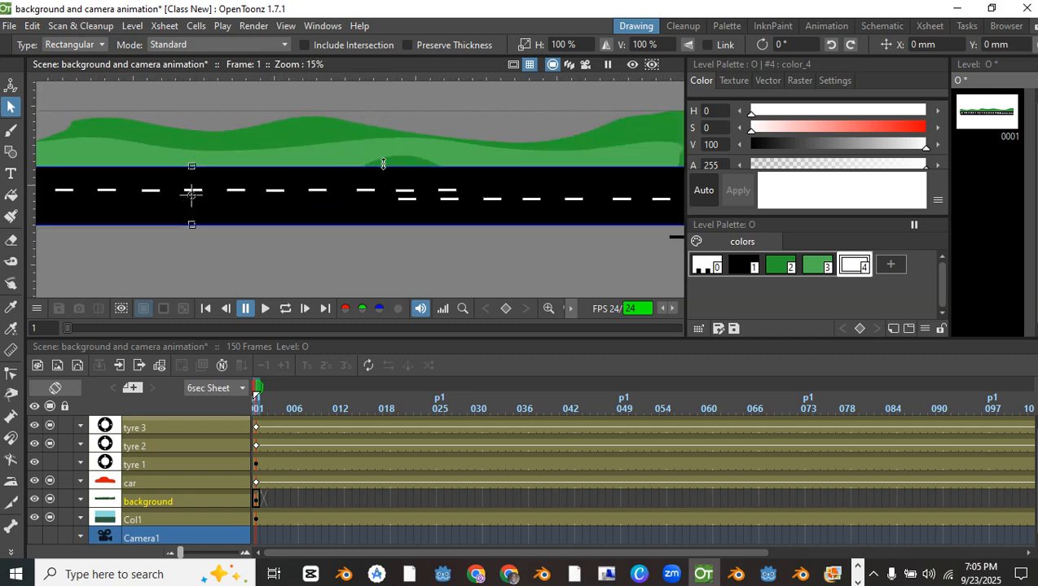
# Lower the control handle of the bump in the light green hill's bottom edge to the road's upper edge, and save the scene
pyautogui.click(386, 148)
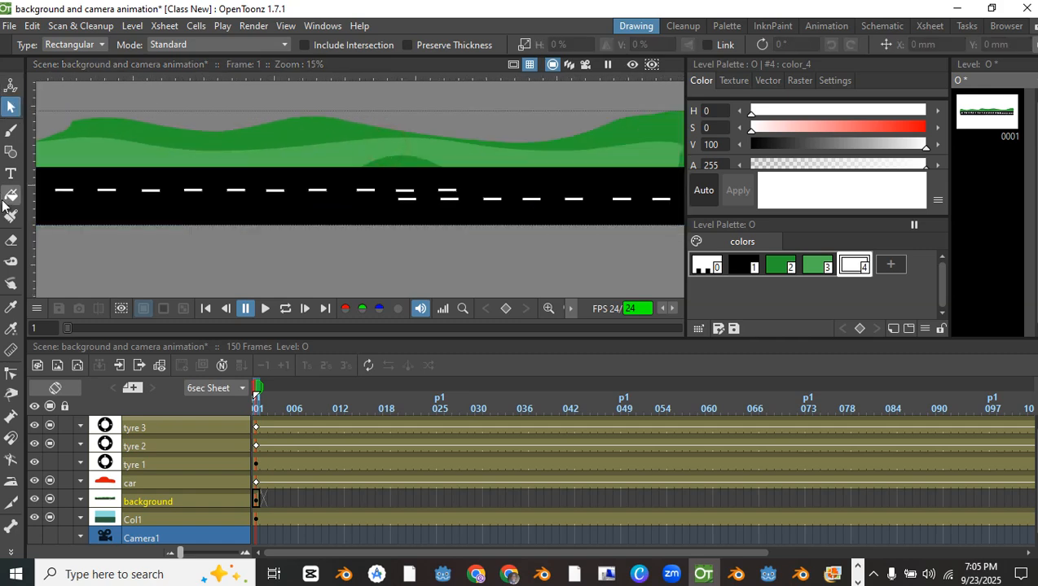
pyautogui.click(308, 157)
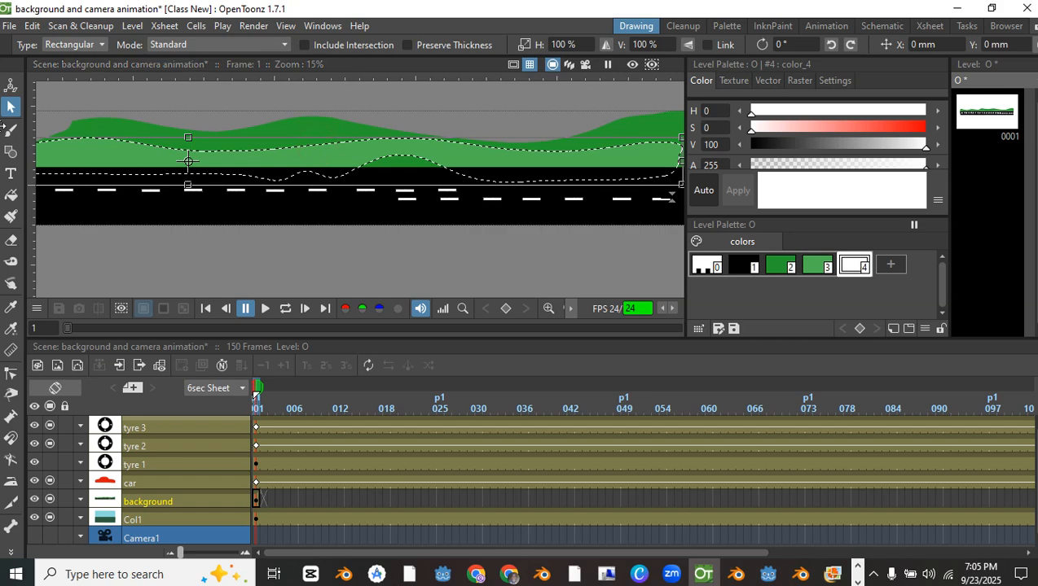
pyautogui.click(11, 374)
pyautogui.scroll(2, 458, 189)
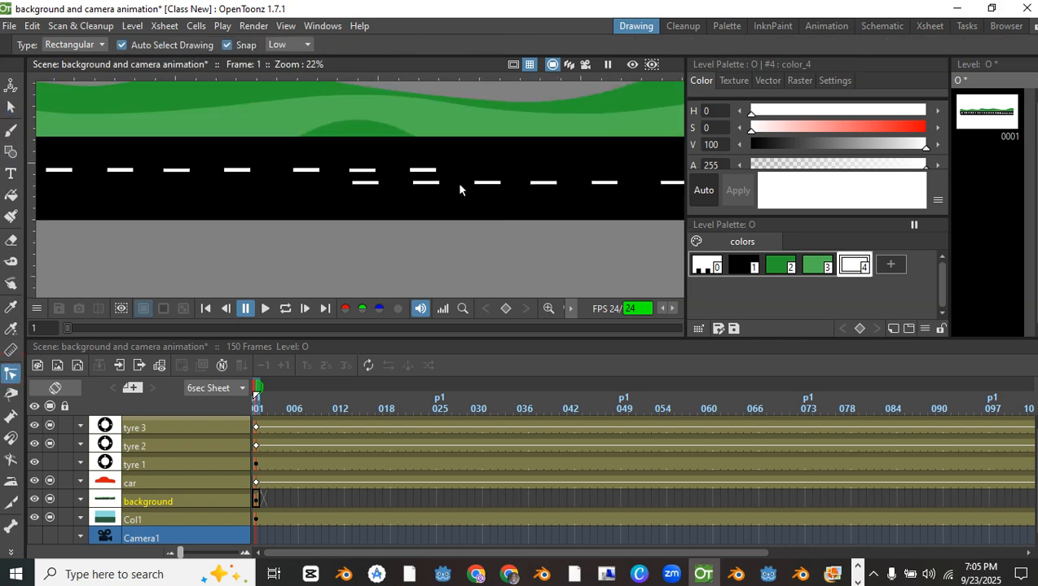
pyautogui.click(362, 117)
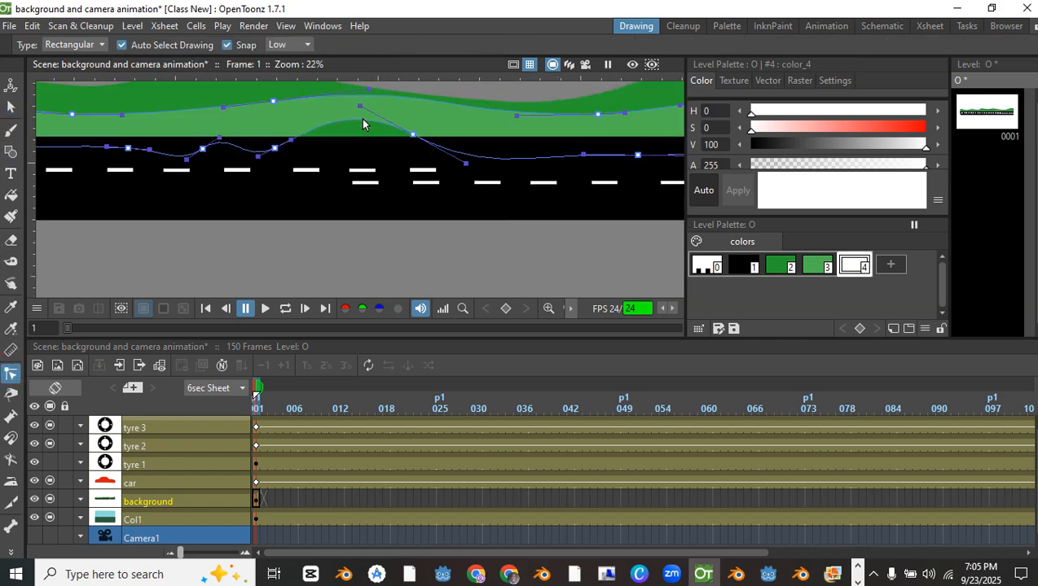
pyautogui.click(412, 134)
pyautogui.moveTo(410, 138)
pyautogui.mouseDown()
pyautogui.moveTo(406, 169)
pyautogui.moveTo(416, 137)
pyautogui.mouseUp()
pyautogui.scroll(-2, 413, 138)
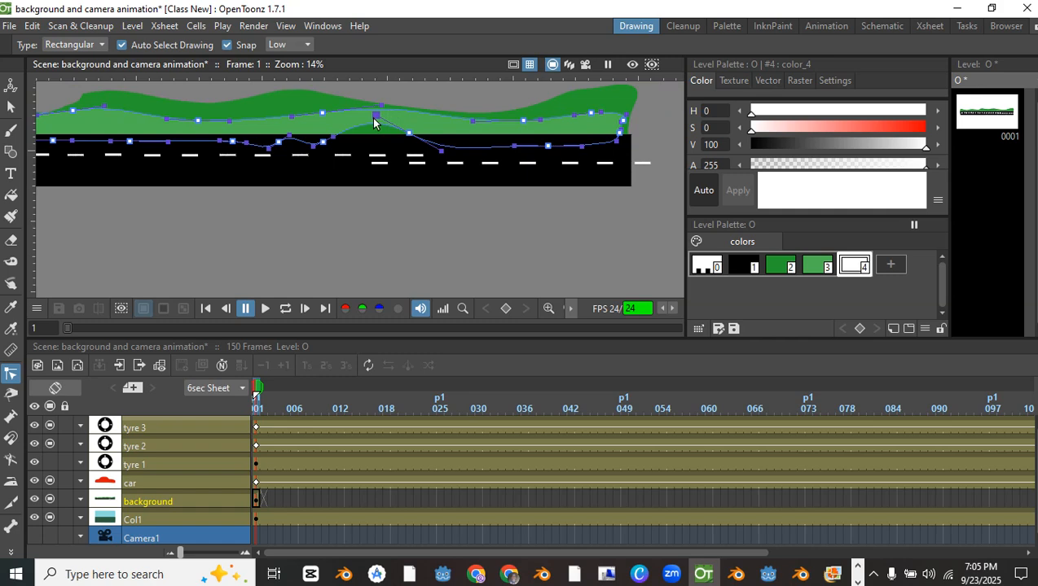
pyautogui.moveTo(374, 120)
pyautogui.mouseDown()
pyautogui.moveTo(377, 150)
pyautogui.moveTo(377, 141)
pyautogui.mouseUp()
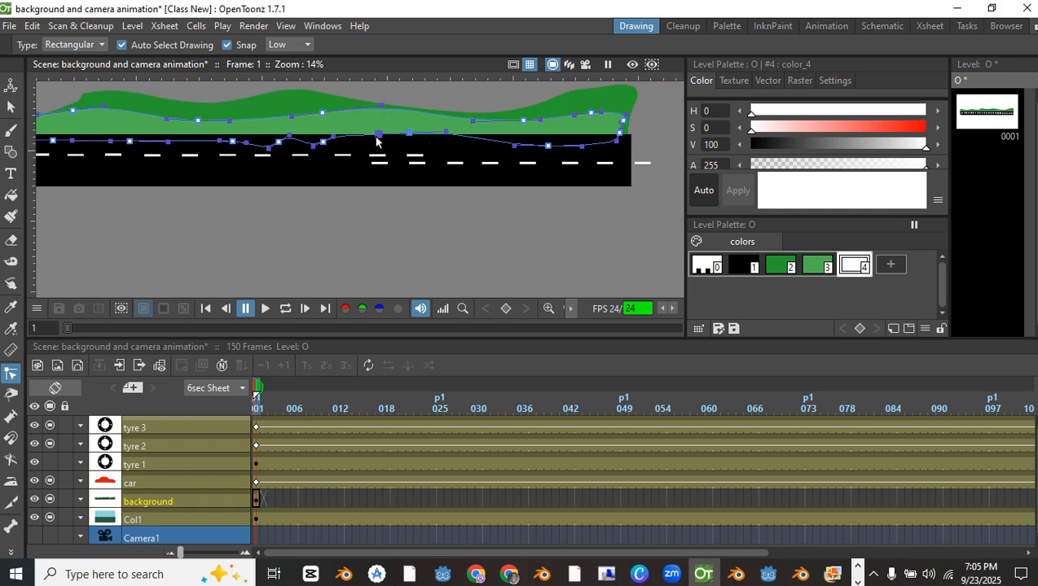
pyautogui.scroll(-2, 425, 96)
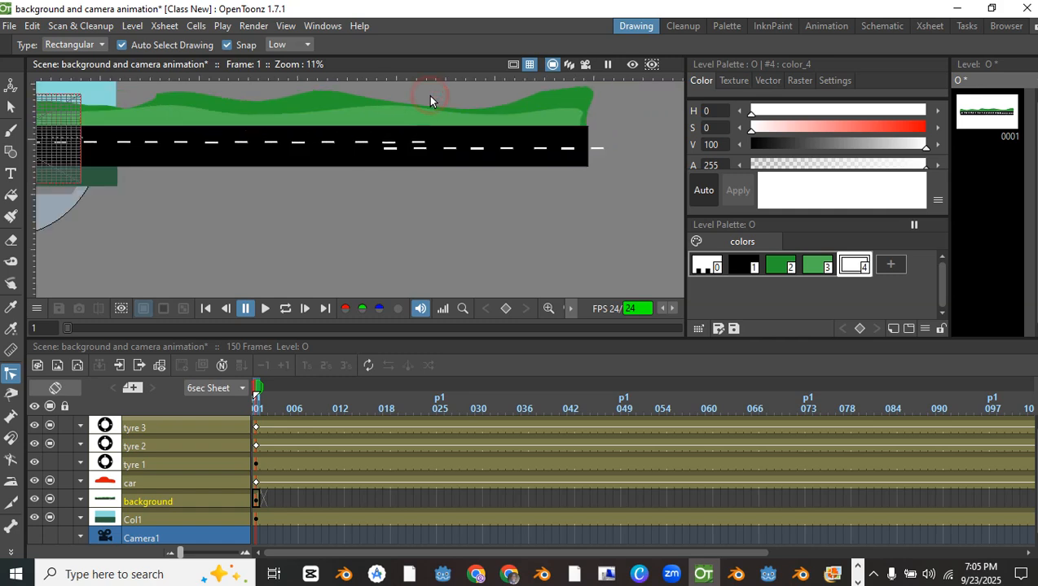
pyautogui.scroll(1, 353, 197)
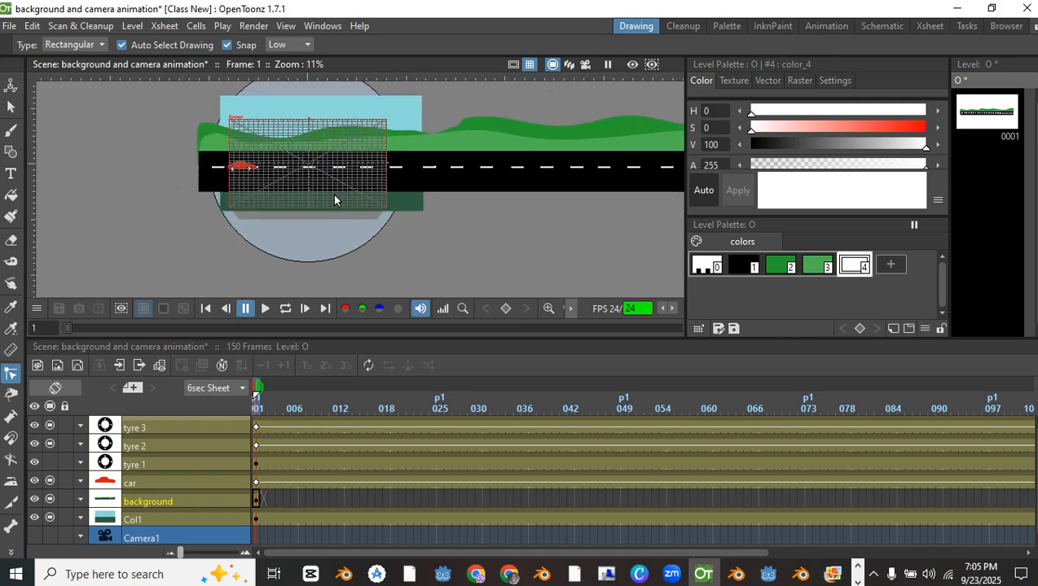
pyautogui.hotkey('ctrl', 's')
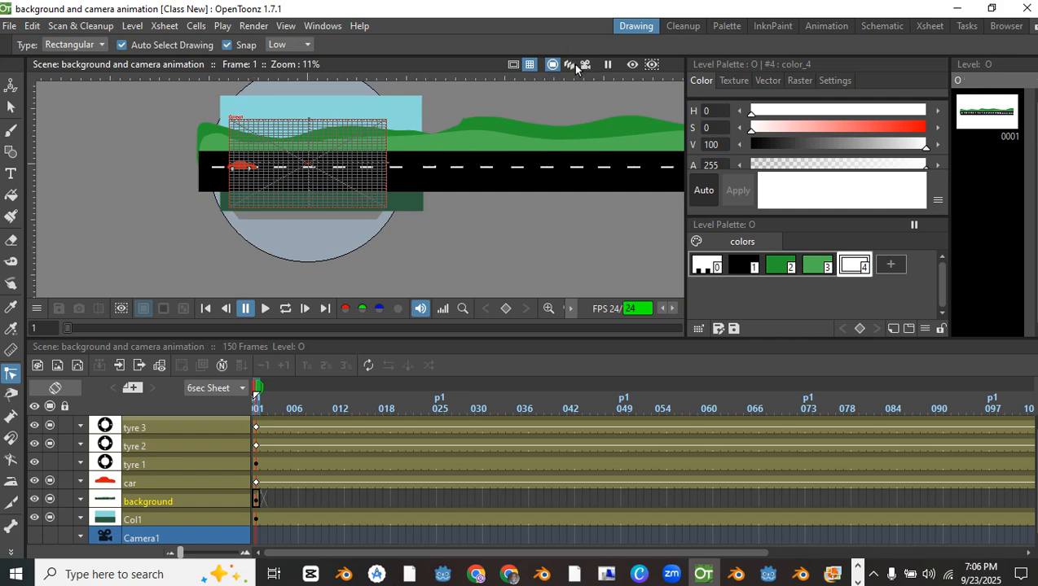
# Switch the viewer to camera view and hide the field guide grid
pyautogui.click(585, 67)
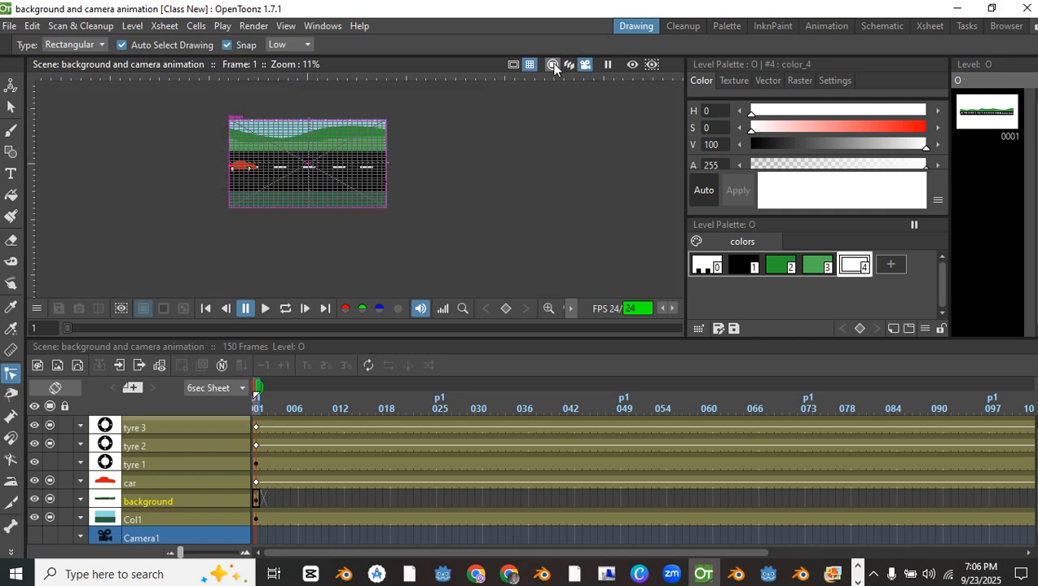
pyautogui.click(530, 65)
pyautogui.scroll(1, 281, 196)
pyautogui.scroll(1, 286, 198)
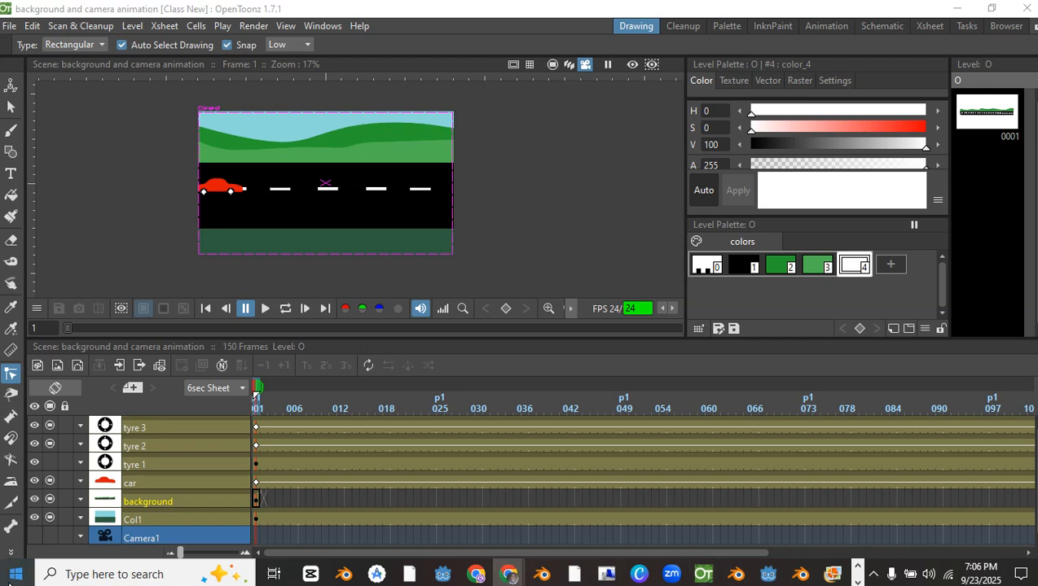
# Extend the background column's drawing to 150 frames, matching the length of the other columns
pyautogui.click(251, 390)
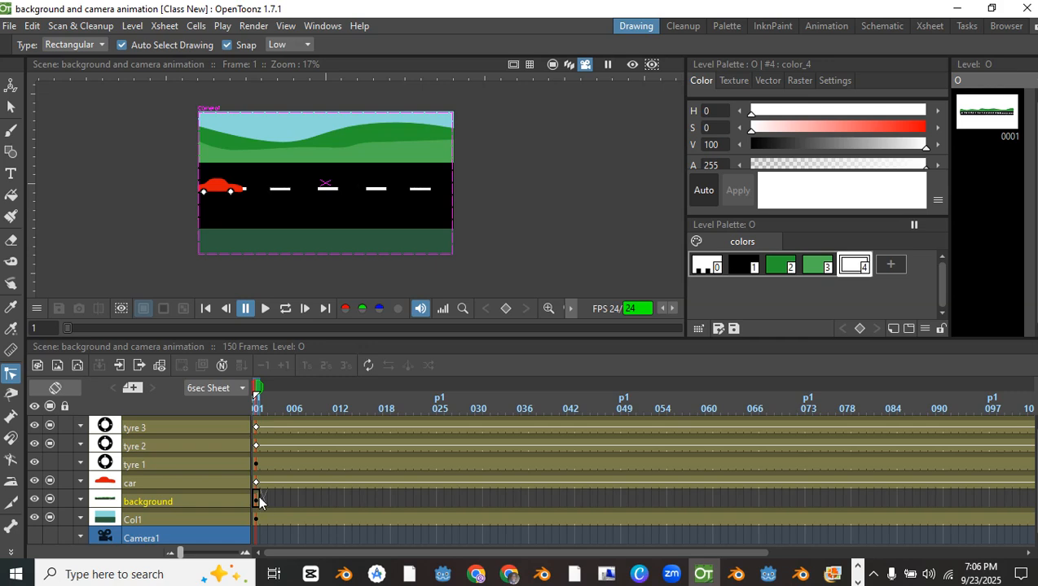
pyautogui.click(259, 503)
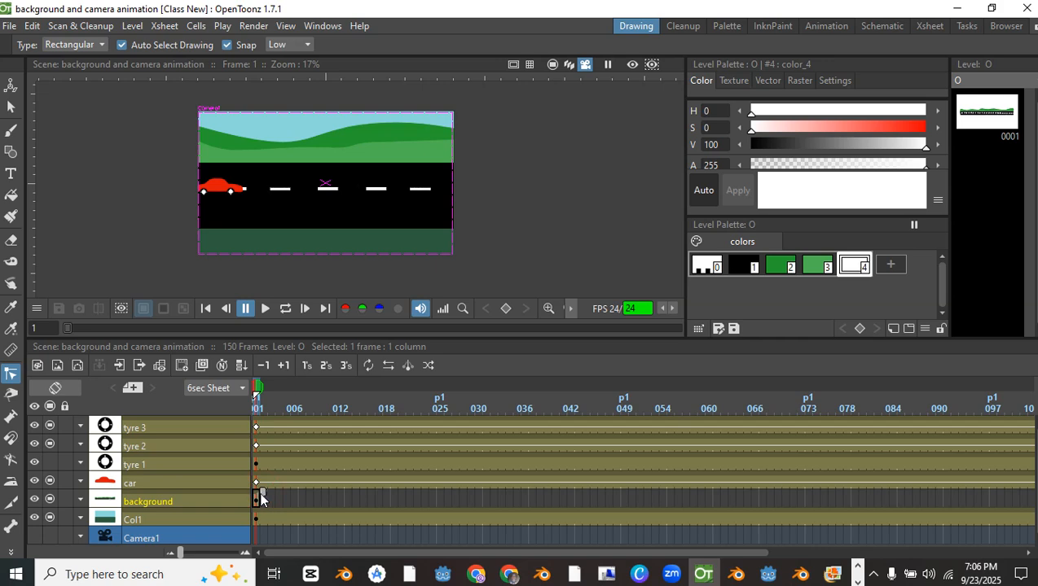
pyautogui.moveTo(254, 386)
pyautogui.mouseDown()
pyautogui.moveTo(275, 387)
pyautogui.moveTo(248, 391)
pyautogui.mouseUp()
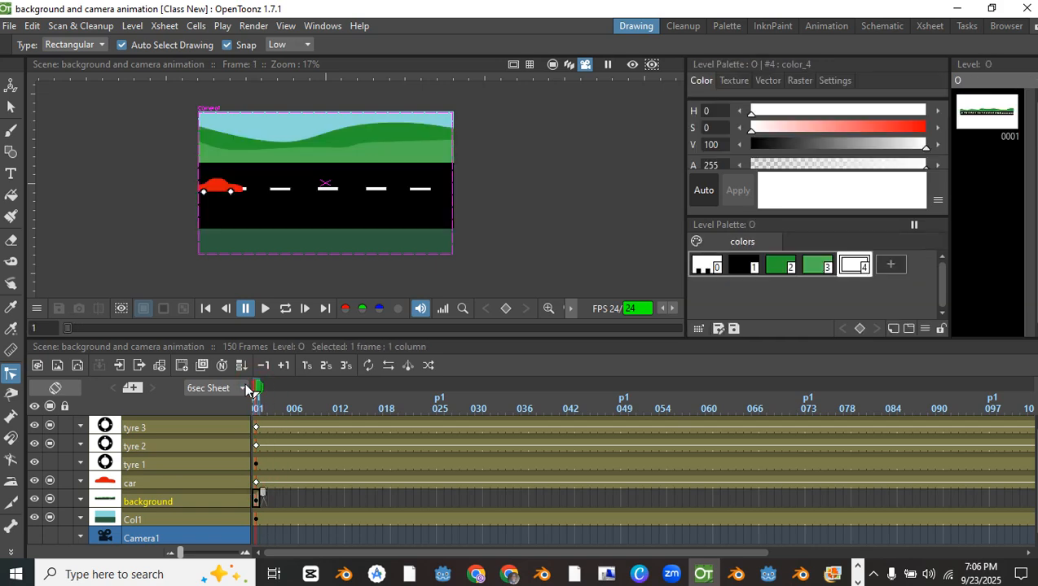
pyautogui.click(258, 492)
pyautogui.moveTo(268, 491)
pyautogui.mouseDown()
pyautogui.moveTo(865, 509)
pyautogui.moveTo(1033, 500)
pyautogui.moveTo(909, 513)
pyautogui.mouseUp()
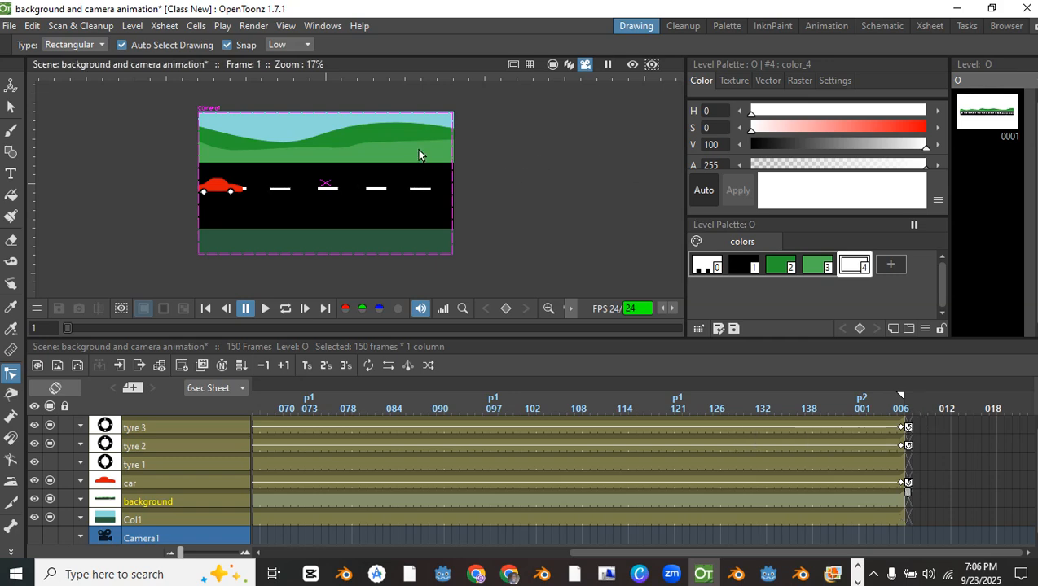
# Make the Col1 column current and switch the viewer back to camera stand view
pyautogui.scroll(-3, 418, 155)
pyautogui.scroll(4, 439, 180)
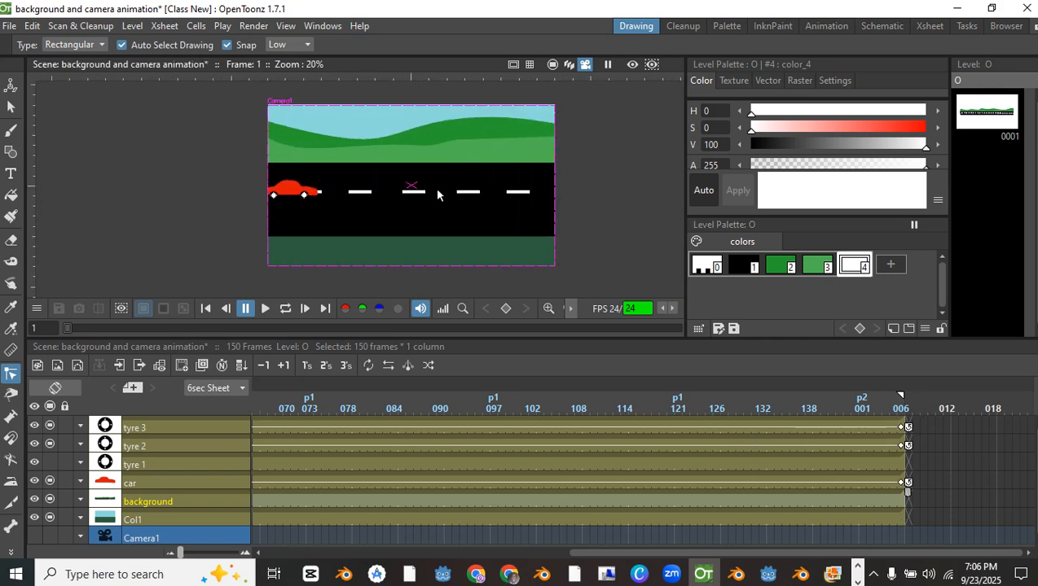
pyautogui.scroll(-4, 438, 194)
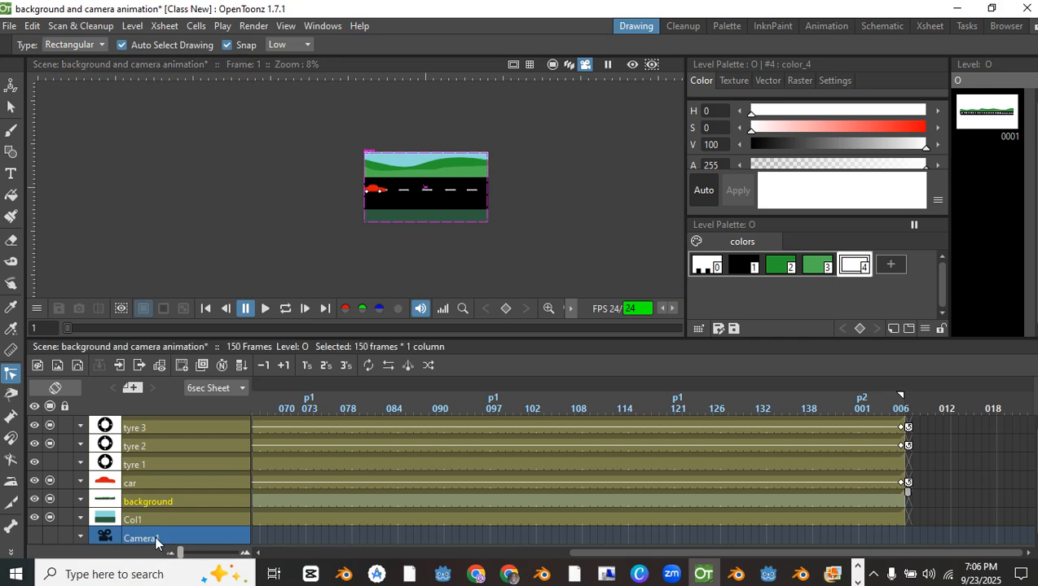
pyautogui.click(153, 513)
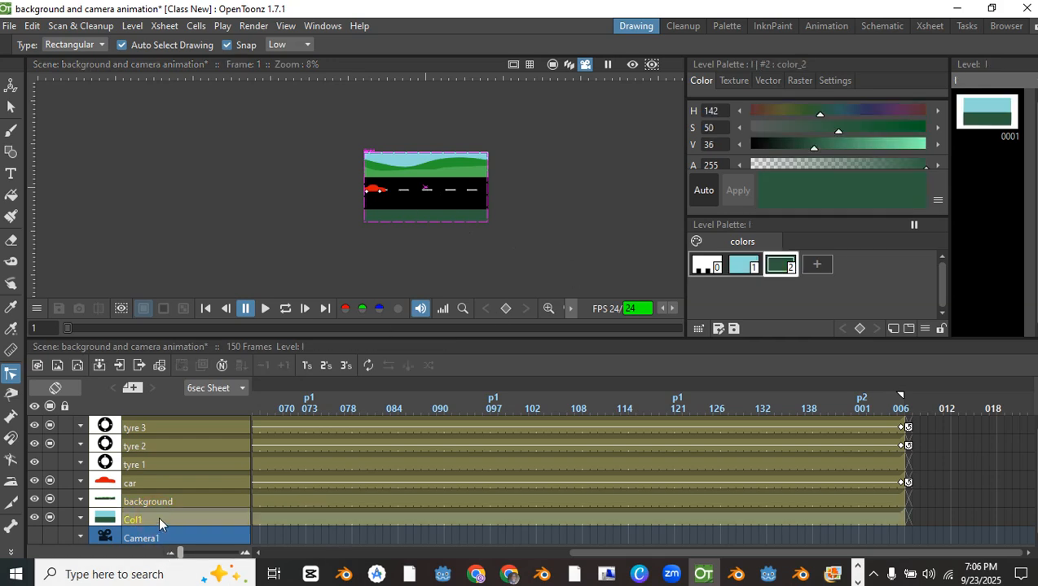
pyautogui.click(552, 65)
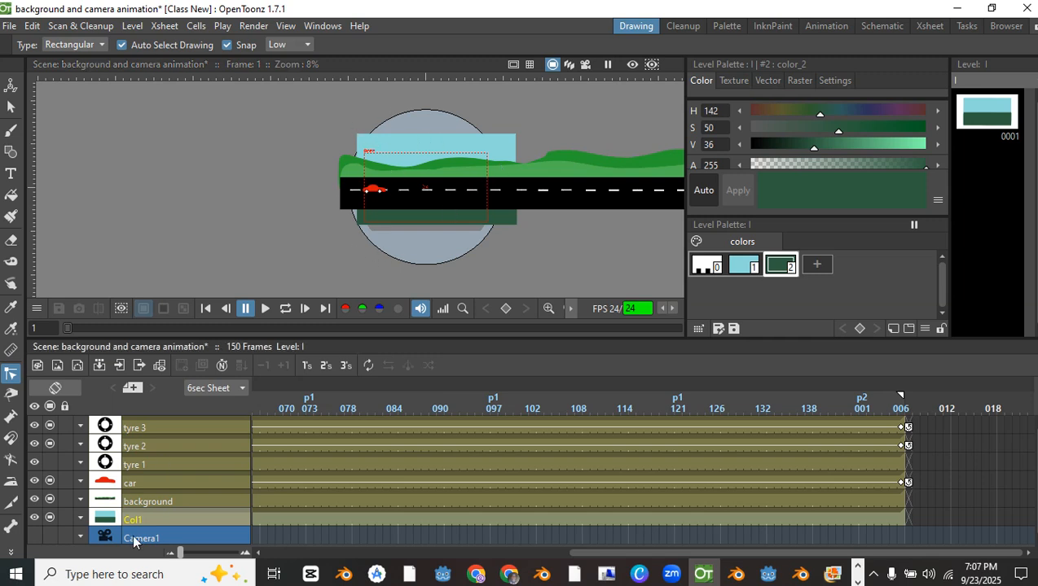
pyautogui.scroll(1, 428, 207)
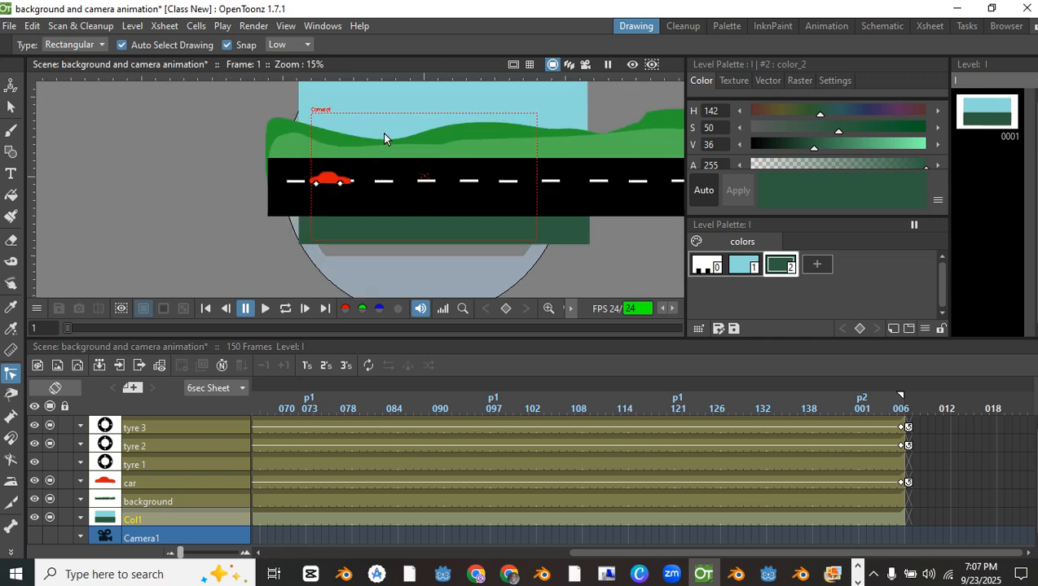
pyautogui.scroll(1, 384, 139)
pyautogui.scroll(-1, 420, 169)
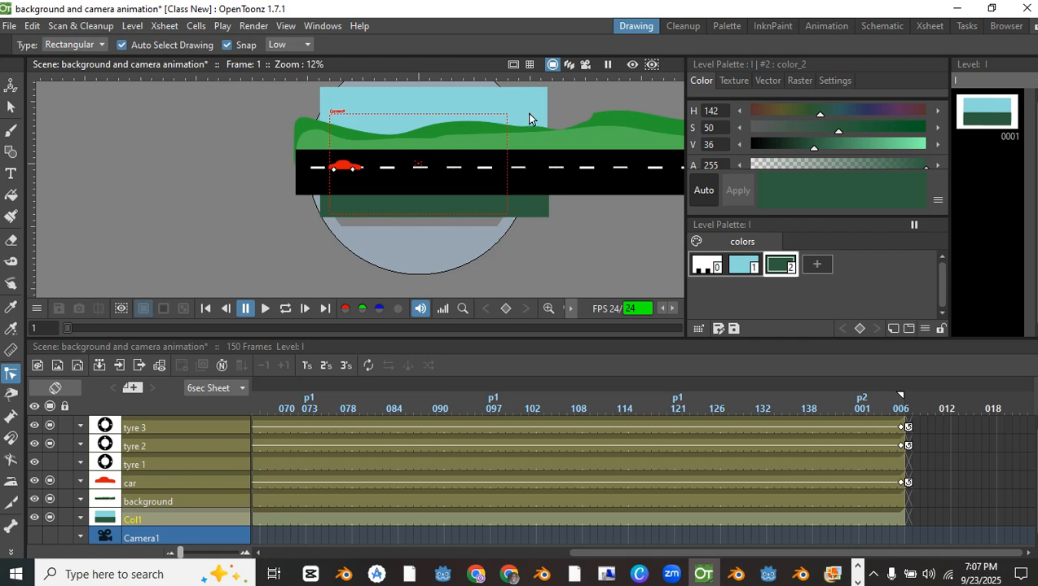
pyautogui.scroll(-1, 529, 110)
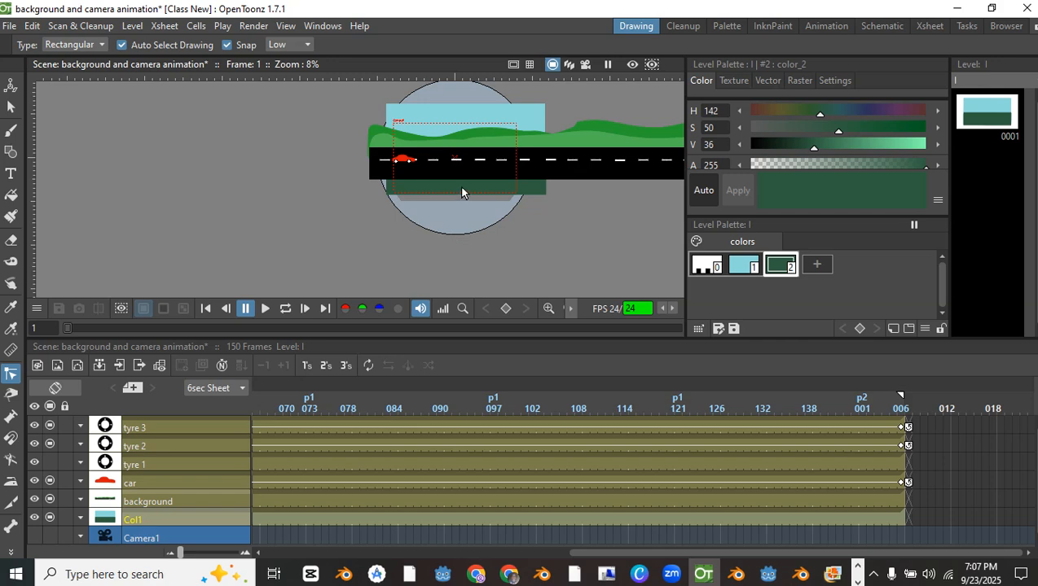
# Select the sky and ground shapes in Col1 and enlarge them outward from opposite corners to about 166% wide and 154% high
pyautogui.click(10, 107)
pyautogui.moveTo(346, 88); pyautogui.dragTo(555, 214)
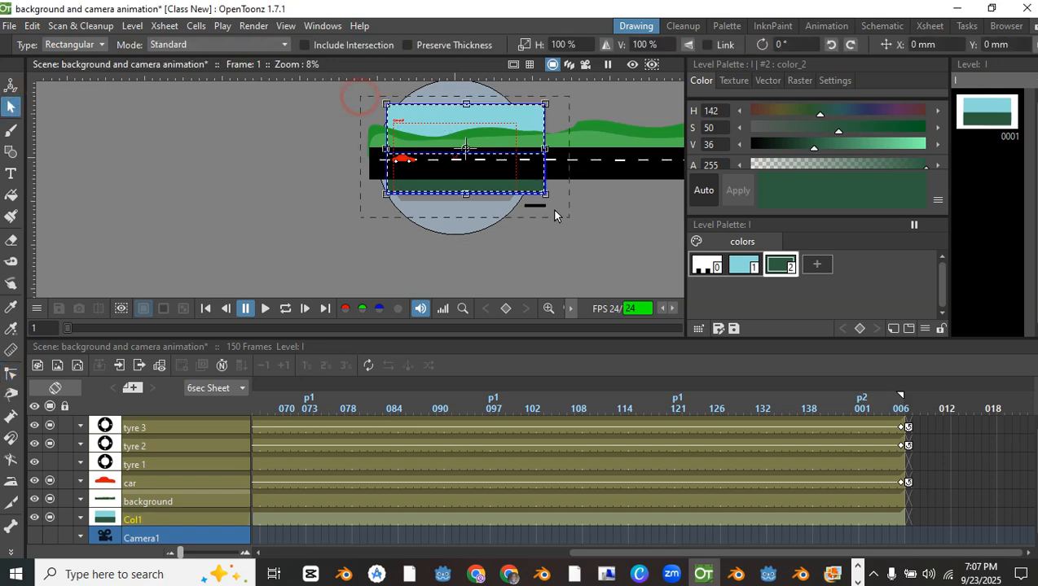
pyautogui.moveTo(543, 100); pyautogui.dragTo(602, 79)
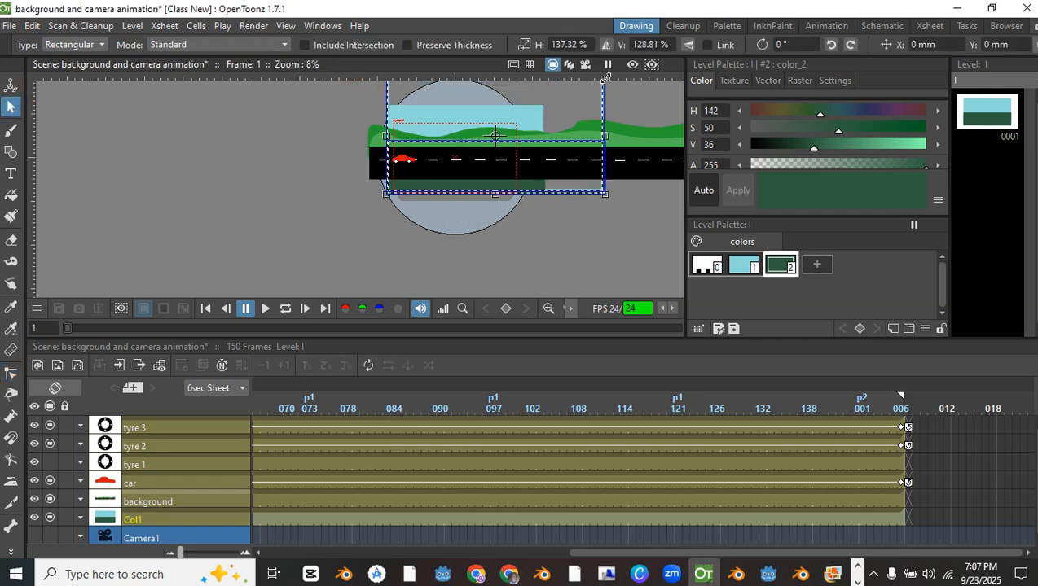
pyautogui.moveTo(386, 195); pyautogui.dragTo(339, 216)
pyautogui.scroll(-3, 203, 204)
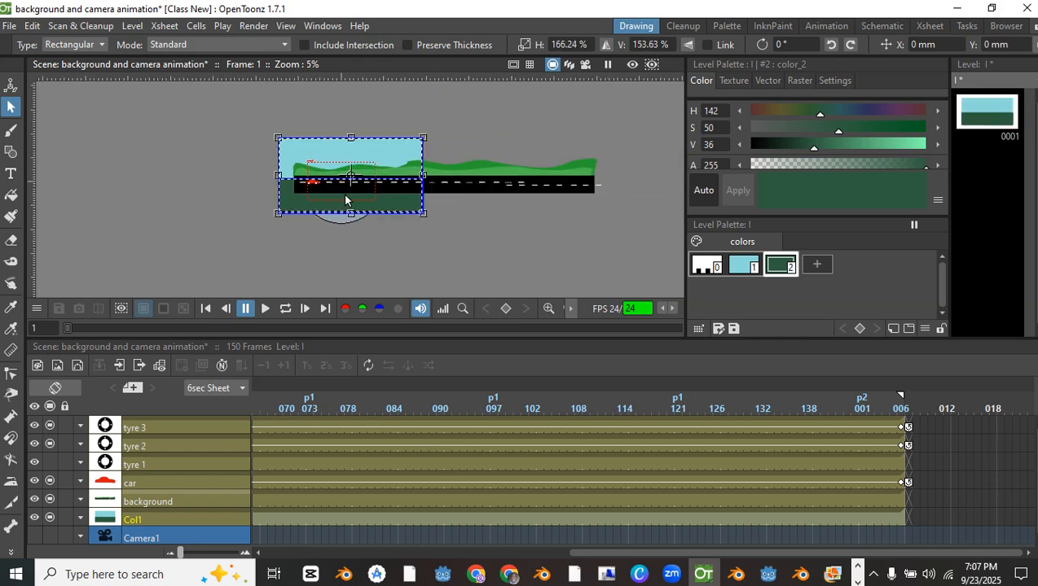
pyautogui.scroll(2, 354, 200)
pyautogui.scroll(-2, 312, 169)
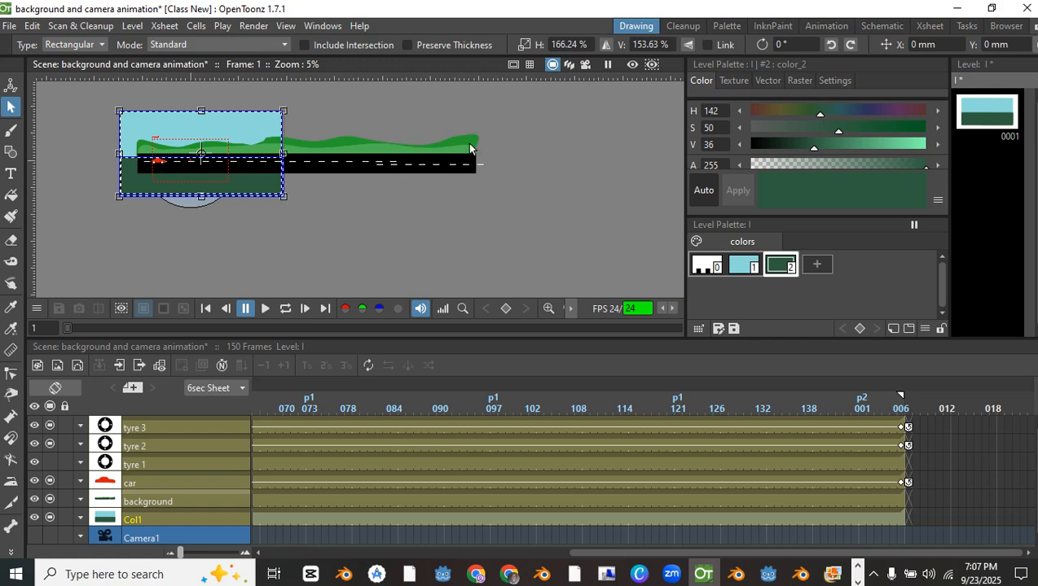
# Make the background column current and delete the stray lane dash beyond the road's far end
pyautogui.scroll(2, 333, 194)
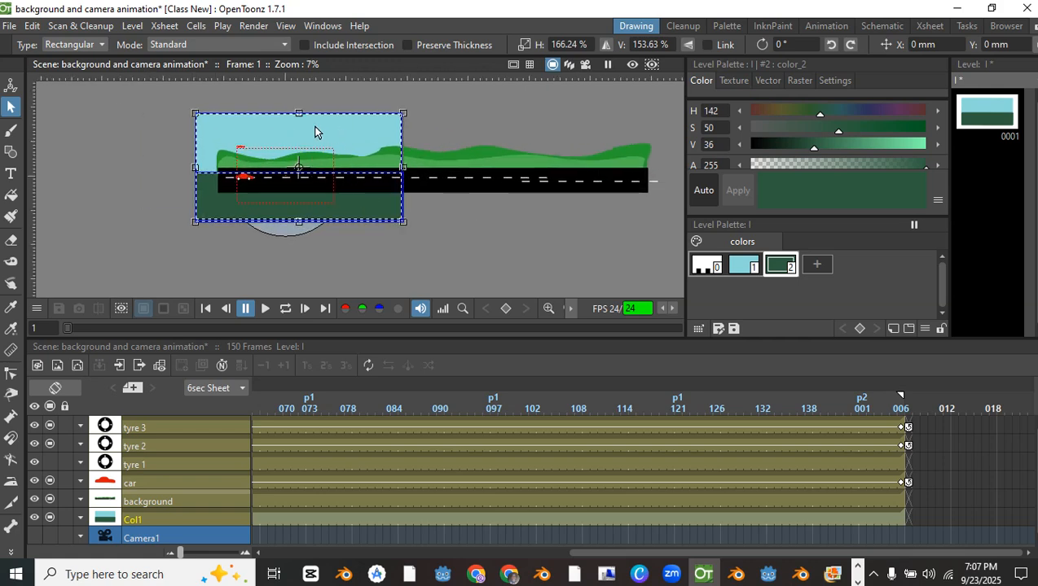
pyautogui.scroll(4, 363, 170)
pyautogui.click(354, 163)
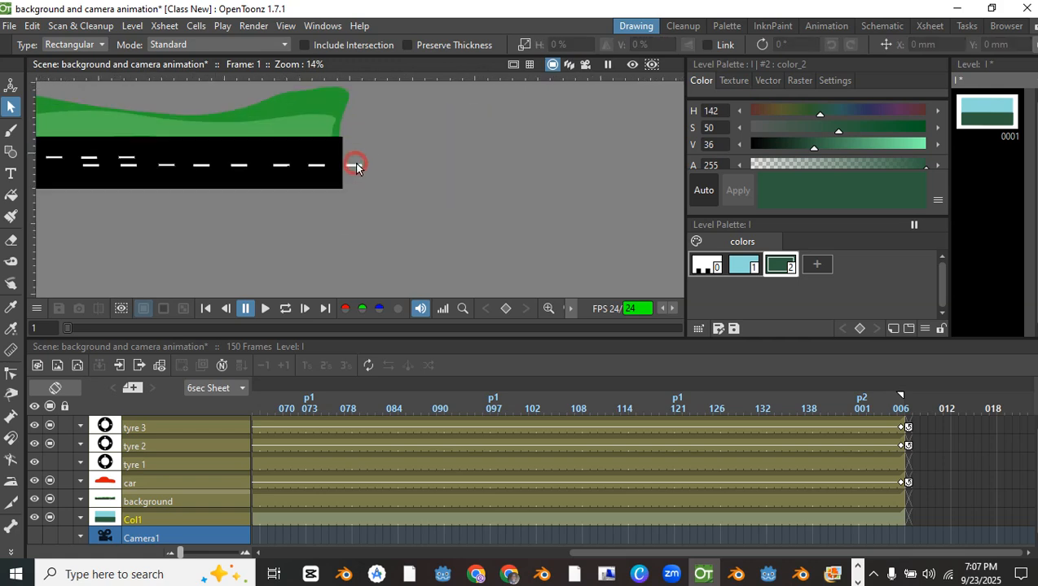
pyautogui.click(148, 502)
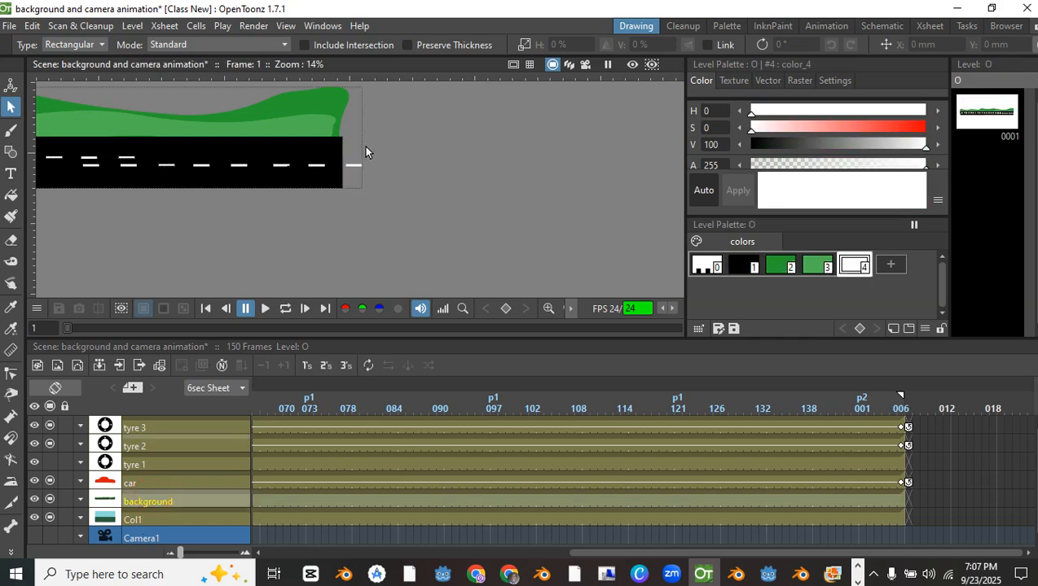
pyautogui.click(353, 167)
pyautogui.click(351, 169)
pyautogui.press('Delete')
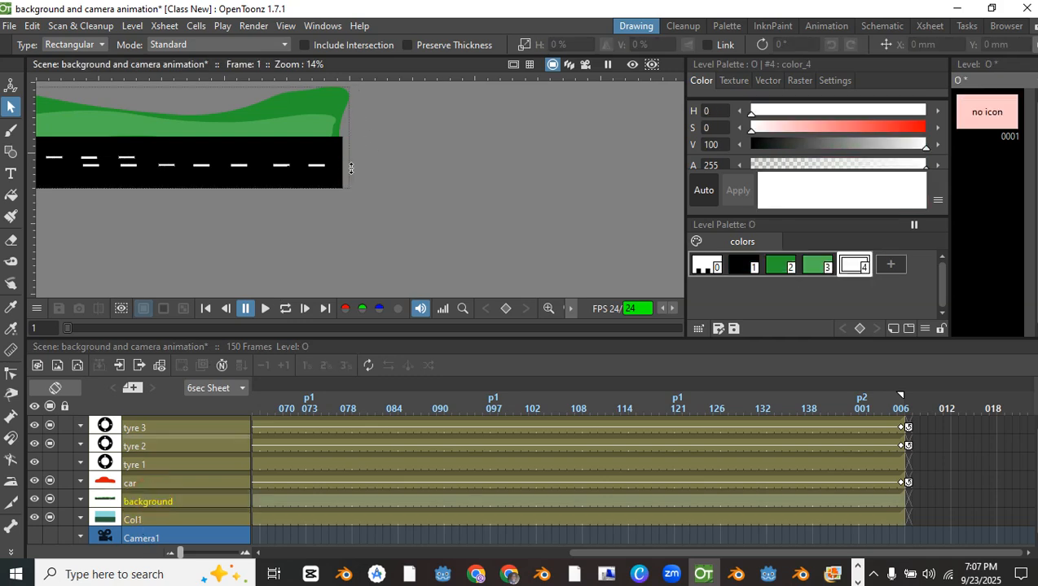
# Show the start of the timeline and scrub through the early frames, returning to frame 1
pyautogui.scroll(-4, 352, 185)
pyautogui.moveTo(351, 185); pyautogui.dragTo(594, 188)
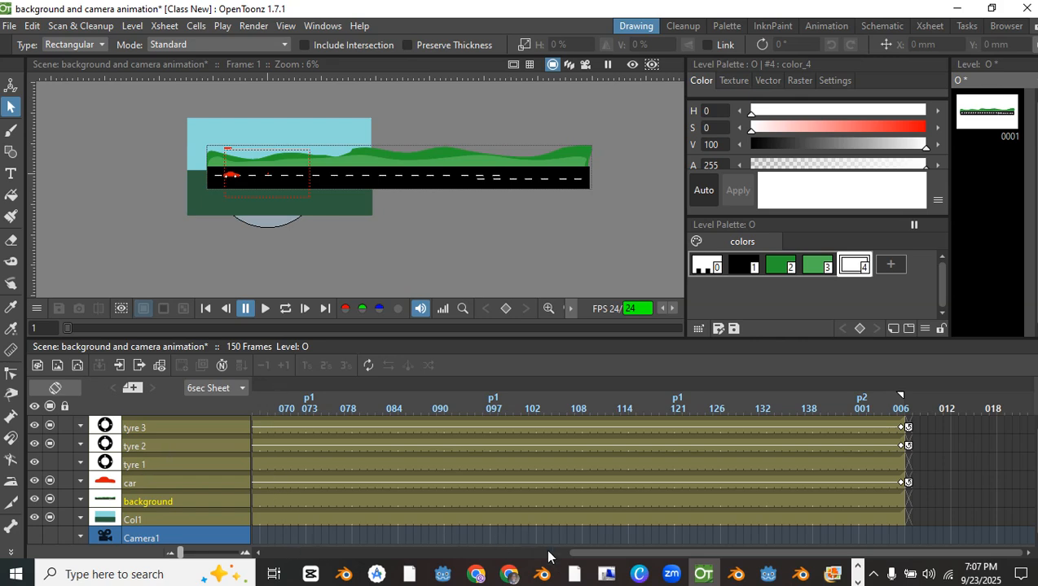
pyautogui.moveTo(568, 554); pyautogui.dragTo(259, 554)
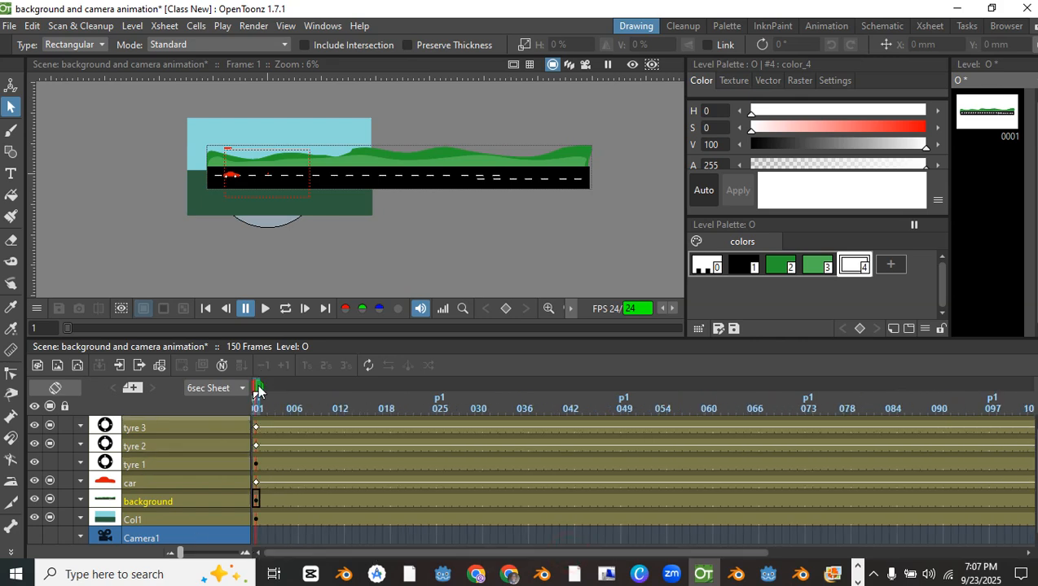
pyautogui.moveTo(258, 393); pyautogui.dragTo(433, 387)
pyautogui.moveTo(325, 364); pyautogui.dragTo(70, 343)
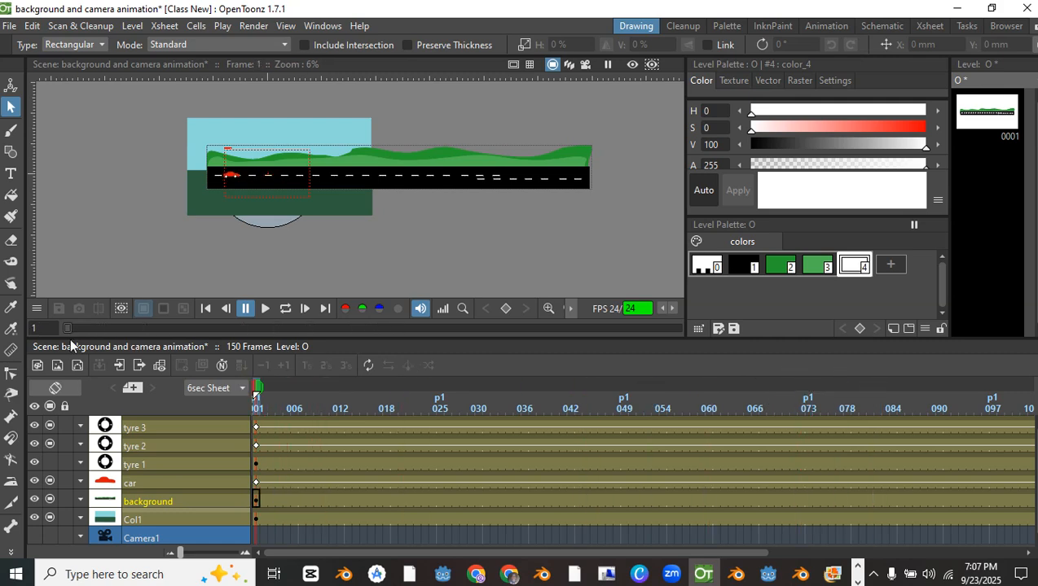
# Switch the viewer to camera view and key the background's position at frame 1 with X at 0 mm
pyautogui.click(583, 69)
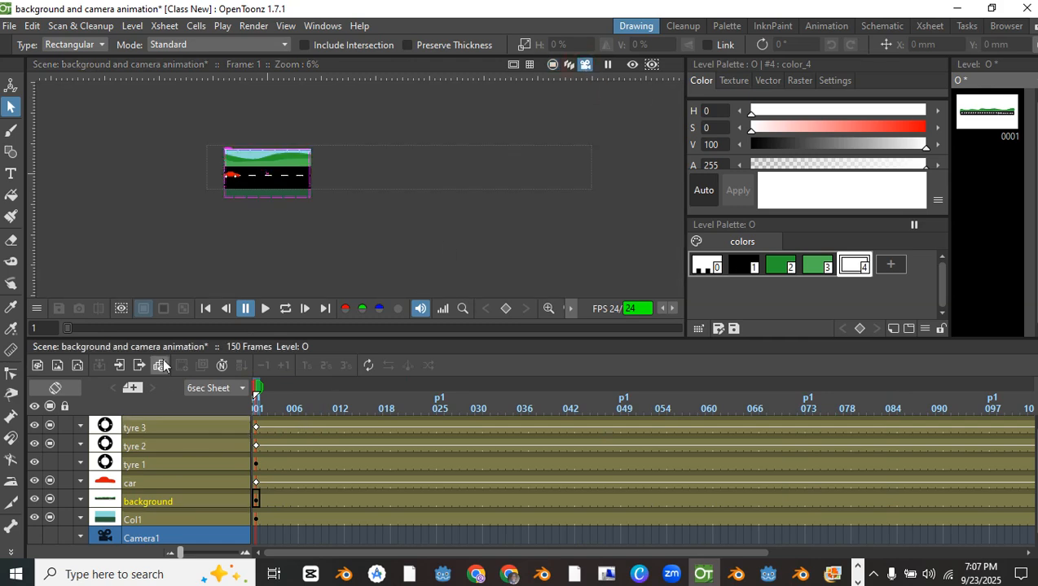
pyautogui.click(11, 84)
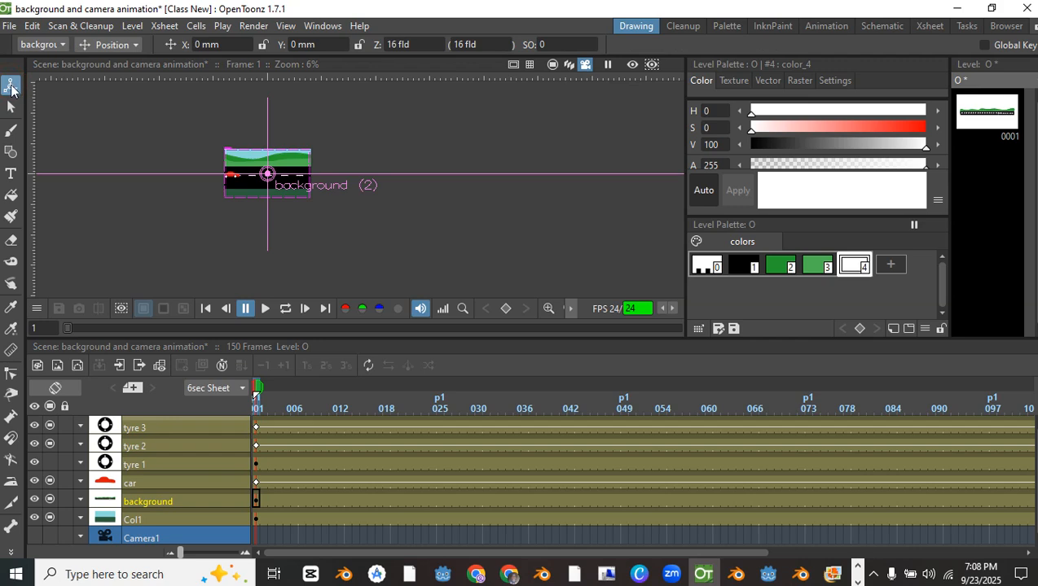
pyautogui.scroll(2, 336, 153)
pyautogui.moveTo(335, 153); pyautogui.dragTo(475, 164)
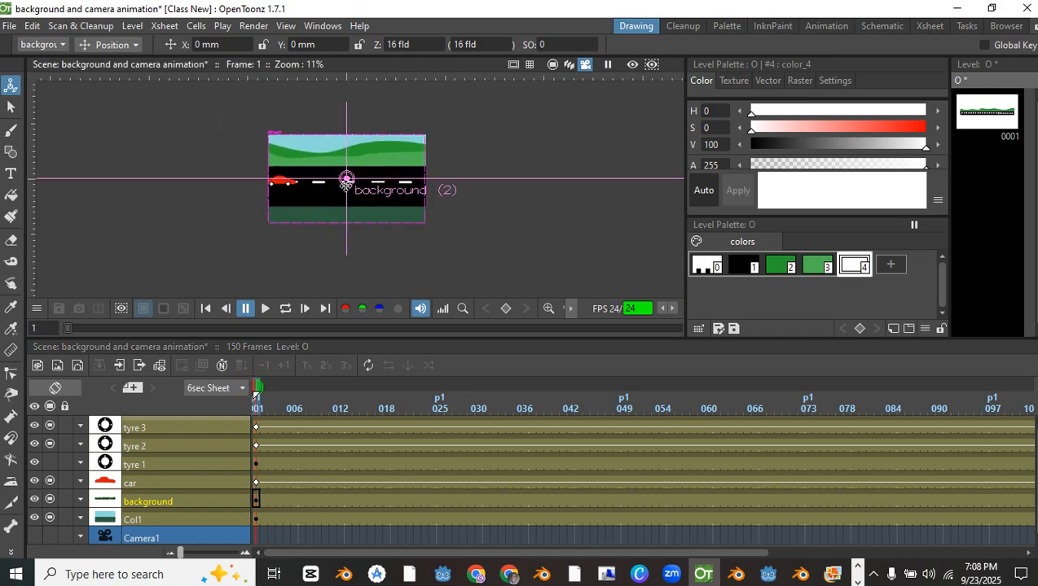
pyautogui.moveTo(347, 178); pyautogui.dragTo(349, 178)
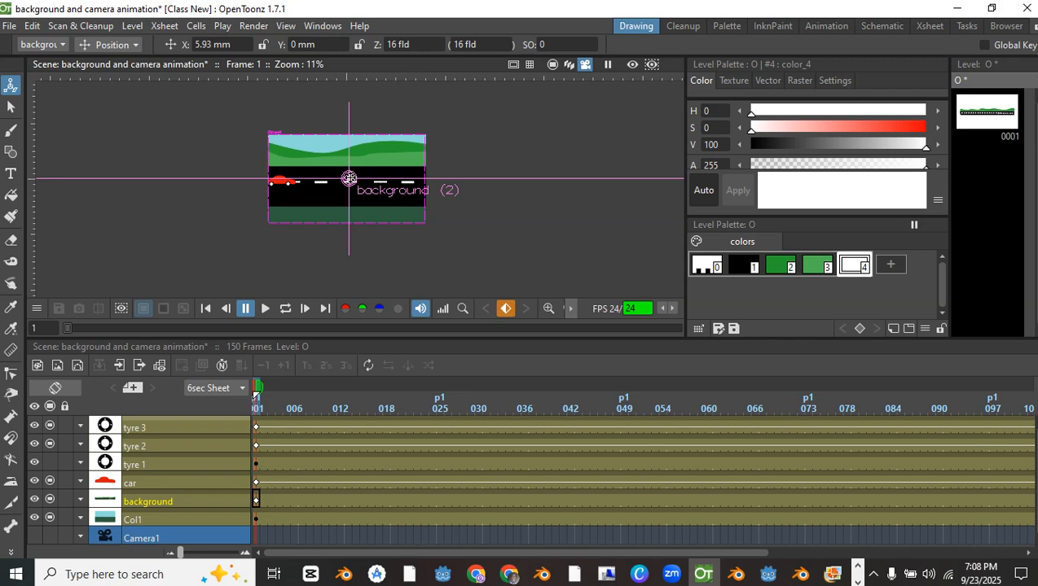
pyautogui.click(505, 309)
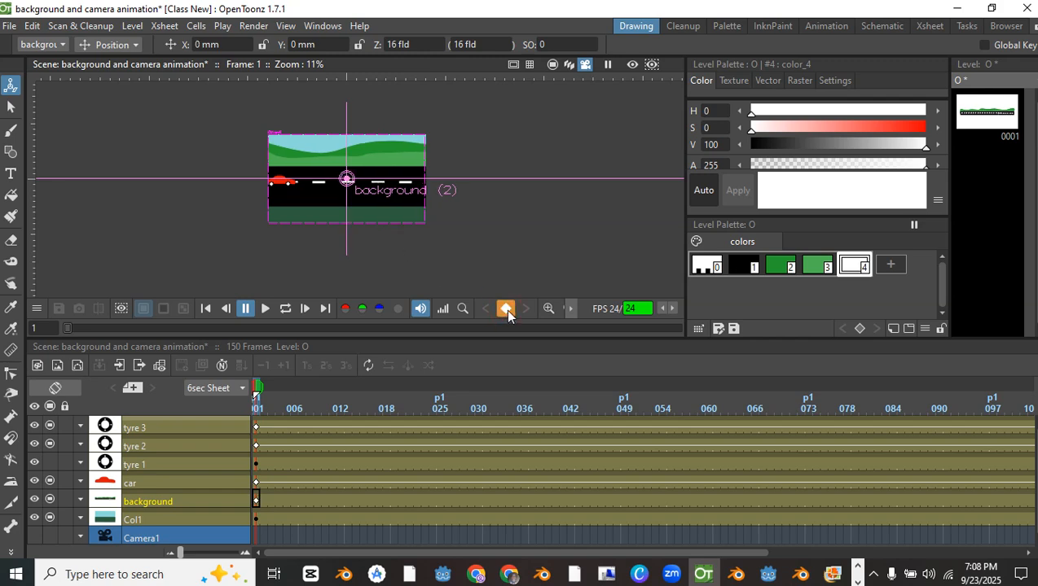
# At frame 149, shift the background horizontally to an X position of about -1262 mm
pyautogui.scroll(1, 354, 193)
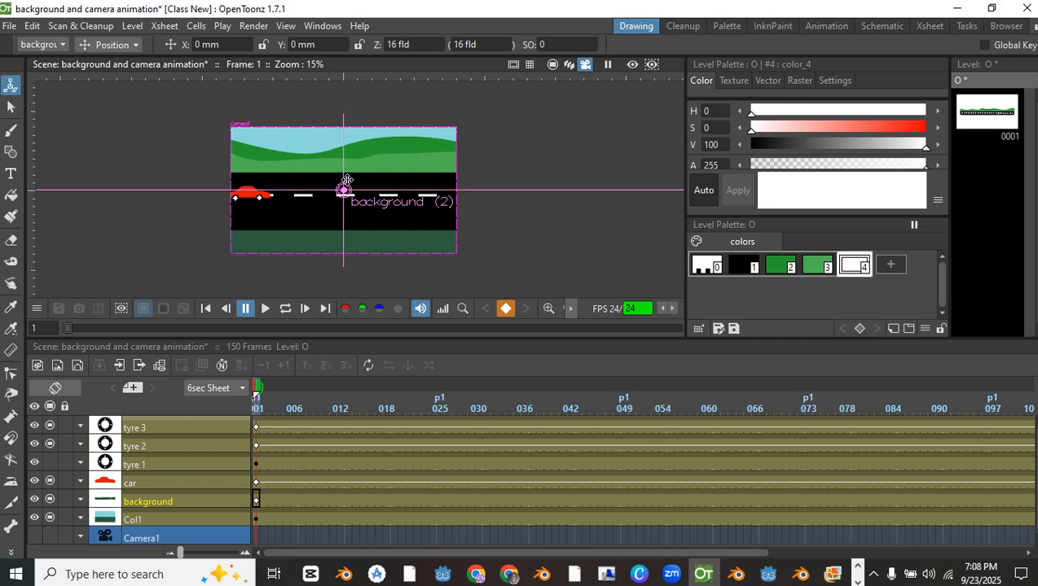
pyautogui.scroll(-1, 343, 275)
pyautogui.scroll(1, 344, 275)
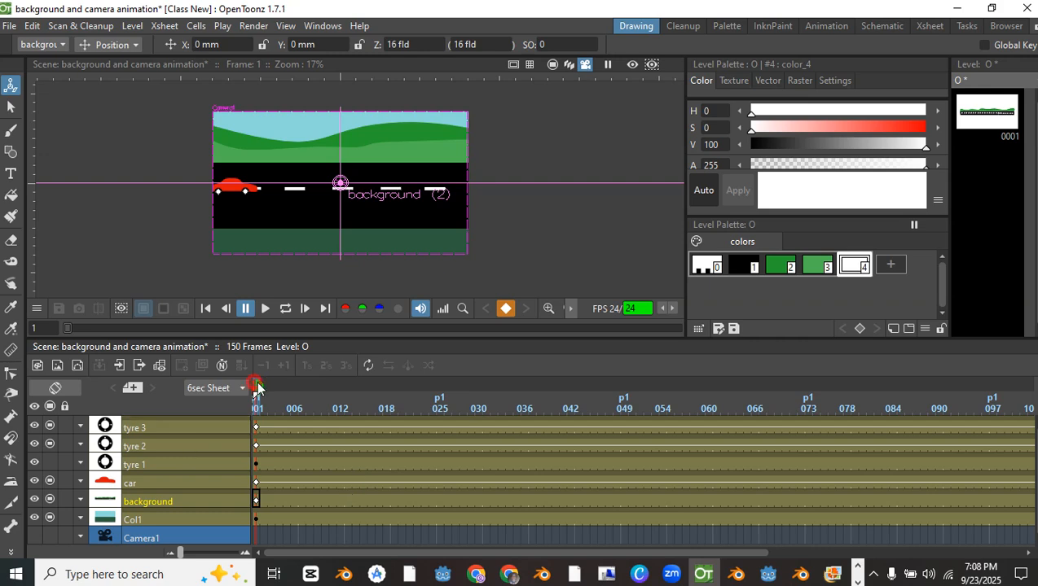
pyautogui.moveTo(256, 387)
pyautogui.mouseDown()
pyautogui.moveTo(986, 388)
pyautogui.moveTo(269, 372)
pyautogui.moveTo(136, 388)
pyautogui.moveTo(852, 409)
pyautogui.moveTo(616, 397)
pyautogui.moveTo(1018, 401)
pyautogui.moveTo(447, 363)
pyautogui.moveTo(542, 387)
pyautogui.mouseUp()
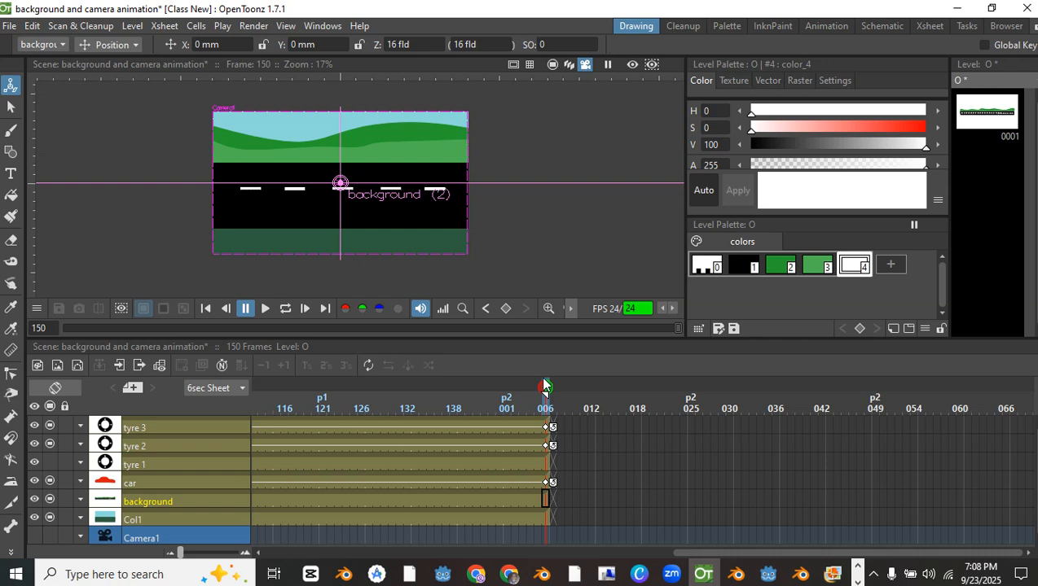
pyautogui.moveTo(544, 385); pyautogui.dragTo(538, 387)
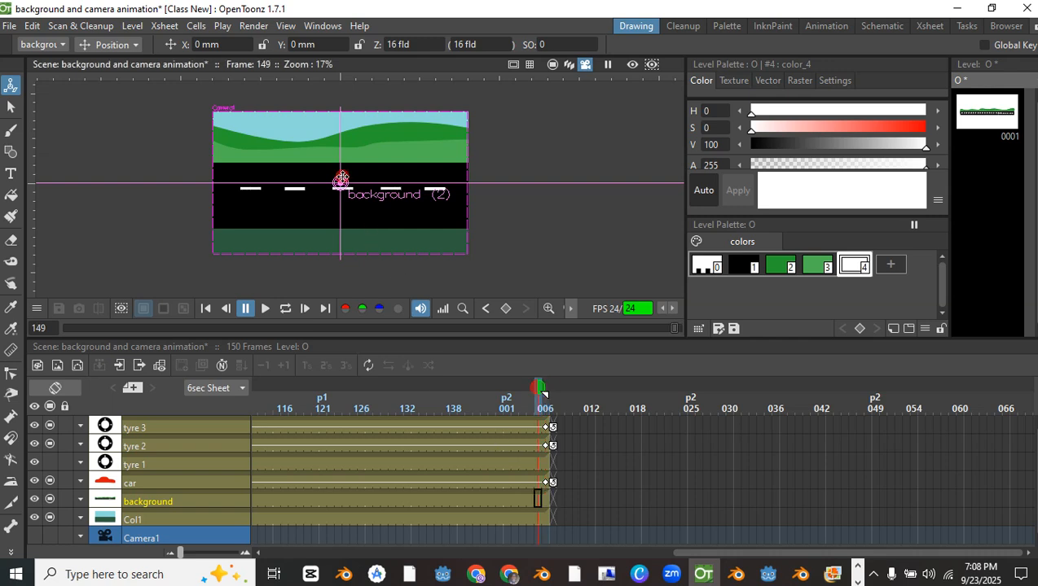
pyautogui.moveTo(342, 179); pyautogui.dragTo(1, 184)
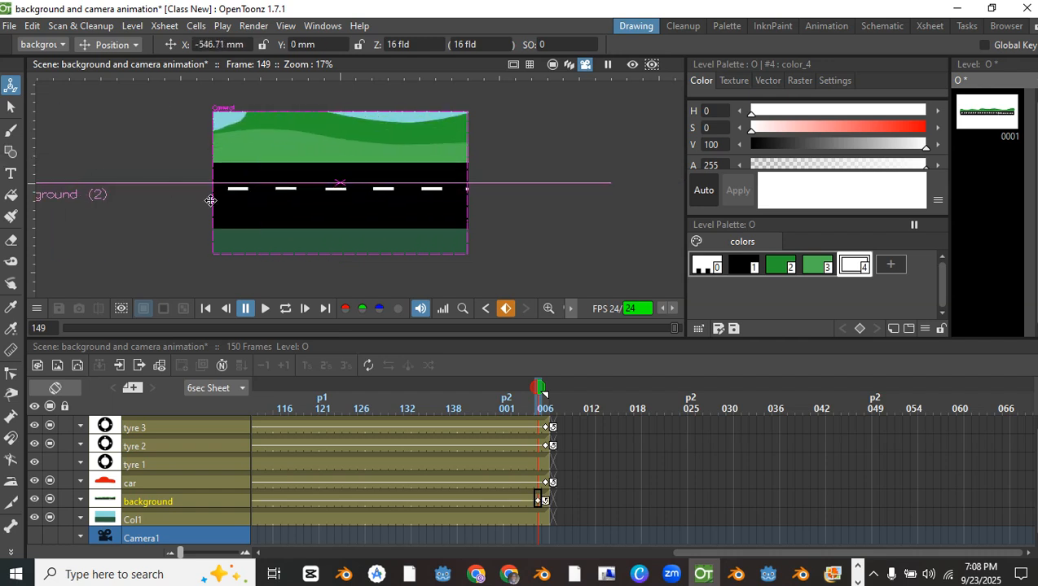
pyautogui.scroll(-2, 208, 198)
pyautogui.moveTo(215, 181); pyautogui.dragTo(15, 155)
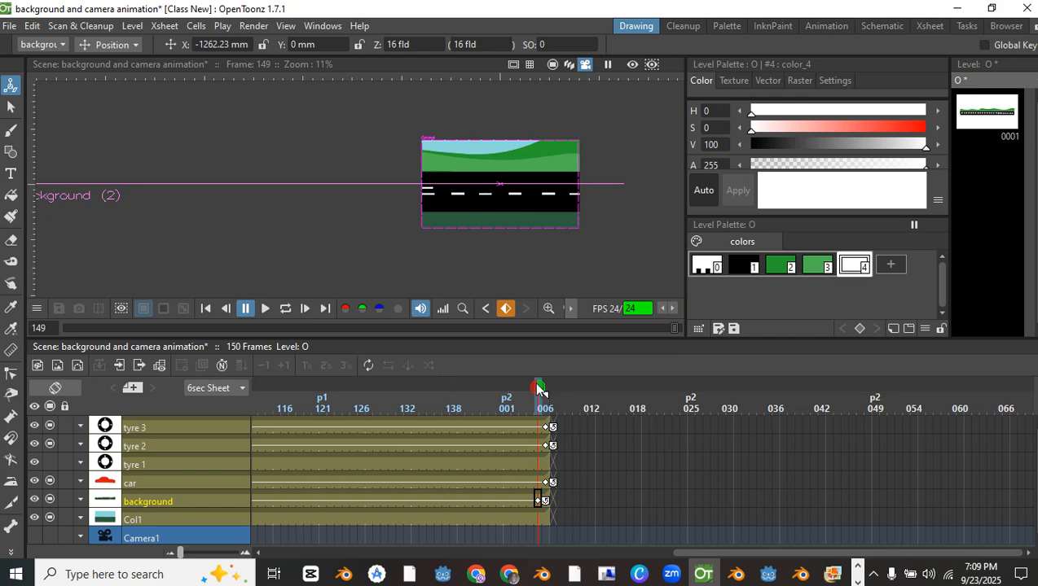
# Play the background movement from frame 1, activate the Selection tool, and scrub to frame 52
pyautogui.moveTo(538, 389); pyautogui.dragTo(255, 389)
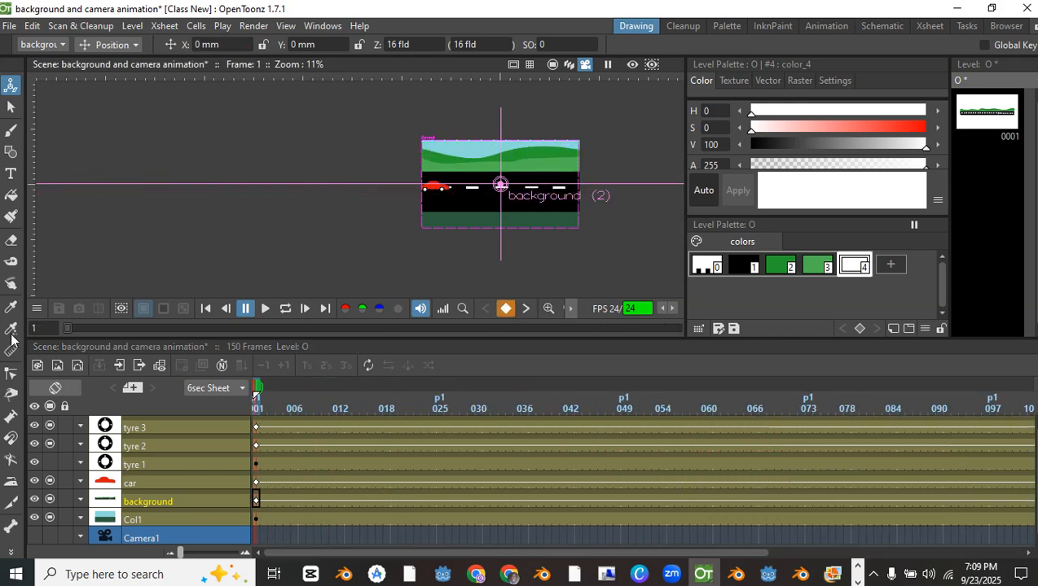
pyautogui.click(264, 308)
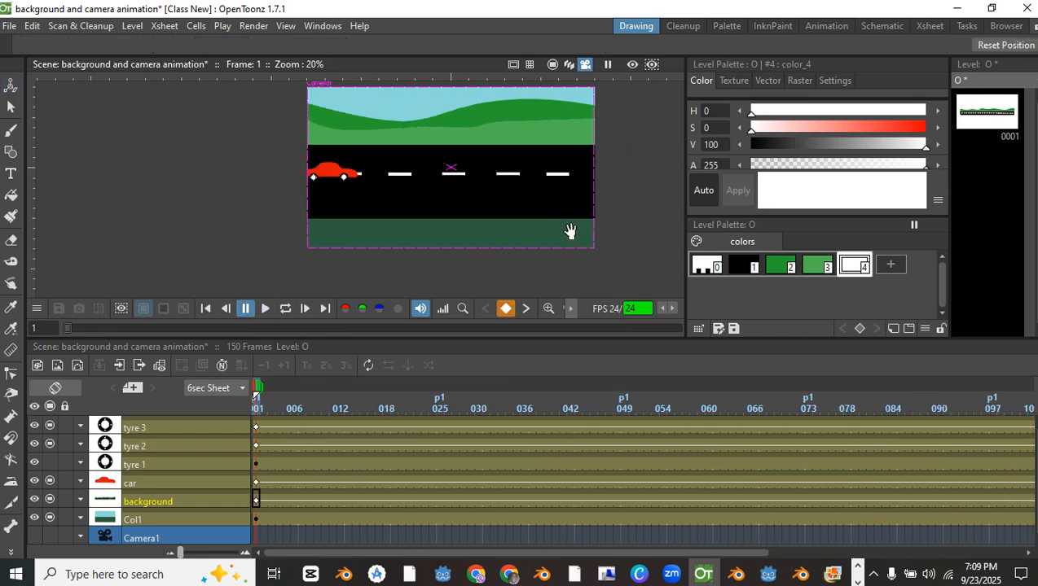
pyautogui.click(12, 109)
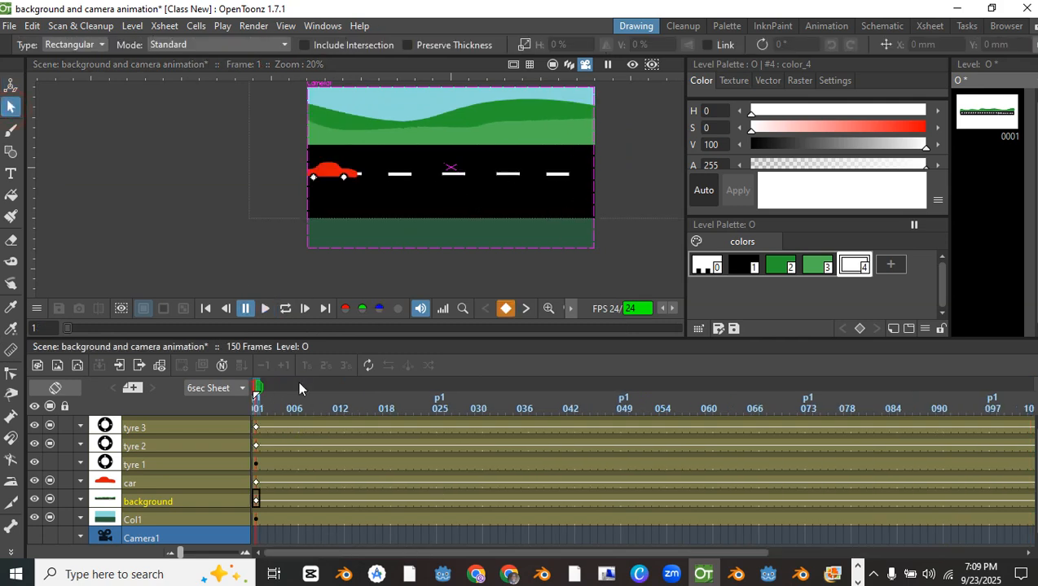
pyautogui.moveTo(297, 381); pyautogui.dragTo(647, 388)
# Switch the viewer to camera stand view and examine the lane dashes toward the road's far end
pyautogui.click(553, 65)
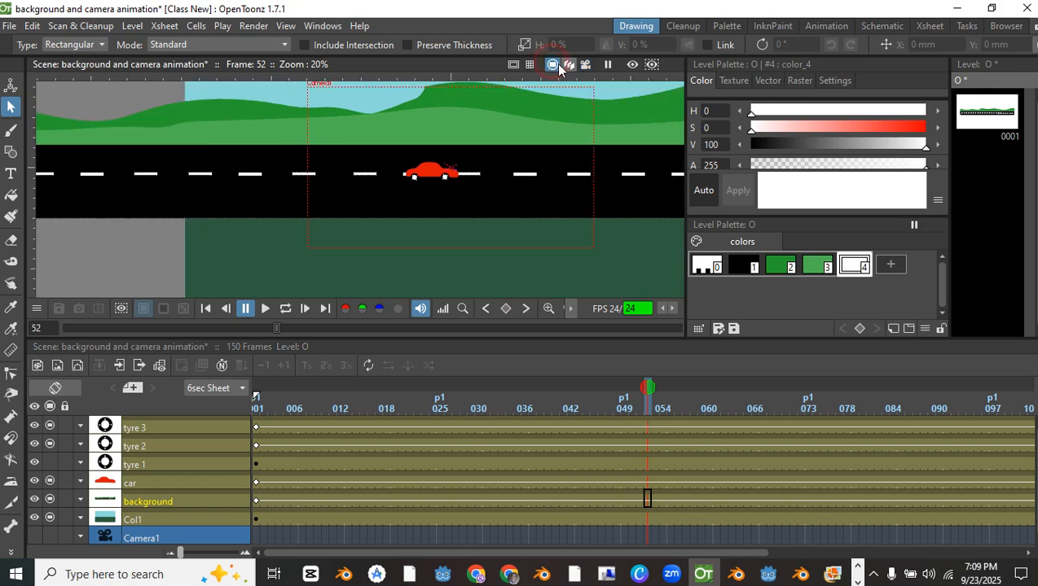
pyautogui.scroll(-4, 542, 207)
pyautogui.scroll(5, 428, 236)
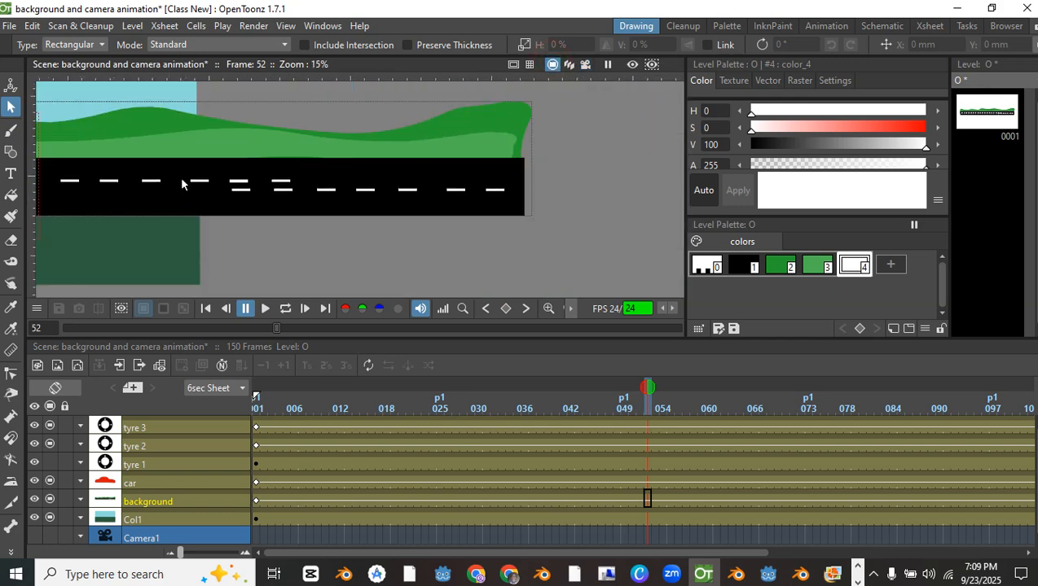
pyautogui.click(250, 198)
pyautogui.scroll(-2, 401, 214)
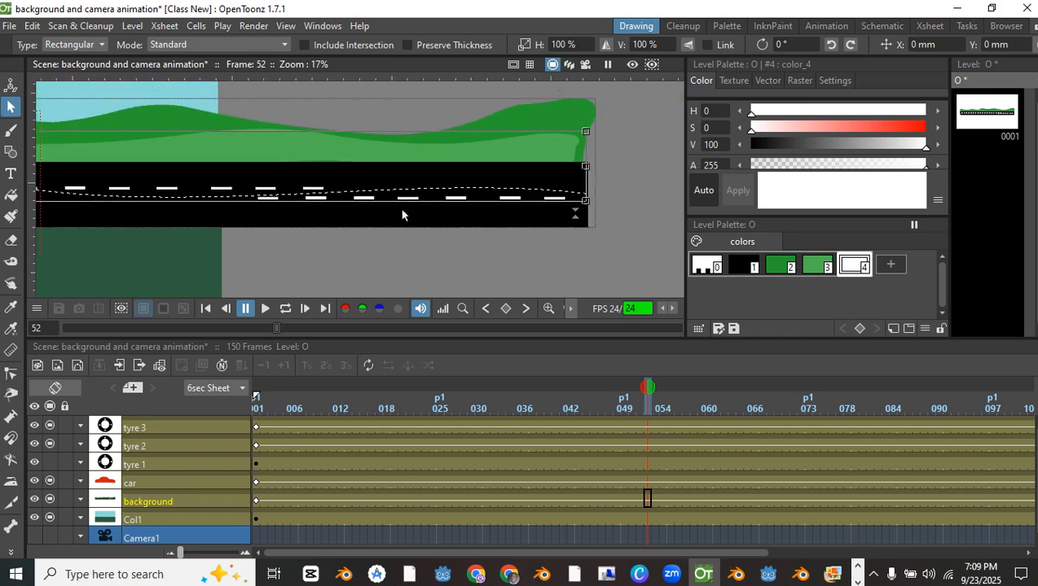
pyautogui.click(571, 236)
# Move the seven lower lane dashes by X 152.85 mm and Y 16.2 mm in line with the upper row, and save the scene
pyautogui.click(559, 200)
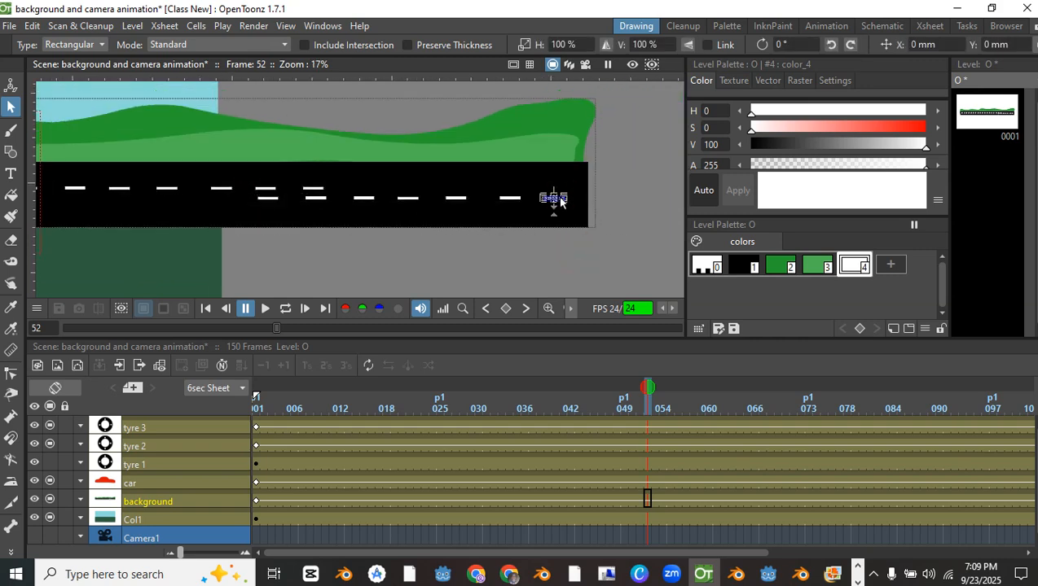
pyautogui.scroll(3, 548, 202)
pyautogui.keyDown('shift'); pyautogui.click(481, 199); pyautogui.keyUp('shift')
pyautogui.keyDown('shift'); pyautogui.click(378, 200); pyautogui.keyUp('shift')
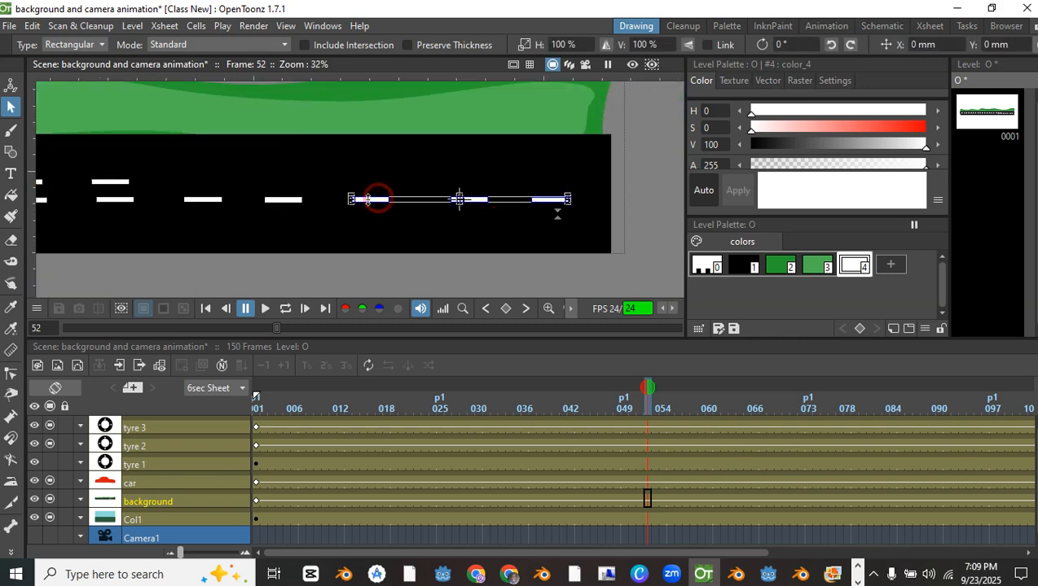
pyautogui.keyDown('shift'); pyautogui.click(287, 199); pyautogui.keyUp('shift')
pyautogui.moveTo(265, 203); pyautogui.dragTo(366, 214)
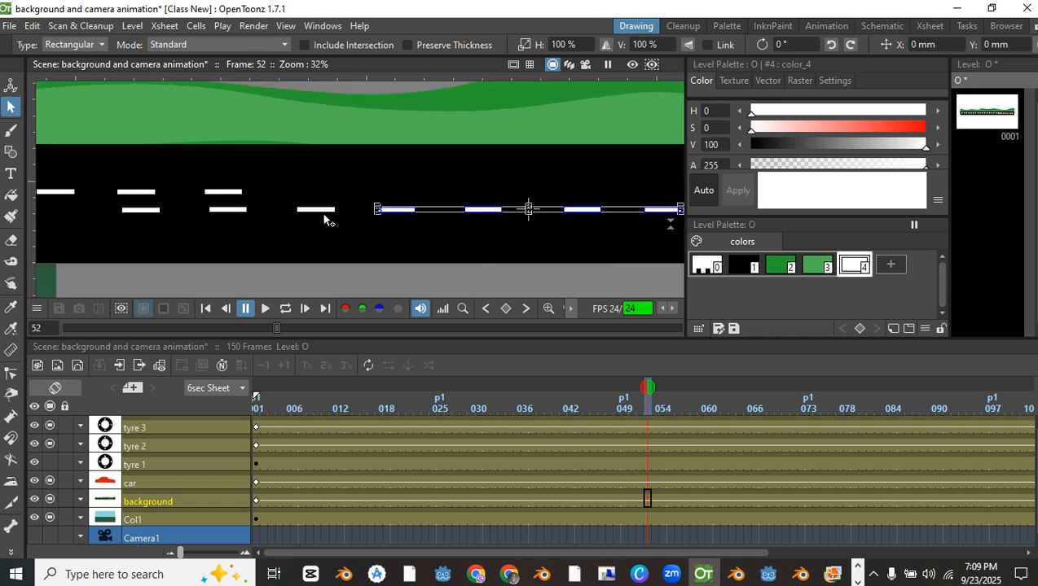
pyautogui.keyDown('shift'); pyautogui.click(319, 210); pyautogui.keyUp('shift')
pyautogui.keyDown('shift'); pyautogui.click(234, 210); pyautogui.keyUp('shift')
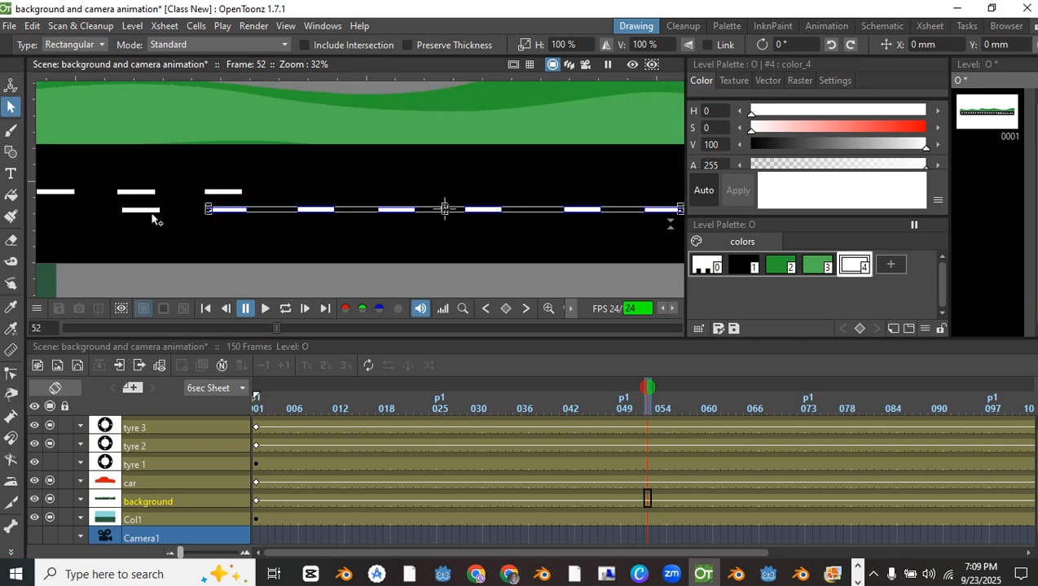
pyautogui.keyDown('shift'); pyautogui.click(151, 210); pyautogui.keyUp('shift')
pyautogui.scroll(2, 161, 214)
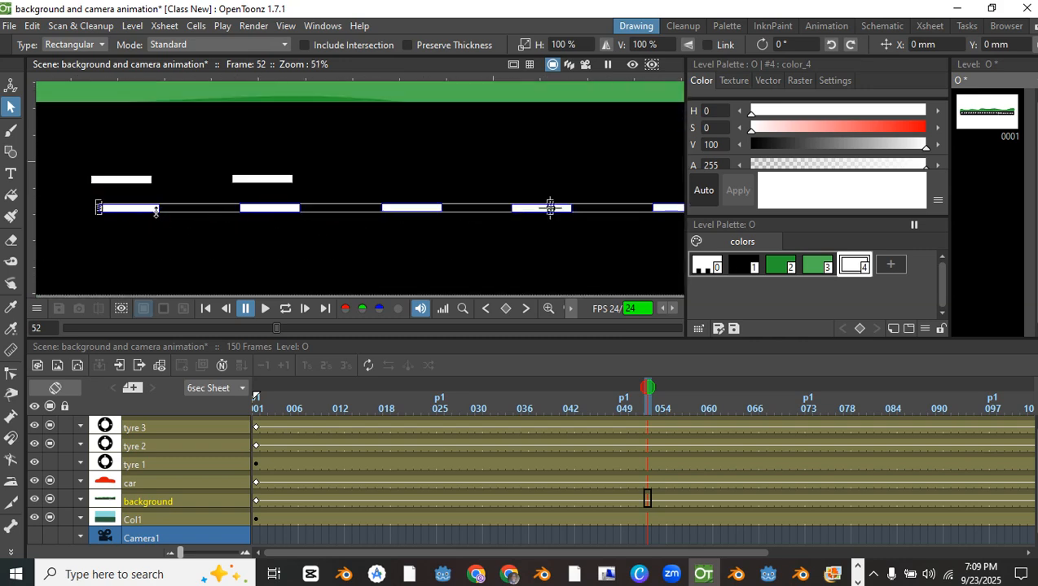
pyautogui.moveTo(146, 209); pyautogui.dragTo(429, 179)
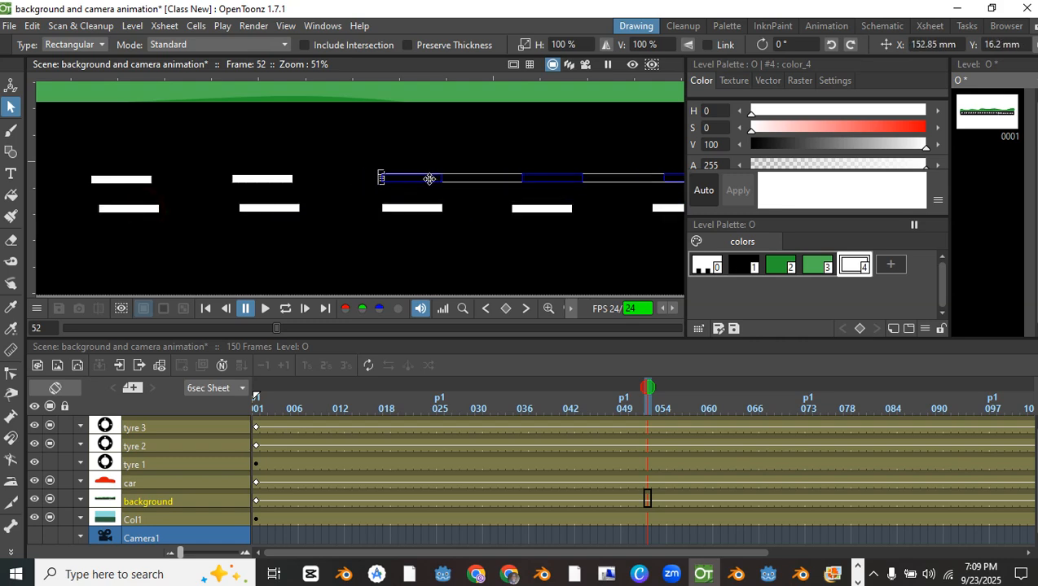
pyautogui.scroll(-3, 423, 191)
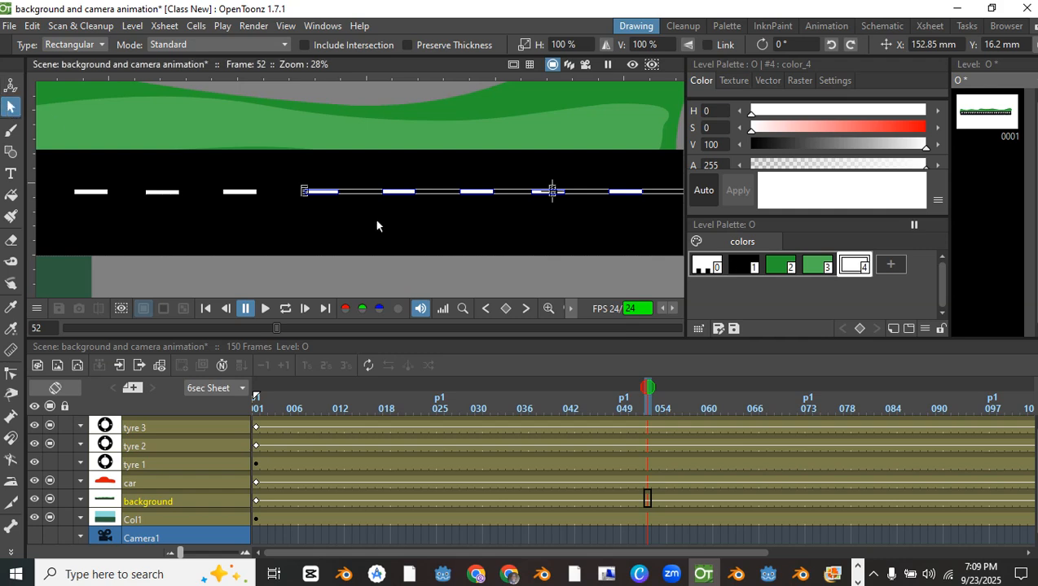
pyautogui.scroll(-2, 403, 249)
pyautogui.click(463, 254)
pyautogui.hotkey('ctrl', 's')
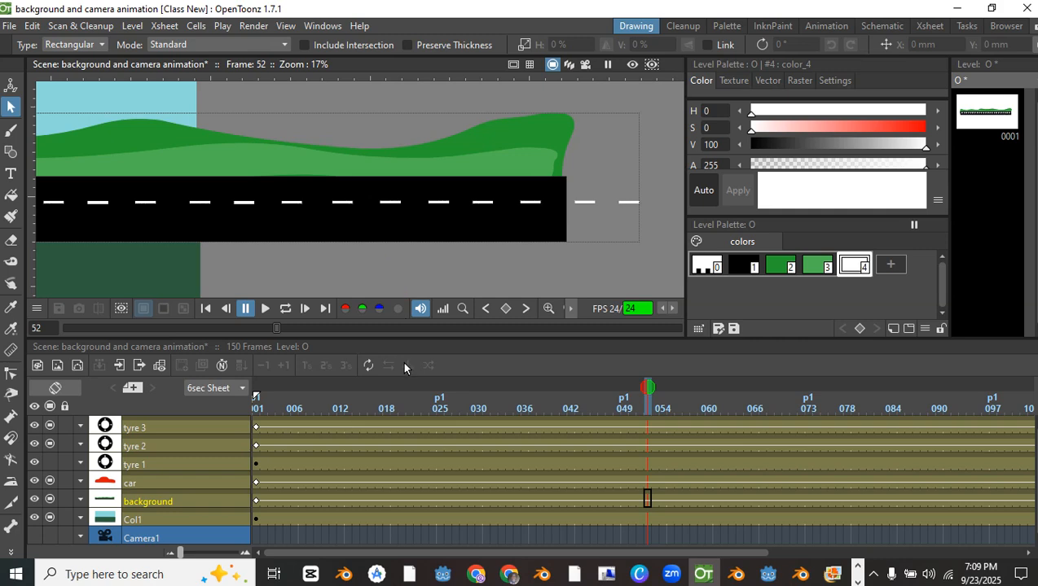
# Return to frame 1, switch the viewer to camera view, and play the animation
pyautogui.moveTo(647, 391); pyautogui.dragTo(202, 341)
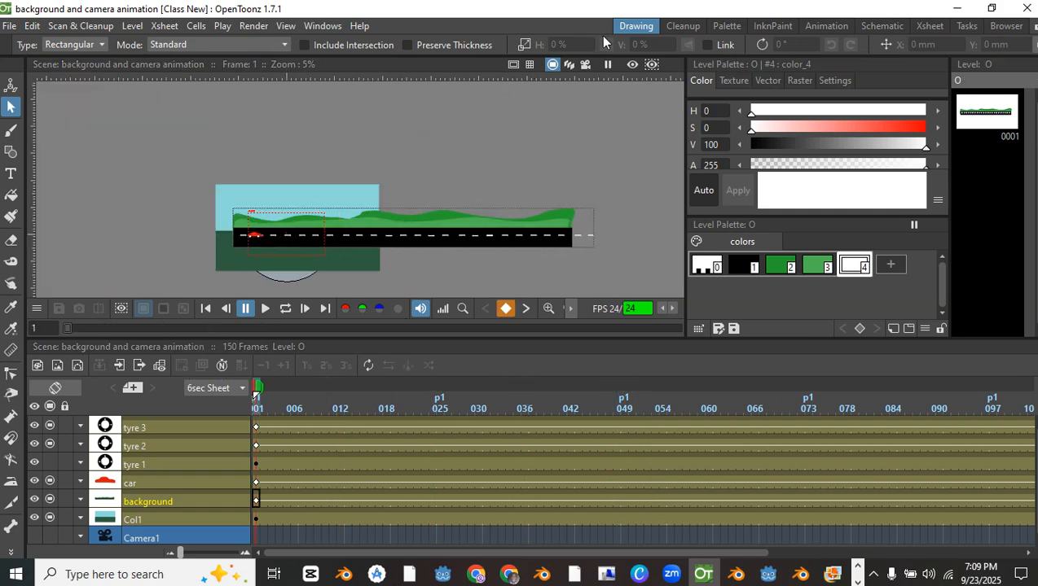
pyautogui.click(585, 65)
pyautogui.scroll(2, 318, 261)
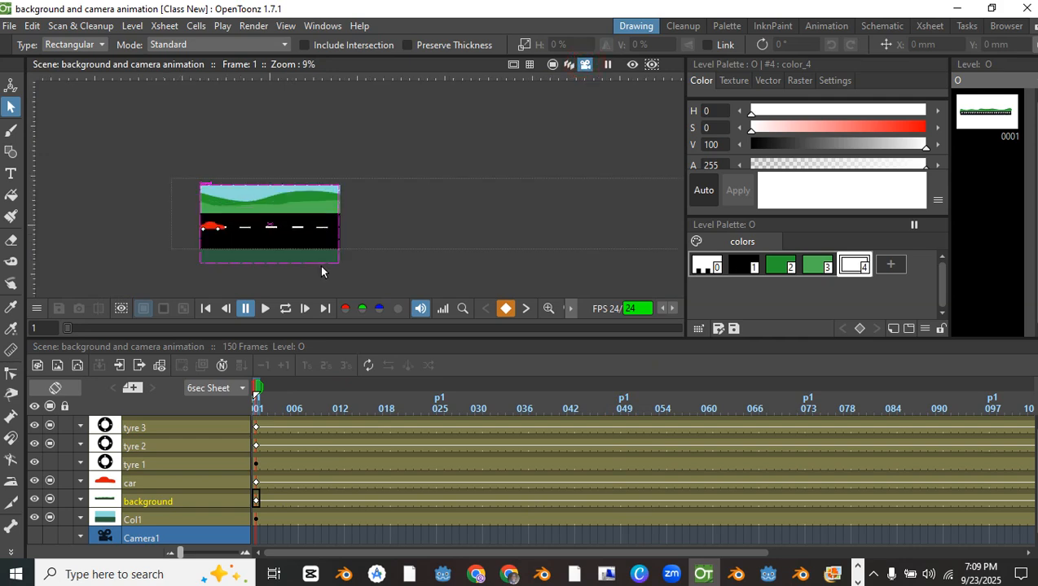
pyautogui.click(266, 308)
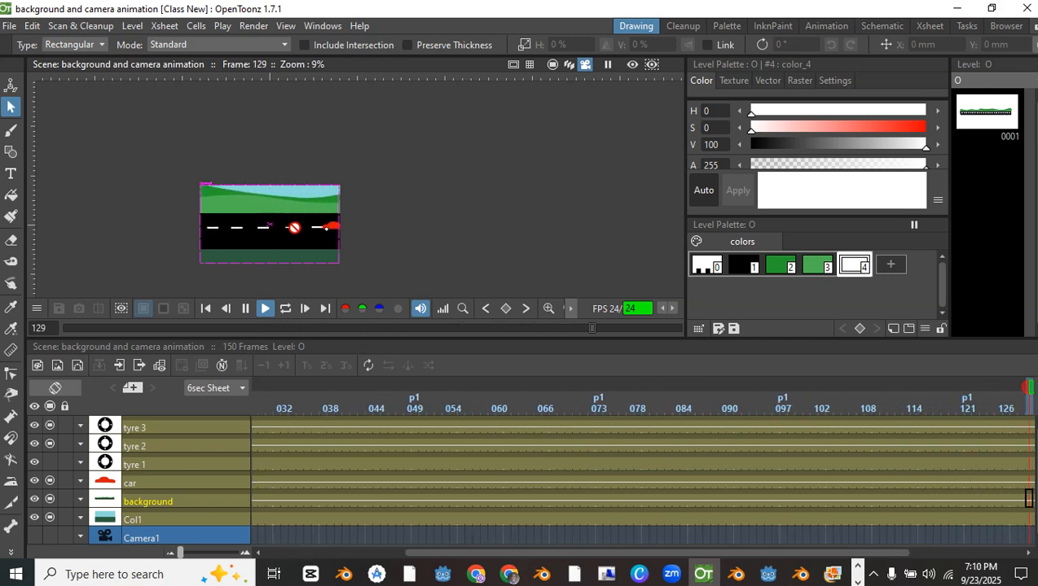
pyautogui.press('space')
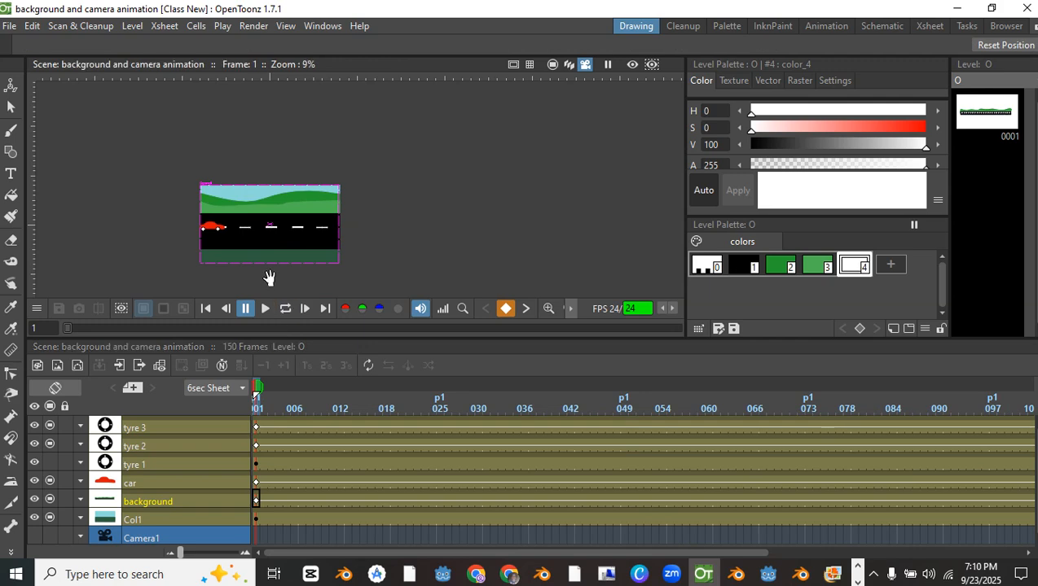
# Scrub to frame 44 and on to frame 52 to examine the car against the moving background
pyautogui.scroll(1, 267, 278)
pyautogui.moveTo(257, 381); pyautogui.dragTo(587, 388)
pyautogui.scroll(3, 342, 167)
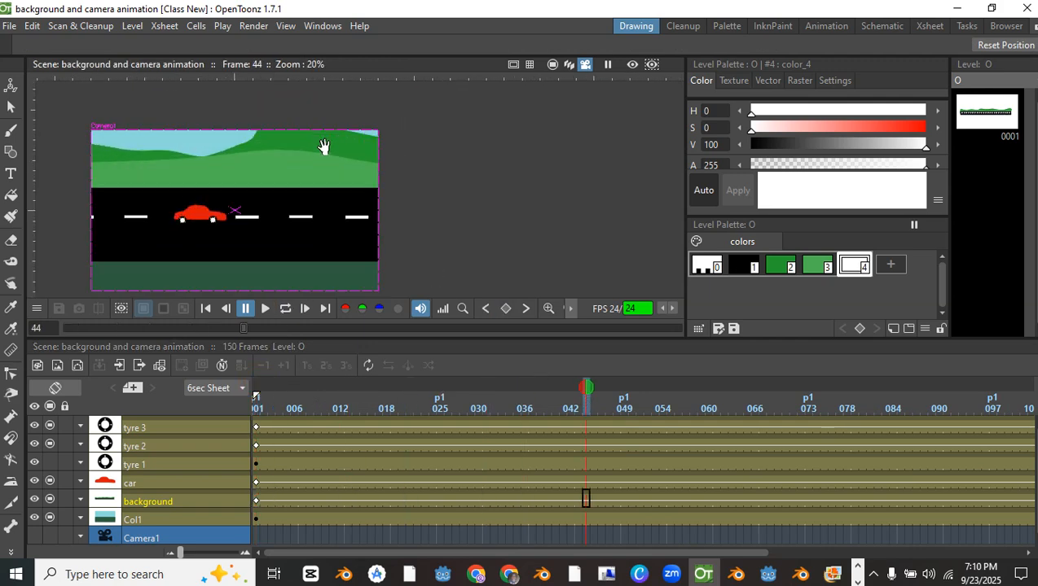
pyautogui.scroll(-3, 322, 244)
pyautogui.scroll(2, 322, 244)
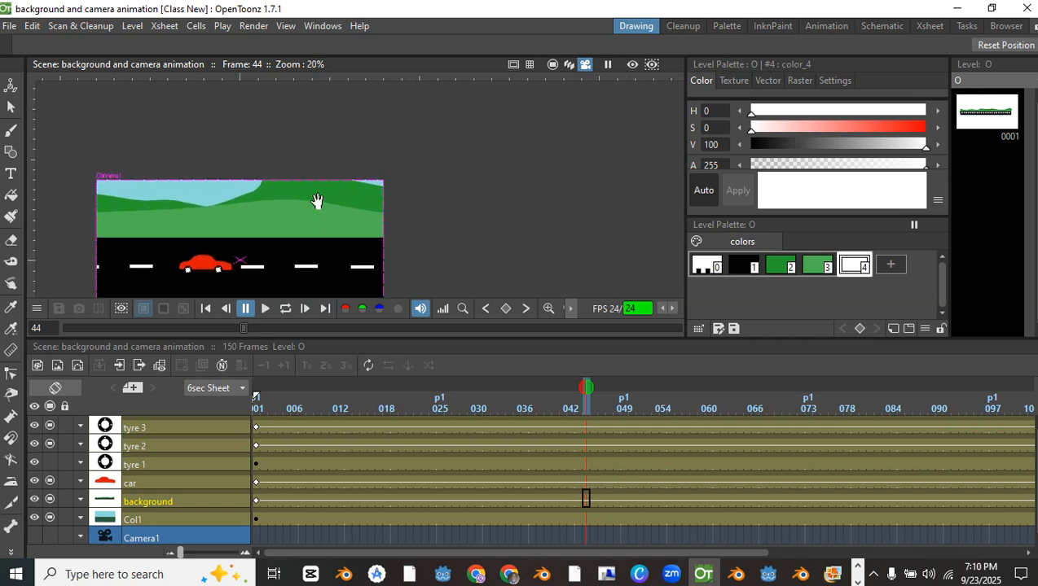
pyautogui.scroll(-3, 338, 227)
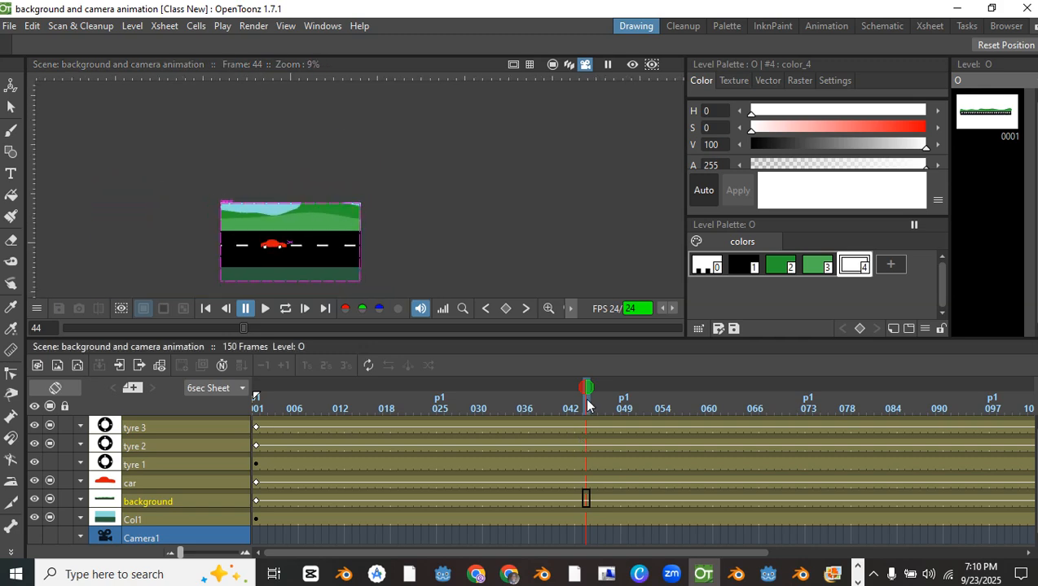
pyautogui.moveTo(587, 388); pyautogui.dragTo(647, 414)
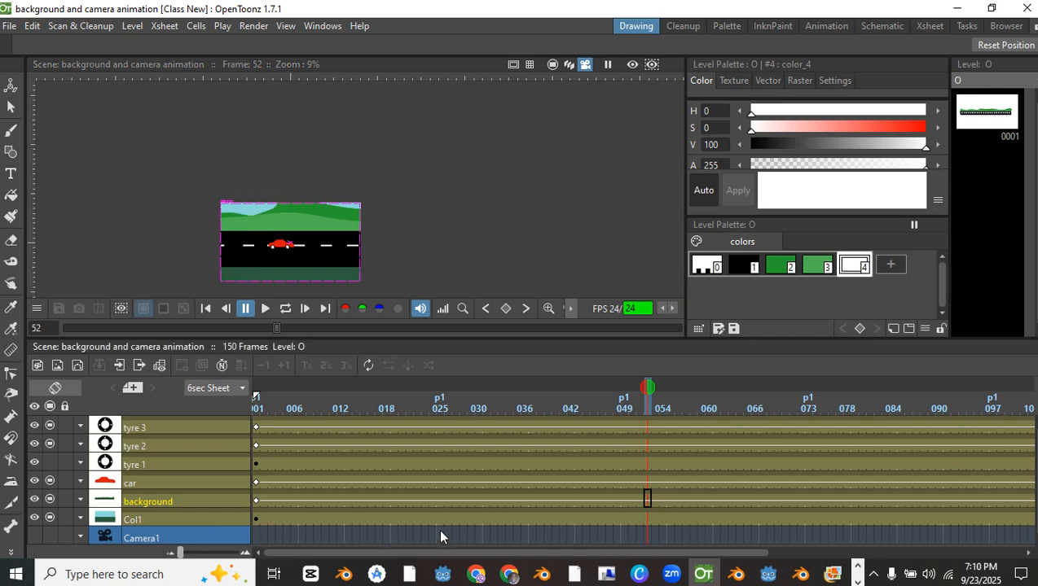
# Select Camera1 with the Animate tool at frame 1, and scrub to frame 30 and back to examine the car's movement
pyautogui.moveTo(646, 399)
pyautogui.mouseDown()
pyautogui.moveTo(630, 384)
pyautogui.moveTo(33, 370)
pyautogui.mouseUp()
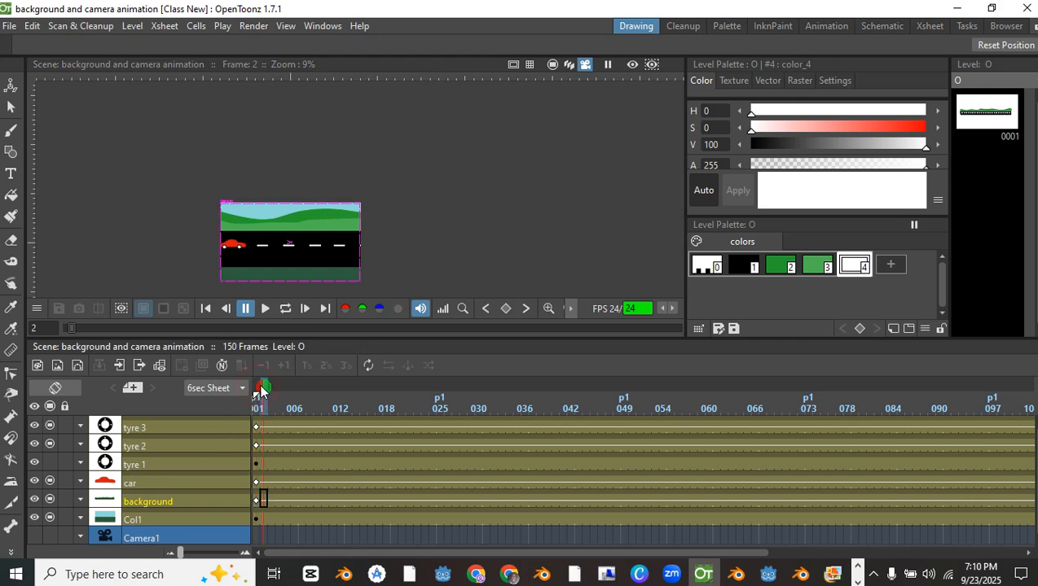
pyautogui.click(142, 537)
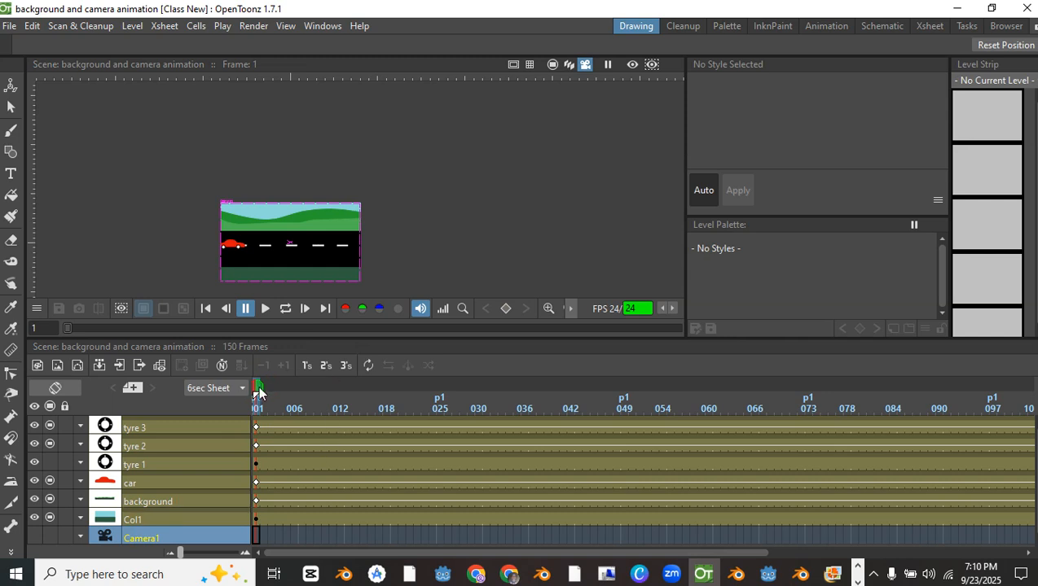
pyautogui.moveTo(258, 386)
pyautogui.mouseDown()
pyautogui.moveTo(288, 385)
pyautogui.moveTo(251, 398)
pyautogui.mouseUp()
pyautogui.scroll(2, 224, 277)
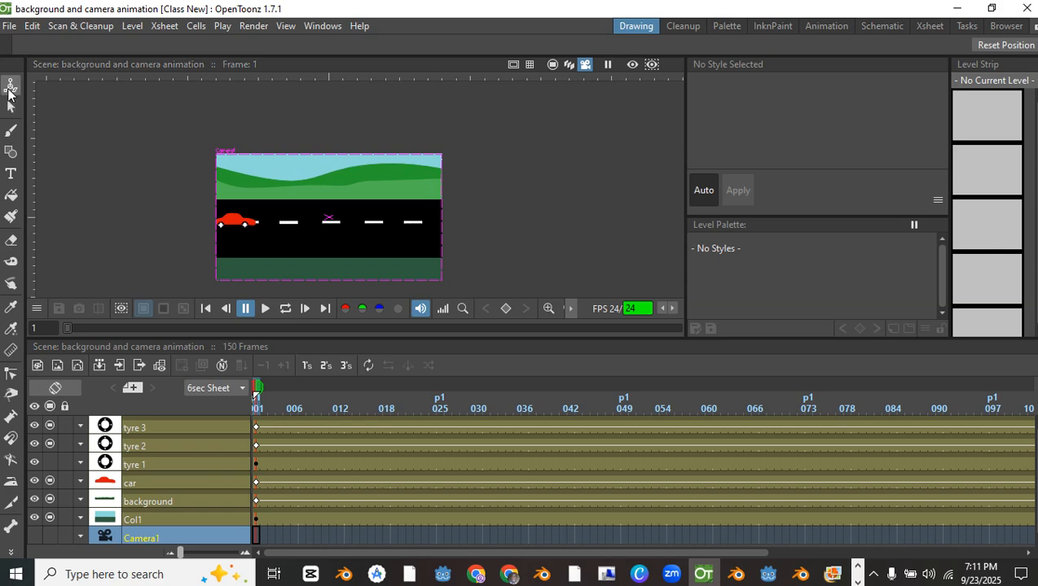
pyautogui.click(9, 87)
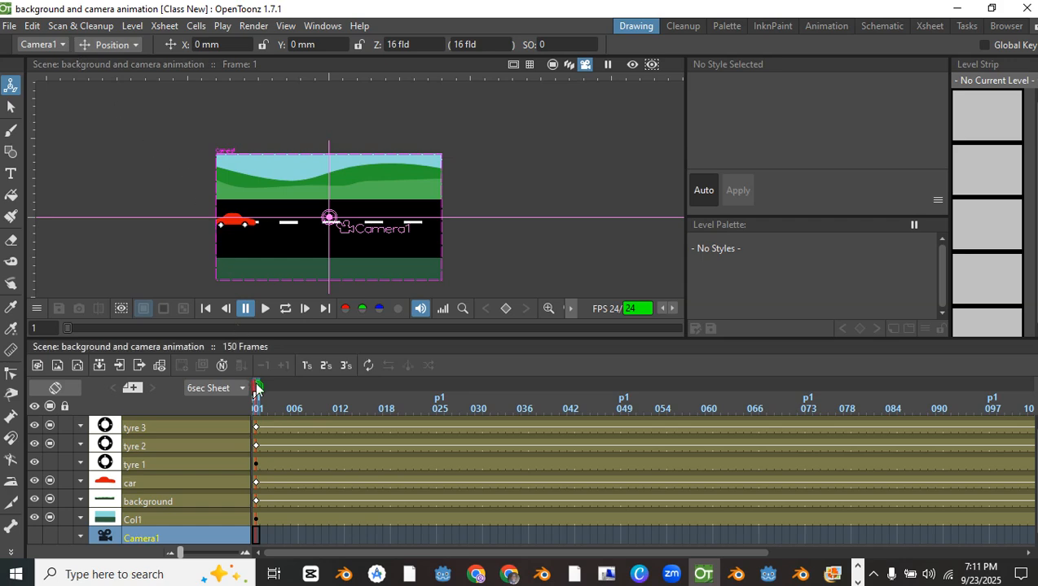
pyautogui.moveTo(259, 389); pyautogui.dragTo(479, 385)
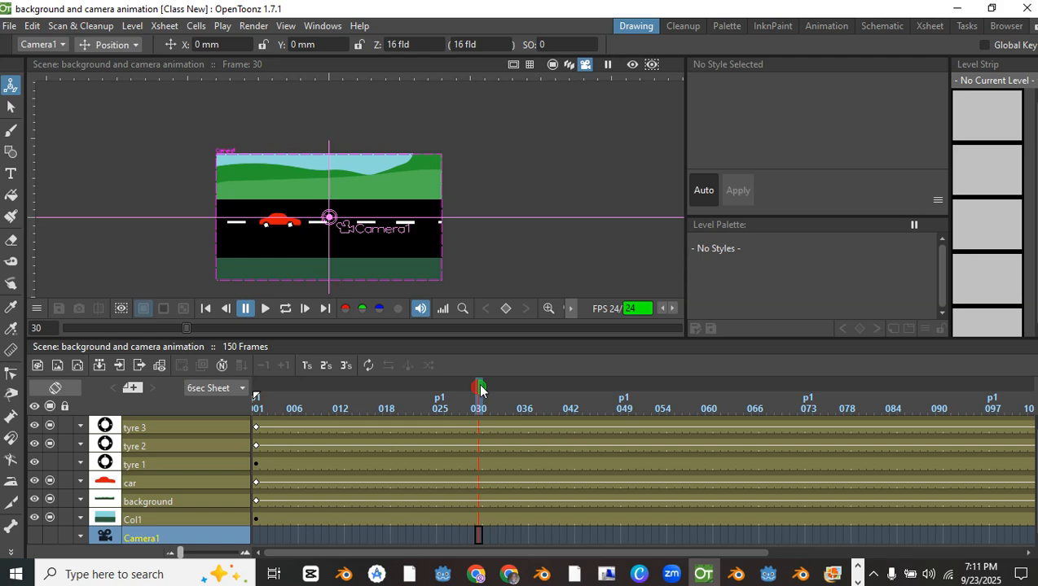
pyautogui.moveTo(480, 390); pyautogui.dragTo(174, 408)
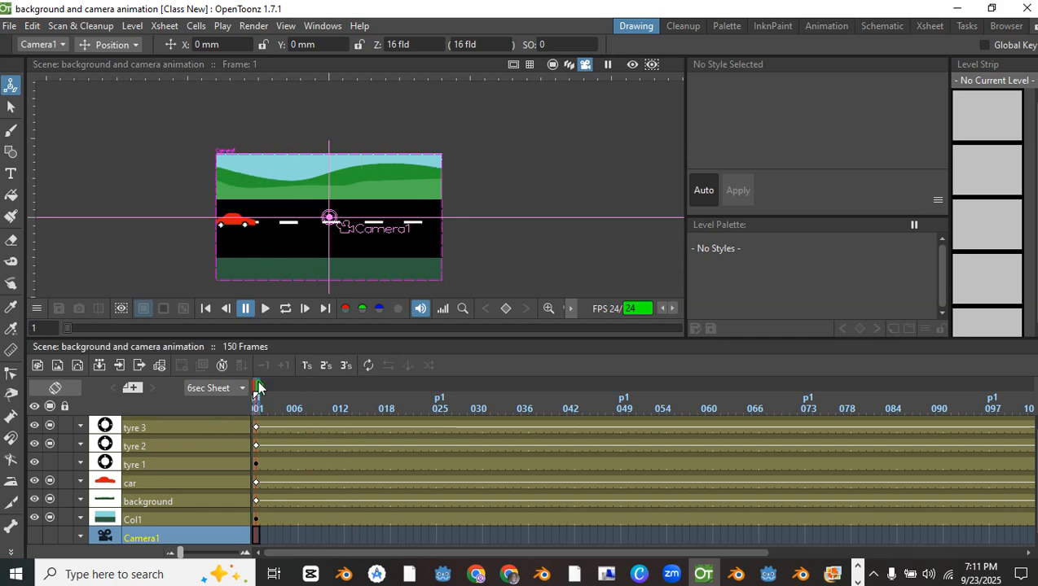
pyautogui.click(108, 44)
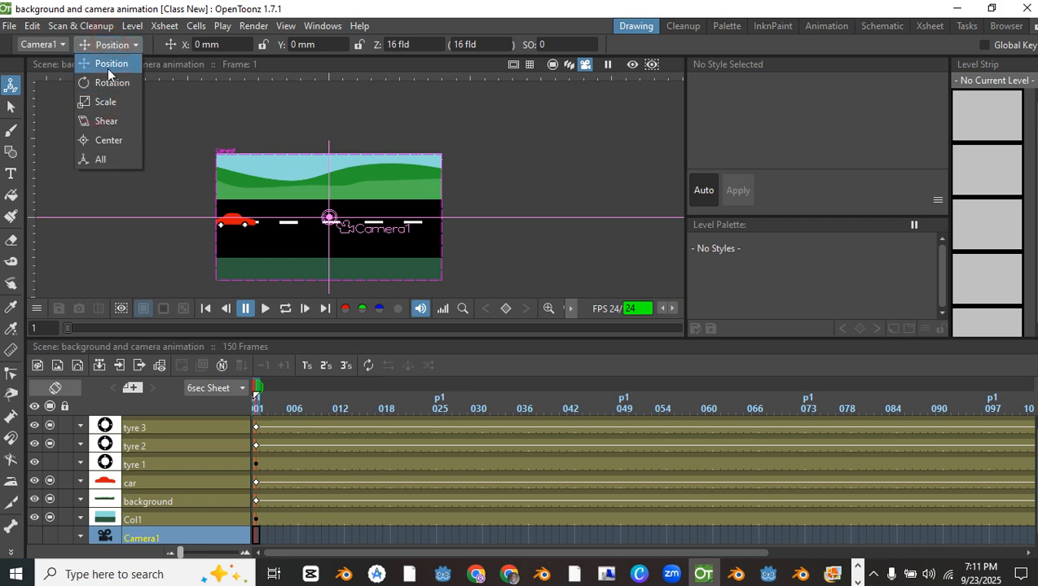
pyautogui.click(107, 66)
pyautogui.moveTo(329, 217); pyautogui.dragTo(342, 223)
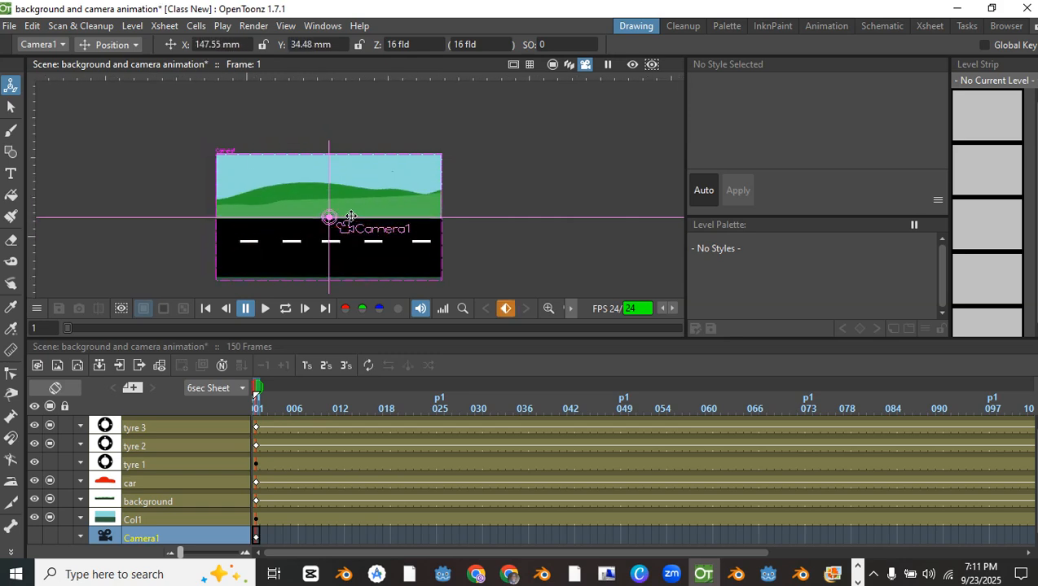
pyautogui.hotkey('ctrl', 'z')
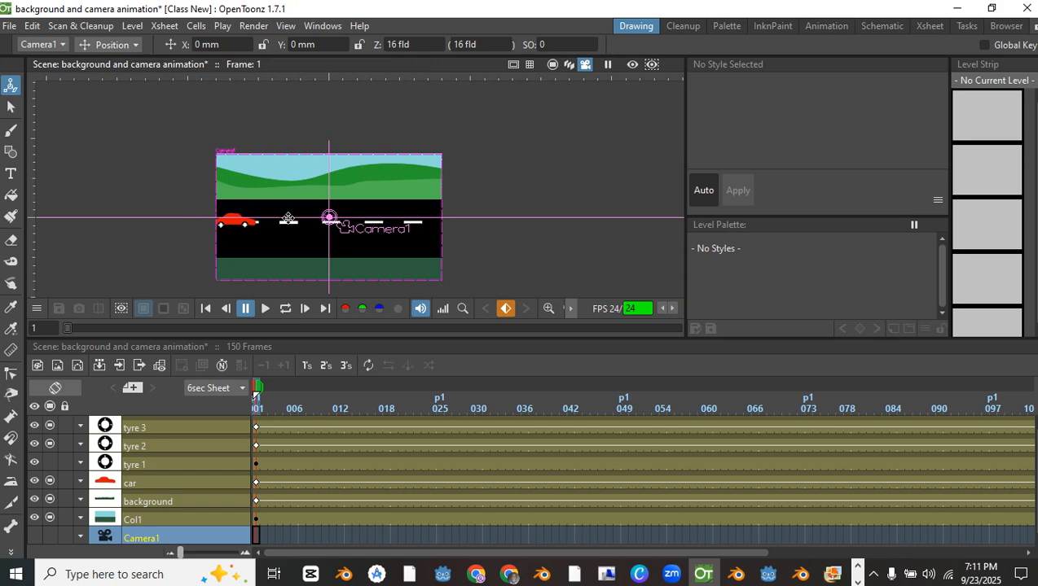
# Move Camera1 at frame 1 to about X -58.41 mm and Y 28.65 mm, and save the scene
pyautogui.scroll(2, 287, 217)
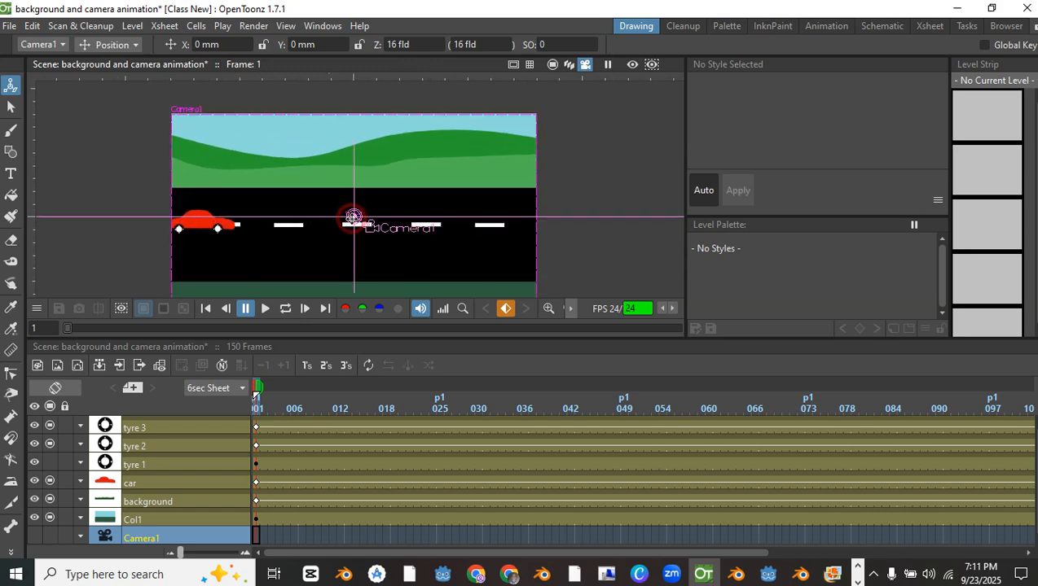
pyautogui.moveTo(349, 217); pyautogui.dragTo(334, 218)
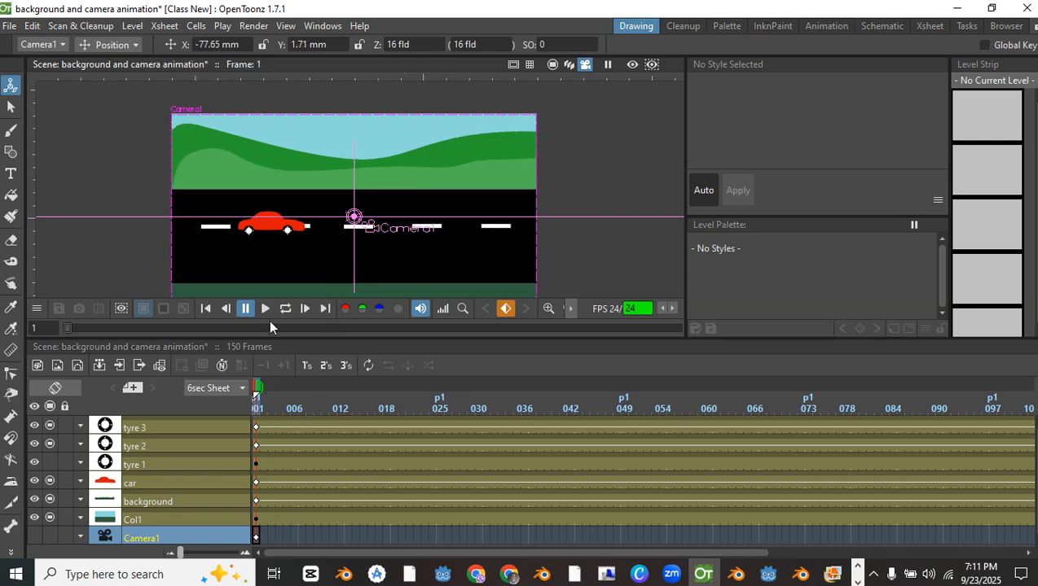
pyautogui.scroll(-2, 292, 253)
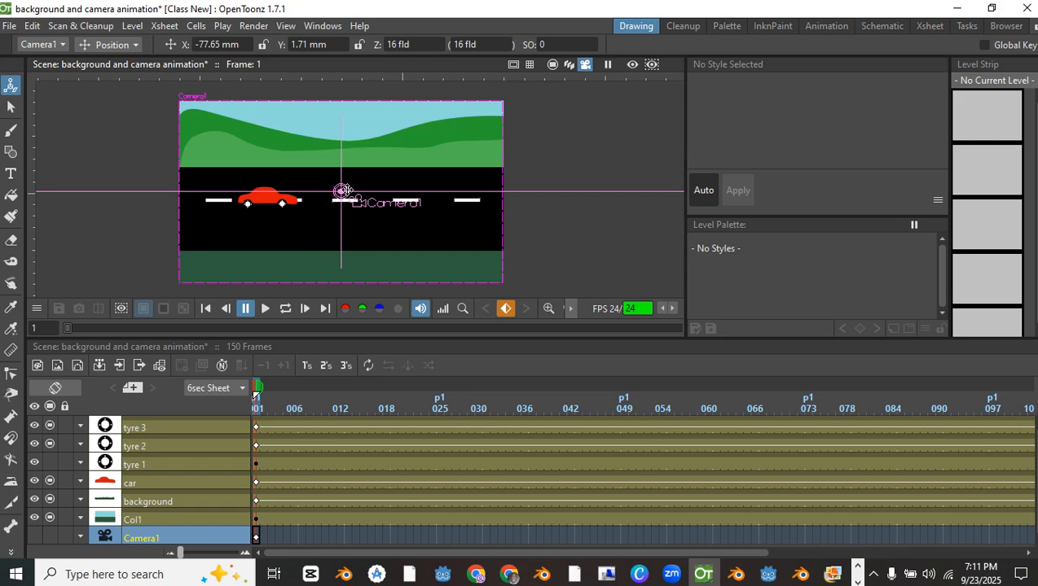
pyautogui.moveTo(340, 191); pyautogui.dragTo(342, 192)
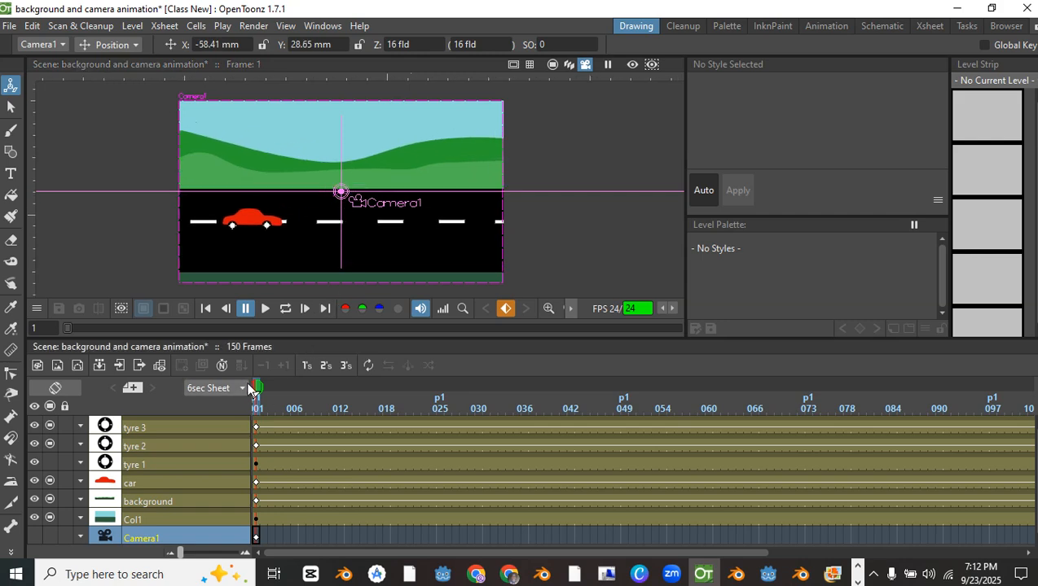
pyautogui.hotkey('ctrl', 's')
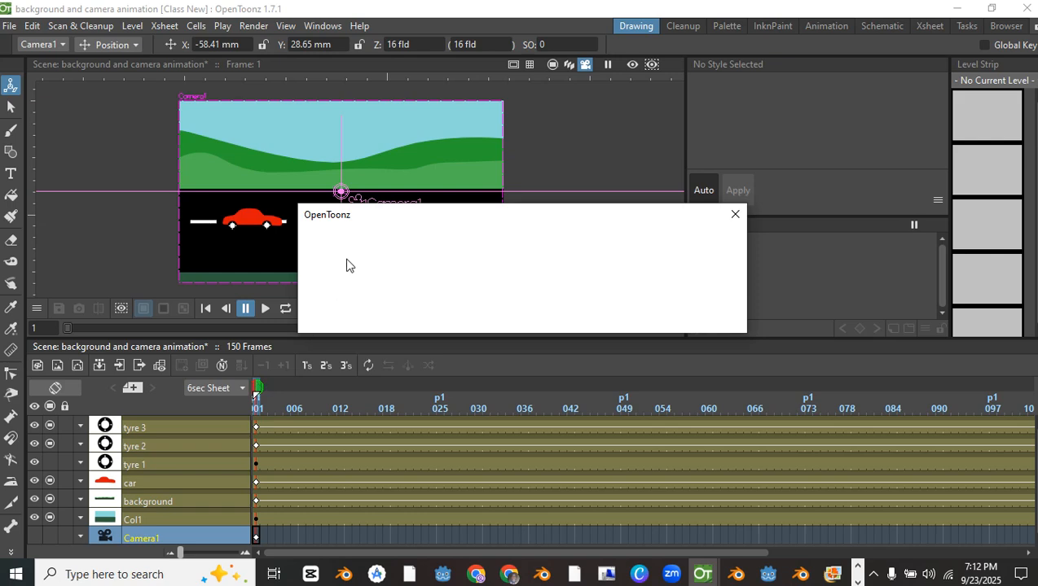
# Try moving Camera1 at frame 30 to about X 74.36 mm and Y 38.27 mm, and play the animation from frame 1
pyautogui.click(262, 390)
pyautogui.click(255, 391)
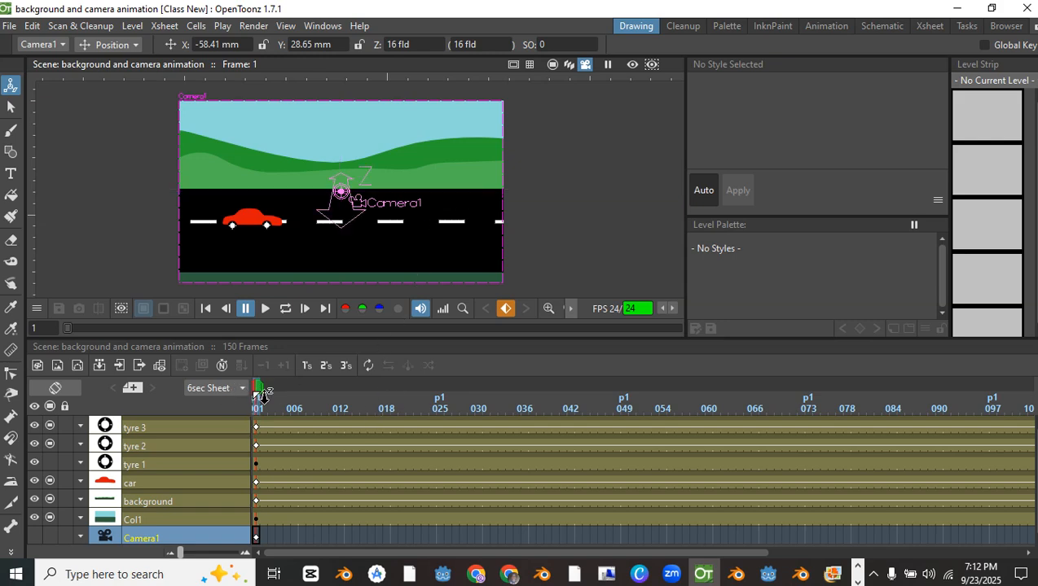
pyautogui.moveTo(259, 393); pyautogui.dragTo(416, 407)
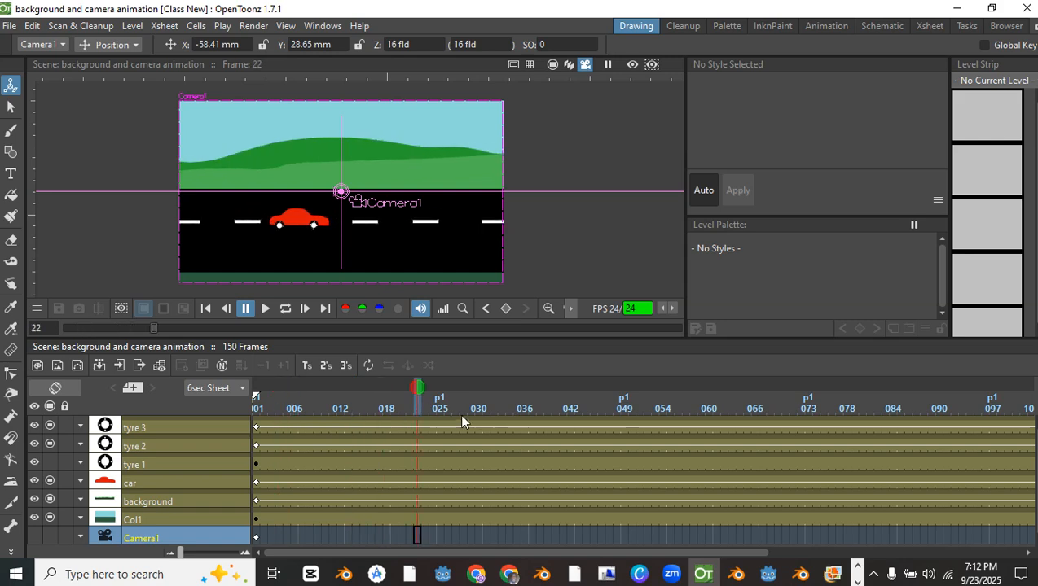
pyautogui.click(481, 408)
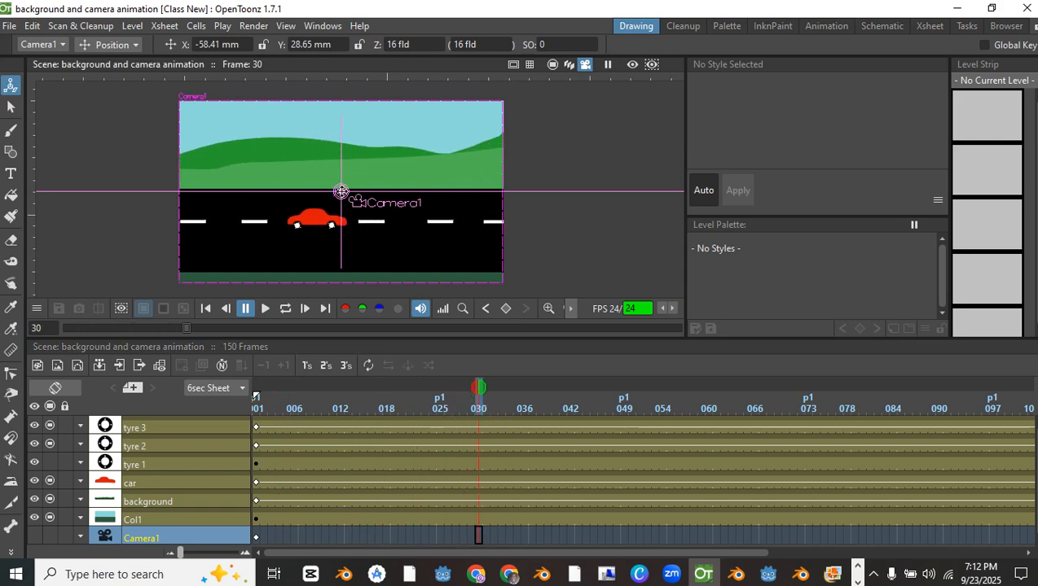
pyautogui.moveTo(341, 192); pyautogui.dragTo(378, 252)
pyautogui.hotkey('ctrl', 'z')
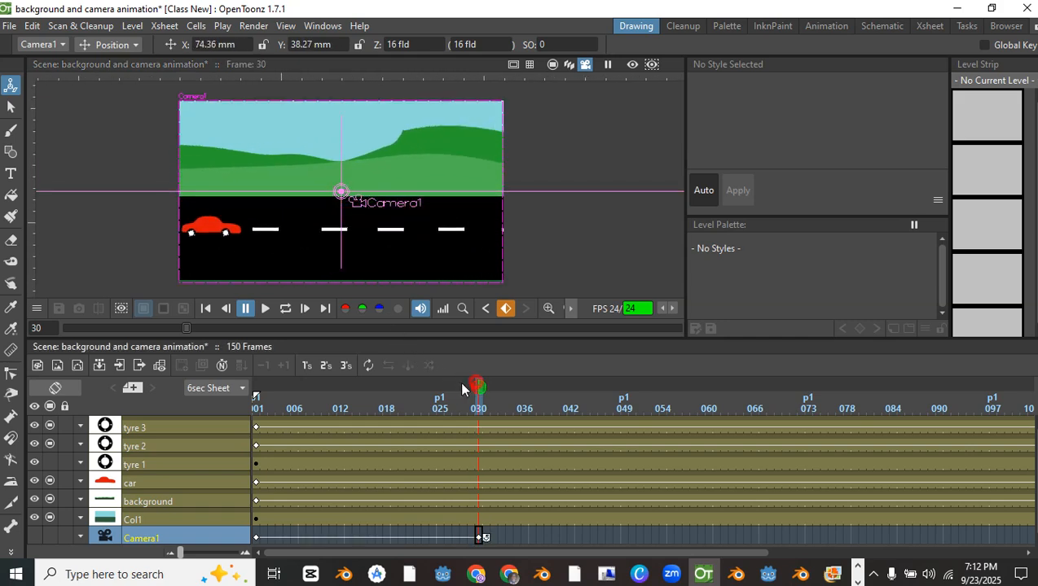
pyautogui.moveTo(461, 389); pyautogui.dragTo(209, 406)
pyautogui.press('space')
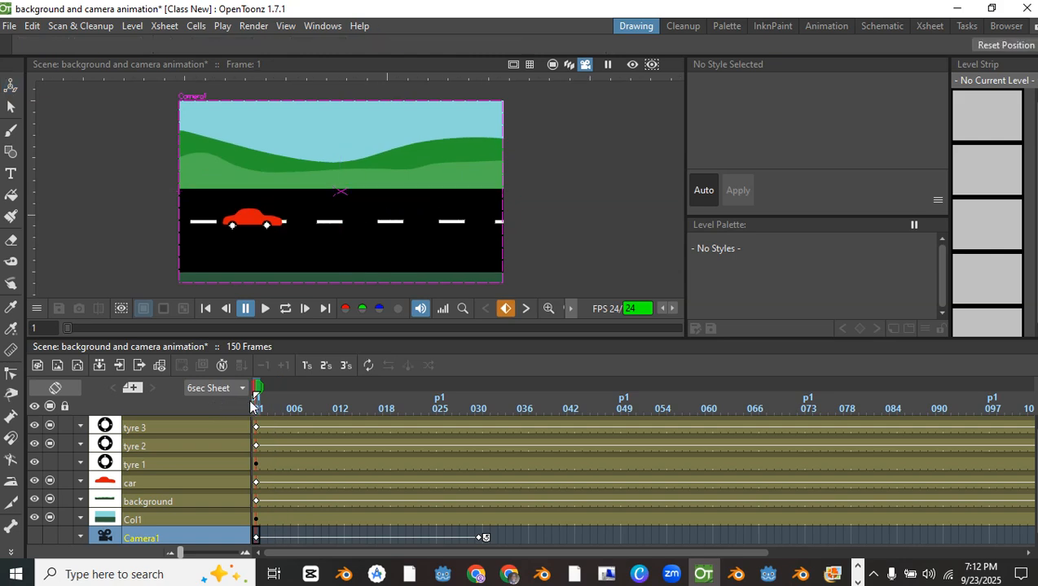
# Add a Camera1 keyframe at frame 30 that holds the starting camera position, and scrub through the earlier frames
pyautogui.moveTo(260, 385); pyautogui.dragTo(479, 396)
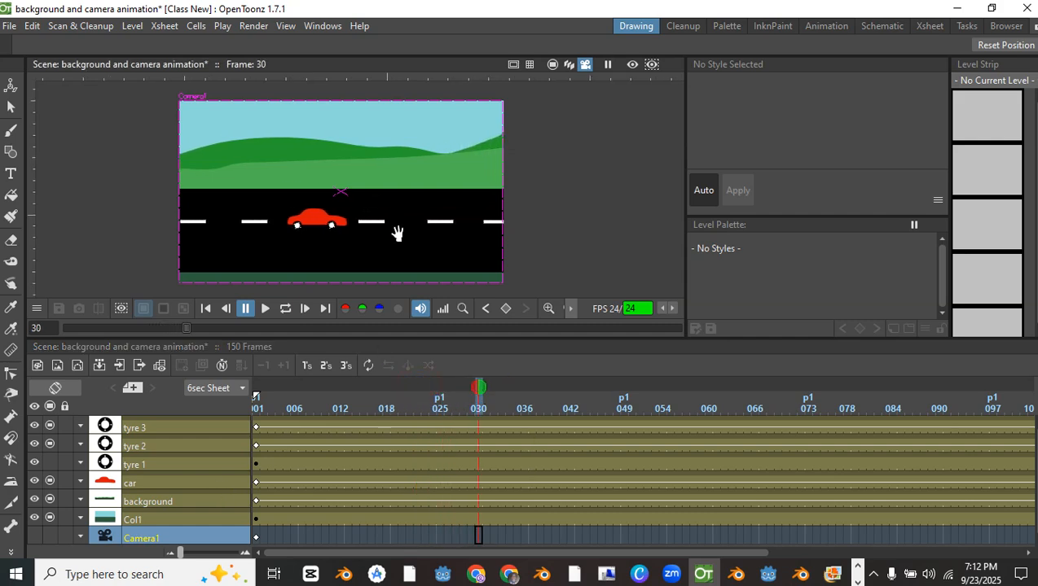
pyautogui.click(506, 308)
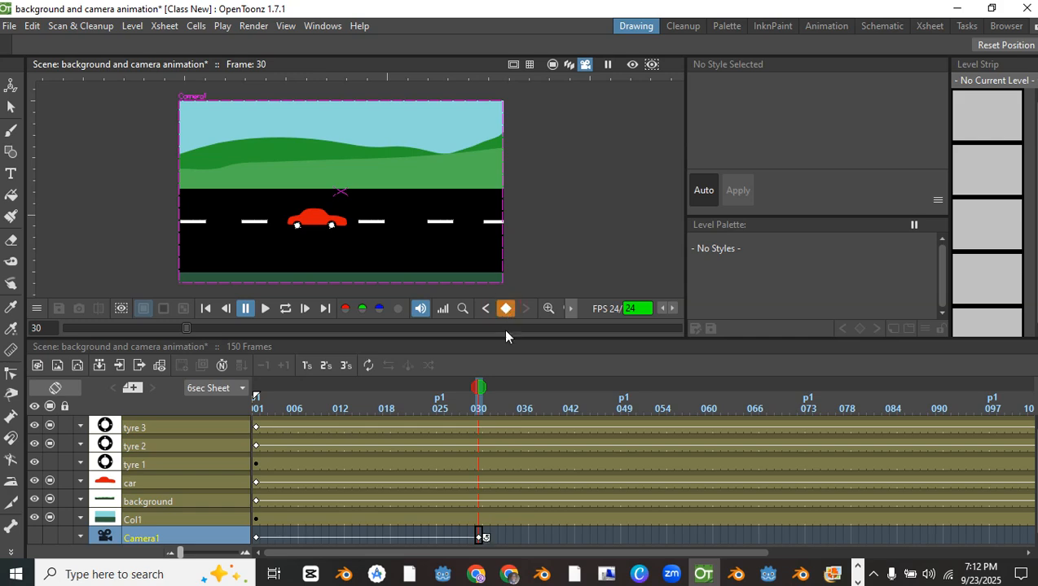
pyautogui.moveTo(477, 389); pyautogui.dragTo(417, 389)
pyautogui.moveTo(343, 406); pyautogui.dragTo(371, 403)
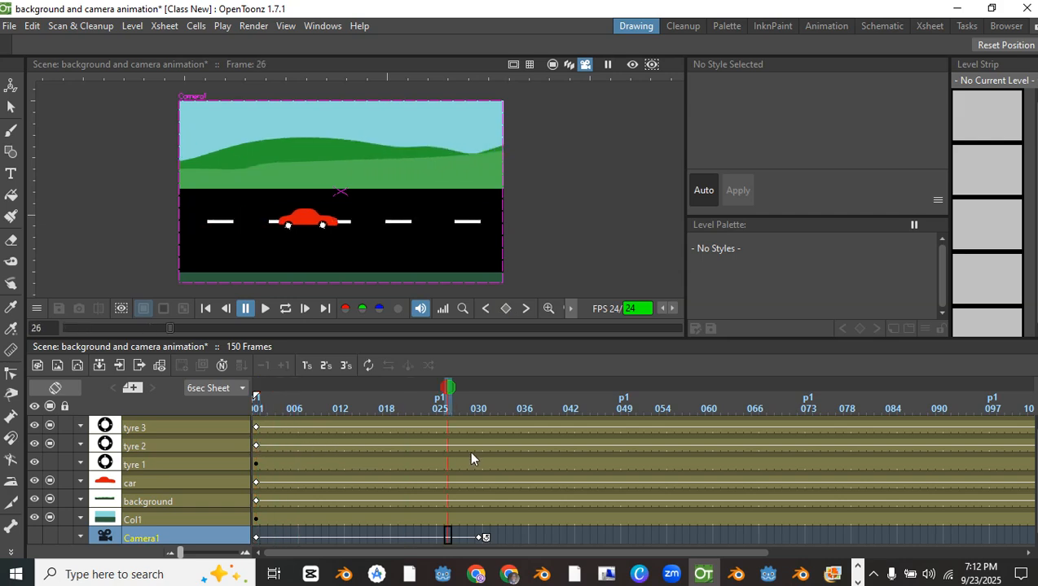
# Scale Camera1 at frame 36 to about 34.86% to zoom in on the scene
pyautogui.moveTo(655, 446); pyautogui.dragTo(522, 441)
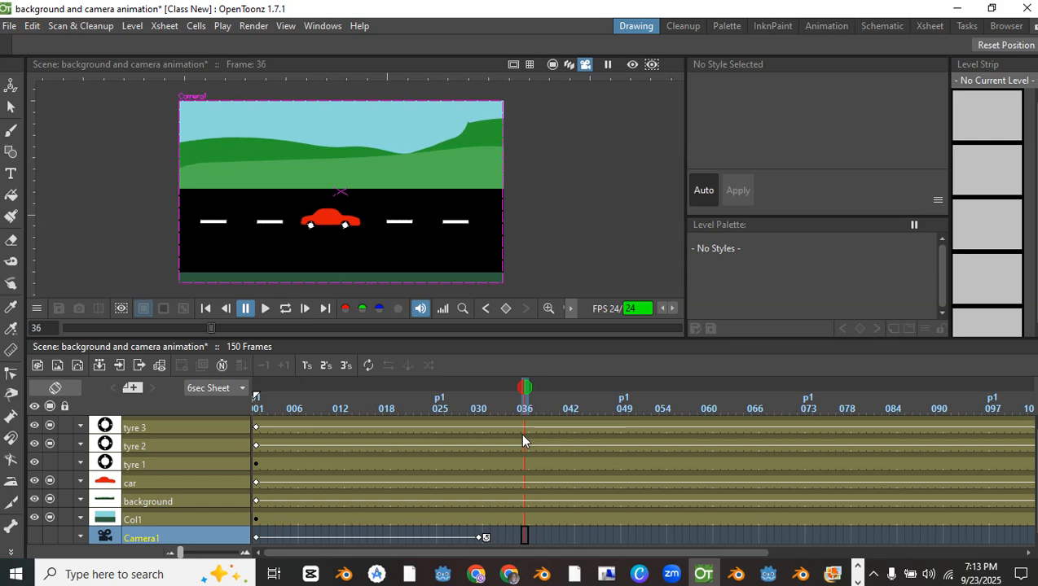
pyautogui.scroll(1, 377, 189)
pyautogui.scroll(-1, 338, 189)
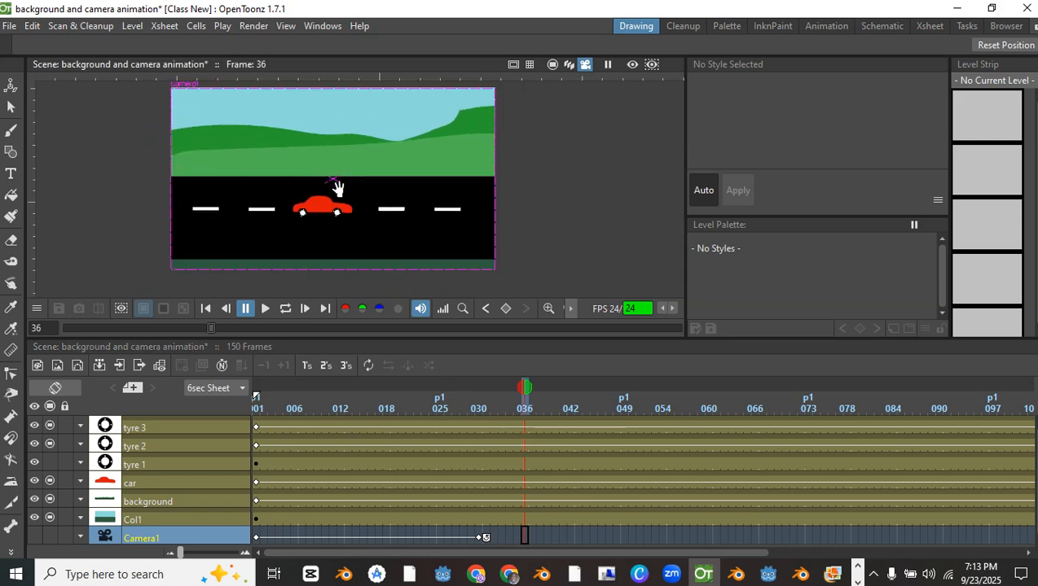
pyautogui.scroll(-1, 338, 189)
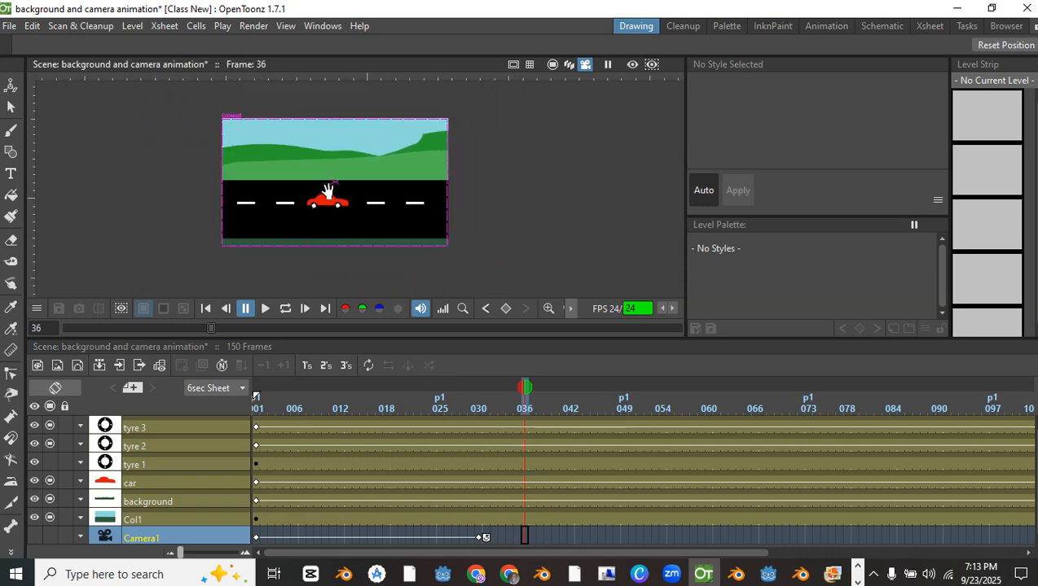
pyautogui.click(9, 87)
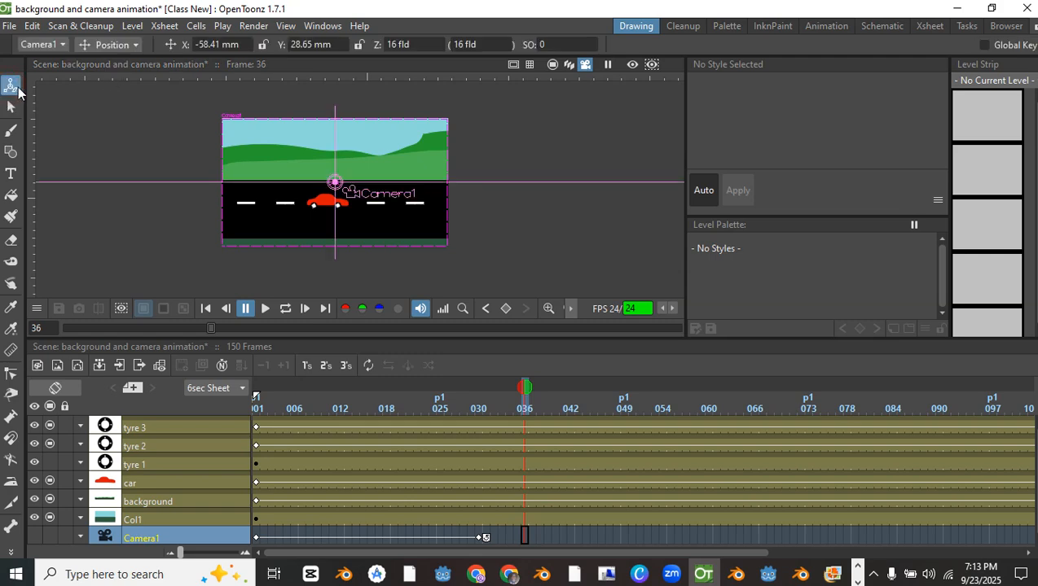
pyautogui.click(110, 44)
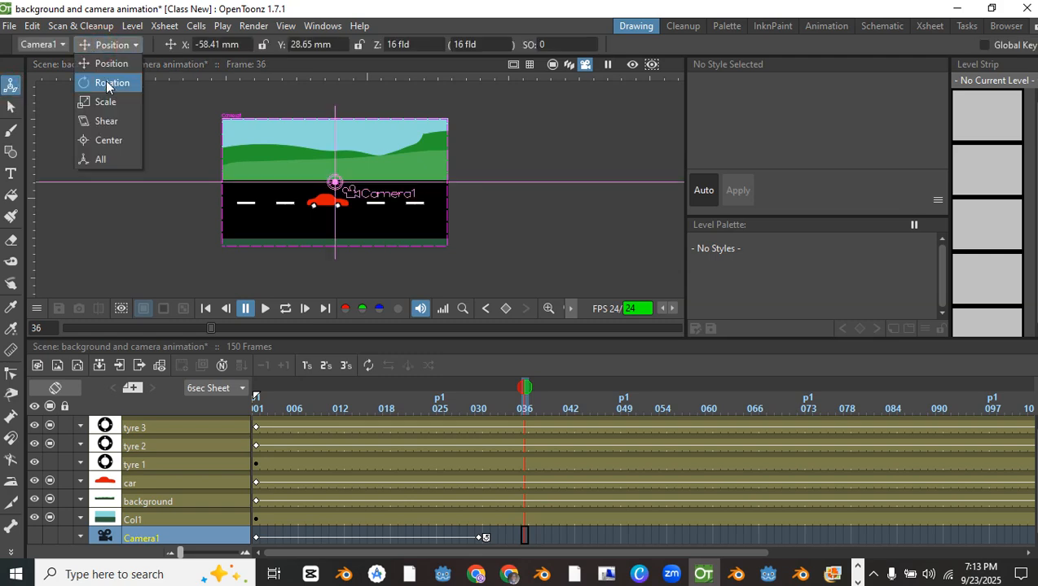
pyautogui.click(108, 101)
pyautogui.moveTo(393, 172); pyautogui.dragTo(362, 169)
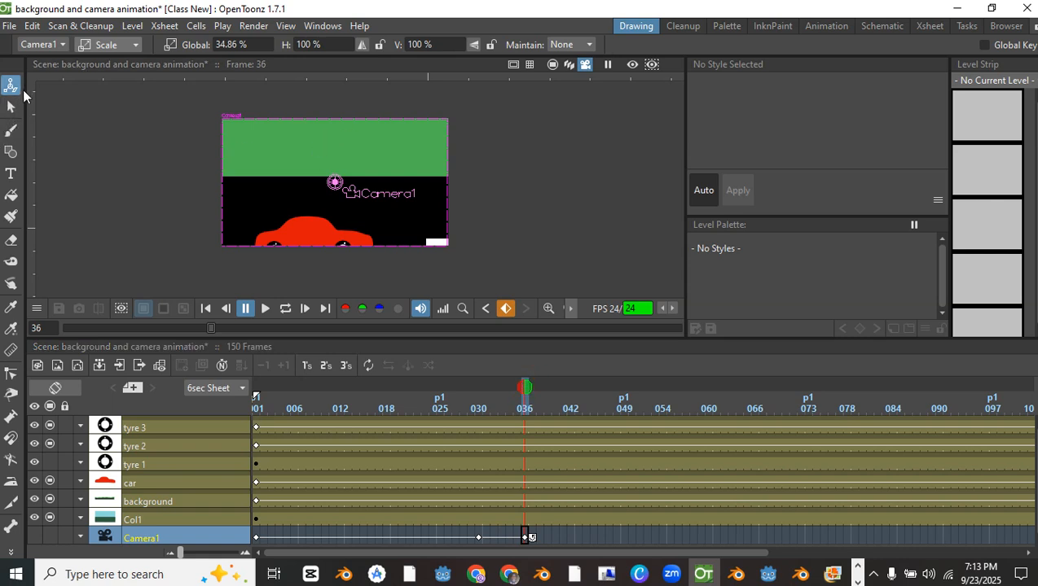
# Reposition Camera1 at frame 36 to about X -68.99 mm and Y -3.09 mm, centring the car, and play from frame 1
pyautogui.click(101, 45)
pyautogui.click(109, 66)
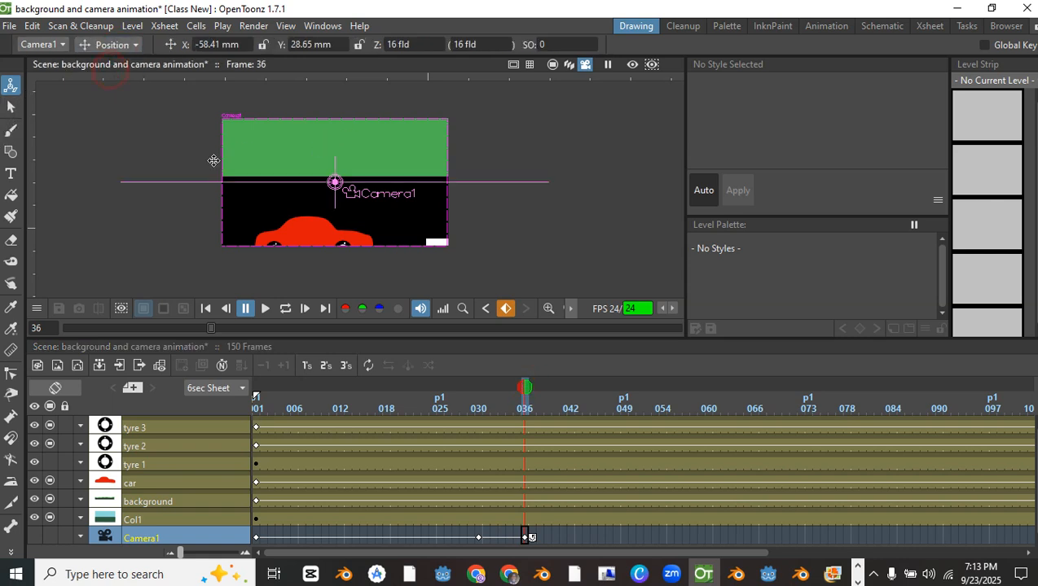
pyautogui.moveTo(316, 219); pyautogui.dragTo(351, 214)
pyautogui.hotkey('ctrl', 'z')
pyautogui.hotkey('ctrl', 'z')
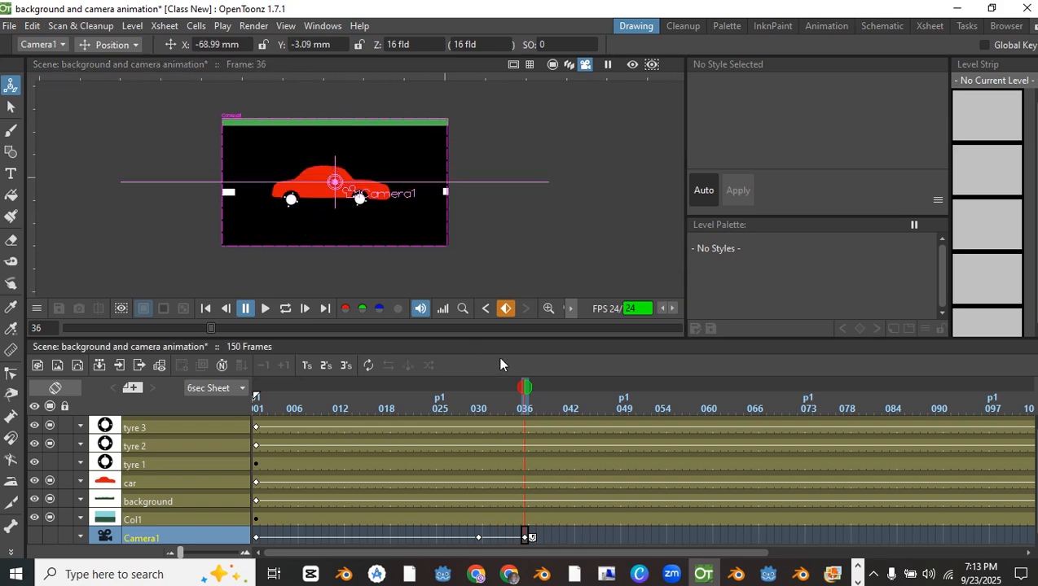
pyautogui.moveTo(515, 388); pyautogui.dragTo(149, 385)
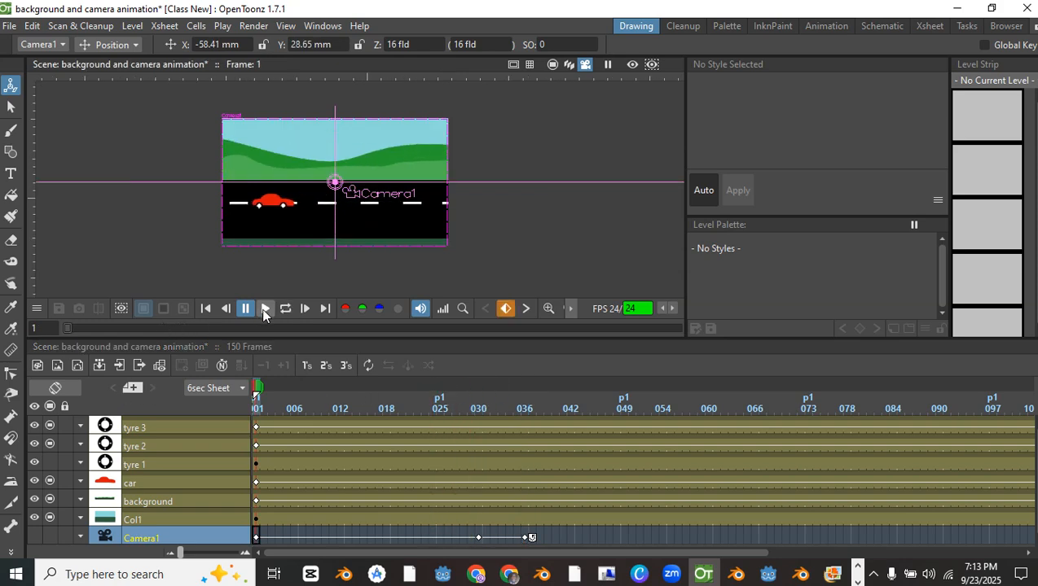
# Recolour the background level's black road style to dark grey by raising its V value to 18
pyautogui.moveTo(258, 388); pyautogui.dragTo(480, 403)
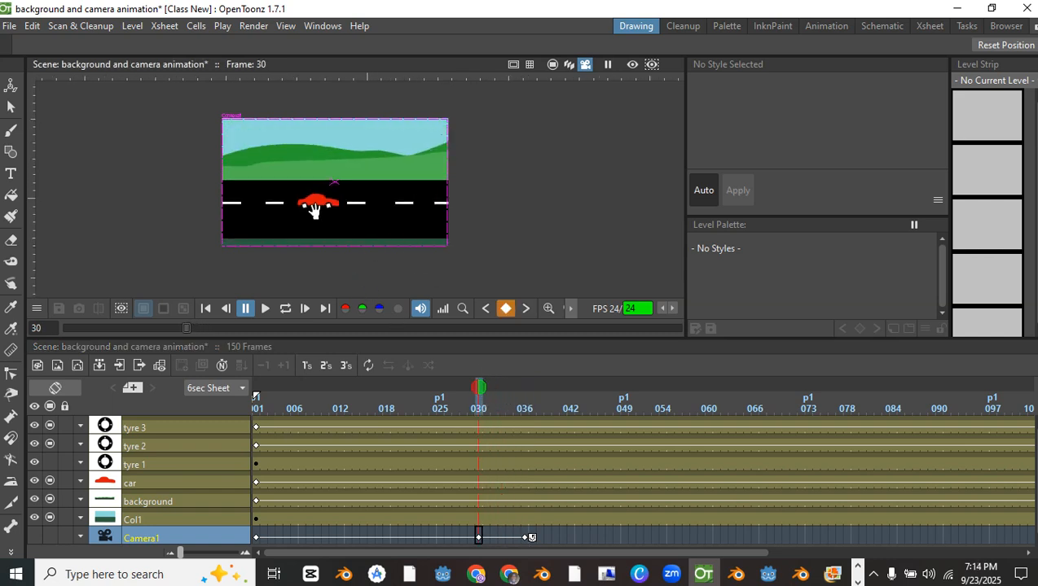
pyautogui.scroll(2, 313, 211)
pyautogui.scroll(2, 349, 198)
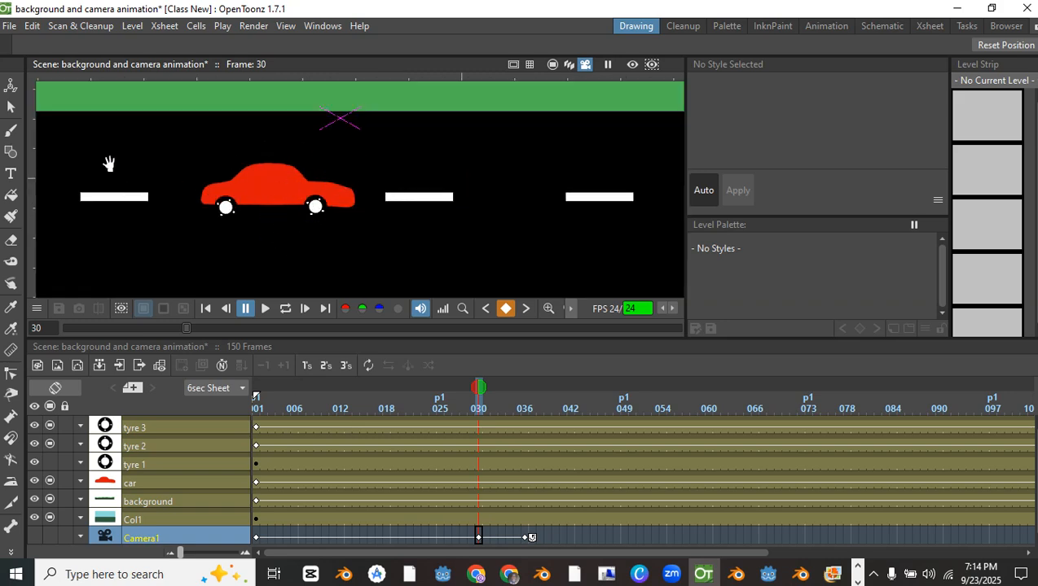
pyautogui.click(10, 108)
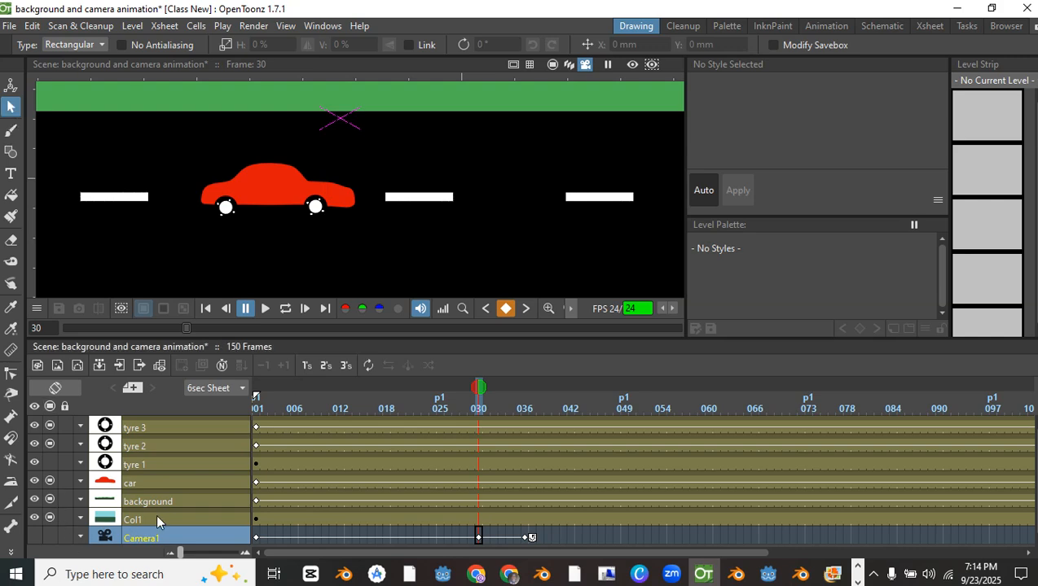
pyautogui.click(141, 498)
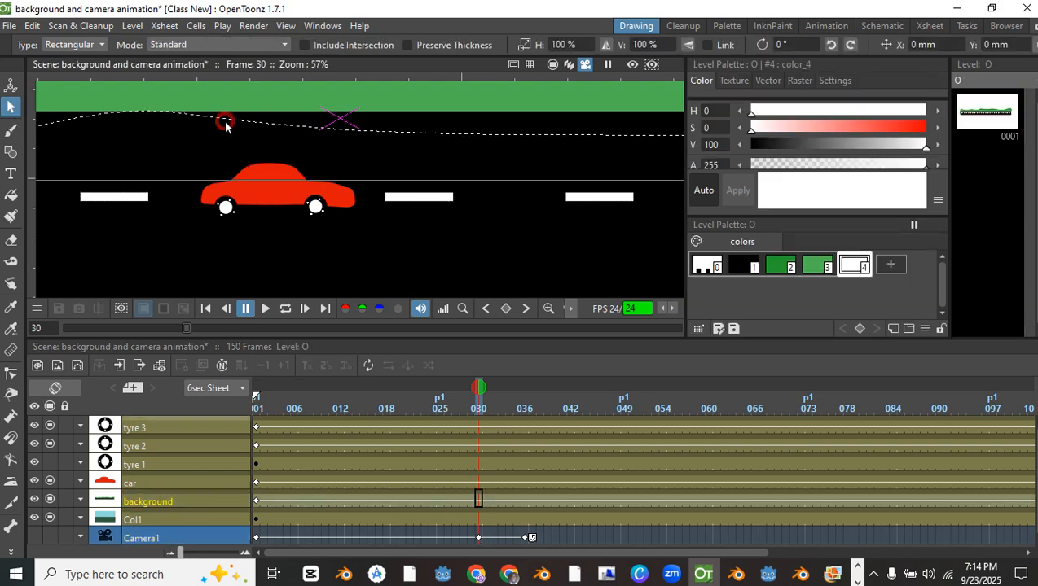
pyautogui.click(381, 241)
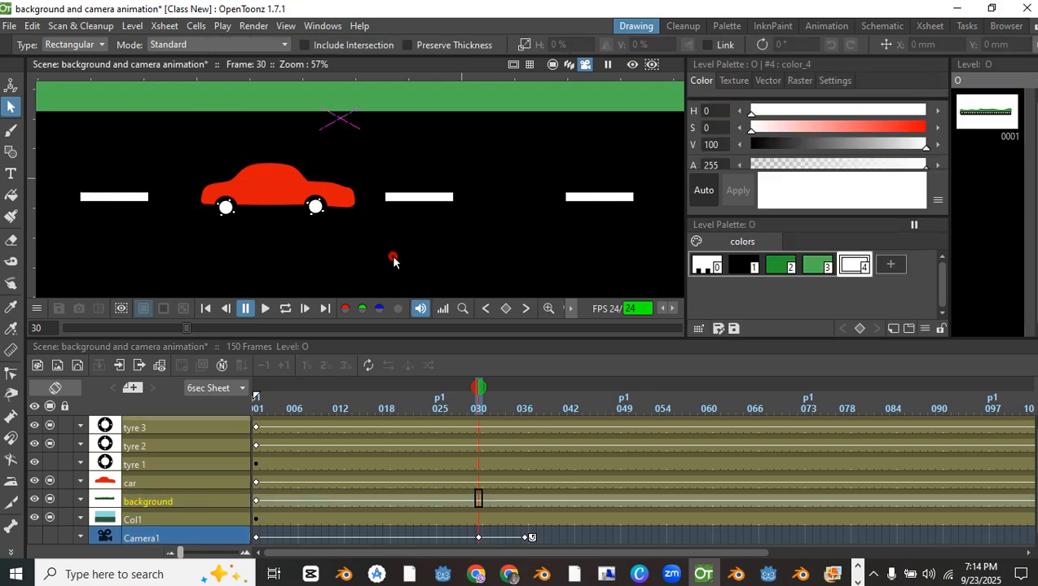
pyautogui.click(740, 267)
pyautogui.moveTo(743, 145); pyautogui.dragTo(779, 145)
pyautogui.scroll(-3, 329, 204)
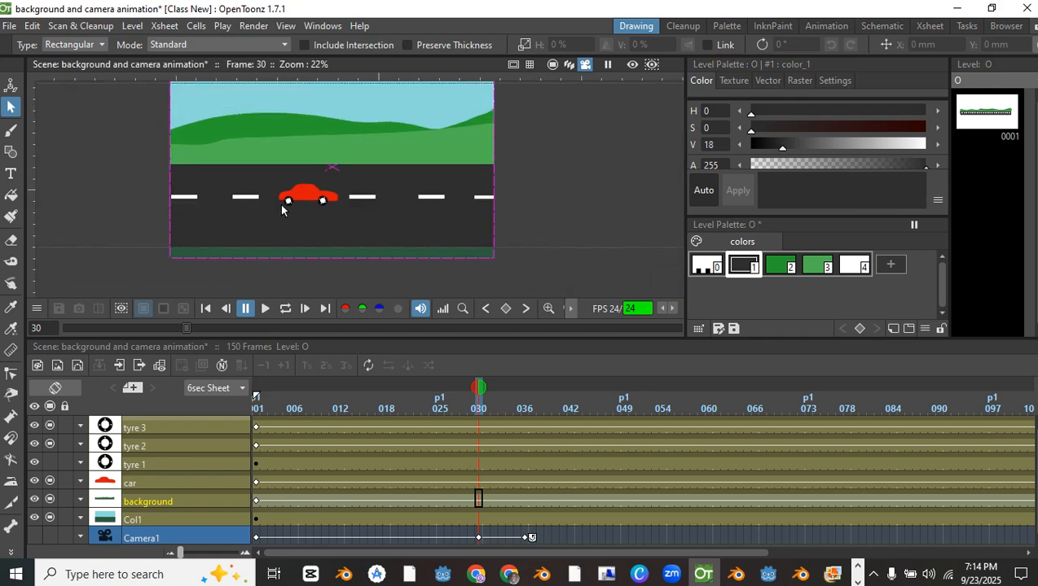
pyautogui.scroll(2, 331, 182)
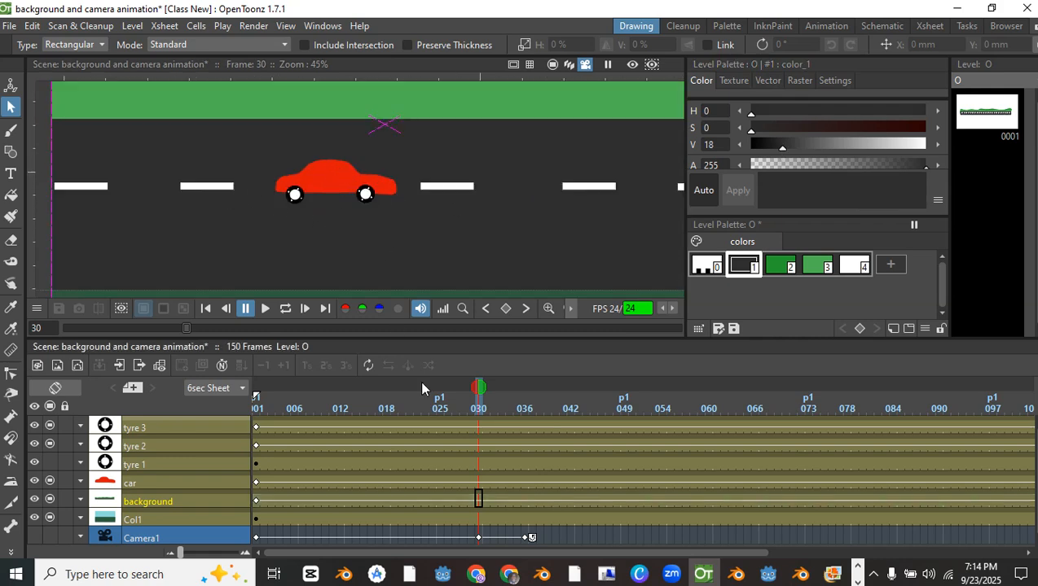
# Scrub the animation from frame 27 through the camera zoom and stop at frame 61
pyautogui.moveTo(481, 394); pyautogui.dragTo(456, 407)
pyautogui.scroll(-3, 374, 222)
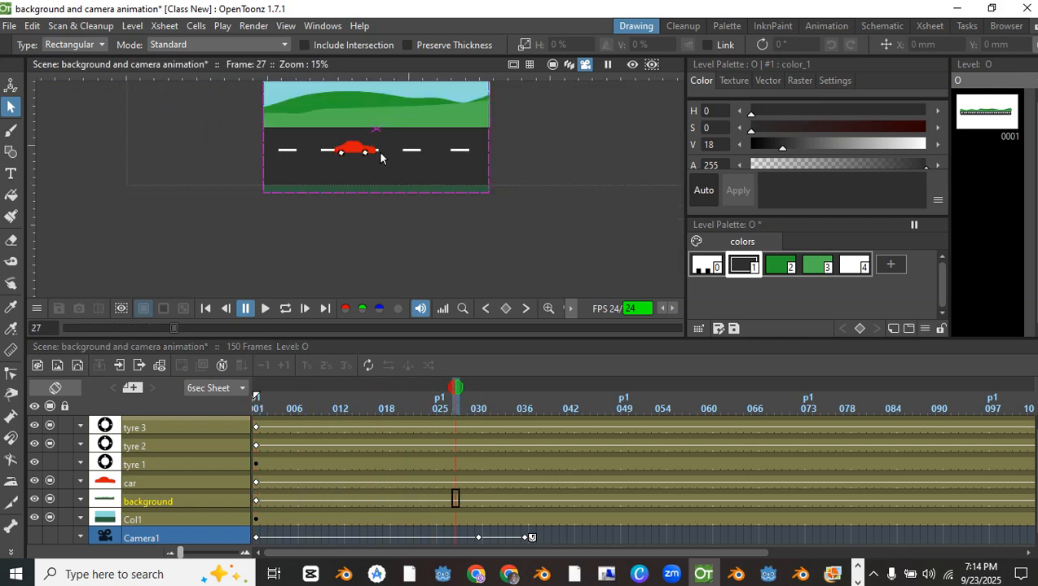
pyautogui.moveTo(456, 388); pyautogui.dragTo(579, 436)
pyautogui.moveTo(667, 433); pyautogui.dragTo(716, 433)
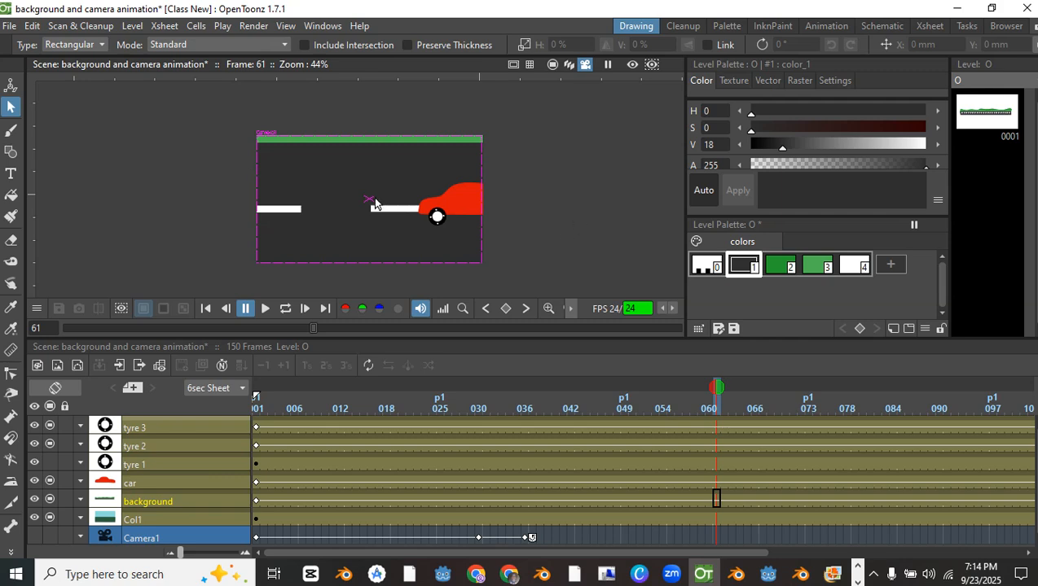
# Reposition Camera1 at frame 61 to about X 15.15 mm and Y -7.89 mm to bring the car back into view
pyautogui.click(11, 84)
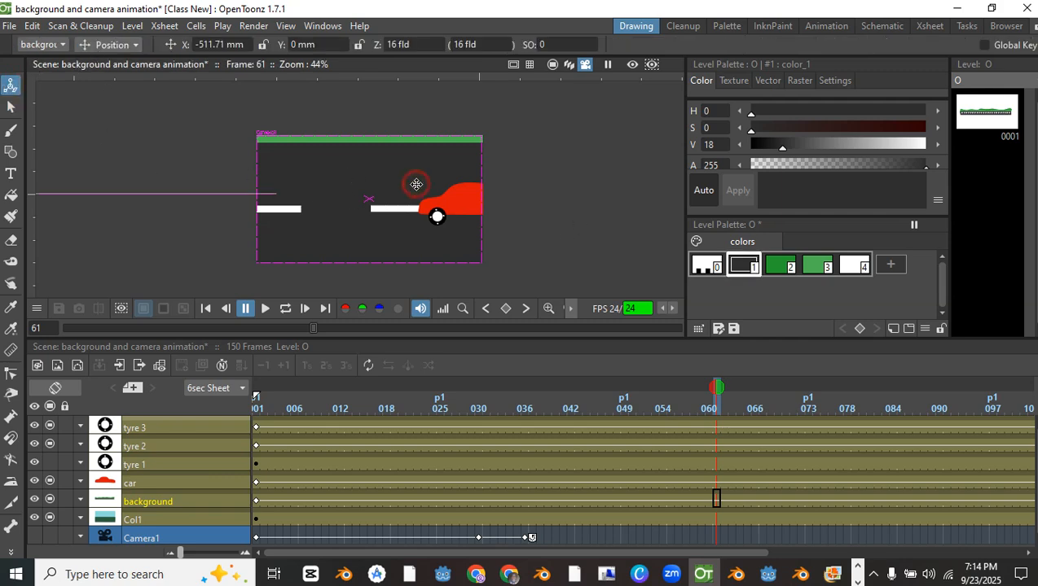
pyautogui.moveTo(416, 184); pyautogui.dragTo(393, 184)
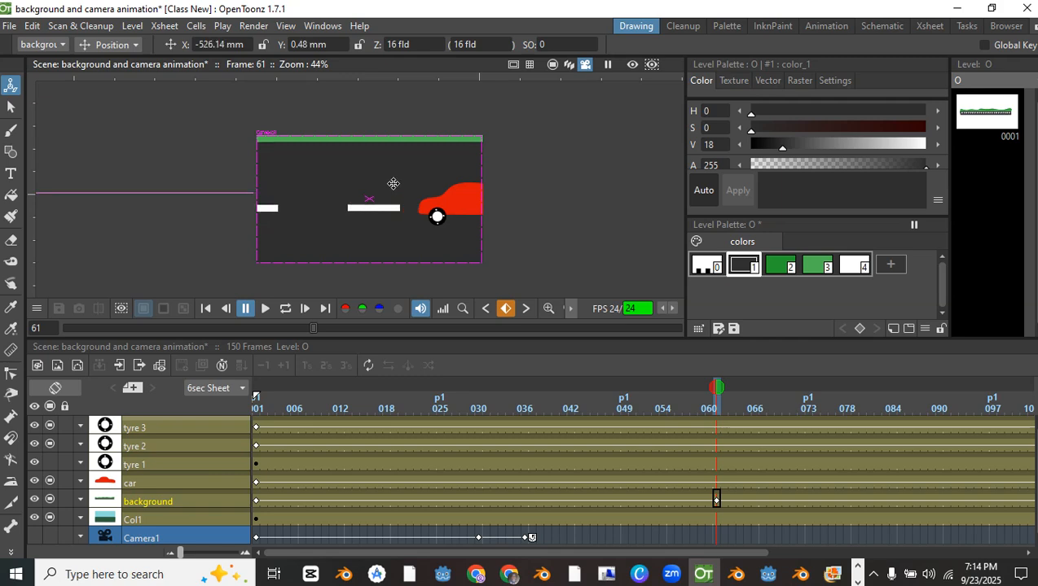
pyautogui.hotkey('ctrl', 'z')
pyautogui.click(45, 45)
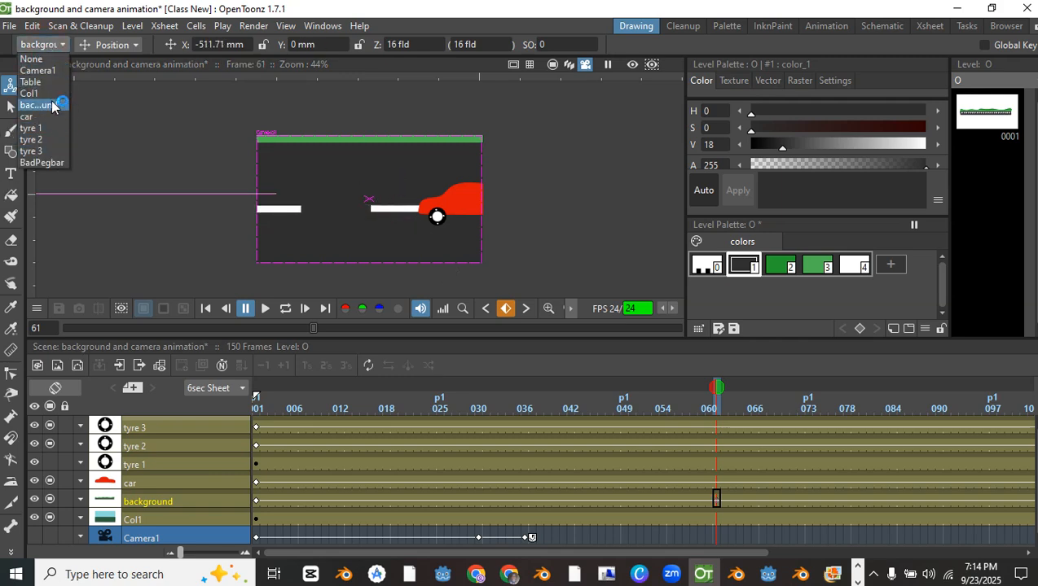
pyautogui.click(39, 70)
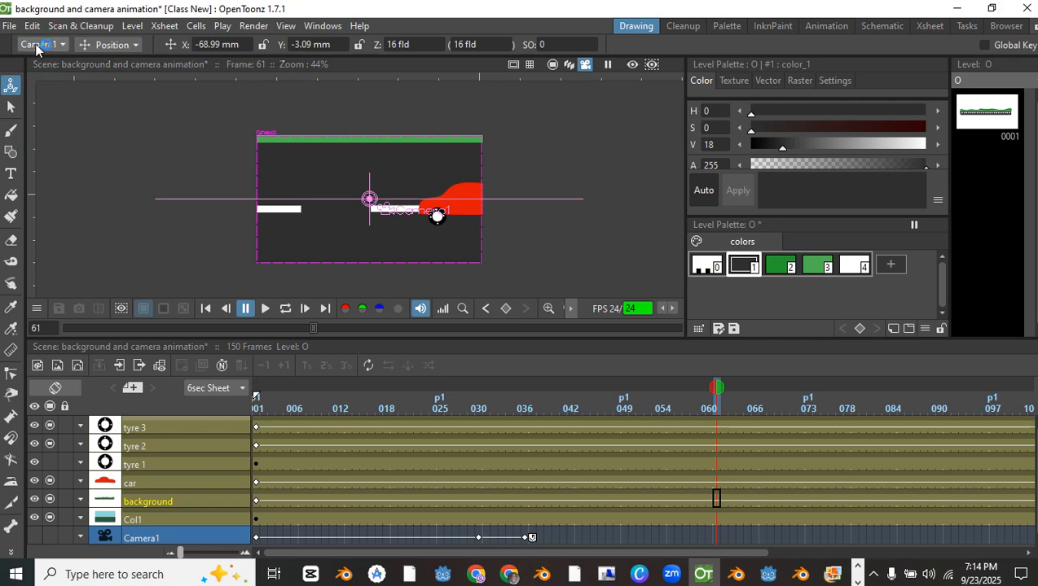
pyautogui.click(144, 539)
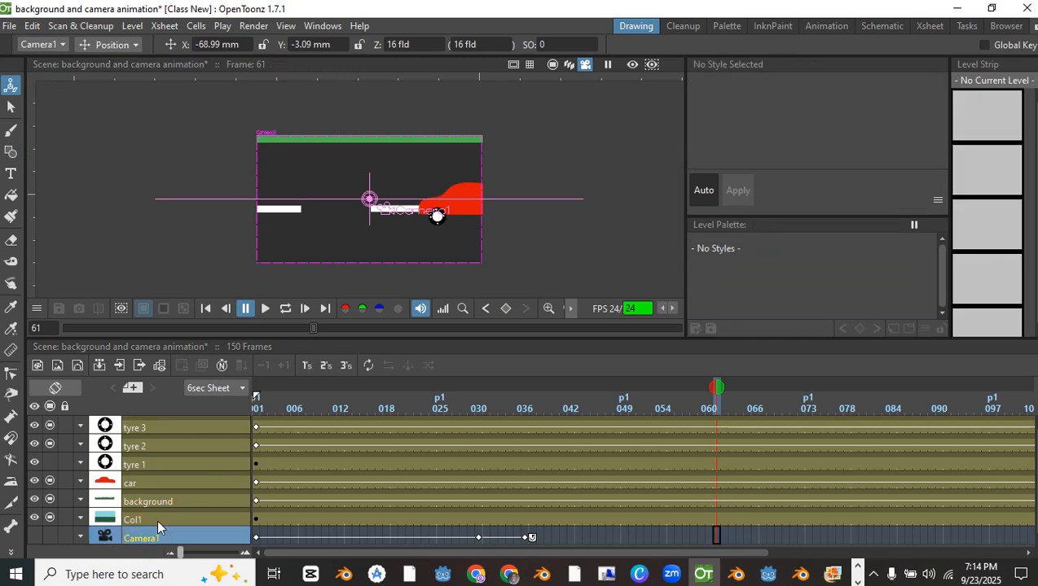
pyautogui.moveTo(435, 171); pyautogui.dragTo(460, 180)
pyautogui.hotkey('ctrl', 'z')
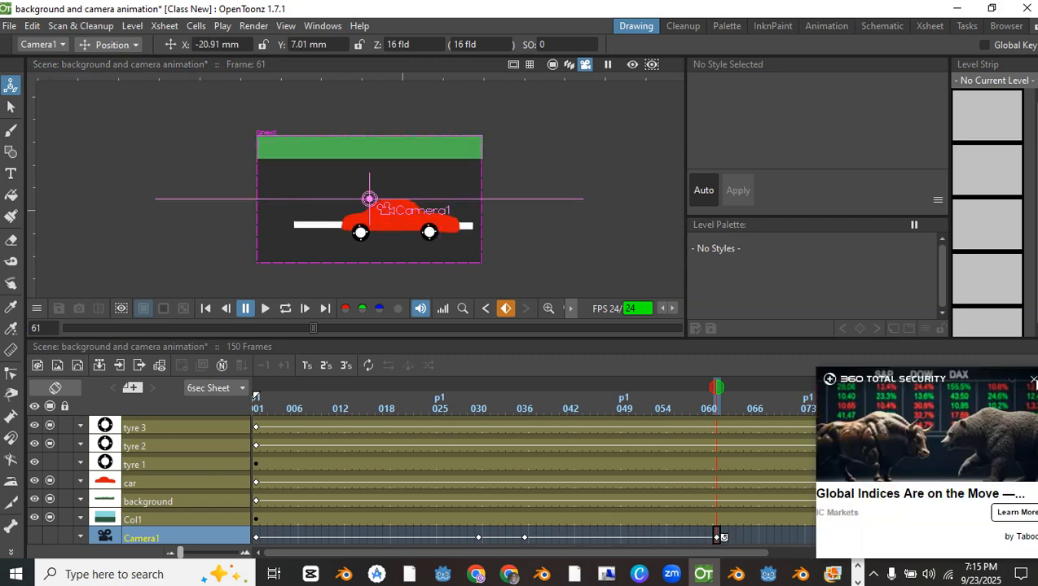
pyautogui.click(1033, 380)
pyautogui.moveTo(440, 228); pyautogui.dragTo(457, 233)
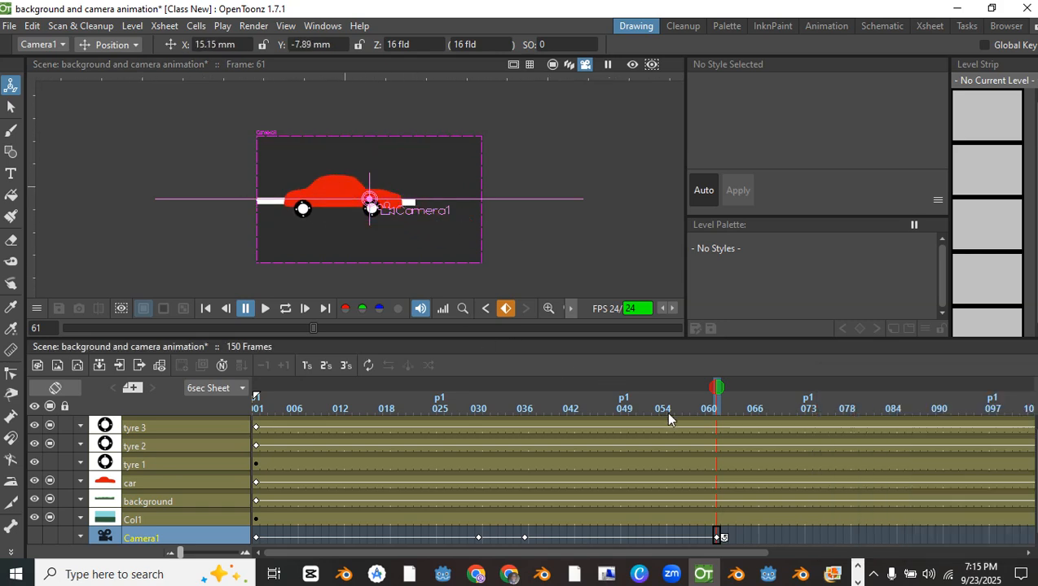
# Play the animation from frame 35 to check how the camera follows the car
pyautogui.moveTo(714, 389)
pyautogui.mouseDown()
pyautogui.moveTo(577, 390)
pyautogui.moveTo(520, 405)
pyautogui.mouseUp()
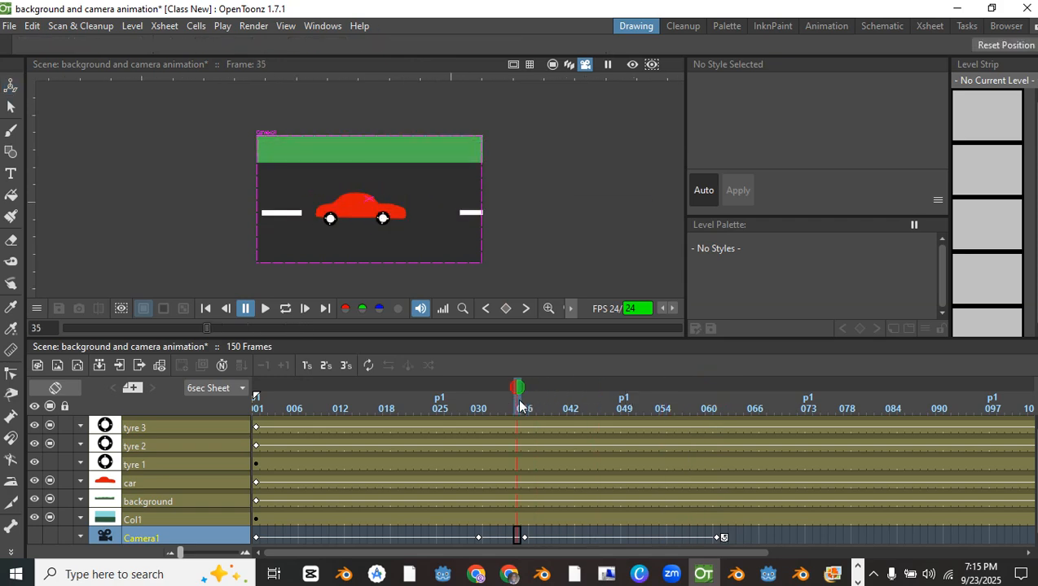
pyautogui.click(269, 315)
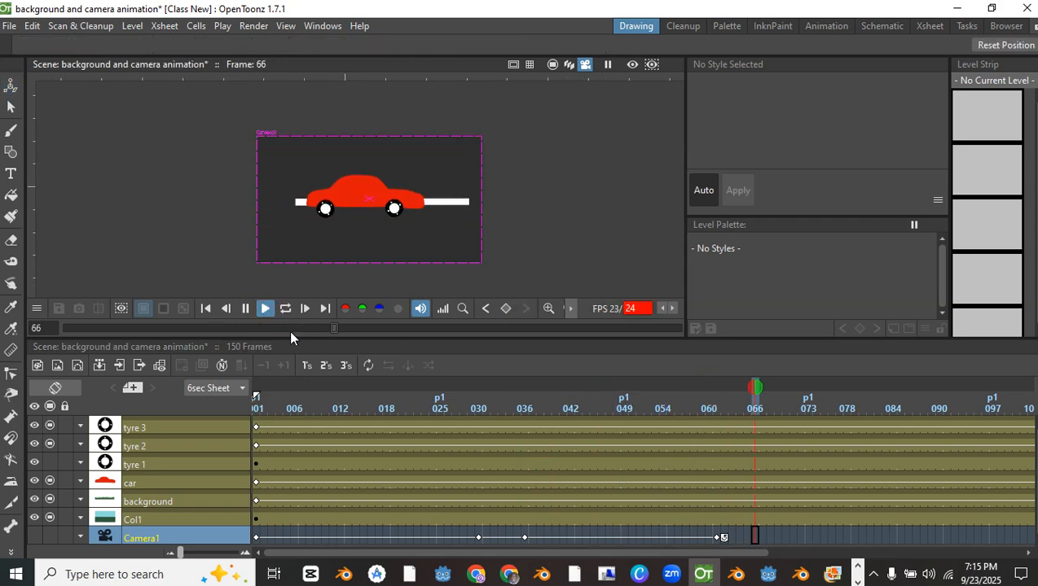
pyautogui.click(245, 308)
# Scale Camera1 at frame 73 to about 144.71% to zoom out on the scene
pyautogui.moveTo(1024, 394); pyautogui.dragTo(690, 424)
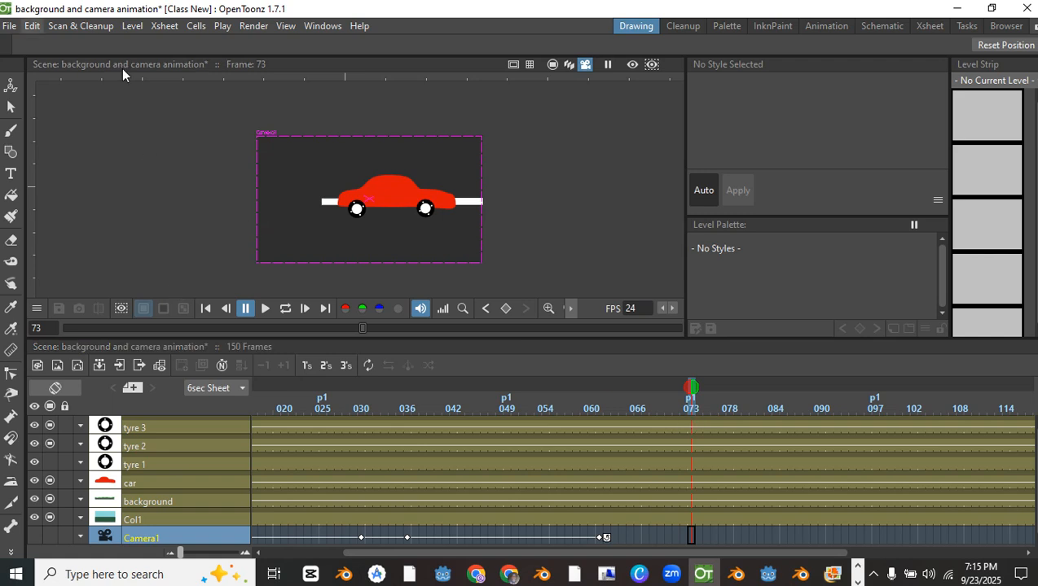
pyautogui.click(6, 85)
pyautogui.click(85, 46)
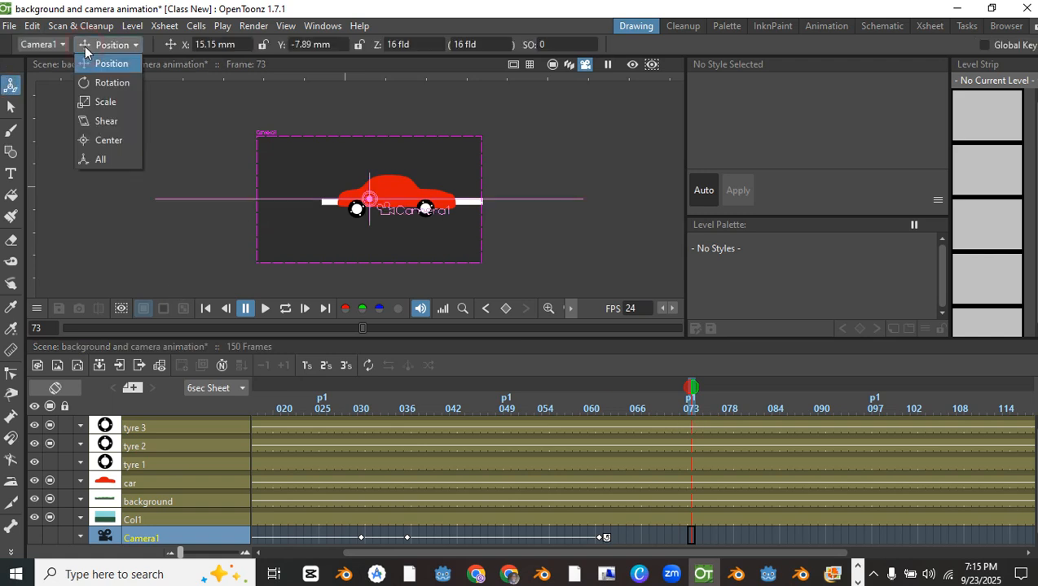
pyautogui.click(106, 102)
pyautogui.moveTo(373, 229); pyautogui.dragTo(432, 192)
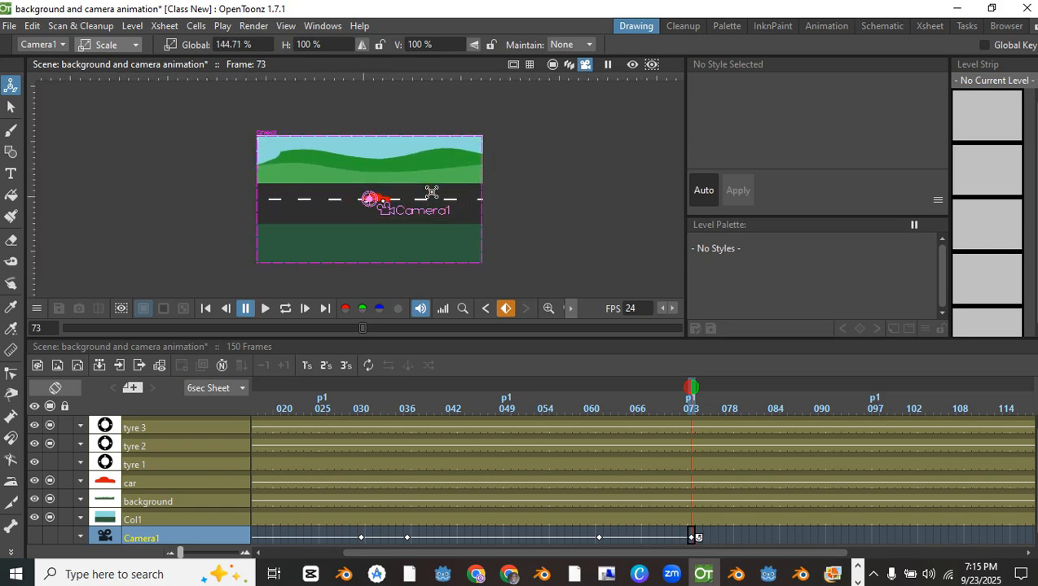
# Try rotating Camera1 at frame 73 to about 57.05°, and undo the rotation
pyautogui.click(114, 45)
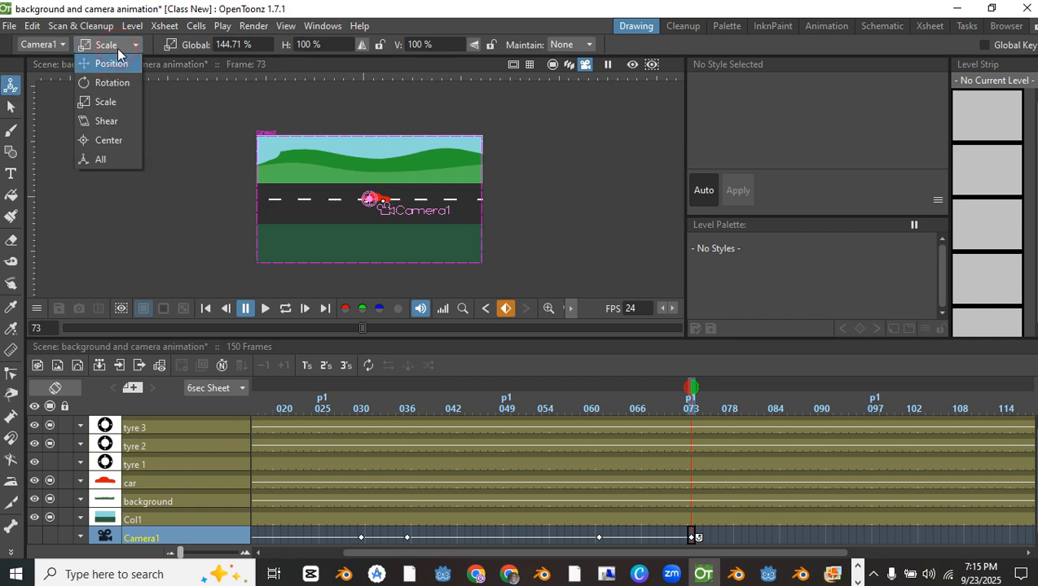
pyautogui.click(112, 82)
pyautogui.moveTo(362, 163); pyautogui.dragTo(395, 167)
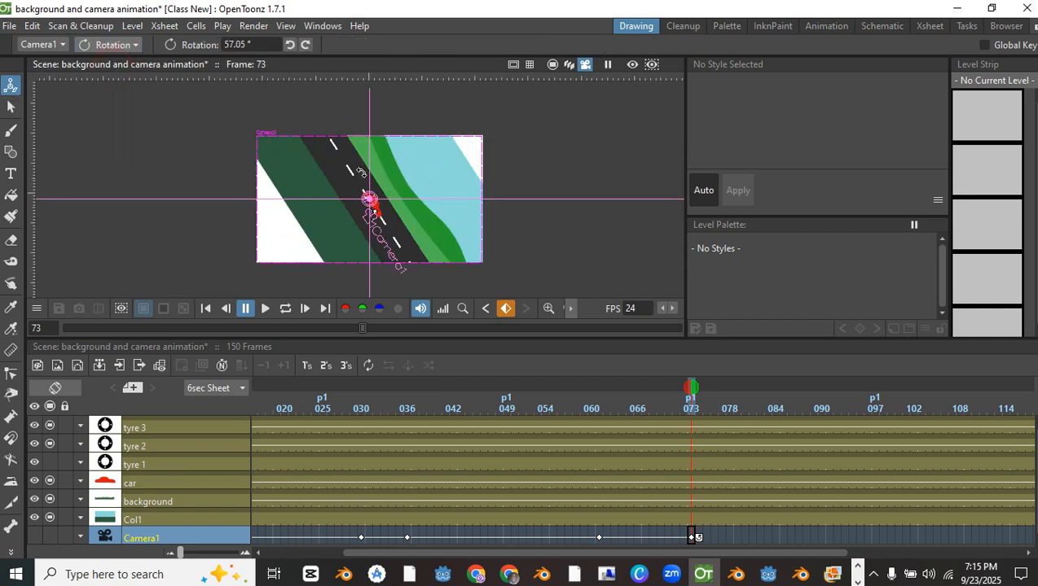
pyautogui.hotkey('ctrl', 'z')
# Reposition Camera1 at frame 73 to about X 90.98 mm and Y -5.9 mm
pyautogui.click(110, 45)
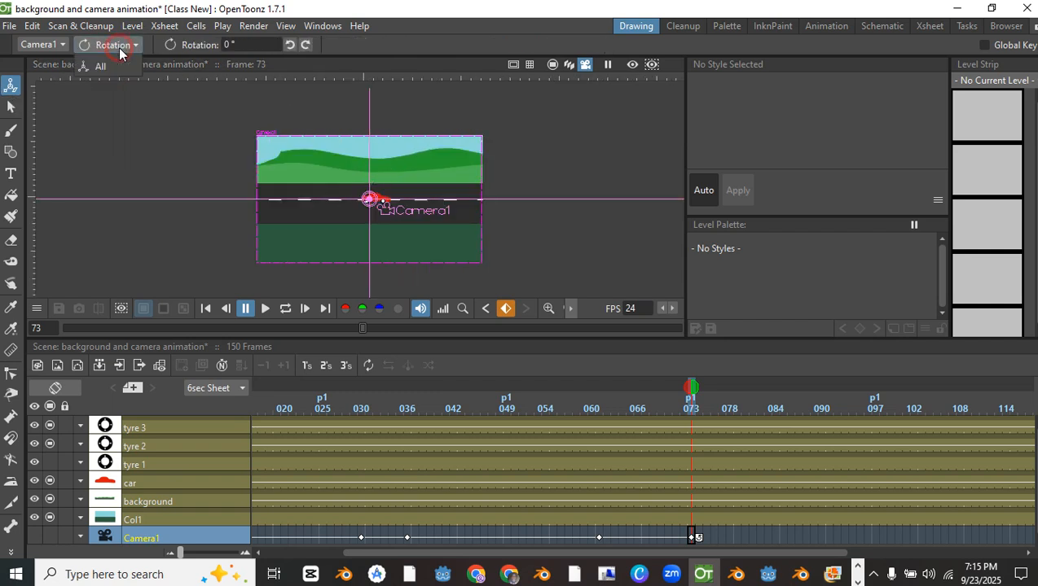
pyautogui.click(120, 65)
pyautogui.moveTo(360, 154); pyautogui.dragTo(415, 161)
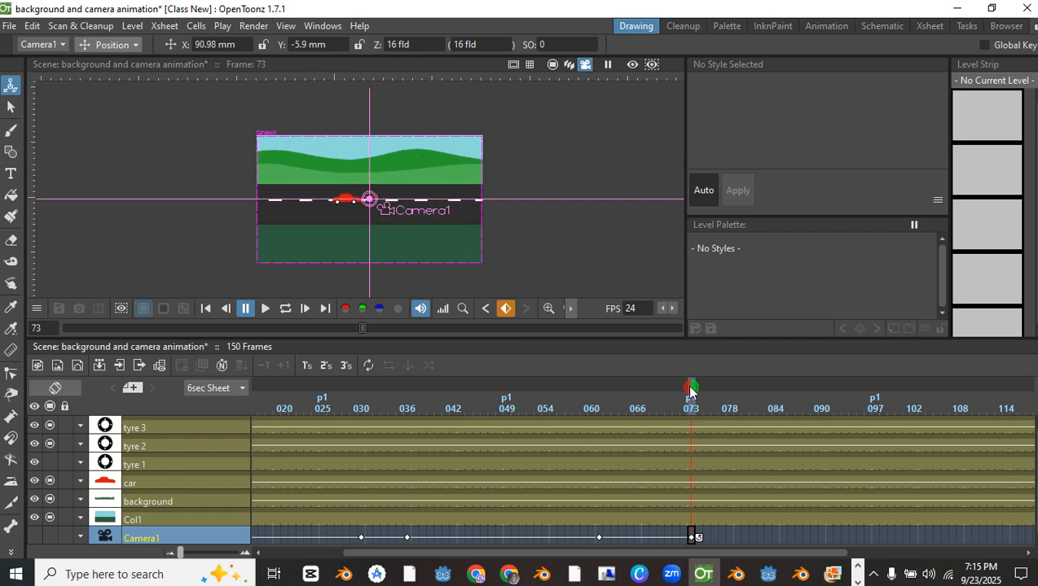
# Play the animation from frame 1 to review the camera zooming in and out
pyautogui.moveTo(689, 390); pyautogui.dragTo(256, 391)
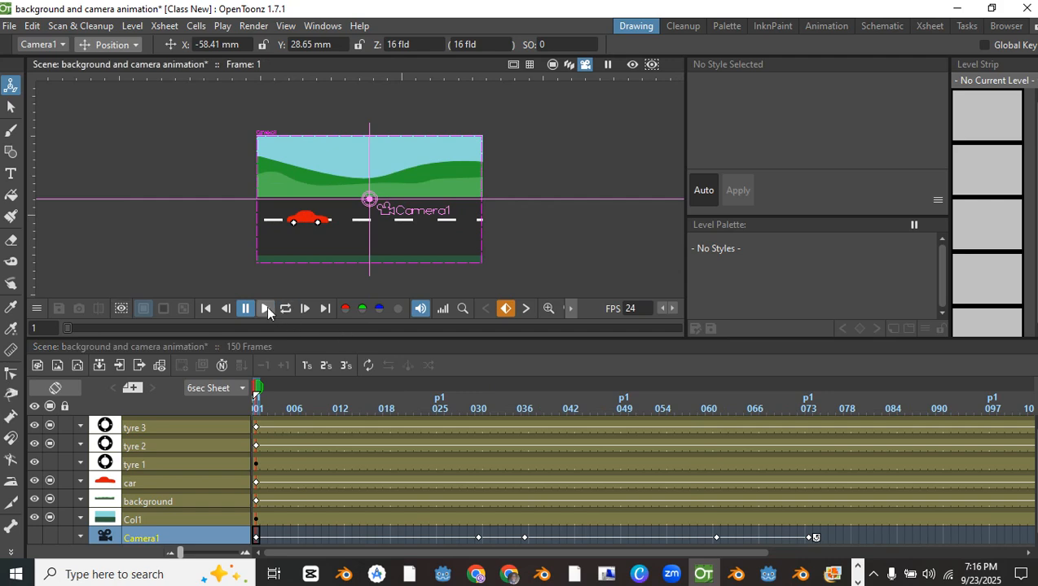
pyautogui.click(266, 309)
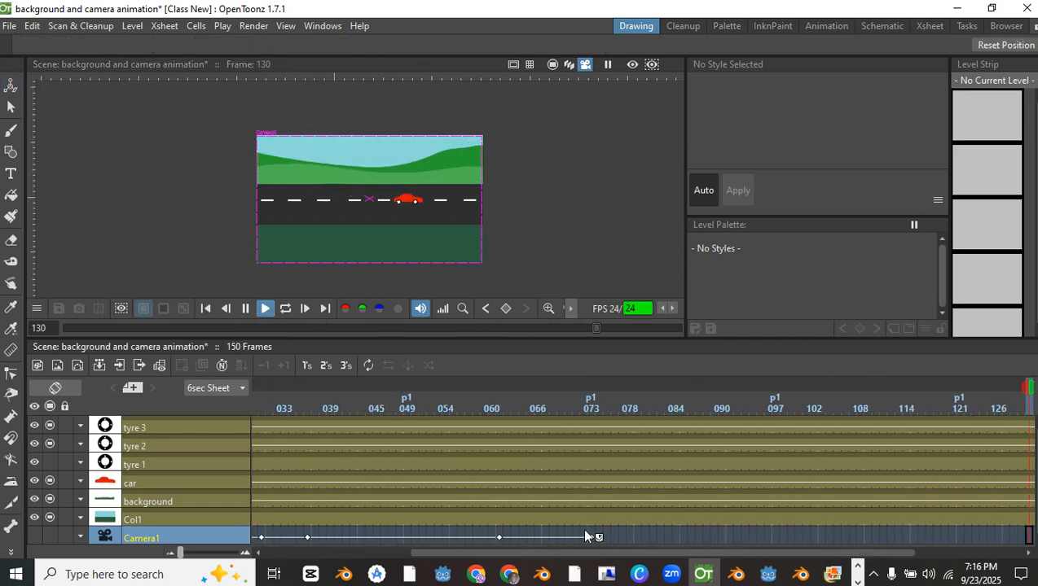
pyautogui.click(266, 308)
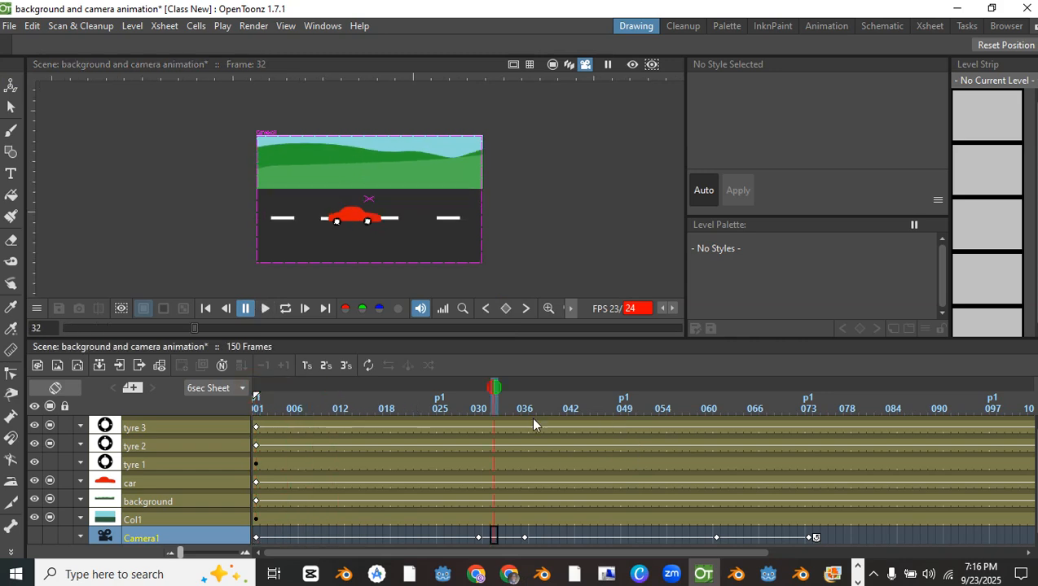
# Scale Camera1 at frame 54 to about 40.17% to keep the close-up on the car
pyautogui.moveTo(574, 417); pyautogui.dragTo(662, 456)
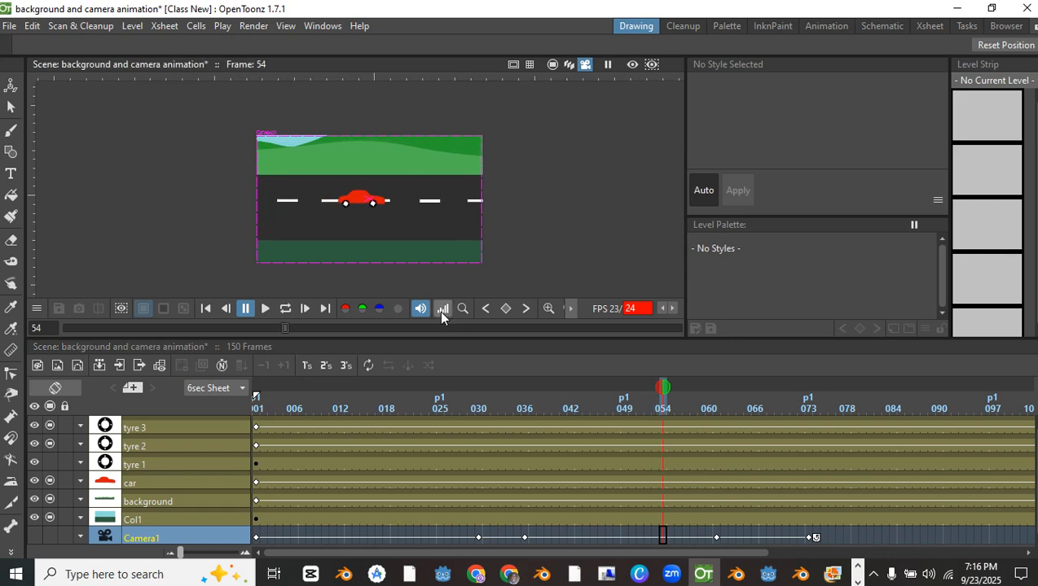
pyautogui.click(11, 84)
pyautogui.click(107, 45)
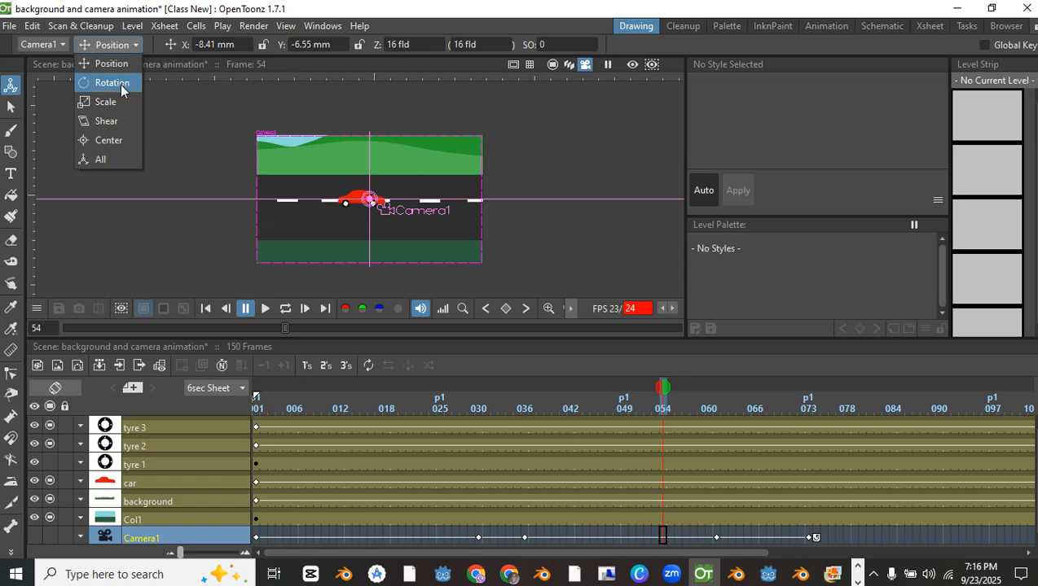
pyautogui.click(100, 102)
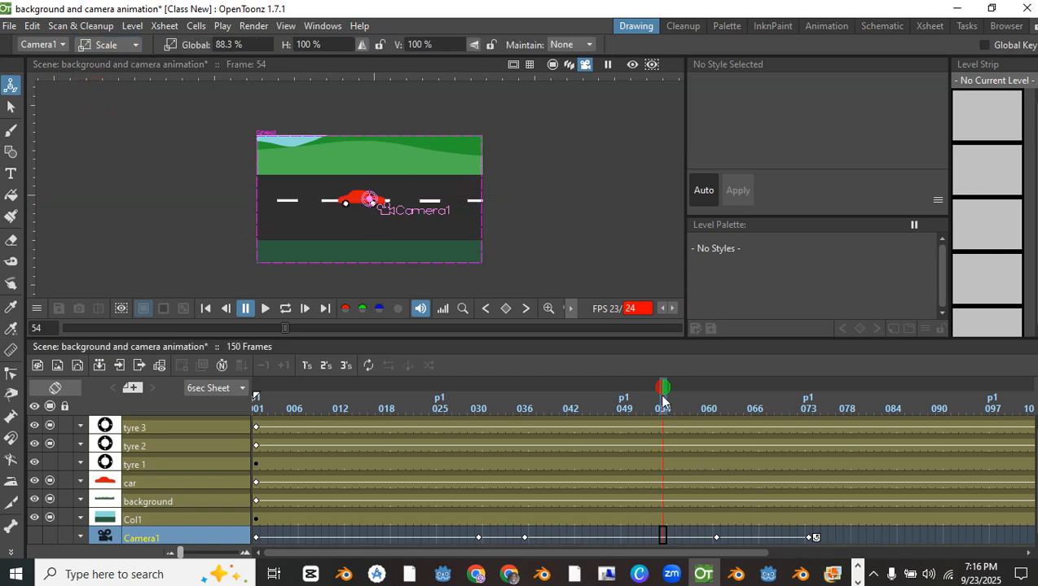
pyautogui.moveTo(661, 400)
pyautogui.mouseDown()
pyautogui.moveTo(715, 399)
pyautogui.moveTo(522, 418)
pyautogui.moveTo(663, 424)
pyautogui.mouseUp()
pyautogui.moveTo(441, 200)
pyautogui.mouseDown()
pyautogui.moveTo(450, 208)
pyautogui.moveTo(425, 202)
pyautogui.mouseUp()
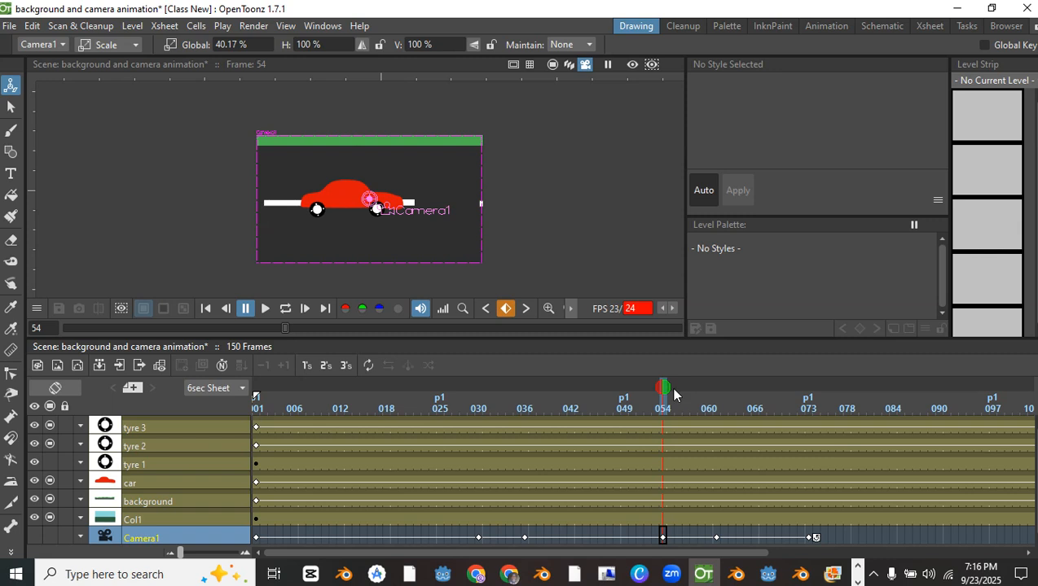
# Scrub the animation from frame 26 to frame 93 to check the camera moves, and show the following frames
pyautogui.moveTo(661, 387); pyautogui.dragTo(447, 387)
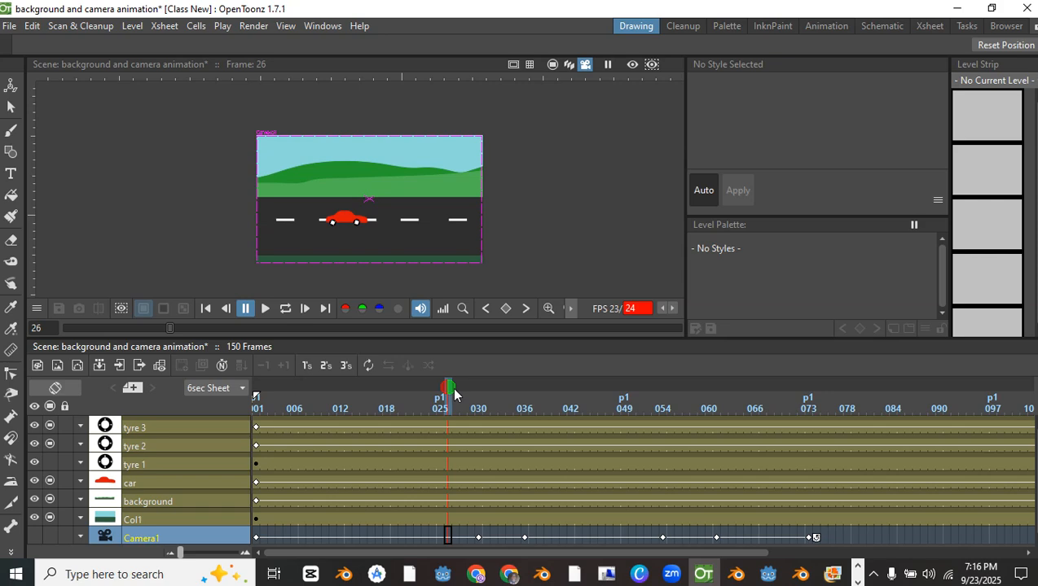
pyautogui.moveTo(453, 389); pyautogui.dragTo(960, 459)
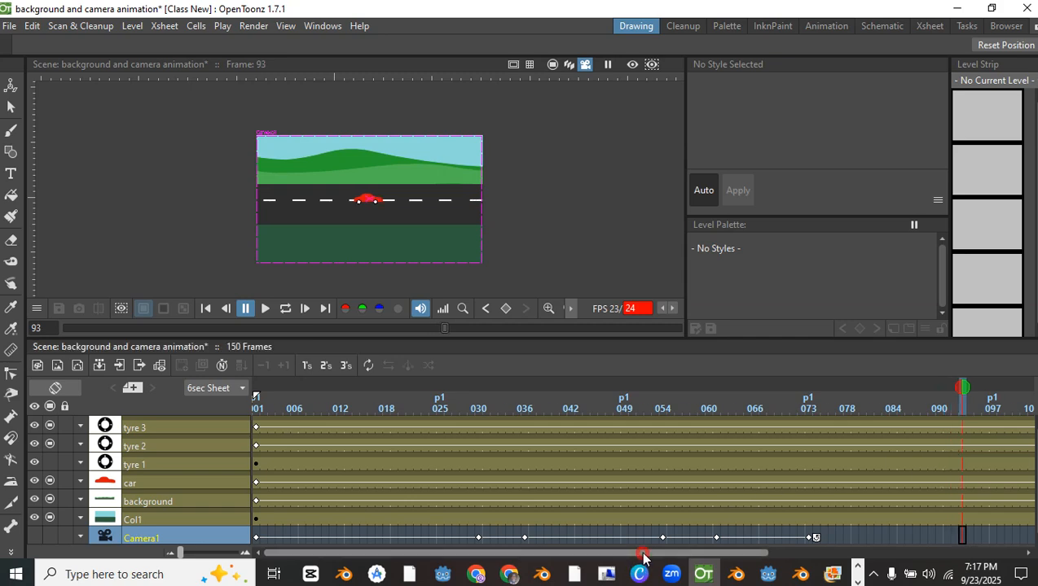
pyautogui.moveTo(643, 553); pyautogui.dragTo(811, 553)
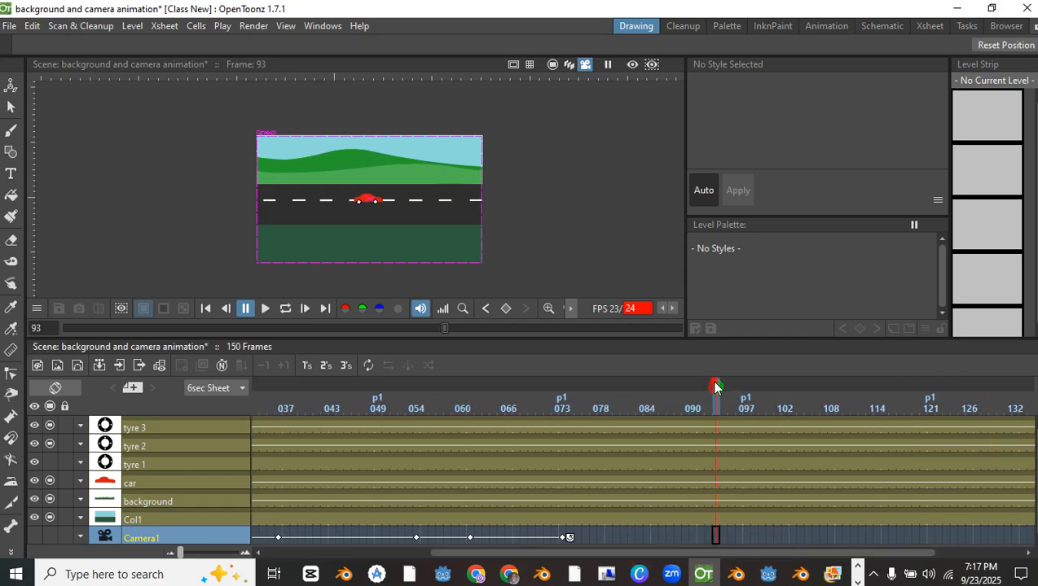
# Set a Camera1 keyframe at frame 100 to hold the zoomed-out view of the road
pyautogui.moveTo(714, 386); pyautogui.dragTo(768, 390)
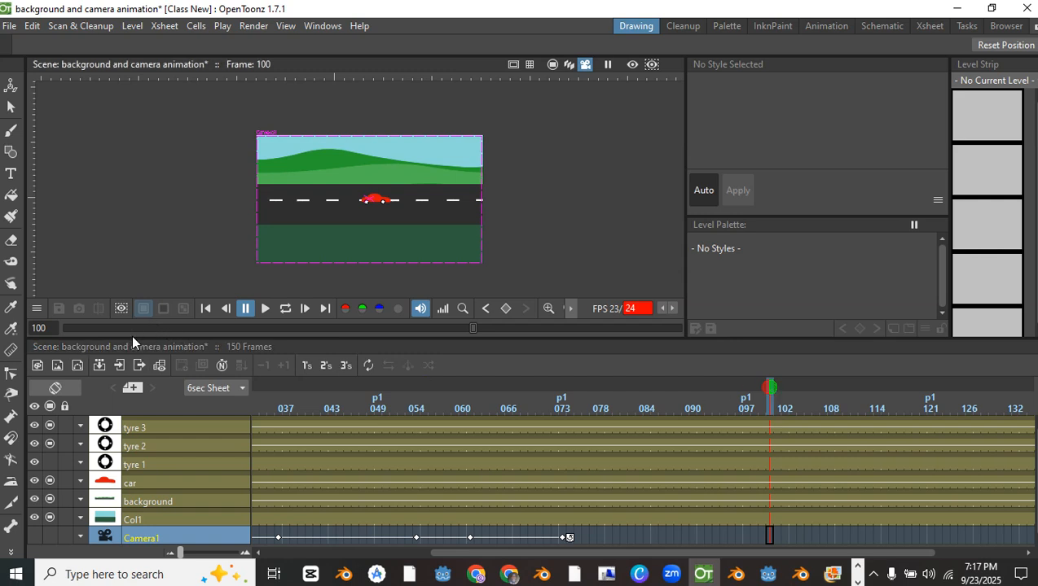
pyautogui.click(505, 308)
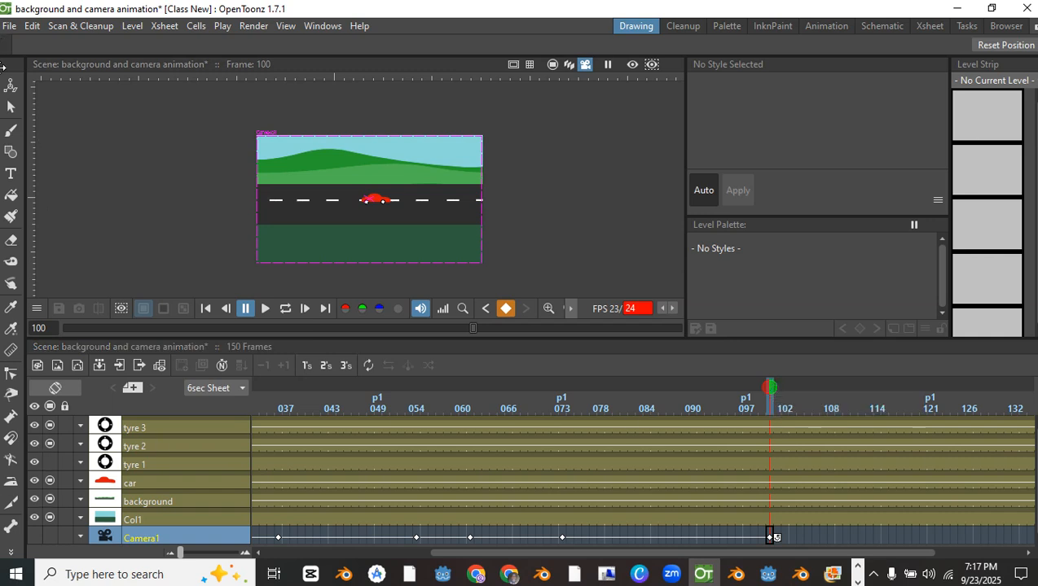
pyautogui.click(10, 85)
pyautogui.click(106, 45)
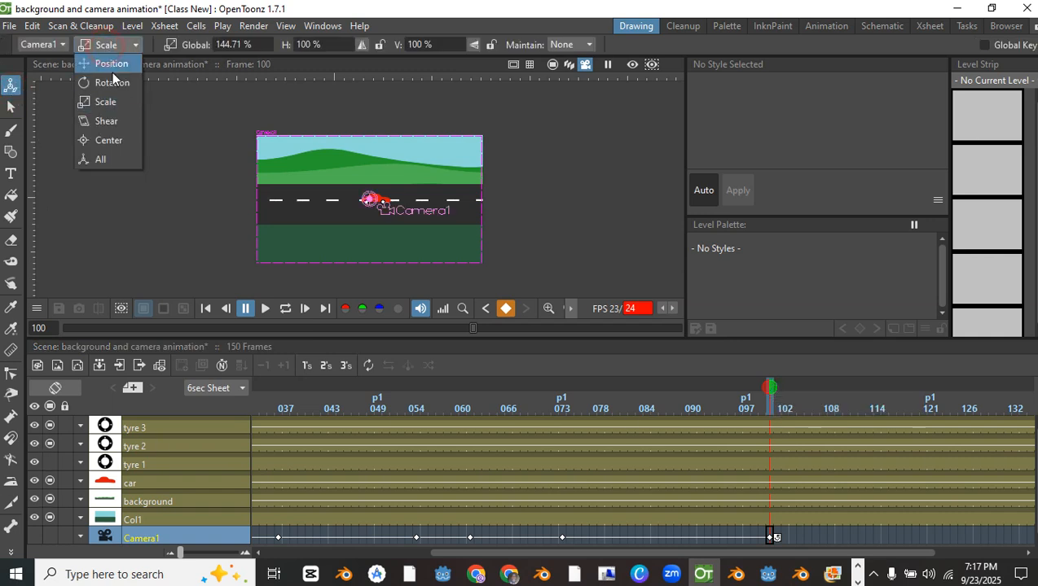
pyautogui.click(112, 81)
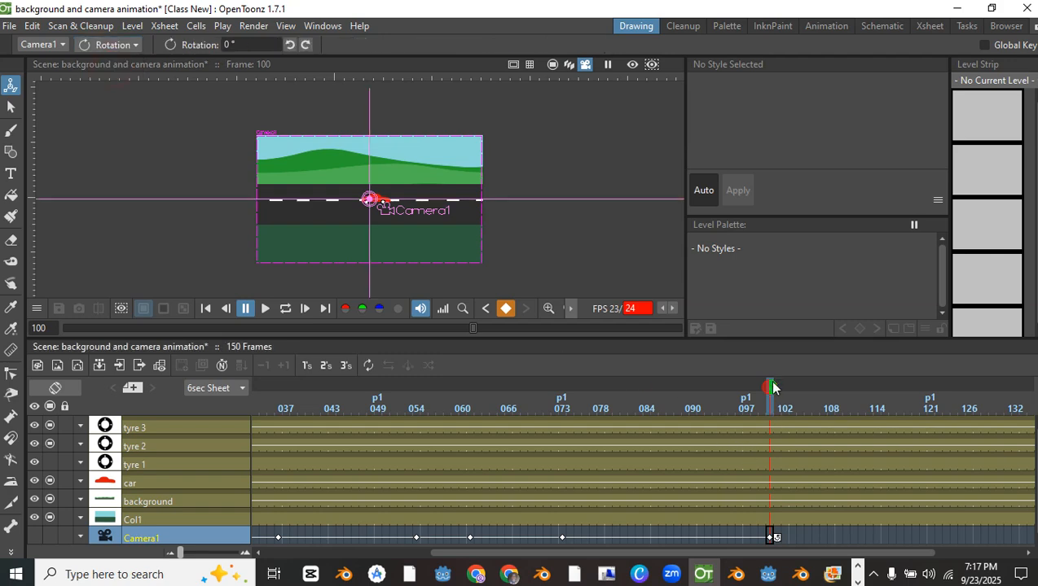
pyautogui.click(506, 309)
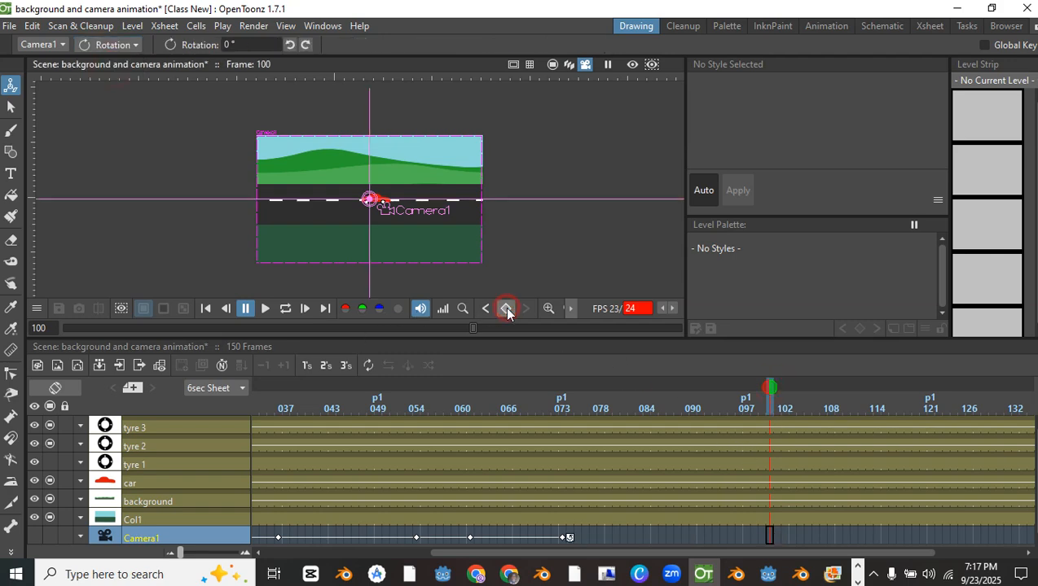
# Scale Camera1 at frame 134 to about 49.3% for a close-up
pyautogui.moveTo(768, 385)
pyautogui.mouseDown()
pyautogui.moveTo(549, 389)
pyautogui.moveTo(807, 396)
pyautogui.moveTo(1029, 431)
pyautogui.mouseUp()
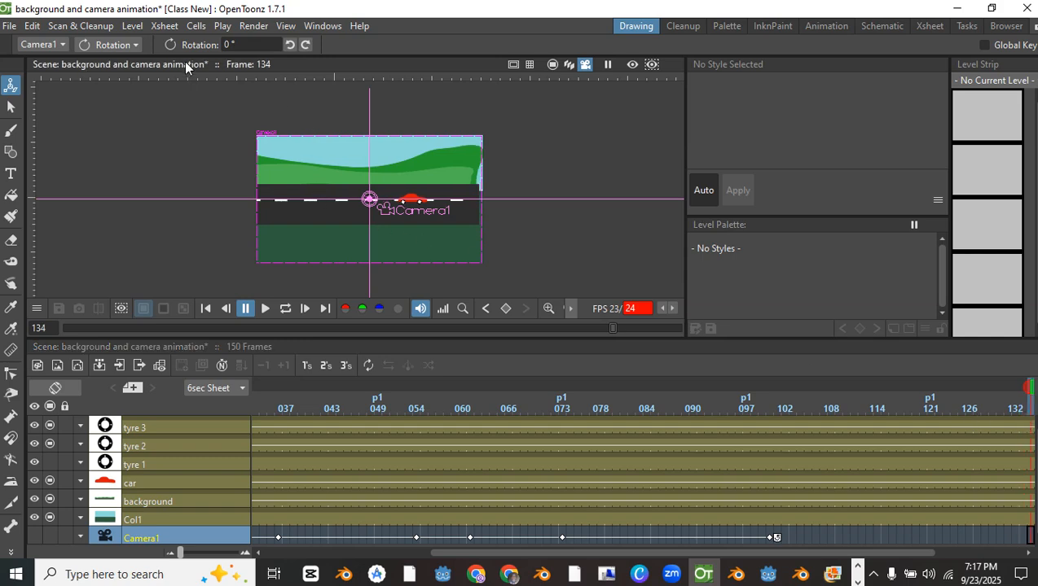
pyautogui.click(107, 44)
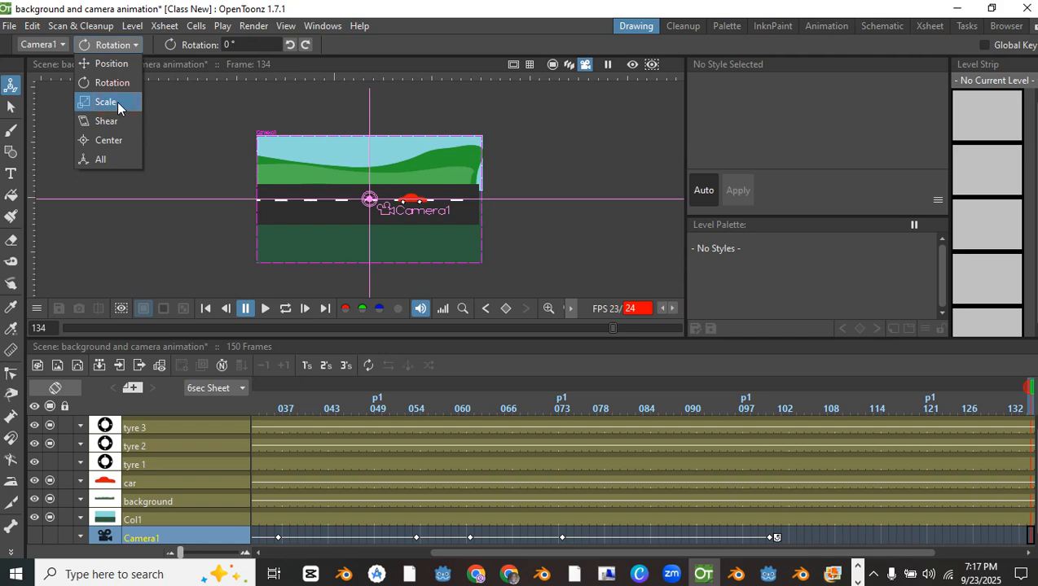
pyautogui.click(116, 101)
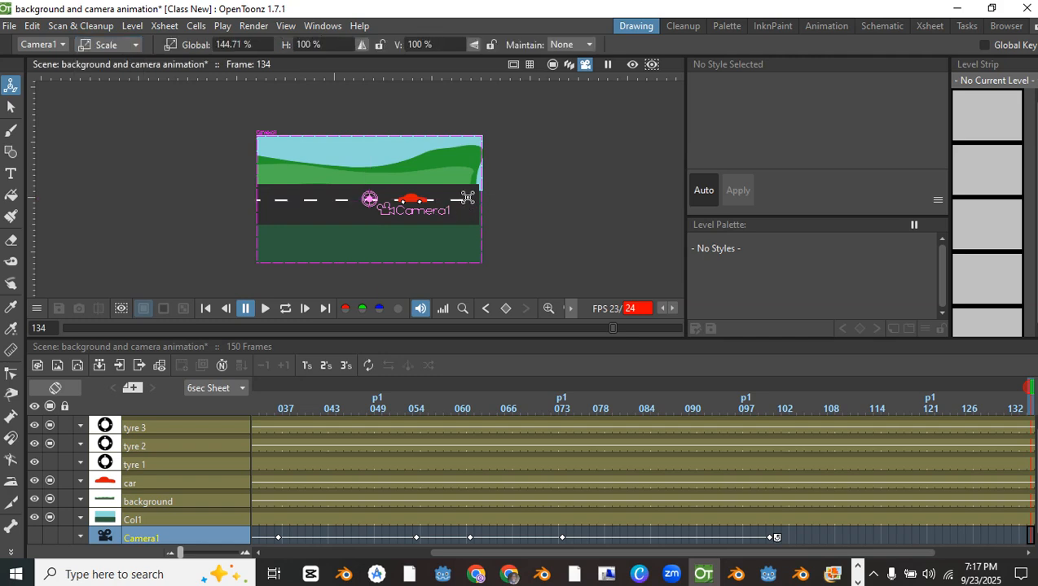
pyautogui.moveTo(461, 197); pyautogui.dragTo(457, 196)
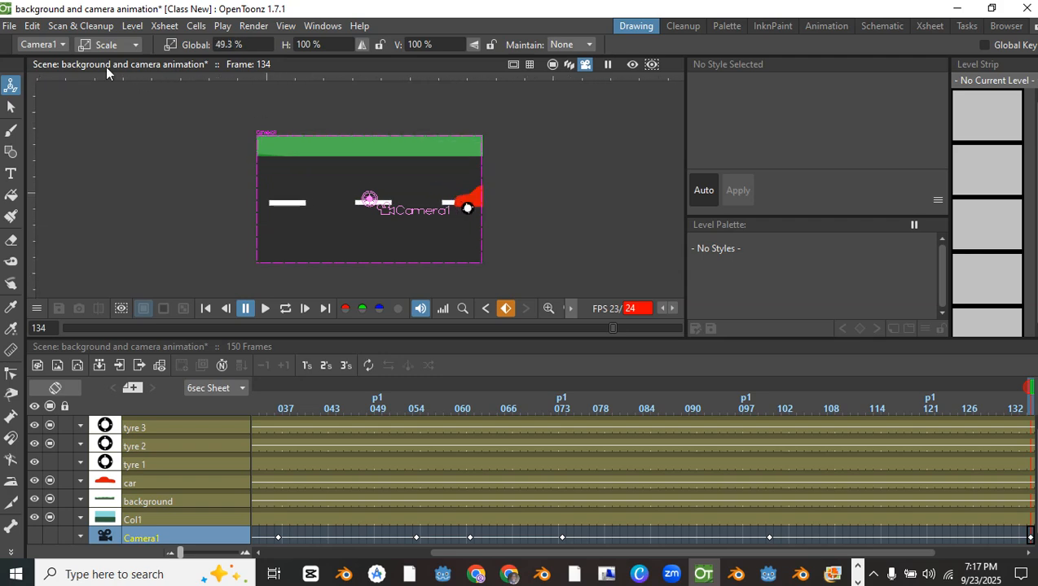
# Reposition Camera1 at frame 134 to about X 201.13 mm and Y 17.22 mm so the car is centred
pyautogui.click(12, 106)
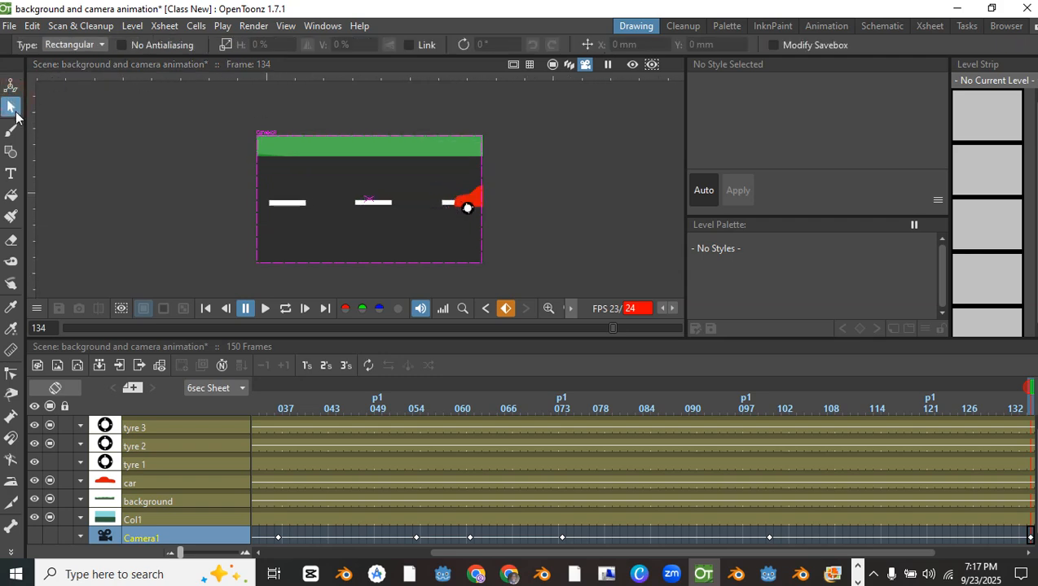
pyautogui.click(237, 166)
pyautogui.click(11, 85)
pyautogui.click(106, 44)
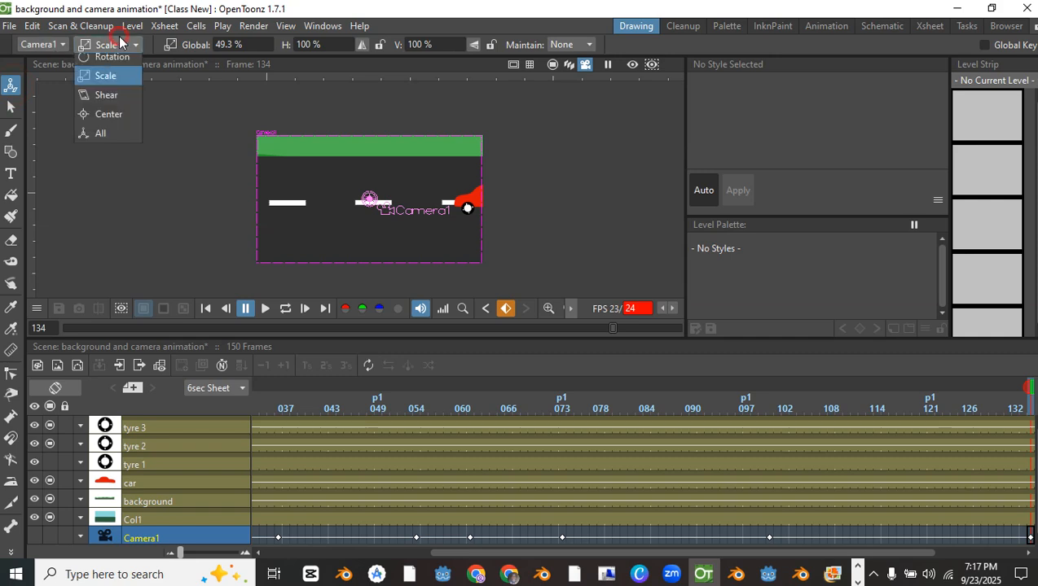
pyautogui.click(114, 64)
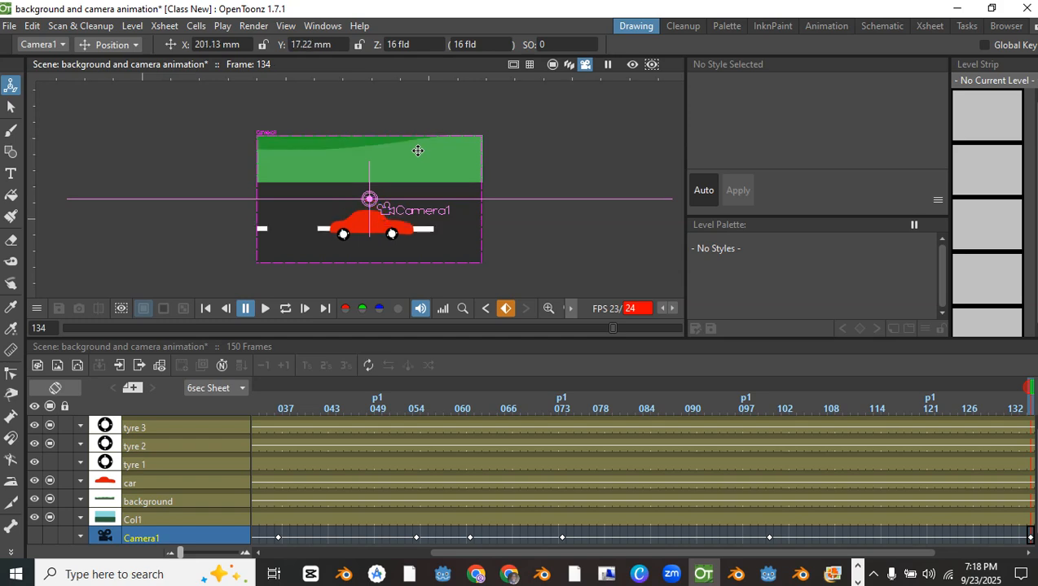
# Scale Camera1 at frame 134 to about 85.65% to widen the shot around the car
pyautogui.click(108, 44)
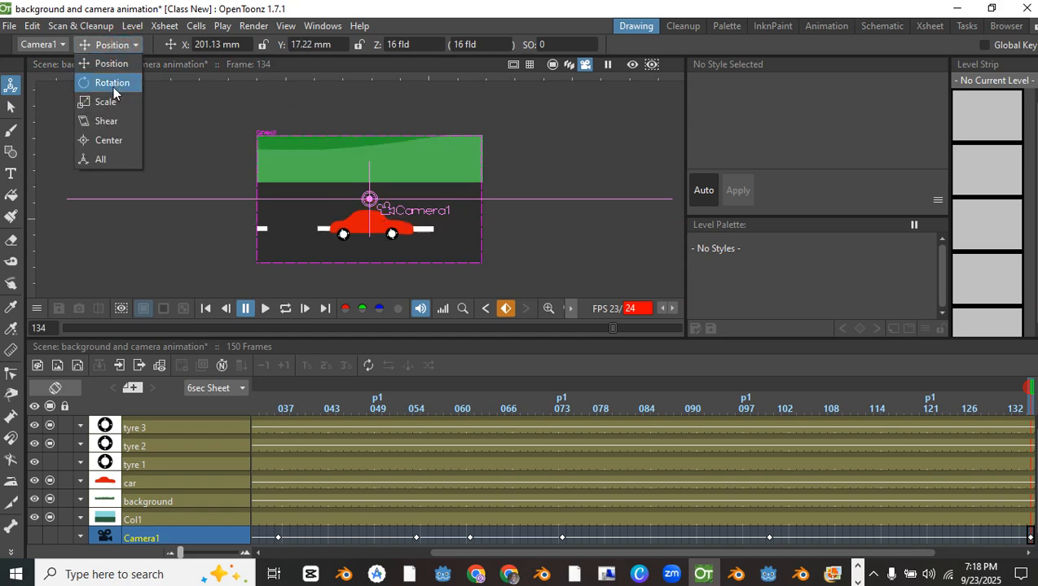
pyautogui.click(111, 94)
pyautogui.moveTo(231, 150); pyautogui.dragTo(363, 182)
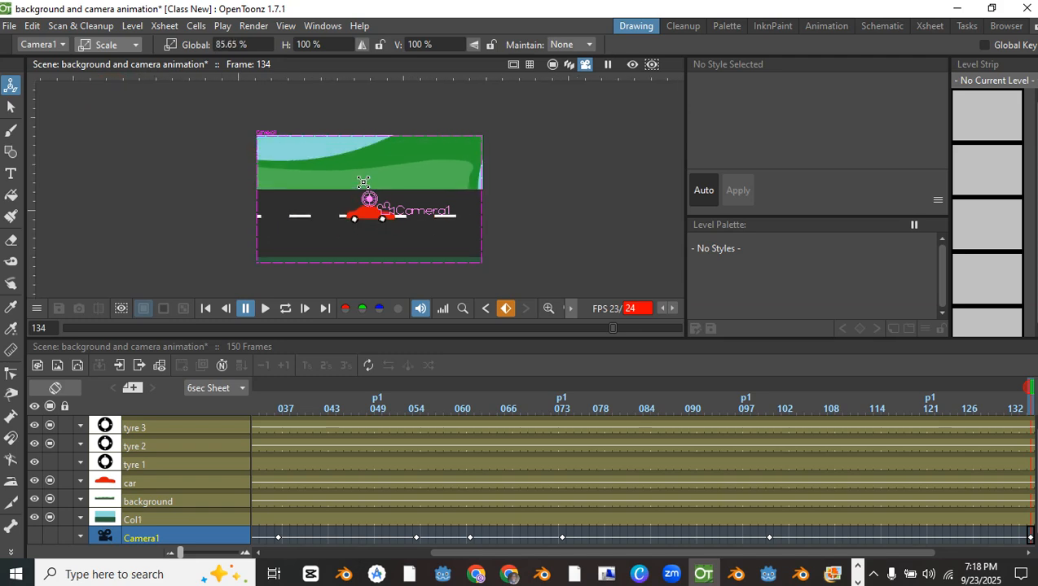
# Reposition Camera1 at frame 134 to about X 165.7 mm and Y 52.65 mm
pyautogui.click(108, 44)
pyautogui.click(112, 64)
pyautogui.moveTo(339, 163)
pyautogui.mouseDown()
pyautogui.moveTo(330, 164)
pyautogui.moveTo(342, 156)
pyautogui.mouseUp()
pyautogui.hotkey('ctrl', 'z')
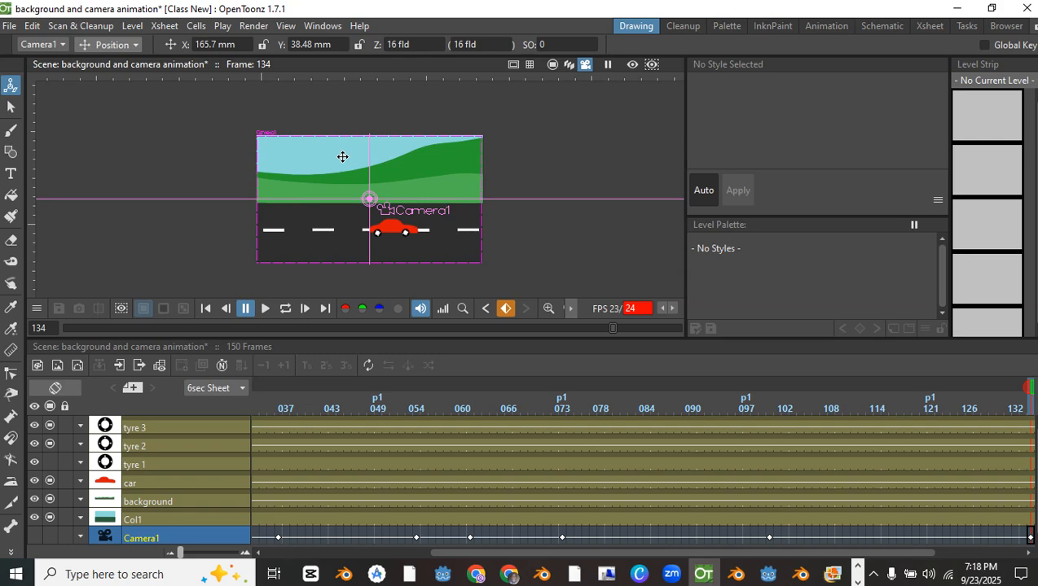
pyautogui.moveTo(342, 157); pyautogui.dragTo(342, 156)
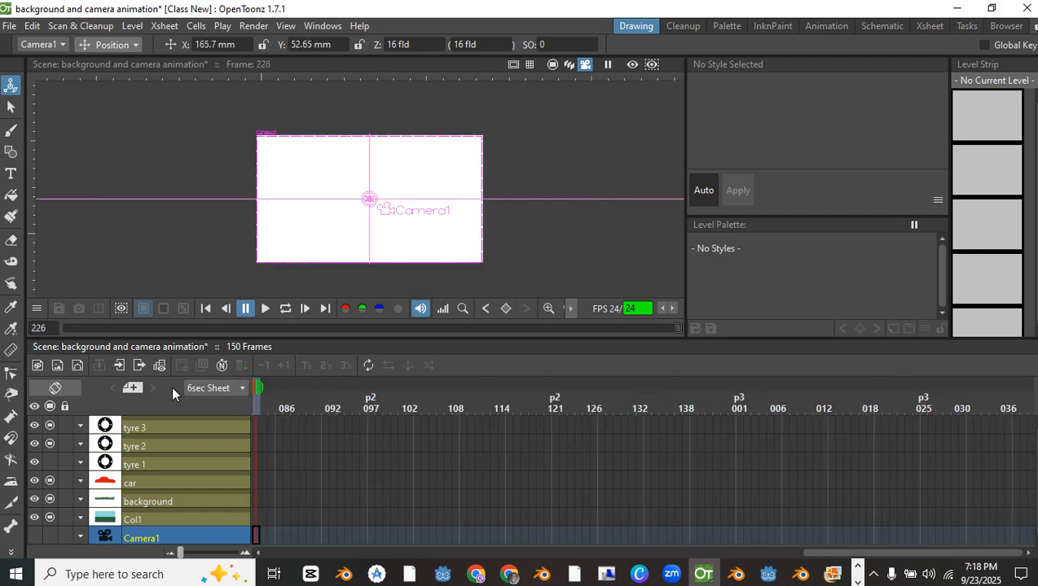
# Reposition Camera1 at frame 149 to about X 38.14 mm and Y 59.74 mm so the car leaves the shot
pyautogui.moveTo(215, 393); pyautogui.dragTo(464, 395)
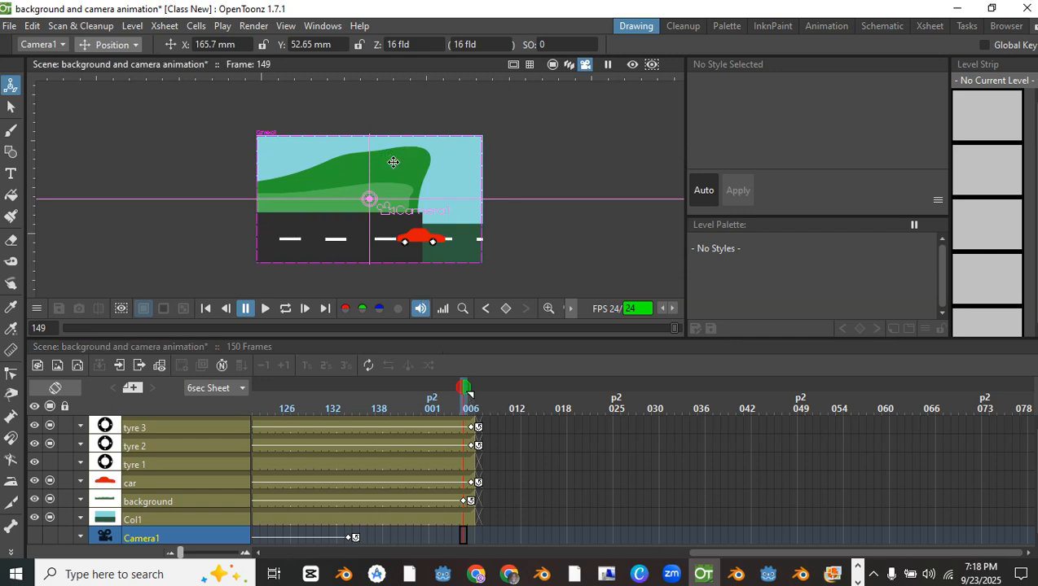
pyautogui.moveTo(394, 163); pyautogui.dragTo(358, 164)
pyautogui.hotkey('ctrl', 'z')
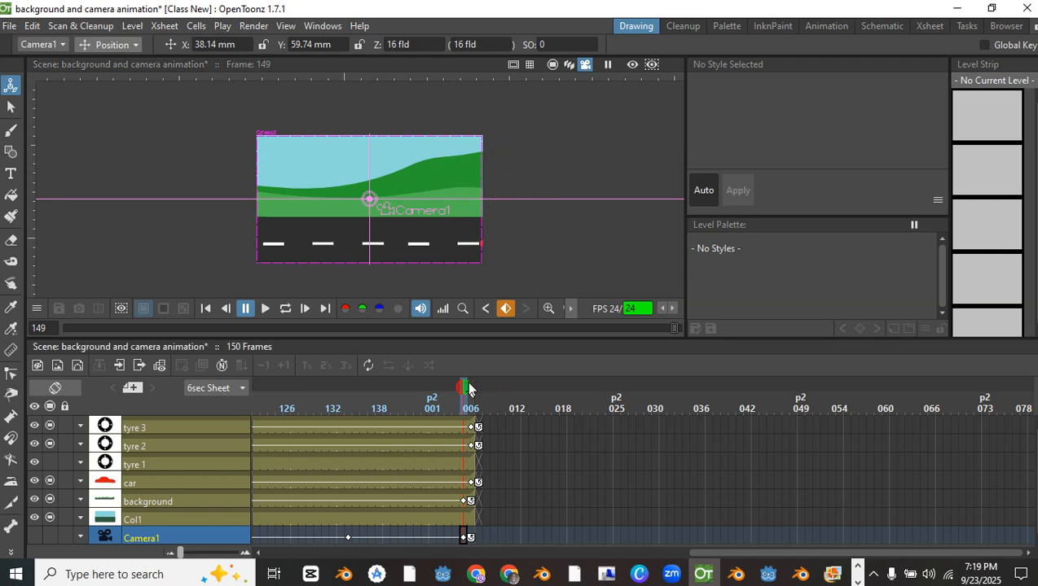
# Check the final frame 150 and play the animation in a loop to review the camera moves
pyautogui.moveTo(461, 389)
pyautogui.mouseDown()
pyautogui.moveTo(480, 392)
pyautogui.moveTo(470, 391)
pyautogui.mouseUp()
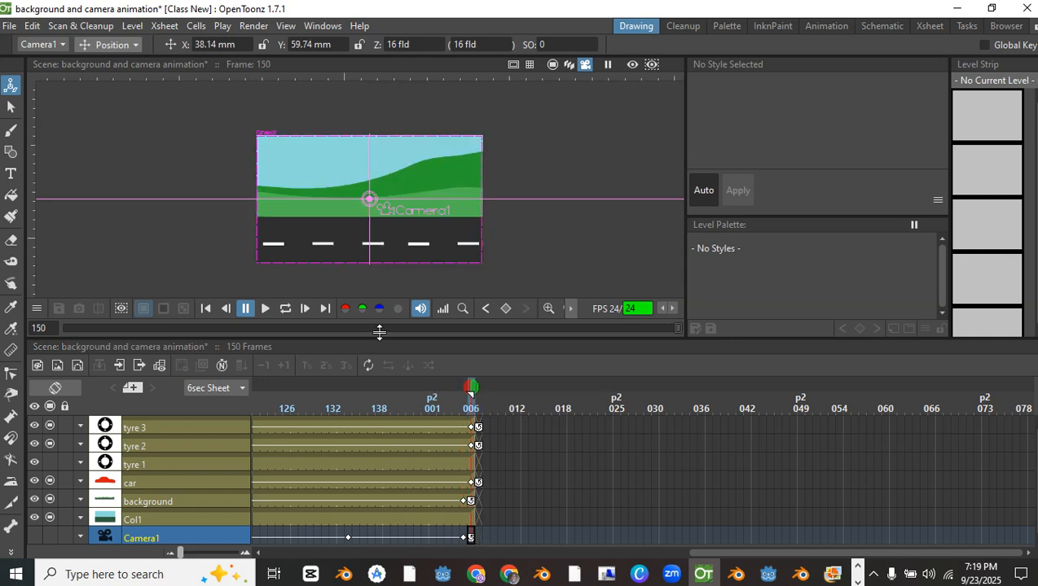
pyautogui.click(285, 310)
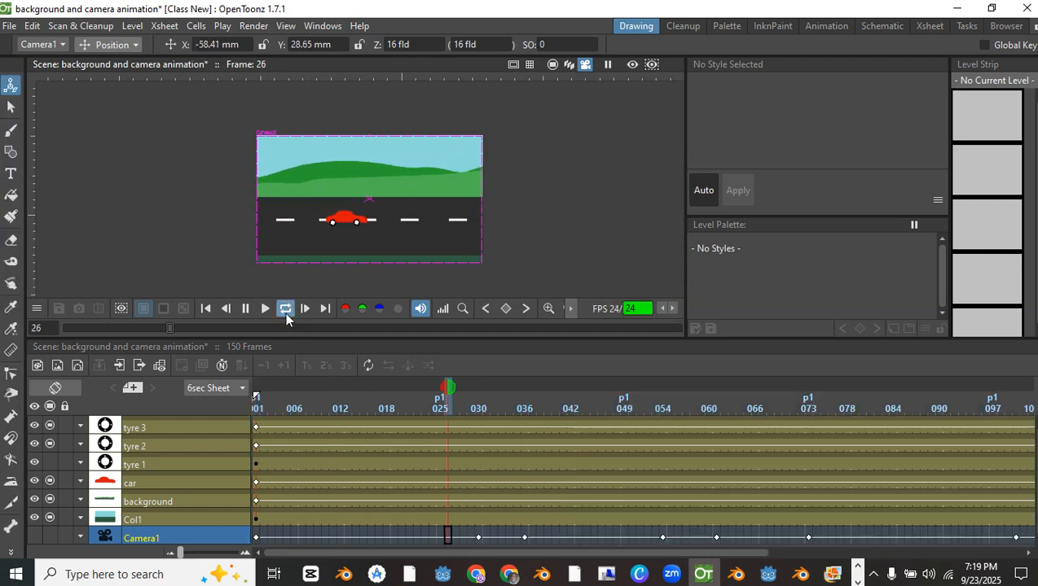